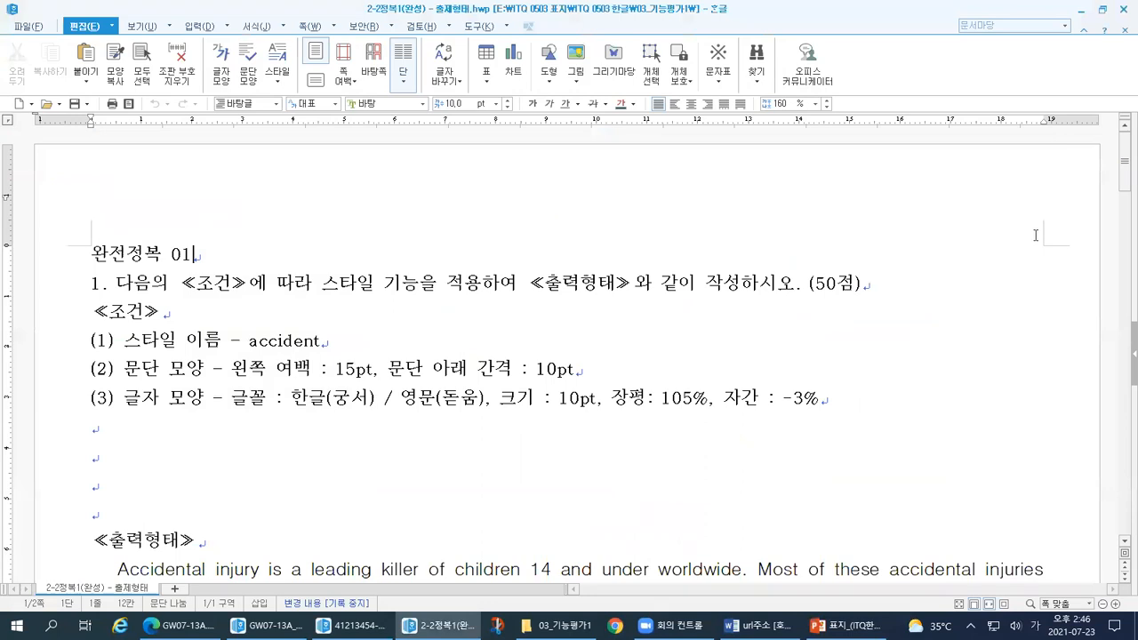
# Switch to the document named with the exam number, underline that name, and sketch its format as two boxes joined by a hyphen
pyautogui.click(354, 625)
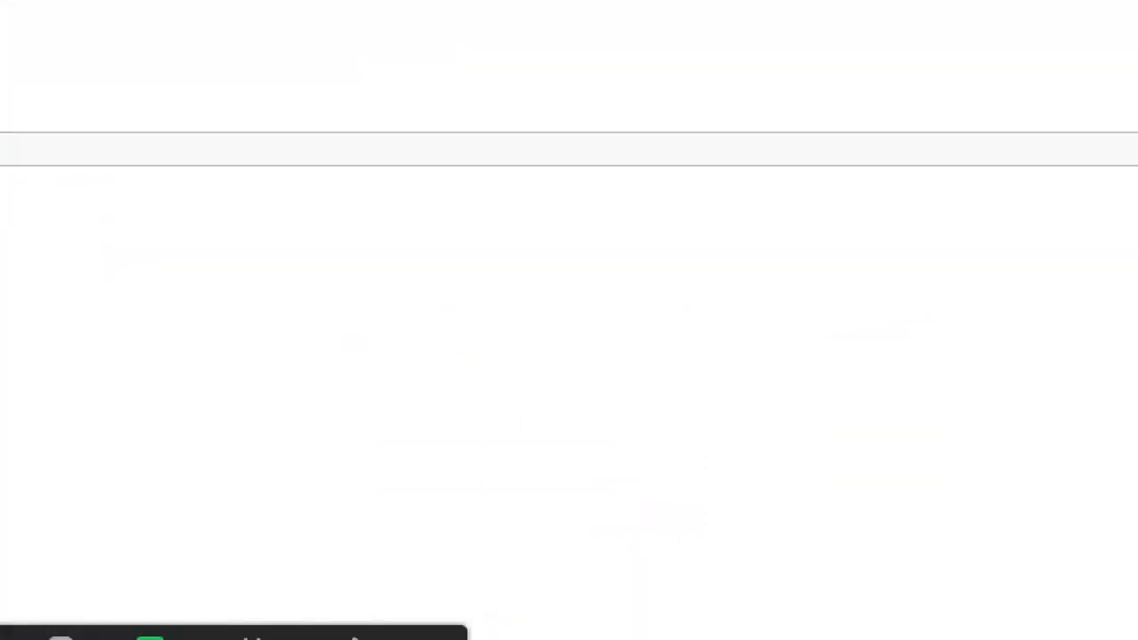
pyautogui.moveTo(192, 38); pyautogui.dragTo(362, 34)
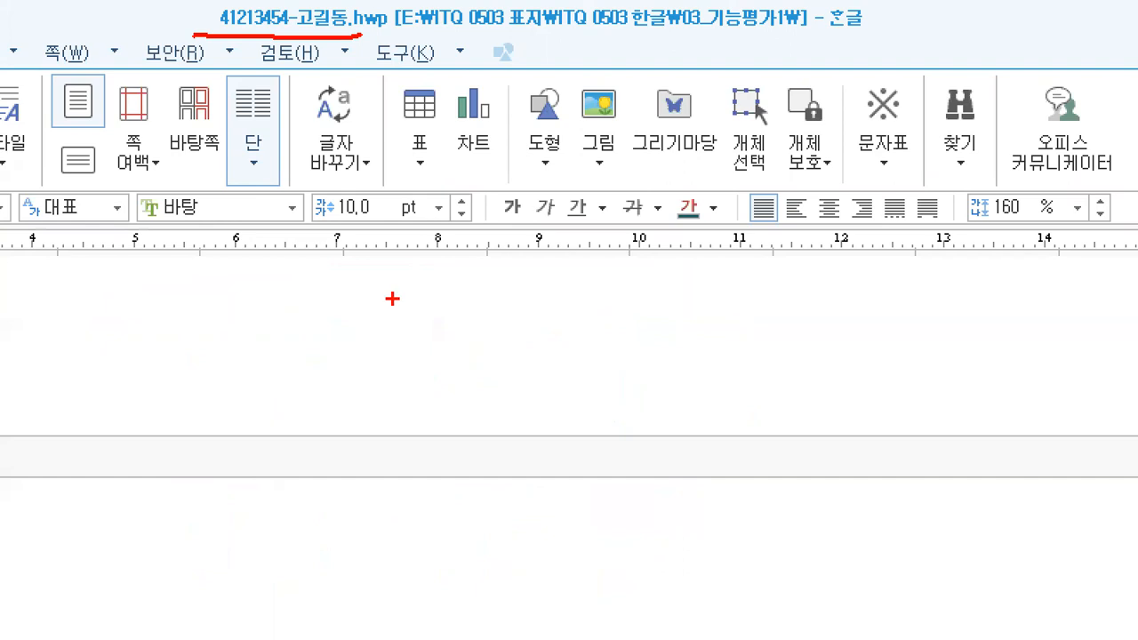
pyautogui.moveTo(214, 286)
pyautogui.mouseDown()
pyautogui.moveTo(210, 367)
pyautogui.moveTo(484, 364)
pyautogui.moveTo(372, 265)
pyautogui.moveTo(218, 277)
pyautogui.mouseUp()
pyautogui.moveTo(518, 322); pyautogui.dragTo(544, 318)
pyautogui.moveTo(559, 279)
pyautogui.mouseDown()
pyautogui.moveTo(560, 349)
pyautogui.moveTo(677, 356)
pyautogui.moveTo(588, 268)
pyautogui.moveTo(558, 272)
pyautogui.mouseUp()
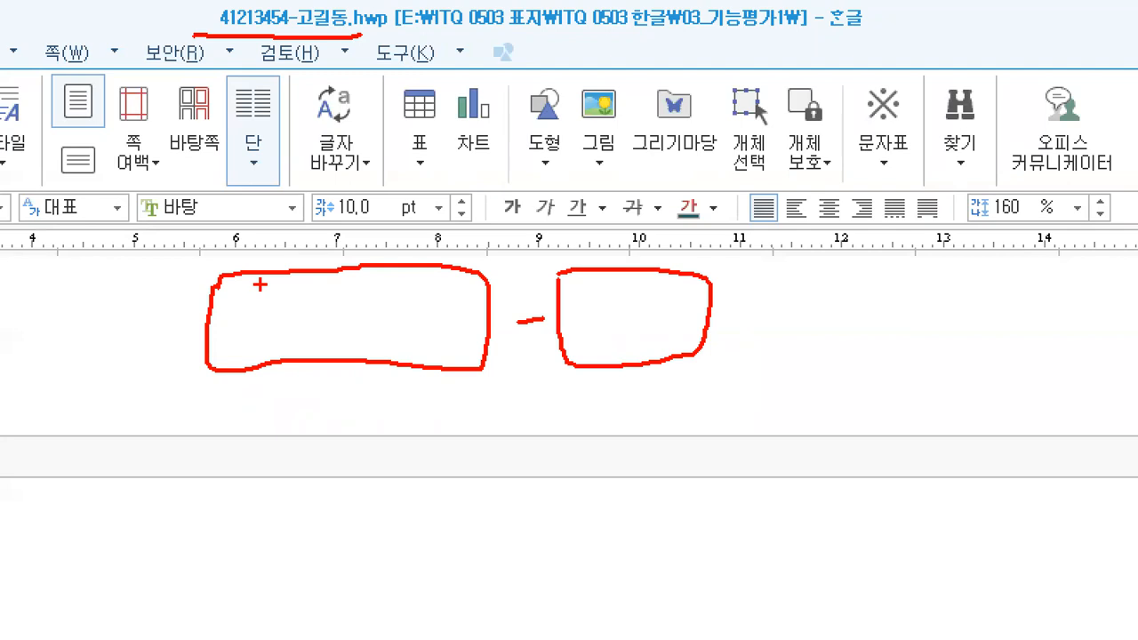
pyautogui.moveTo(112, 298)
pyautogui.mouseDown()
pyautogui.moveTo(187, 293)
pyautogui.moveTo(160, 326)
pyautogui.moveTo(254, 340)
pyautogui.moveTo(452, 334)
pyautogui.moveTo(459, 348)
pyautogui.moveTo(522, 321)
pyautogui.moveTo(667, 317)
pyautogui.mouseUp()
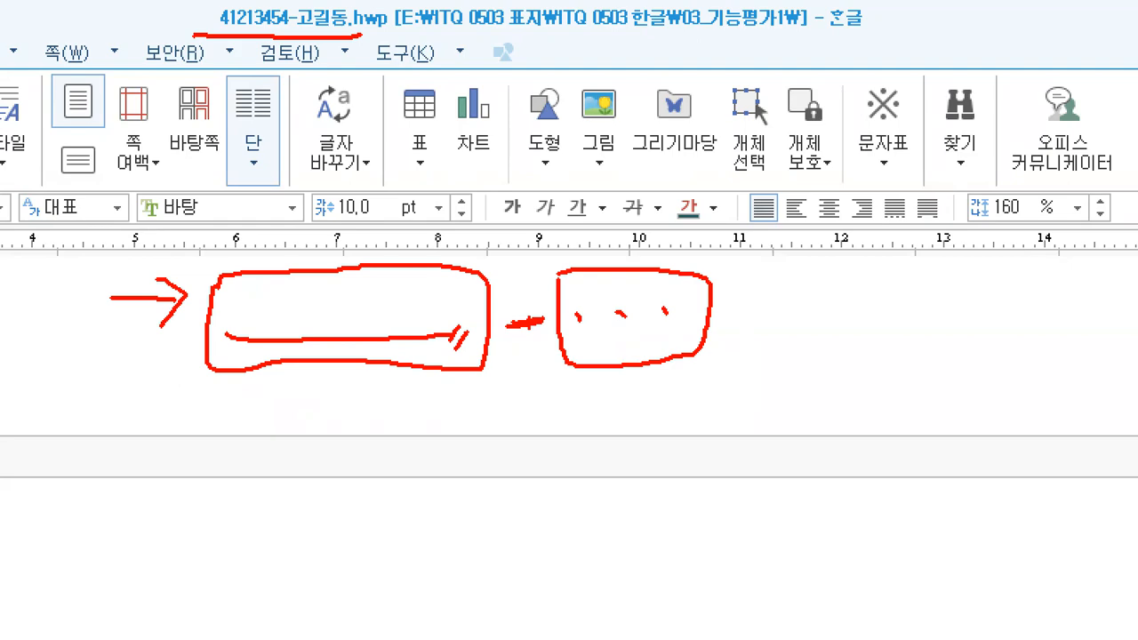
# Open the 키보드 image from the instructor's desktop folder, minimize the folder window, and enlarge the keyboard picture
pyautogui.hotkey('alt', 'Tab')
pyautogui.click(1135, 626)
pyautogui.doubleClick(1058, 216)
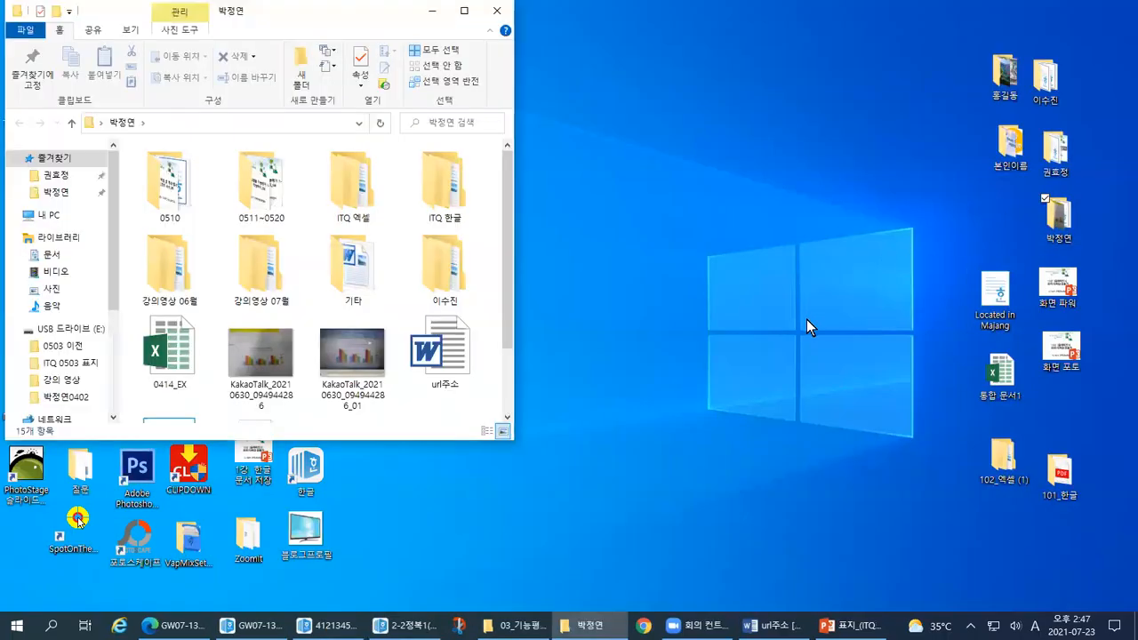
pyautogui.scroll(-2, 391, 369)
pyautogui.click(353, 374)
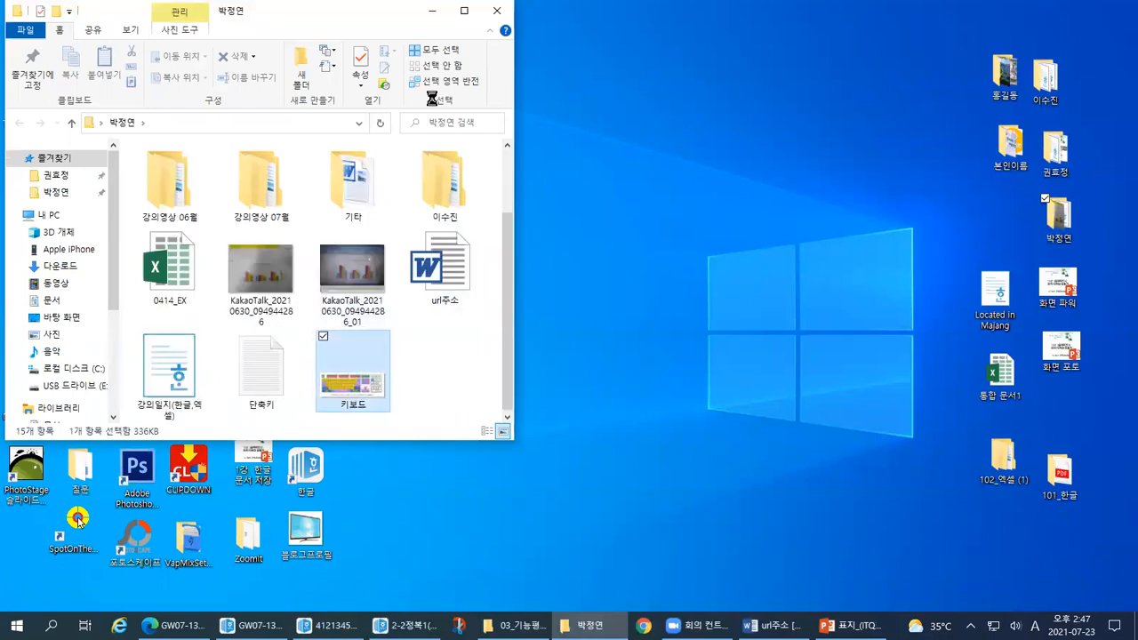
pyautogui.click(432, 11)
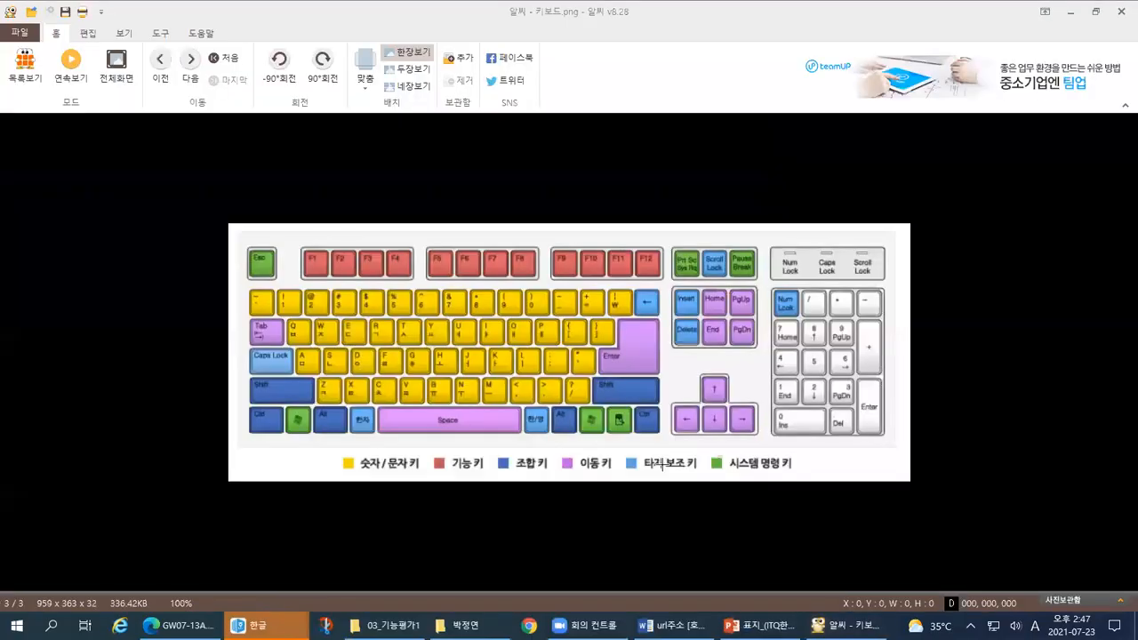
pyautogui.scroll(1, 698, 455)
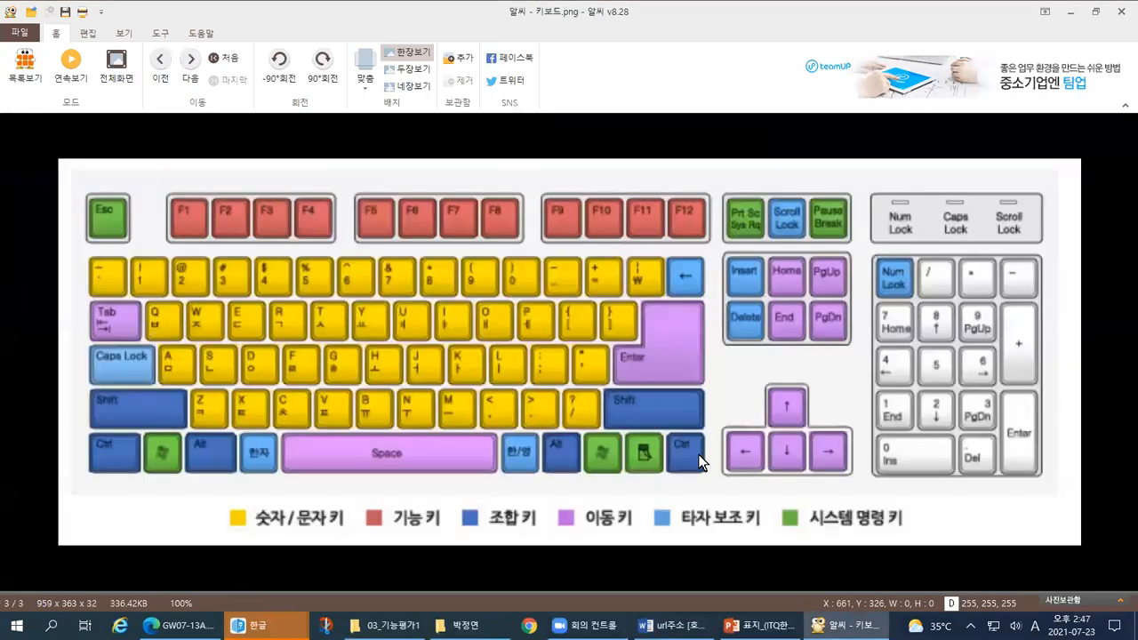
pyautogui.click(713, 353)
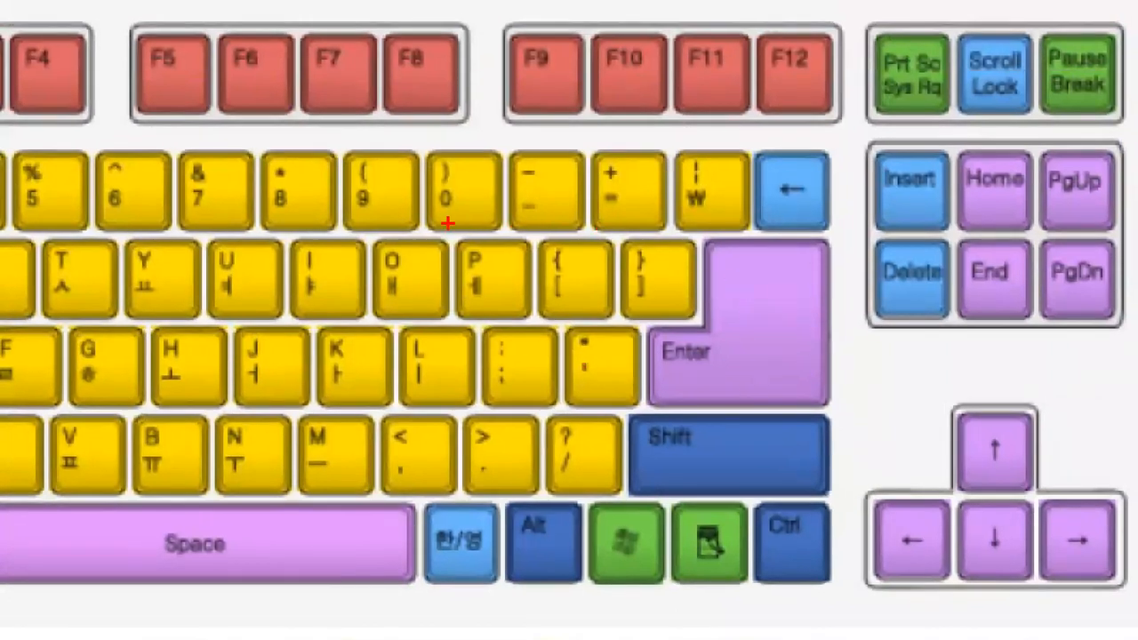
# Underline the number row from 8 to Backspace, draw an arrow from the plus key to the hyphen key, and circle the hyphen key
pyautogui.moveTo(256, 221); pyautogui.dragTo(795, 233)
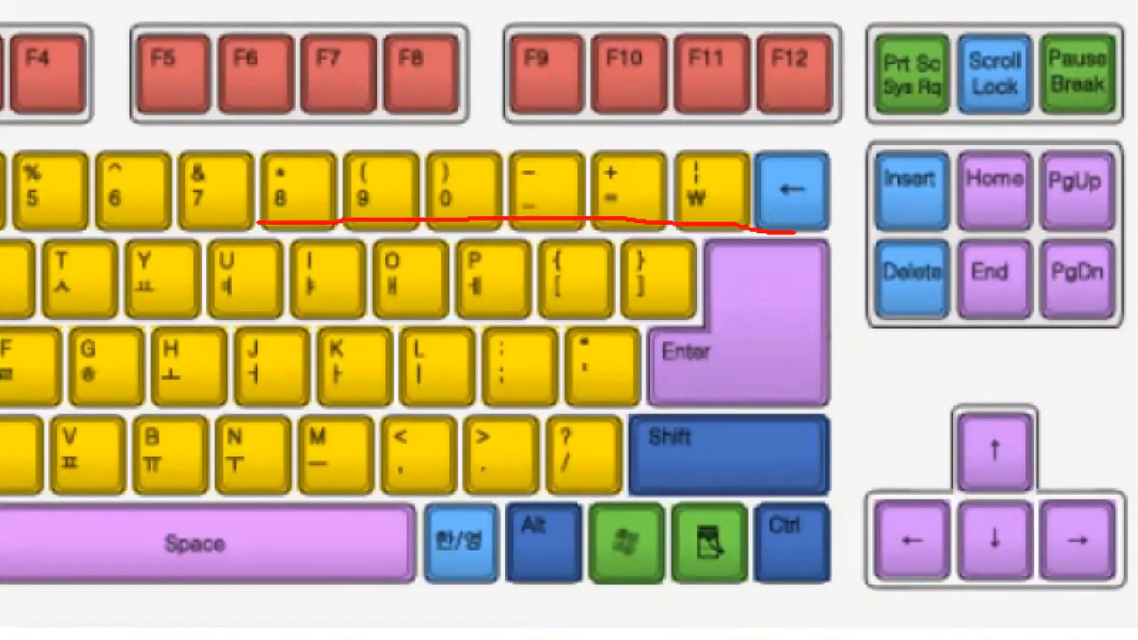
pyautogui.moveTo(624, 159)
pyautogui.mouseDown()
pyautogui.moveTo(552, 139)
pyautogui.moveTo(562, 152)
pyautogui.mouseUp()
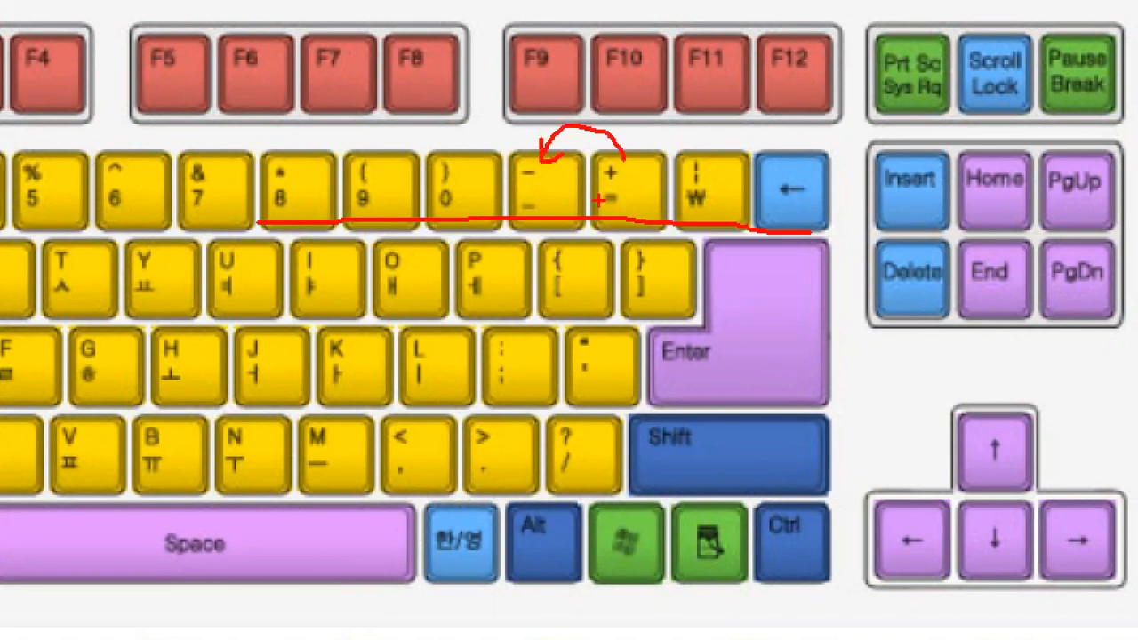
pyautogui.moveTo(540, 216)
pyautogui.mouseDown()
pyautogui.moveTo(489, 167)
pyautogui.moveTo(585, 160)
pyautogui.moveTo(551, 235)
pyautogui.mouseUp()
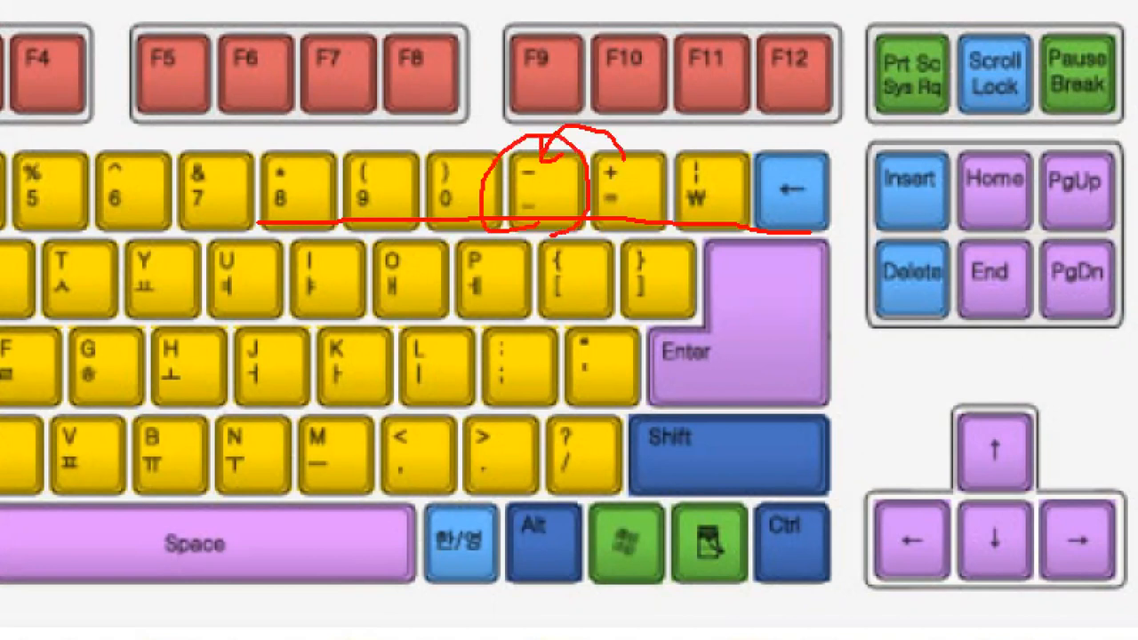
pyautogui.moveTo(468, 125); pyautogui.dragTo(479, 130)
pyautogui.press('Escape')
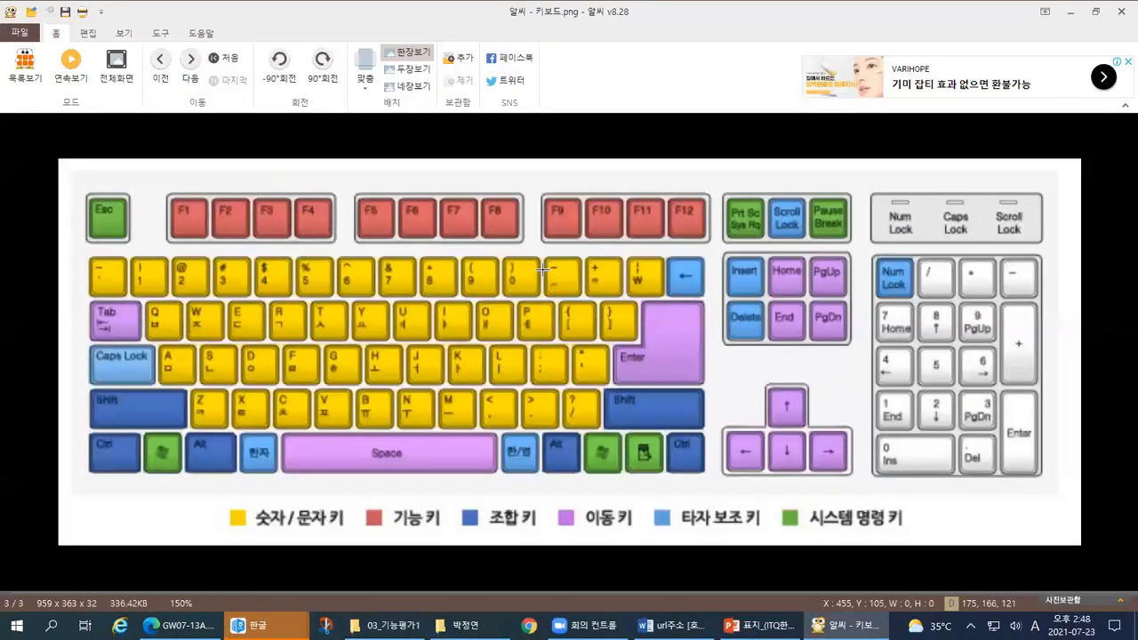
# Return to the exam-number document and place the cursor in the last line of its first page
pyautogui.hotkey('alt', 'Tab')
pyautogui.hotkey('alt', 'Tab')
pyautogui.hotkey('alt', 'Tab')
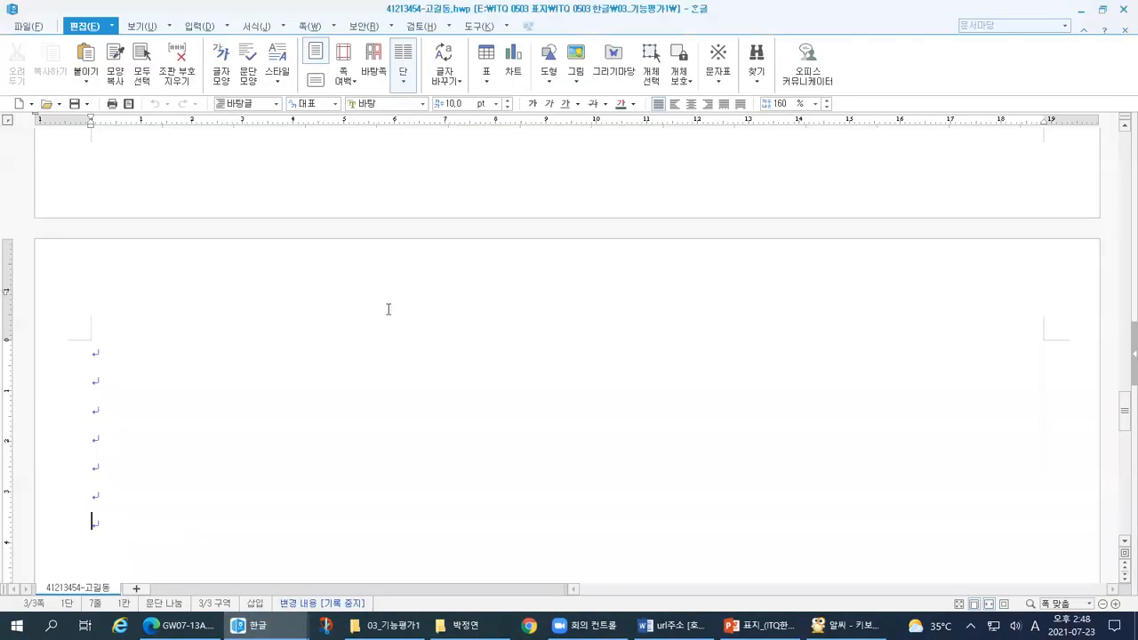
pyautogui.moveTo(1125, 418); pyautogui.dragTo(1126, 178)
pyautogui.click(635, 266)
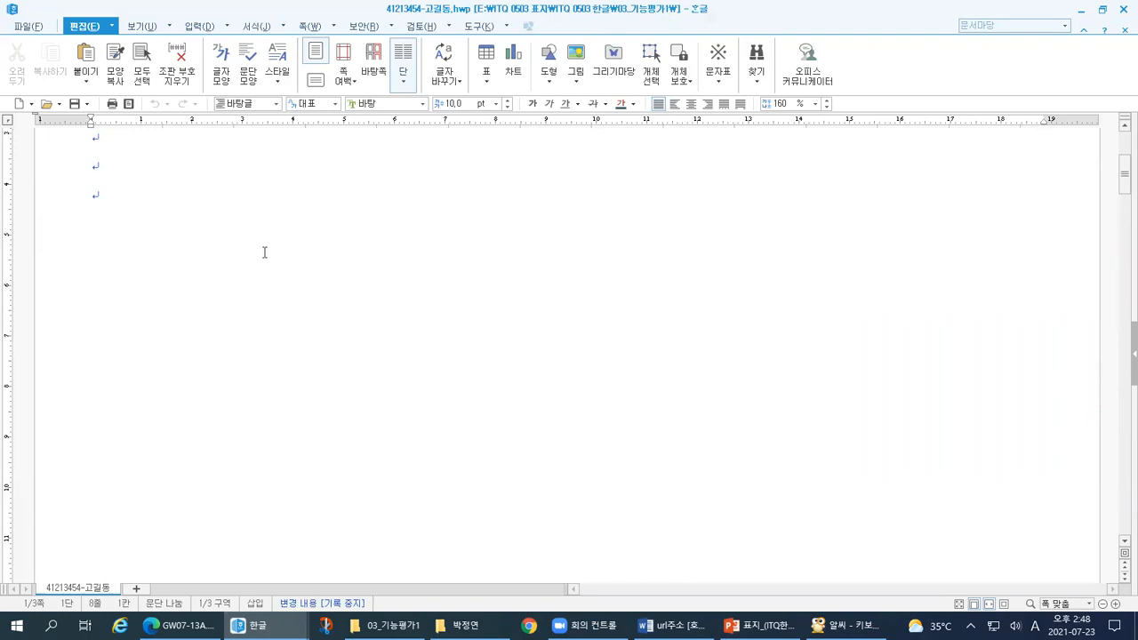
# Bring back the keyboard picture and circle the plus/equals key
pyautogui.hotkey('alt', 'Tab')
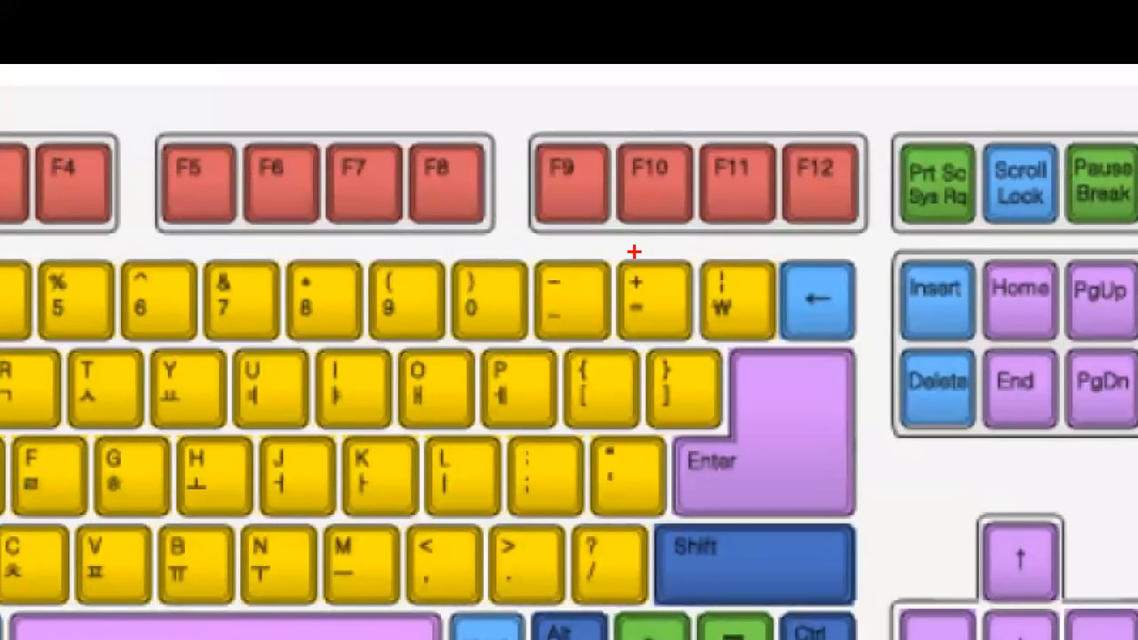
pyautogui.moveTo(669, 345)
pyautogui.mouseDown()
pyautogui.moveTo(613, 298)
pyautogui.moveTo(660, 239)
pyautogui.moveTo(687, 292)
pyautogui.moveTo(645, 356)
pyautogui.mouseUp()
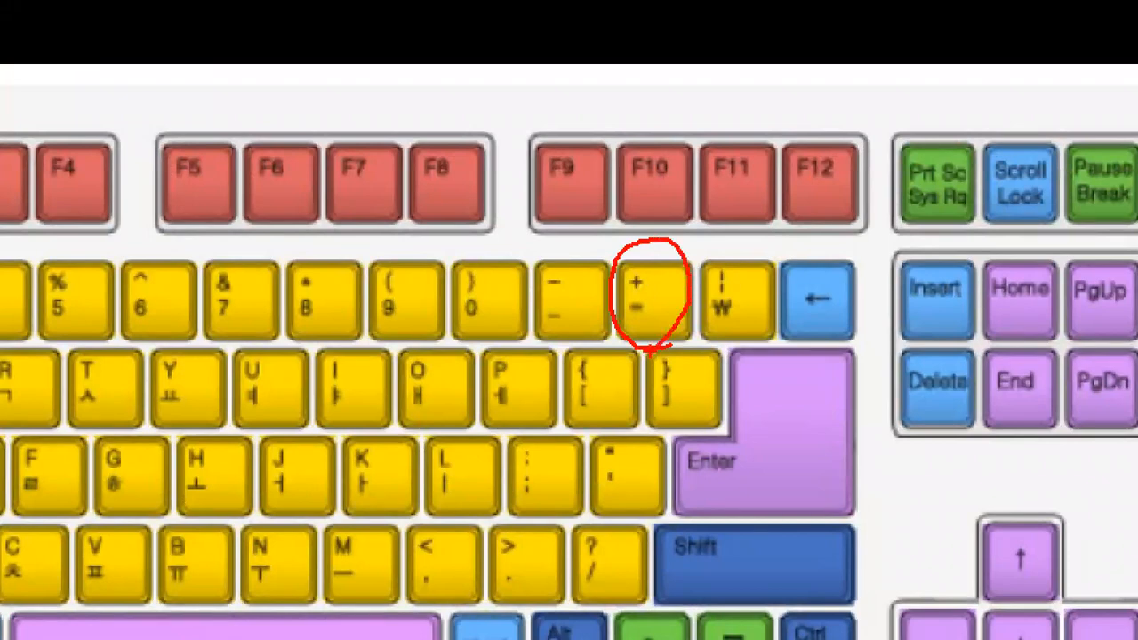
pyautogui.press('Escape')
# In the document, enter an equals sign on the last line of the first page, delete it, and enter a plus sign instead
pyautogui.hotkey('alt', 'Tab')
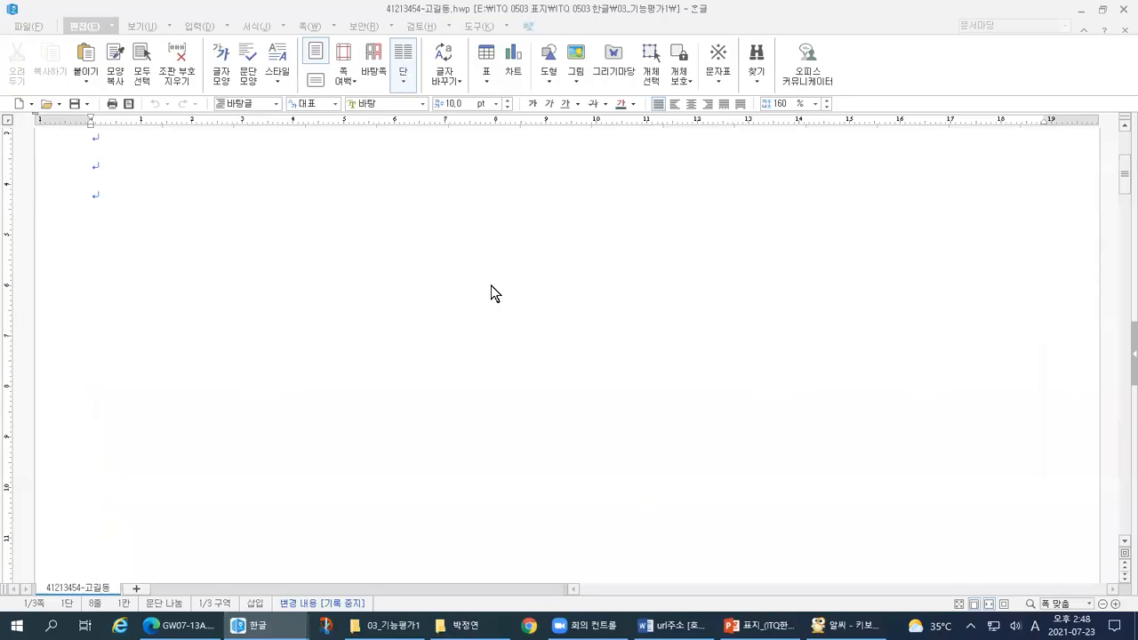
pyautogui.write('=')
pyautogui.press('BackSpace')
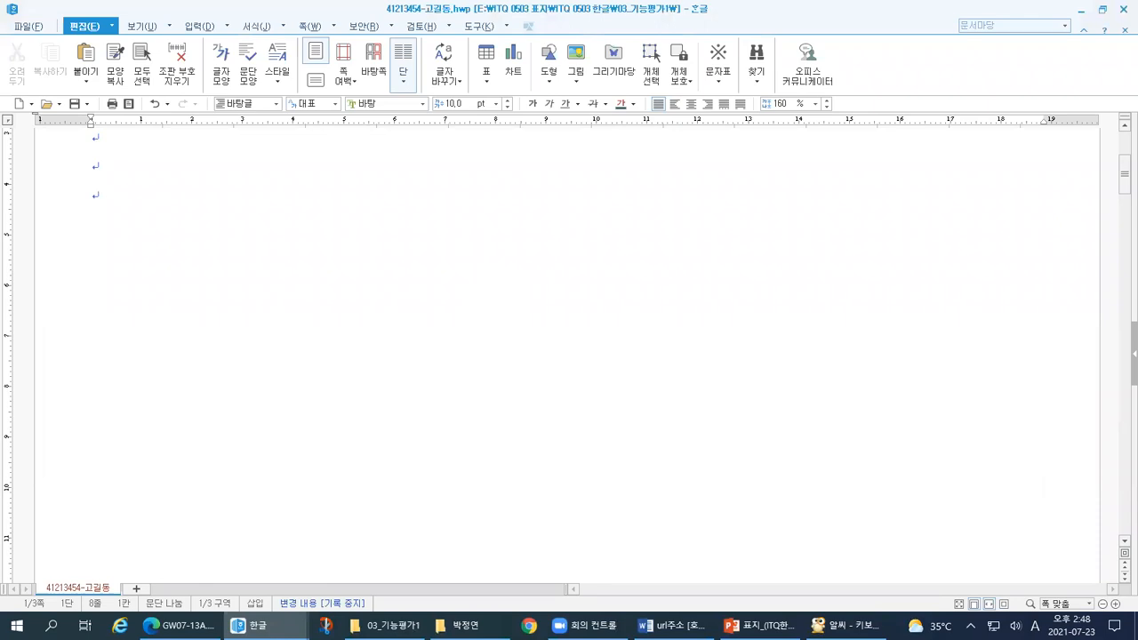
pyautogui.write('+')
# On the keyboard picture, mark the lower and upper symbols of the keys 7, 8, 9, 0, hyphen and plus
pyautogui.hotkey('alt', 'Tab')
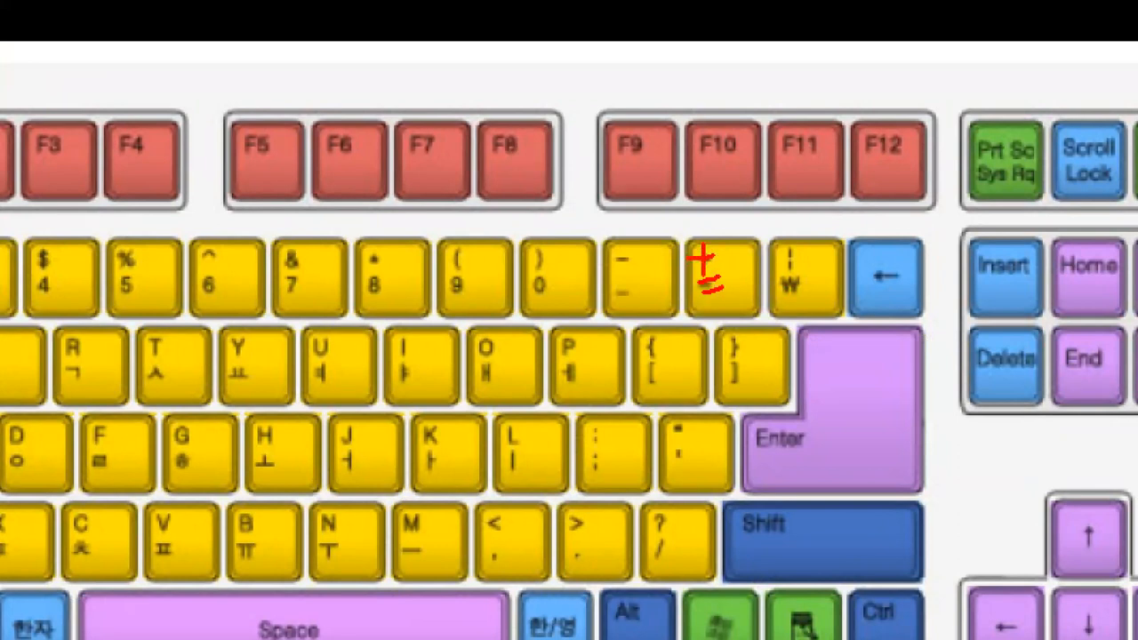
pyautogui.moveTo(610, 259)
pyautogui.mouseDown()
pyautogui.moveTo(630, 258)
pyautogui.moveTo(633, 287)
pyautogui.mouseUp()
pyautogui.moveTo(546, 304)
pyautogui.mouseDown()
pyautogui.moveTo(531, 270)
pyautogui.moveTo(554, 299)
pyautogui.mouseUp()
pyautogui.moveTo(468, 302)
pyautogui.mouseDown()
pyautogui.moveTo(443, 275)
pyautogui.moveTo(474, 301)
pyautogui.mouseUp()
pyautogui.moveTo(389, 299)
pyautogui.mouseDown()
pyautogui.moveTo(347, 294)
pyautogui.moveTo(387, 300)
pyautogui.mouseUp()
pyautogui.moveTo(308, 302)
pyautogui.mouseDown()
pyautogui.moveTo(271, 279)
pyautogui.moveTo(312, 302)
pyautogui.mouseUp()
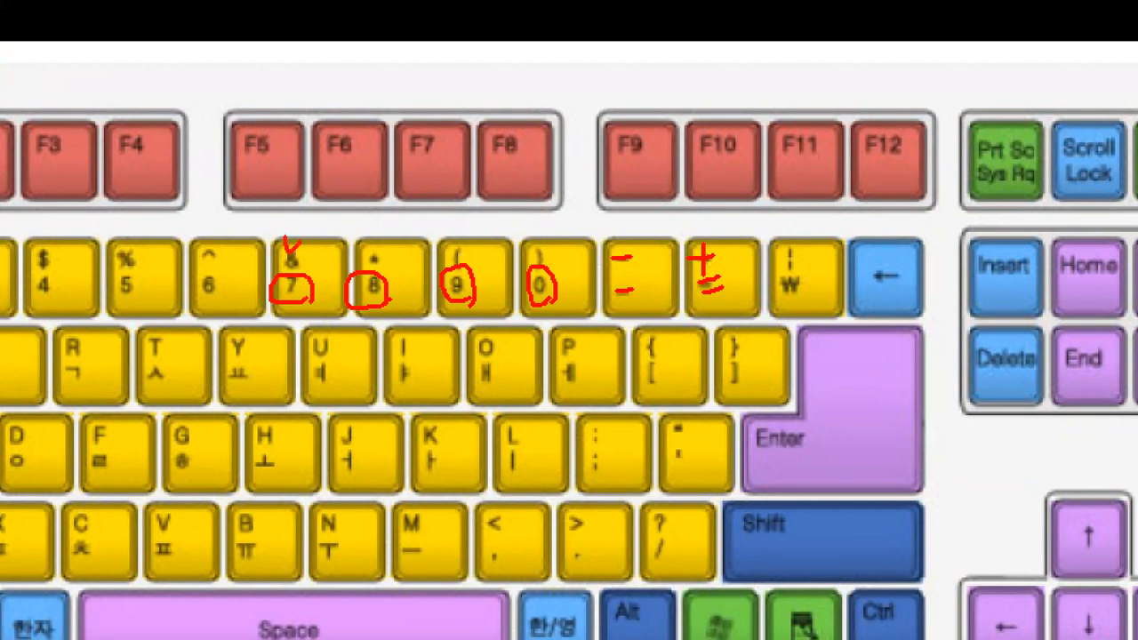
pyautogui.moveTo(361, 238)
pyautogui.mouseDown()
pyautogui.moveTo(369, 249)
pyautogui.moveTo(381, 237)
pyautogui.mouseUp()
pyautogui.moveTo(454, 233)
pyautogui.mouseDown()
pyautogui.moveTo(537, 242)
pyautogui.moveTo(551, 229)
pyautogui.mouseUp()
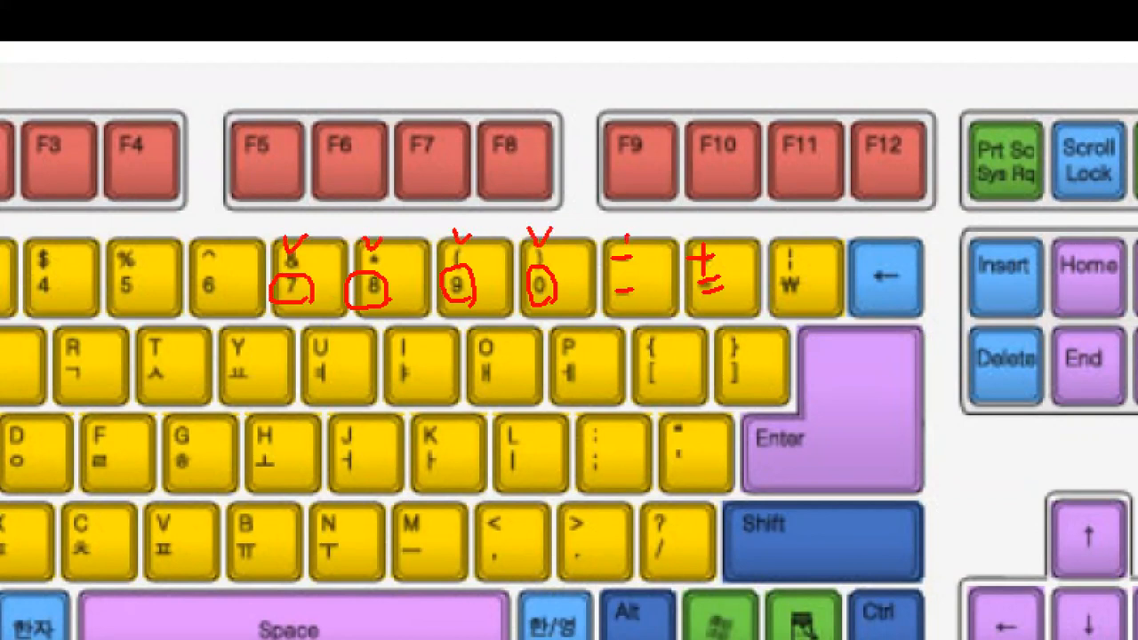
pyautogui.moveTo(699, 233)
pyautogui.mouseDown()
pyautogui.moveTo(704, 242)
pyautogui.moveTo(712, 228)
pyautogui.mouseUp()
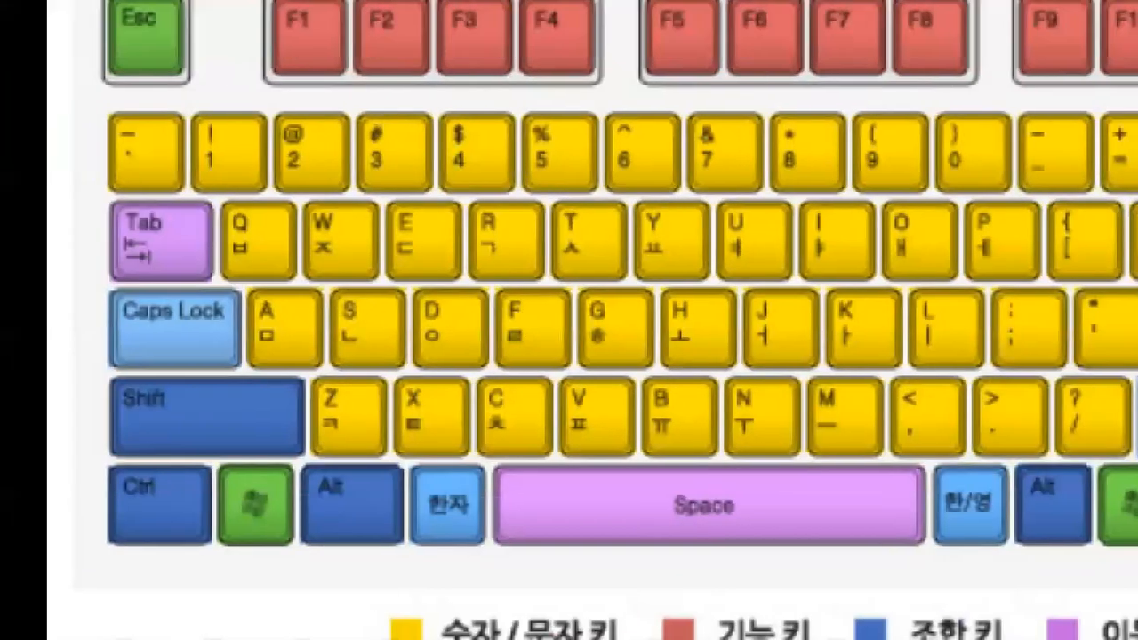
# Circle the Shift key and the upper symbols &, *, ( and ) of the 7, 8, 9 and 0 keys
pyautogui.moveTo(186, 443)
pyautogui.mouseDown()
pyautogui.moveTo(84, 388)
pyautogui.moveTo(271, 367)
pyautogui.moveTo(231, 440)
pyautogui.moveTo(190, 445)
pyautogui.mouseUp()
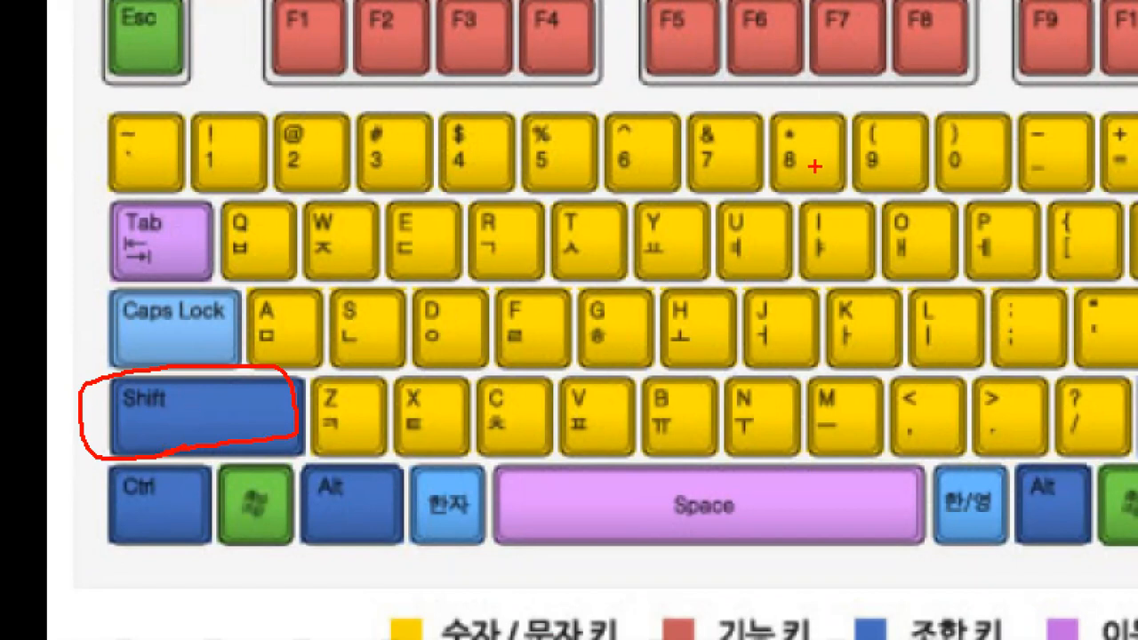
pyautogui.moveTo(712, 175)
pyautogui.mouseDown()
pyautogui.moveTo(972, 169)
pyautogui.moveTo(936, 135)
pyautogui.moveTo(964, 113)
pyautogui.moveTo(968, 142)
pyautogui.mouseUp()
pyautogui.moveTo(875, 149)
pyautogui.mouseDown()
pyautogui.moveTo(877, 113)
pyautogui.moveTo(889, 147)
pyautogui.mouseUp()
pyautogui.moveTo(802, 148)
pyautogui.mouseDown()
pyautogui.moveTo(779, 119)
pyautogui.moveTo(800, 153)
pyautogui.moveTo(717, 152)
pyautogui.moveTo(697, 119)
pyautogui.moveTo(721, 147)
pyautogui.mouseUp()
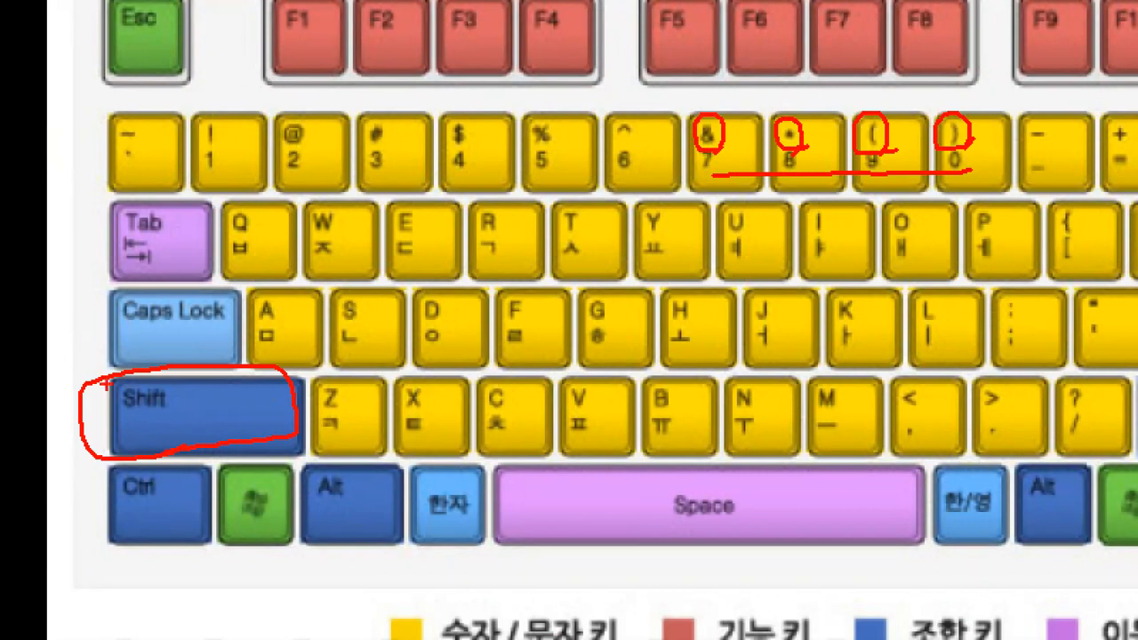
pyautogui.moveTo(85, 398); pyautogui.dragTo(103, 397)
pyautogui.moveTo(722, 99)
pyautogui.mouseDown()
pyautogui.moveTo(818, 113)
pyautogui.moveTo(836, 93)
pyautogui.moveTo(882, 105)
pyautogui.moveTo(894, 89)
pyautogui.moveTo(968, 82)
pyautogui.mouseUp()
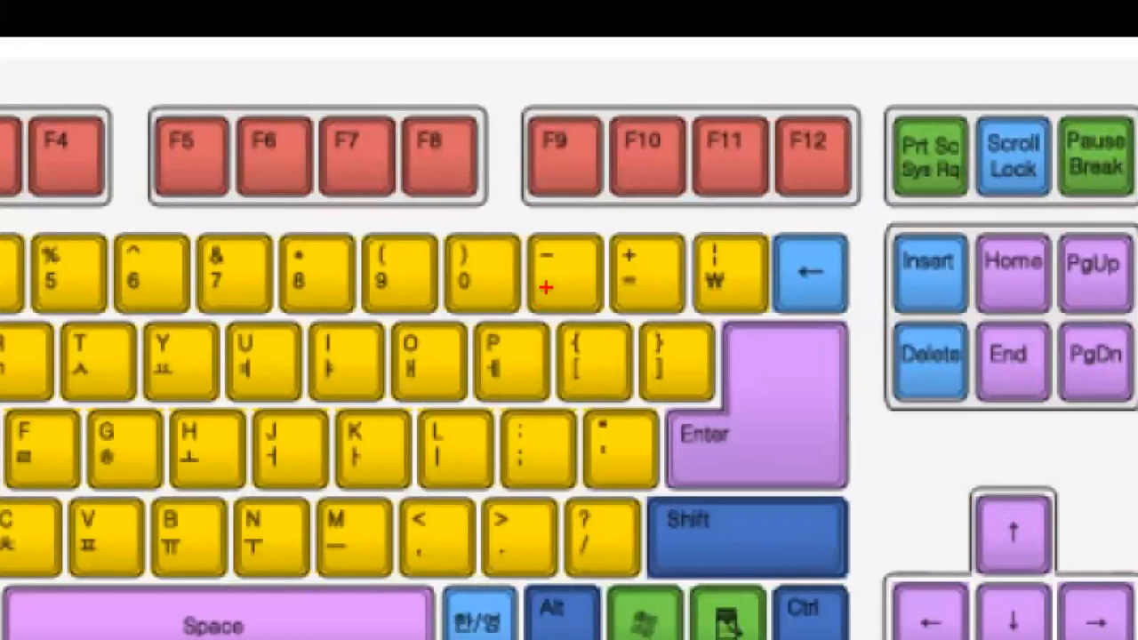
# Box the hyphen key on the keyboard picture and mark the hyphen symbol on its upper half
pyautogui.moveTo(534, 305)
pyautogui.mouseDown()
pyautogui.moveTo(580, 307)
pyautogui.moveTo(593, 238)
pyautogui.moveTo(518, 235)
pyautogui.moveTo(518, 304)
pyautogui.mouseUp()
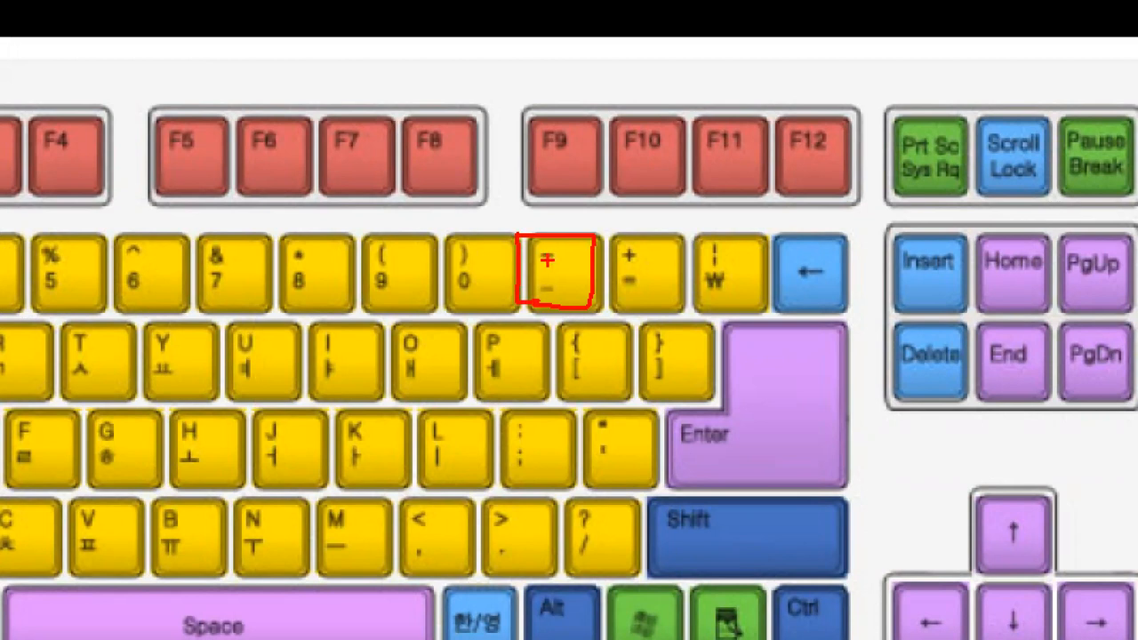
pyautogui.moveTo(556, 255); pyautogui.dragTo(539, 258)
pyautogui.press('Escape')
# Return to the document, add a hyphen after the plus sign, and select both characters
pyautogui.hotkey('alt', 'Tab')
pyautogui.hotkey('alt', 'Tab')
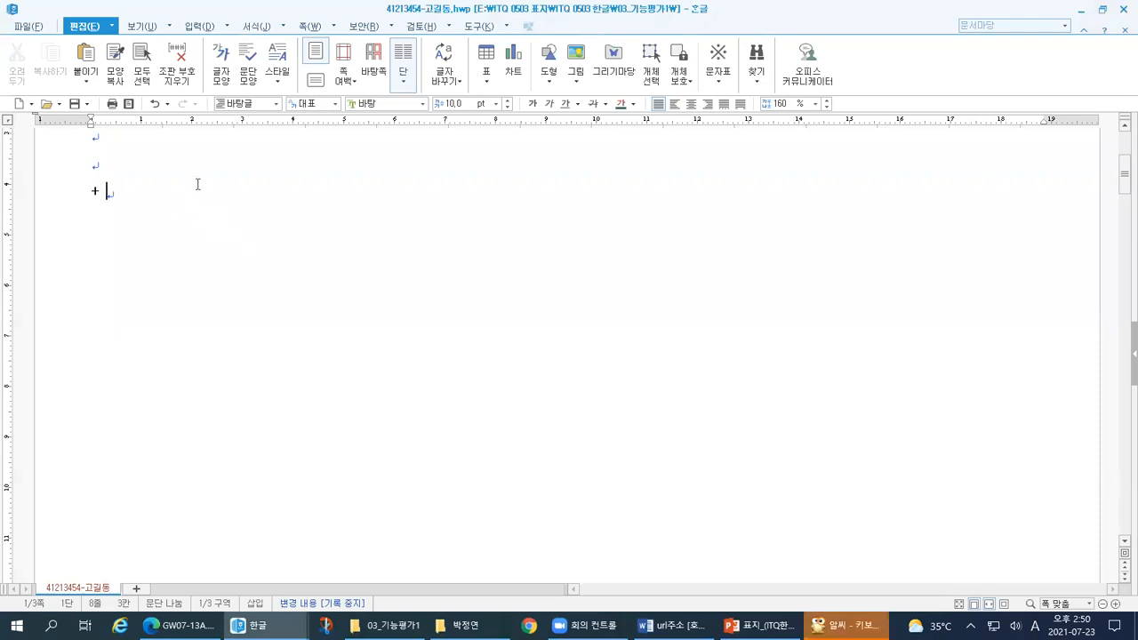
pyautogui.write('-')
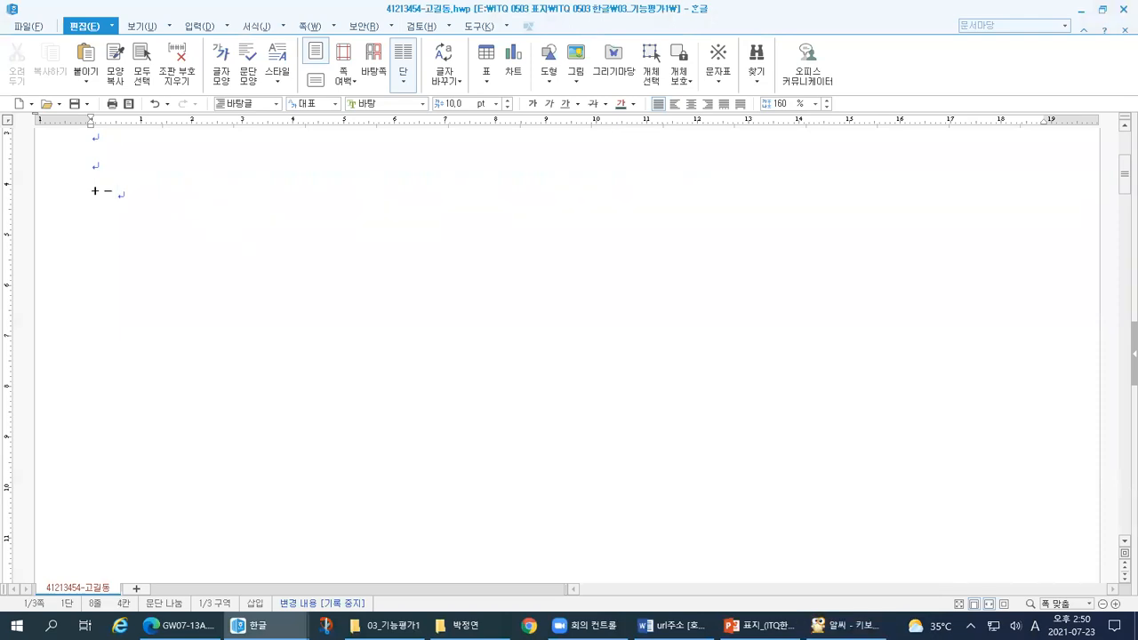
pyautogui.hotkey('shift', 'Left')
pyautogui.hotkey('shift', 'Left')
pyautogui.hotkey('shift', 'Left')
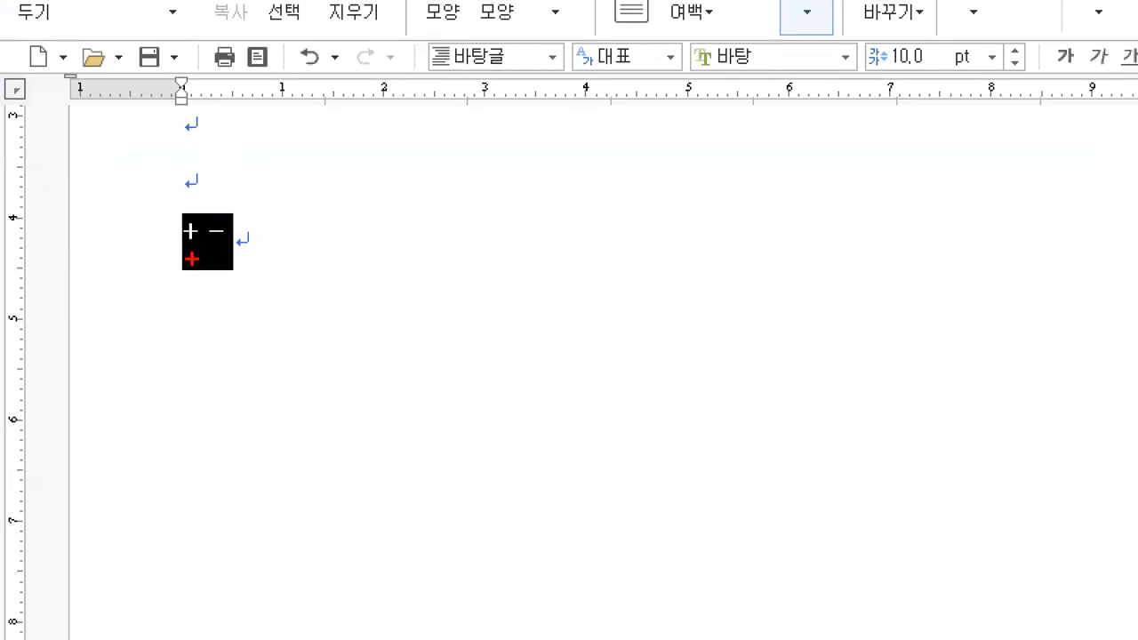
# Mark the mid-height position of the plus and hyphen, and sketch the file name format as two boxes with a circled hyphen between them
pyautogui.moveTo(177, 252); pyautogui.dragTo(239, 251)
pyautogui.moveTo(172, 214)
pyautogui.mouseDown()
pyautogui.moveTo(238, 210)
pyautogui.moveTo(221, 230)
pyautogui.mouseUp()
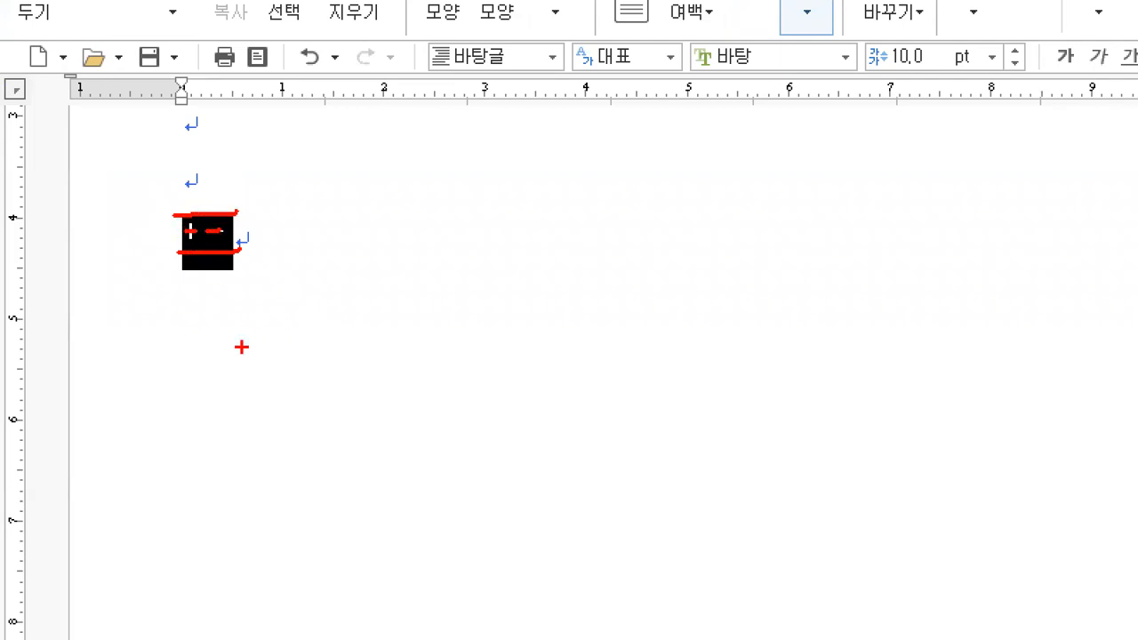
pyautogui.moveTo(214, 184)
pyautogui.mouseDown()
pyautogui.moveTo(218, 198)
pyautogui.moveTo(234, 175)
pyautogui.mouseUp()
pyautogui.moveTo(314, 157)
pyautogui.mouseDown()
pyautogui.moveTo(320, 258)
pyautogui.moveTo(584, 256)
pyautogui.moveTo(373, 153)
pyautogui.moveTo(296, 154)
pyautogui.mouseUp()
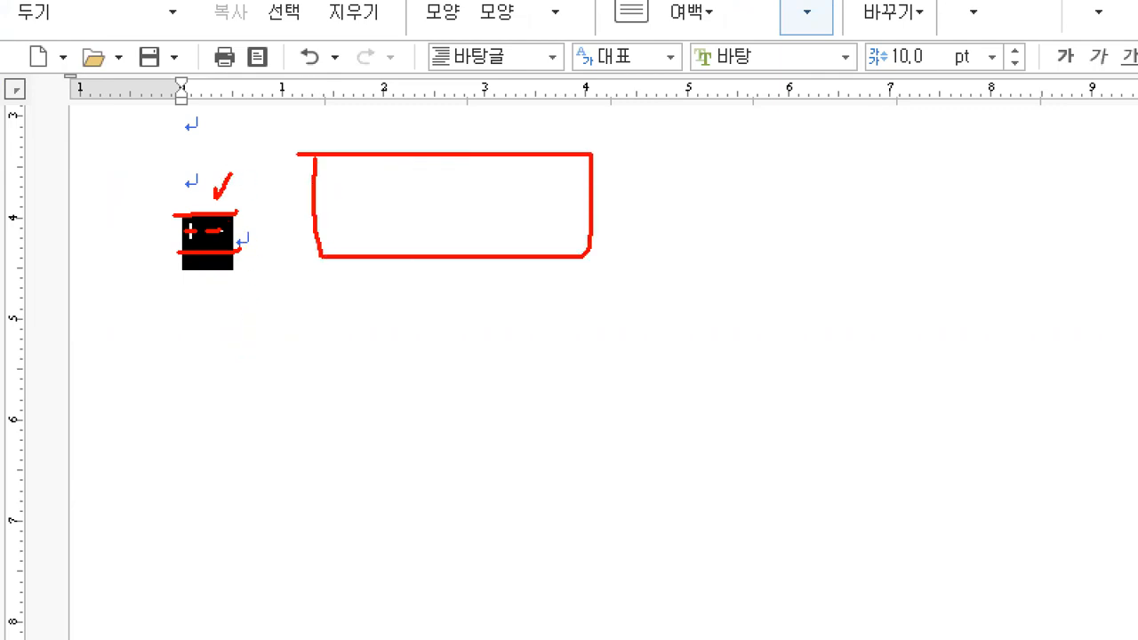
pyautogui.moveTo(416, 137)
pyautogui.mouseDown()
pyautogui.moveTo(423, 166)
pyautogui.moveTo(449, 139)
pyautogui.mouseUp()
pyautogui.moveTo(603, 199); pyautogui.dragTo(632, 198)
pyautogui.moveTo(643, 158)
pyautogui.mouseDown()
pyautogui.moveTo(662, 262)
pyautogui.moveTo(773, 148)
pyautogui.moveTo(646, 145)
pyautogui.mouseUp()
pyautogui.moveTo(606, 186)
pyautogui.mouseDown()
pyautogui.moveTo(602, 210)
pyautogui.moveTo(630, 210)
pyautogui.moveTo(616, 233)
pyautogui.mouseUp()
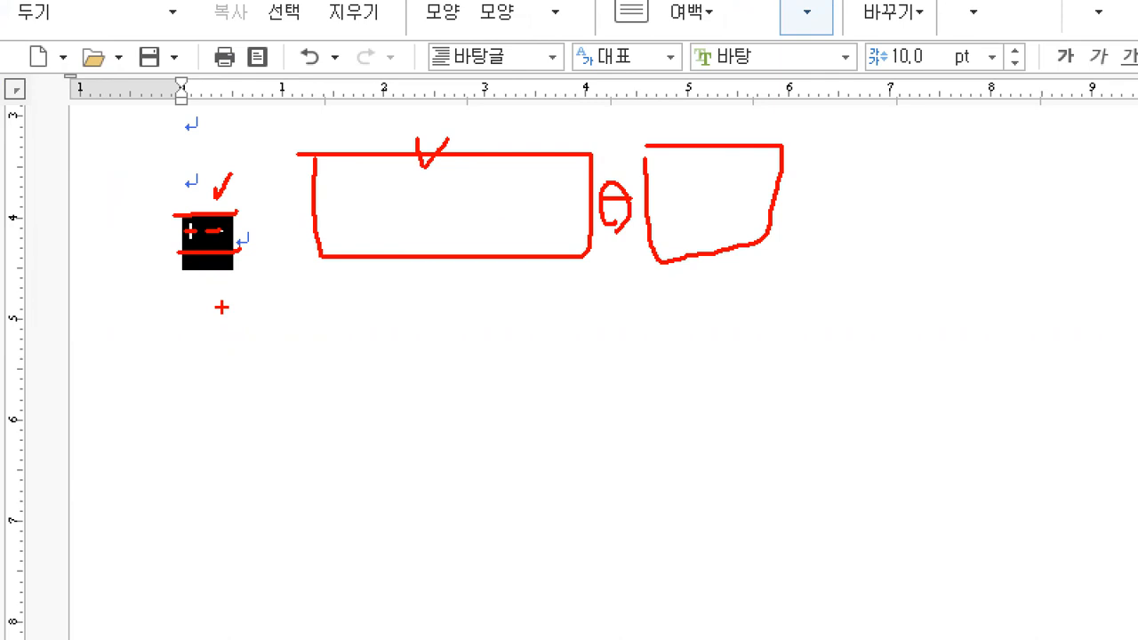
pyautogui.press('Escape')
# Add an underscore after the hyphen and select it for comparison
pyautogui.click(133, 189)
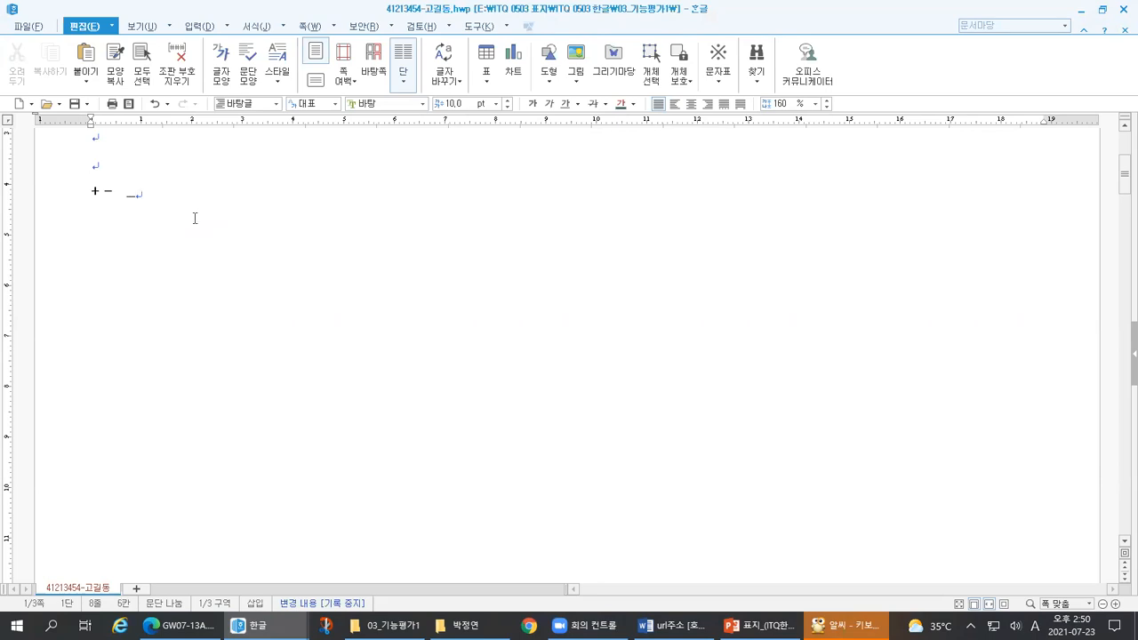
pyautogui.hotkey('shift', 'Left')
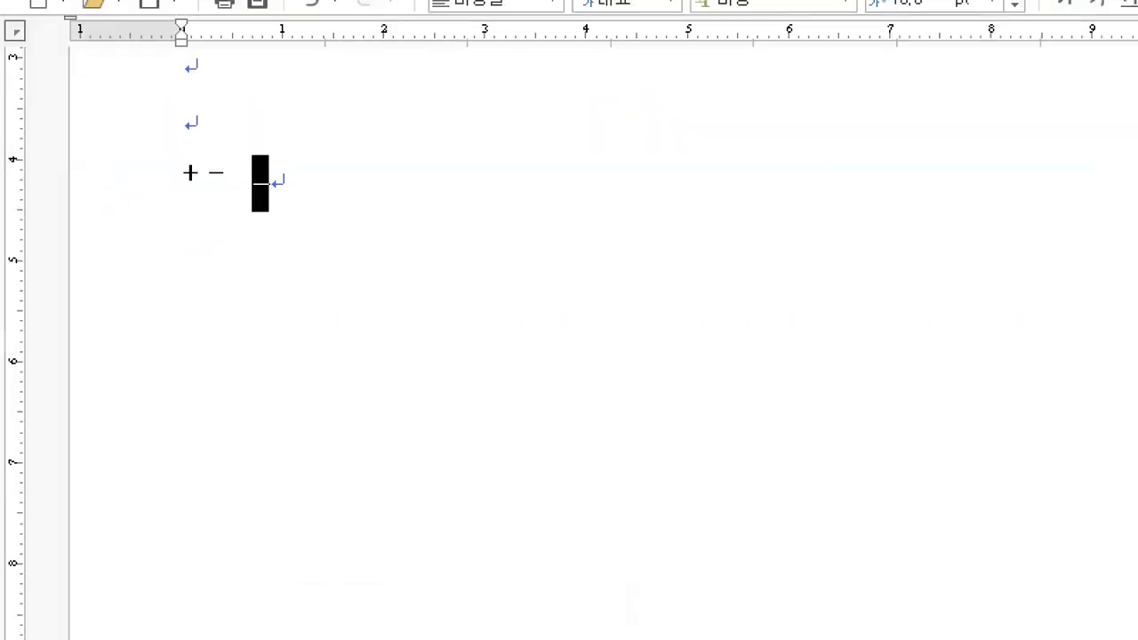
# Box the hyphen and underscore together, and add check marks above the hyphen
pyautogui.moveTo(105, 178); pyautogui.dragTo(102, 208)
pyautogui.moveTo(205, 208)
pyautogui.mouseDown()
pyautogui.moveTo(279, 187)
pyautogui.moveTo(233, 149)
pyautogui.moveTo(199, 149)
pyautogui.moveTo(226, 110)
pyautogui.mouseUp()
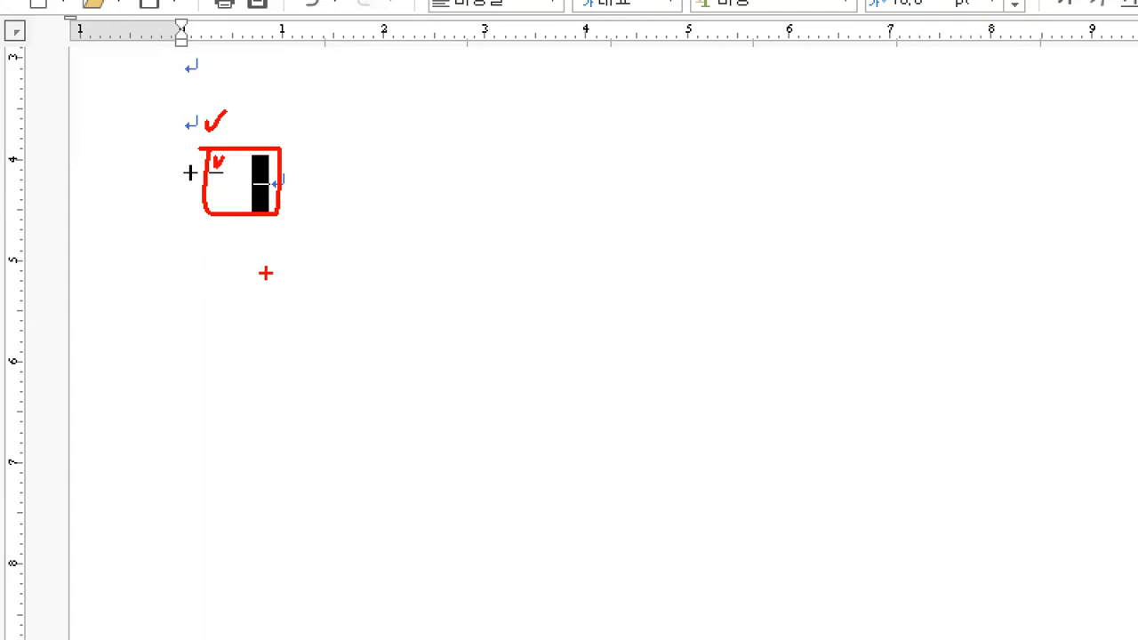
pyautogui.moveTo(258, 128)
pyautogui.mouseDown()
pyautogui.moveTo(259, 138)
pyautogui.moveTo(265, 128)
pyautogui.mouseUp()
pyautogui.click(350, 181)
pyautogui.press('Escape')
# Add the date example 07월_23일 after the underscore, using an underscore between the month and the day
pyautogui.click(154, 194)
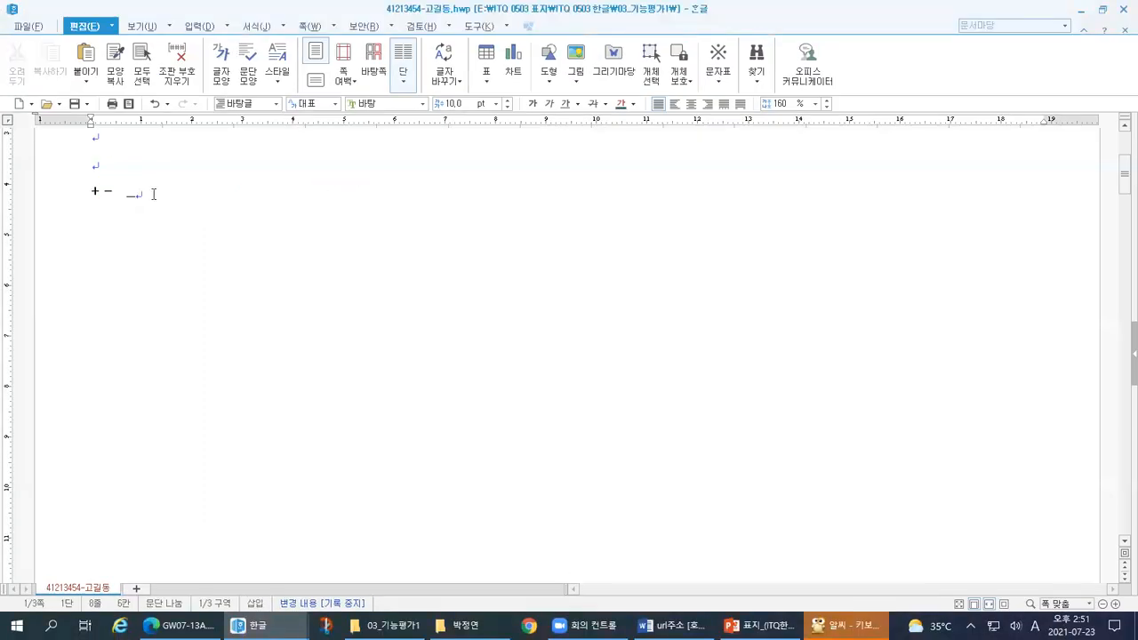
pyautogui.write('07월')
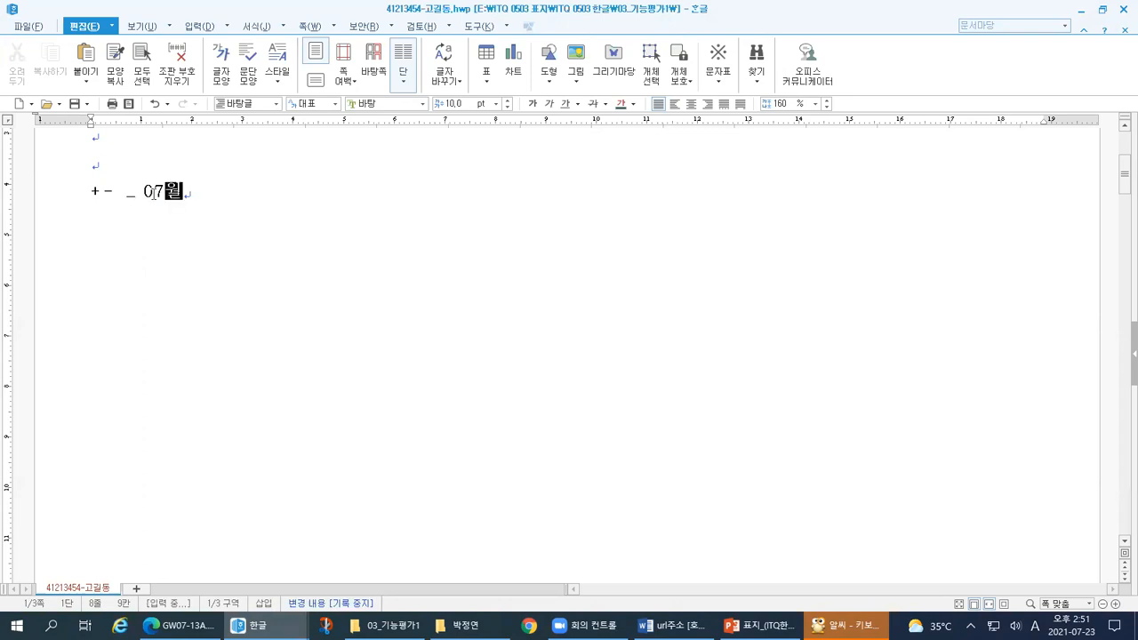
pyautogui.write('_')
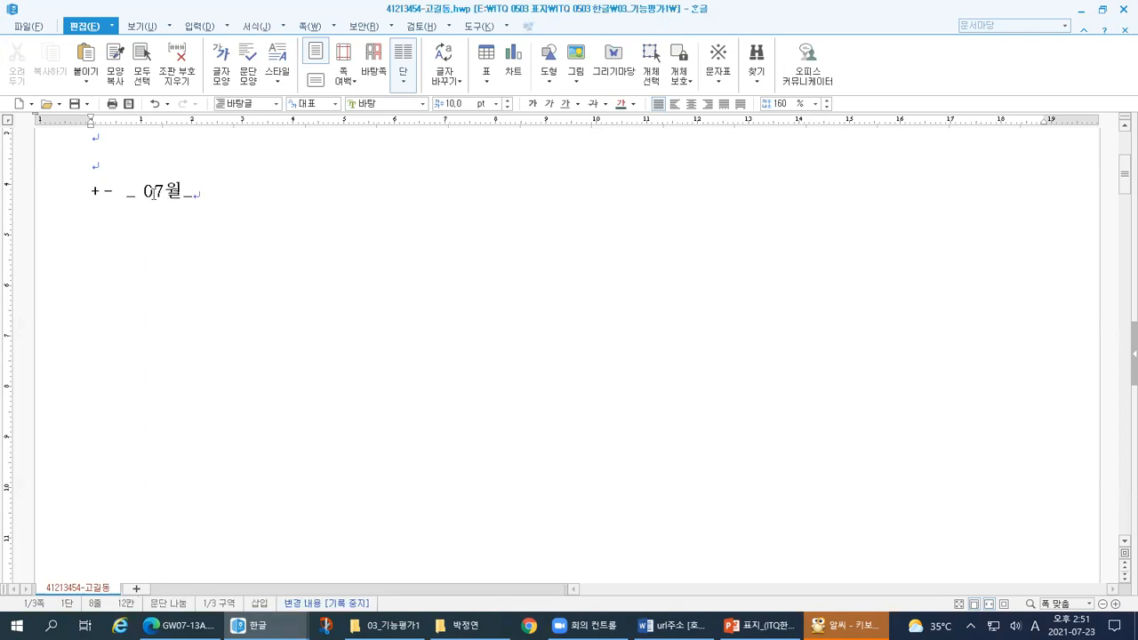
pyautogui.hotkey('shift', 'Left')
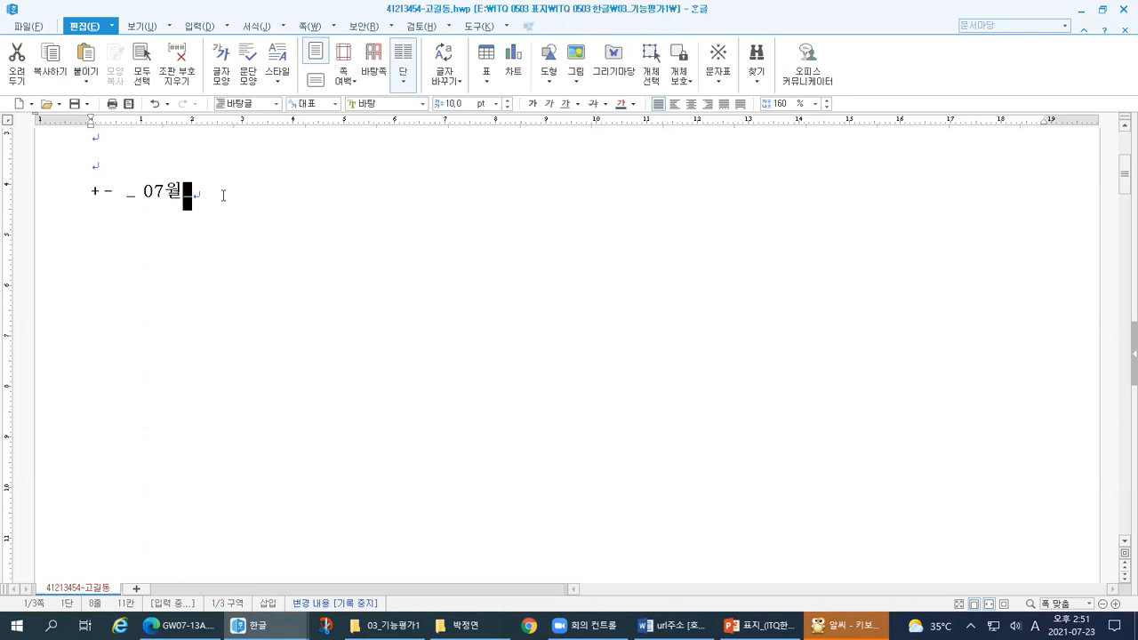
pyautogui.press('Right')
pyautogui.press('Right')
pyautogui.press('Up')
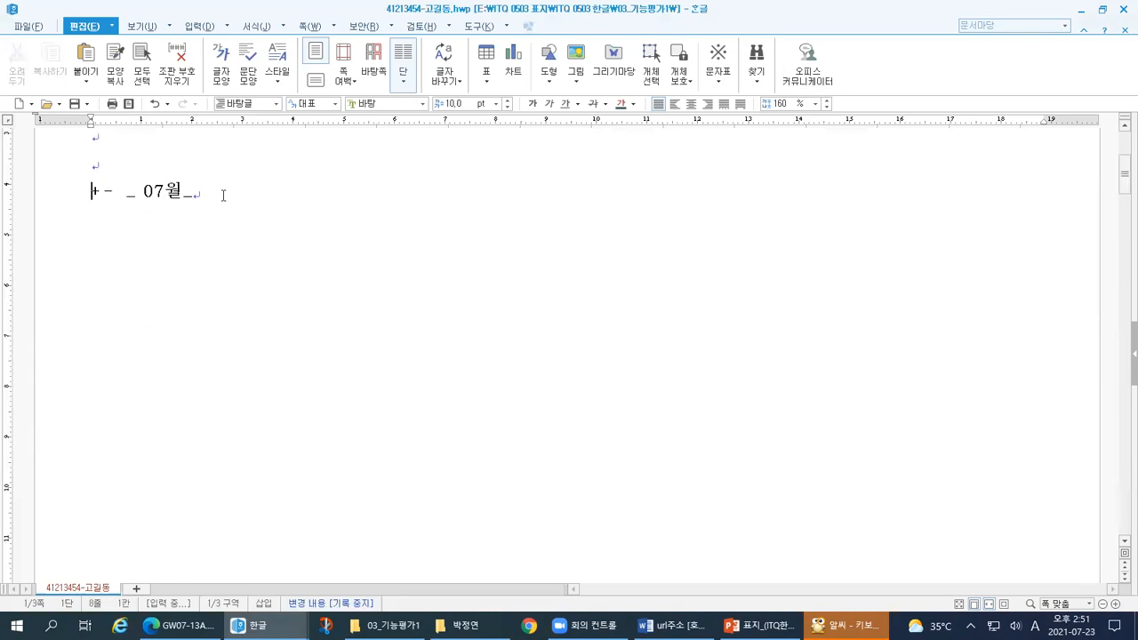
pyautogui.press('End')
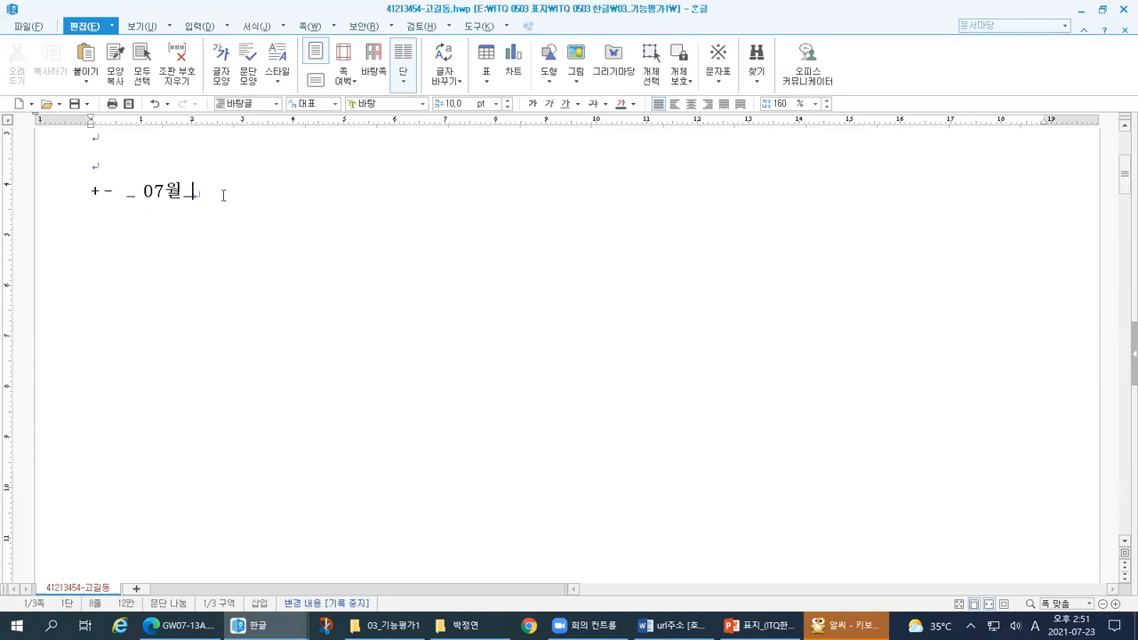
pyautogui.write('23일')
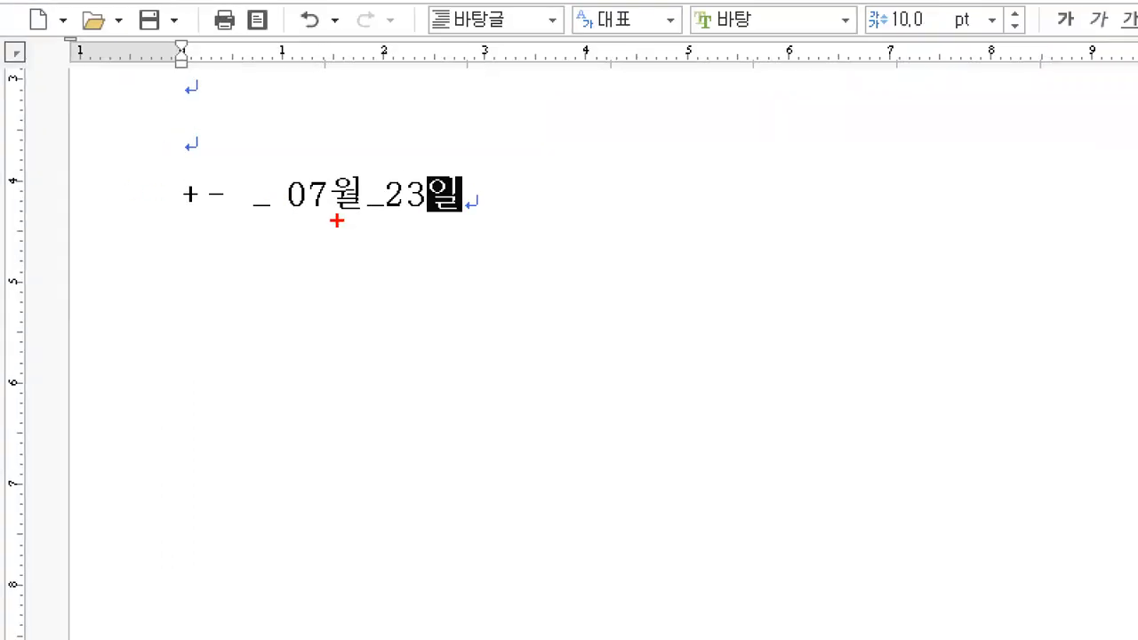
# Mark both underscores in the text, and box the underscore symbol on the key's lower half in the keyboard picture
pyautogui.moveTo(365, 216)
pyautogui.mouseDown()
pyautogui.moveTo(383, 217)
pyautogui.moveTo(387, 201)
pyautogui.moveTo(365, 203)
pyautogui.moveTo(384, 216)
pyautogui.mouseUp()
pyautogui.moveTo(278, 209)
pyautogui.mouseDown()
pyautogui.moveTo(252, 214)
pyautogui.moveTo(277, 217)
pyautogui.mouseUp()
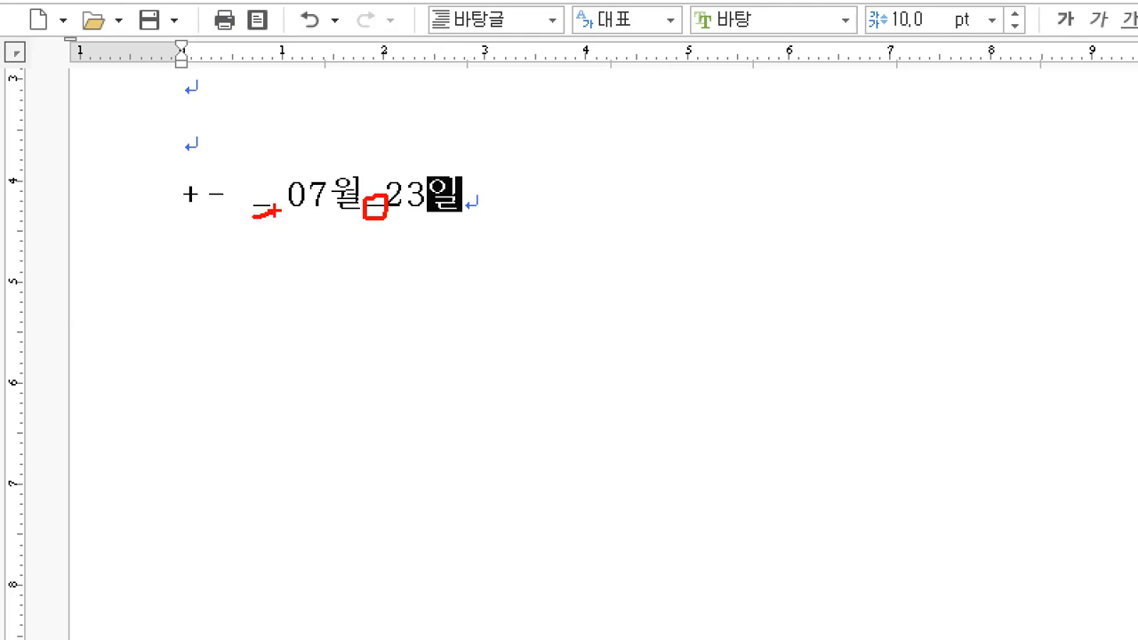
pyautogui.hotkey('alt', 'Tab')
pyautogui.click(382, 254)
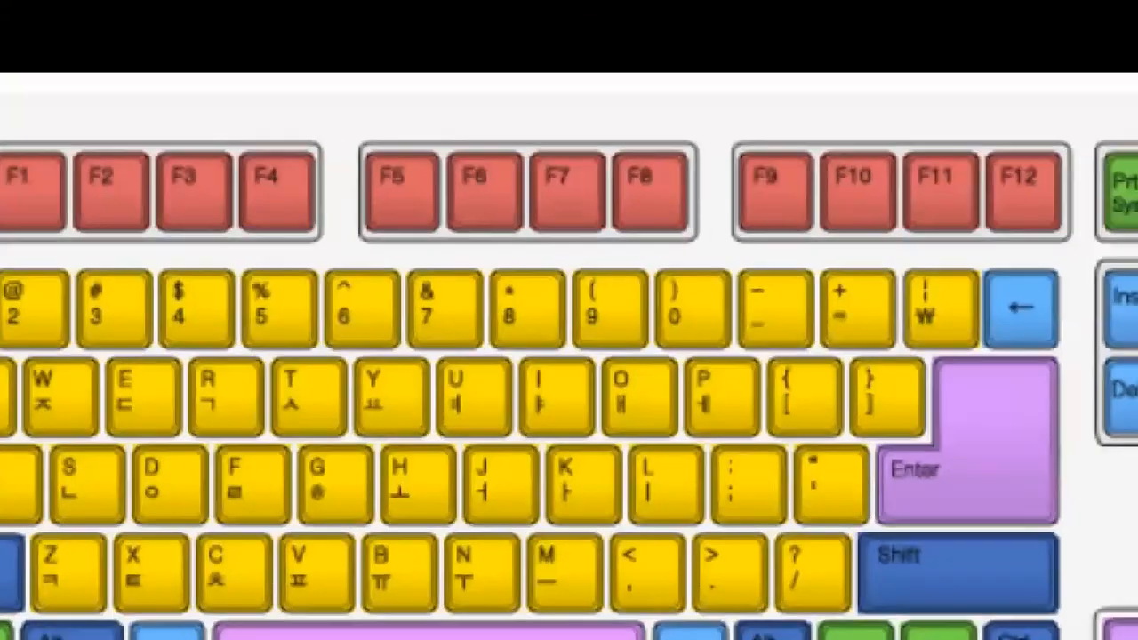
pyautogui.moveTo(768, 343)
pyautogui.mouseDown()
pyautogui.moveTo(735, 306)
pyautogui.moveTo(773, 333)
pyautogui.moveTo(798, 308)
pyautogui.mouseUp()
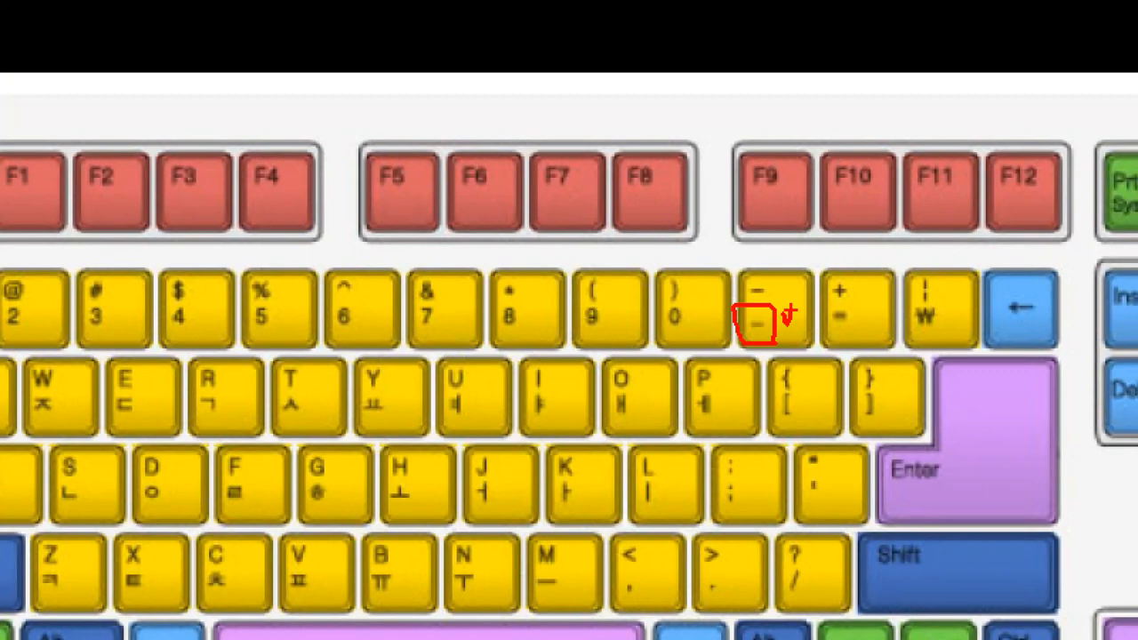
pyautogui.press('Escape')
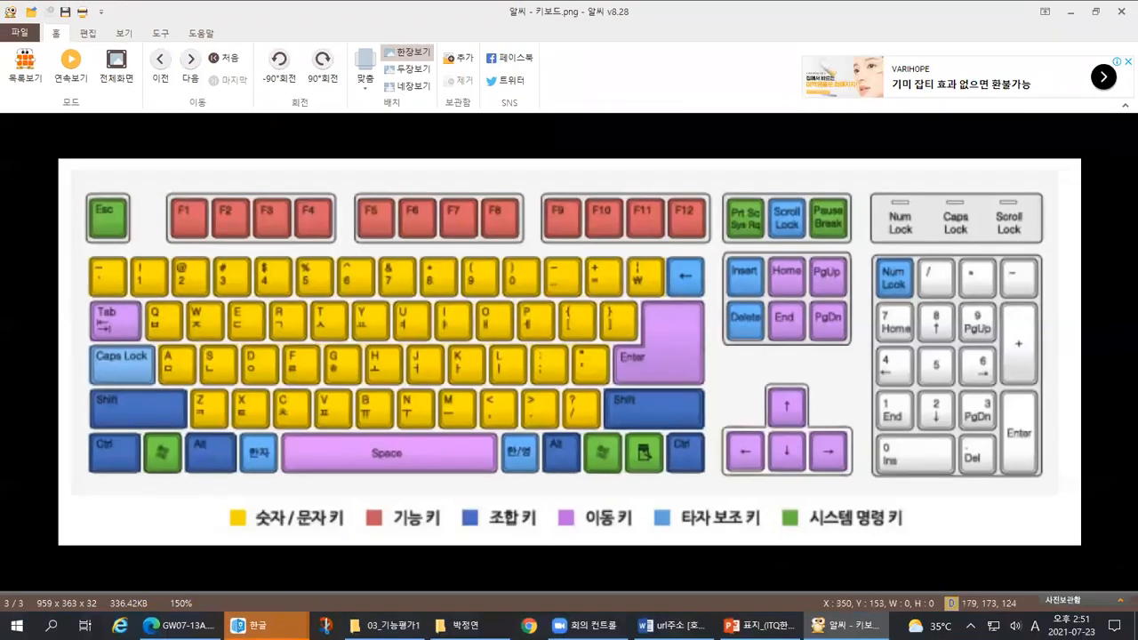
# Circle the left Shift key and the symbol on the upper half of the hyphen key in the keyboard picture
pyautogui.hotkey('ctrl', '1')
pyautogui.moveTo(72, 483)
pyautogui.mouseDown()
pyautogui.moveTo(39, 434)
pyautogui.moveTo(158, 407)
pyautogui.moveTo(159, 478)
pyautogui.mouseUp()
pyautogui.moveTo(994, 181)
pyautogui.mouseDown()
pyautogui.moveTo(975, 173)
pyautogui.moveTo(989, 144)
pyautogui.moveTo(1008, 174)
pyautogui.moveTo(995, 182)
pyautogui.mouseUp()
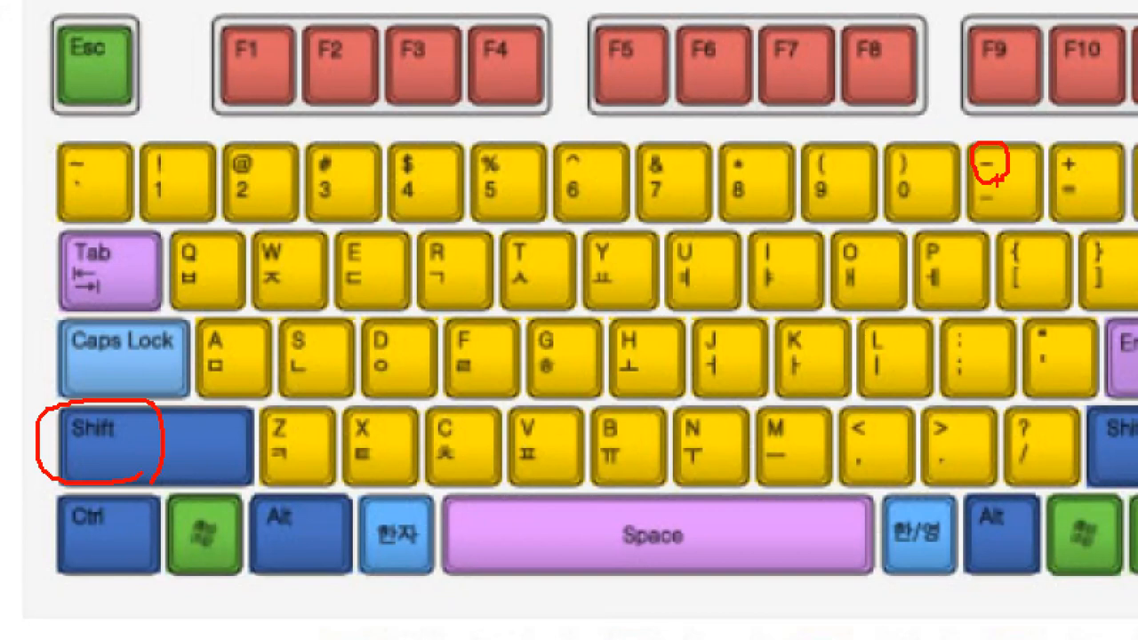
# Return to the document and enter a sample file name on a new line: an exam number, a hyphen and the examinee's name
pyautogui.hotkey('alt', 'Tab')
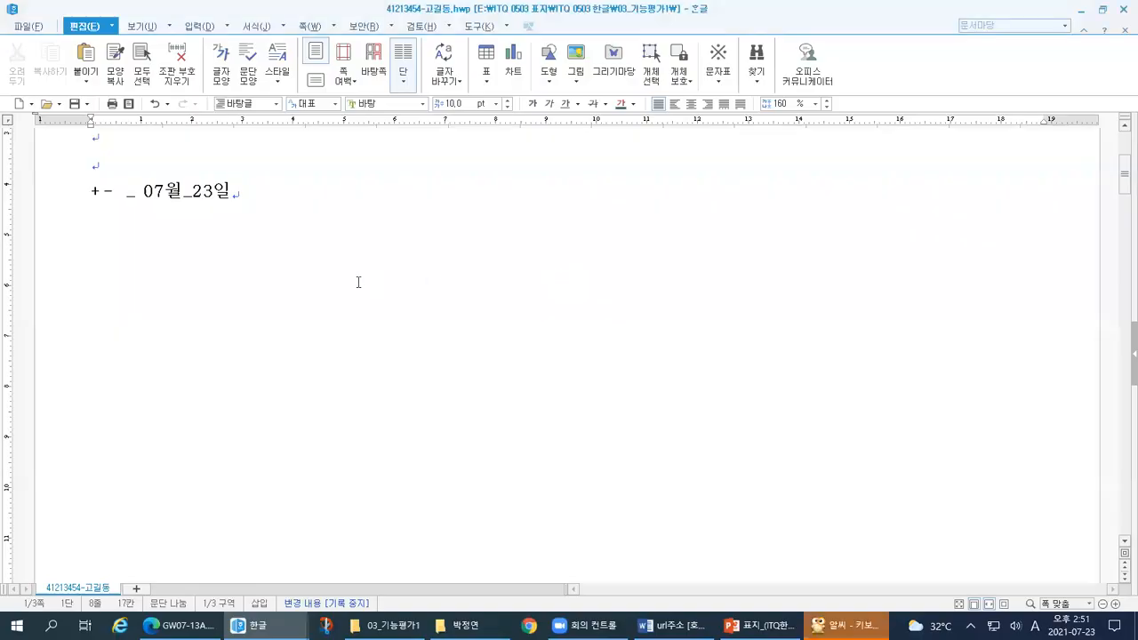
pyautogui.moveTo(260, 192); pyautogui.dragTo(100, 194)
pyautogui.click(265, 202)
pyautogui.press('Return')
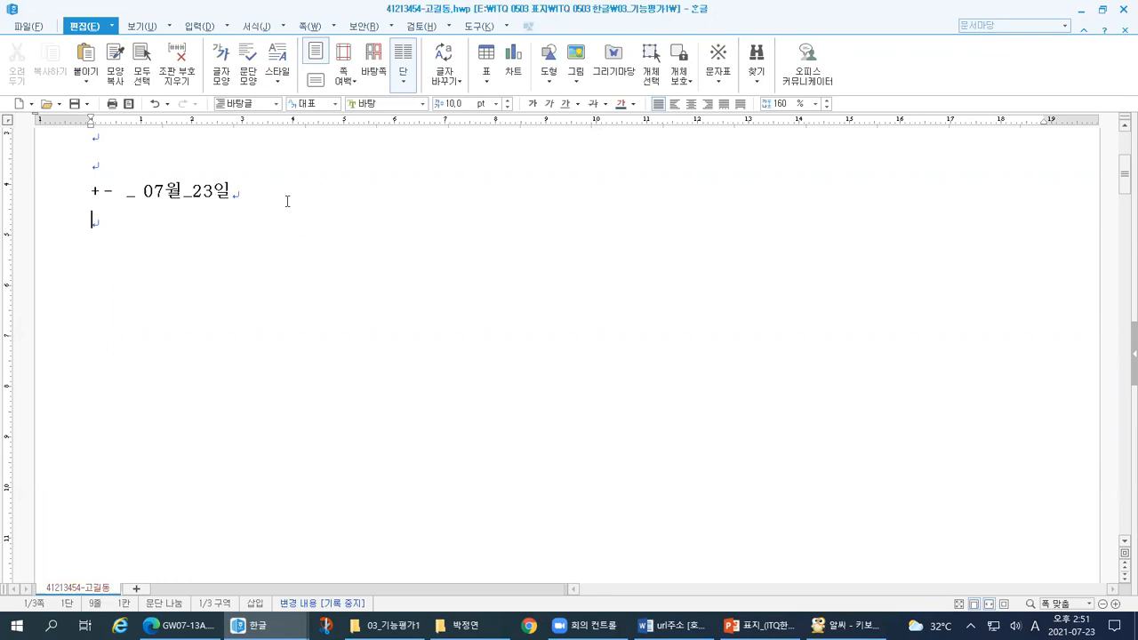
pyautogui.write('12345678')
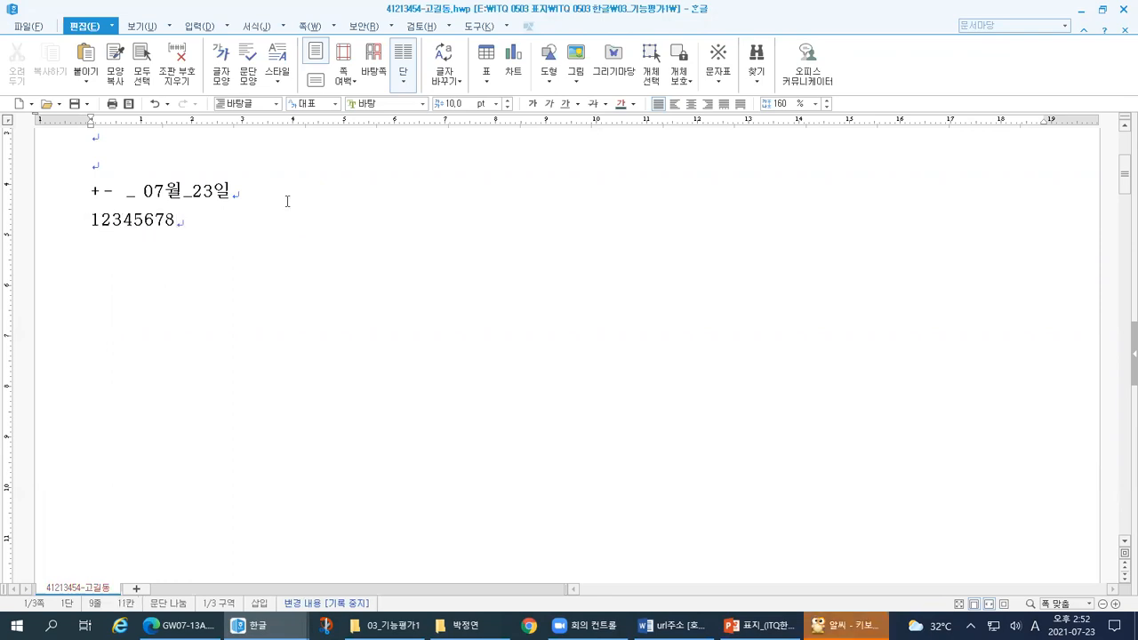
pyautogui.write('-')
pyautogui.write('박')
pyautogui.press('BackSpace')
pyautogui.press('BackSpace')
pyautogui.press('BackSpace')
pyautogui.write('고길동')
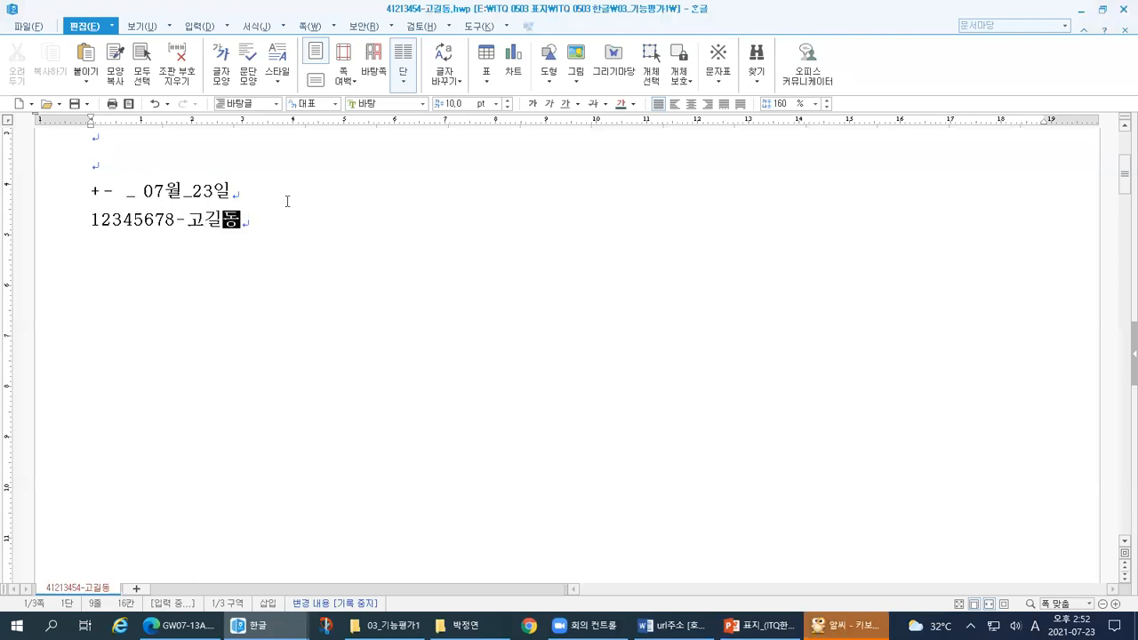
pyautogui.press('Right')
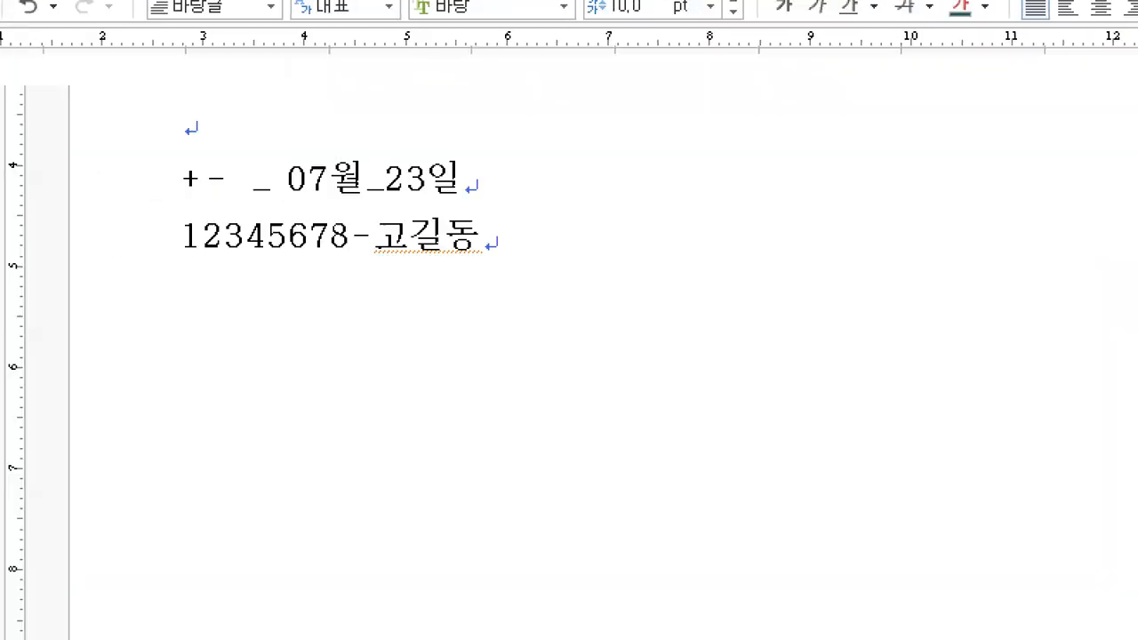
# Box the sample file name with an arrow pointing to it, underline its number and name, and circle the hyphen
pyautogui.moveTo(150, 258)
pyautogui.mouseDown()
pyautogui.moveTo(480, 252)
pyautogui.moveTo(468, 208)
pyautogui.moveTo(228, 212)
pyautogui.moveTo(169, 256)
pyautogui.mouseUp()
pyautogui.moveTo(246, 274)
pyautogui.mouseDown()
pyautogui.moveTo(241, 341)
pyautogui.moveTo(248, 276)
pyautogui.moveTo(253, 292)
pyautogui.mouseUp()
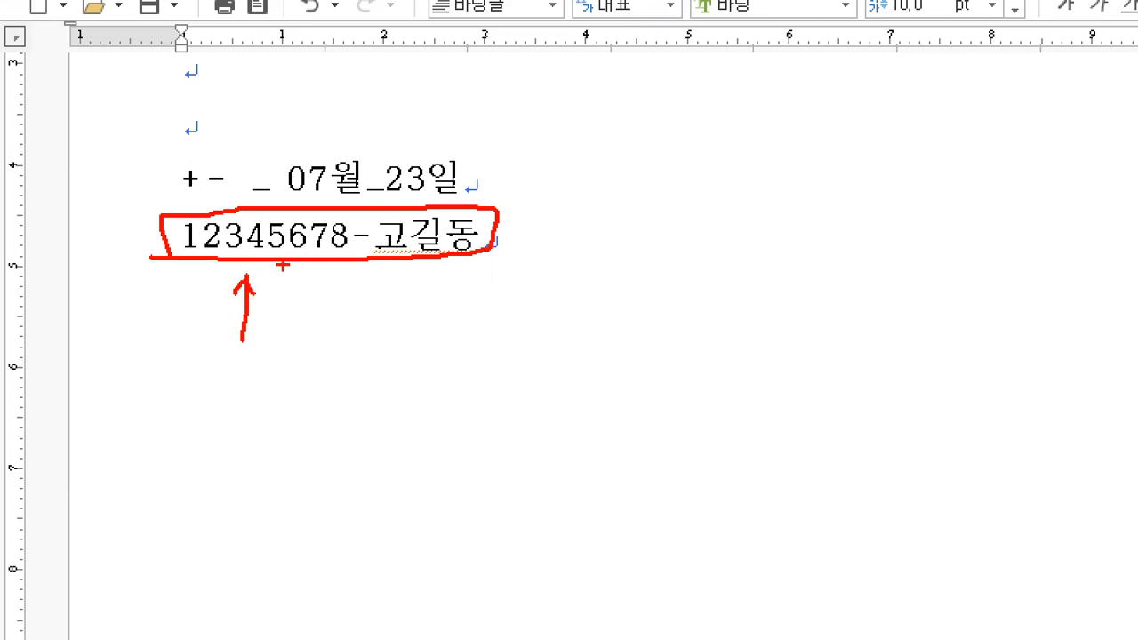
pyautogui.moveTo(179, 251)
pyautogui.mouseDown()
pyautogui.moveTo(319, 256)
pyautogui.moveTo(352, 243)
pyautogui.mouseUp()
pyautogui.moveTo(361, 258)
pyautogui.mouseDown()
pyautogui.moveTo(350, 222)
pyautogui.moveTo(372, 229)
pyautogui.moveTo(358, 267)
pyautogui.moveTo(477, 269)
pyautogui.mouseUp()
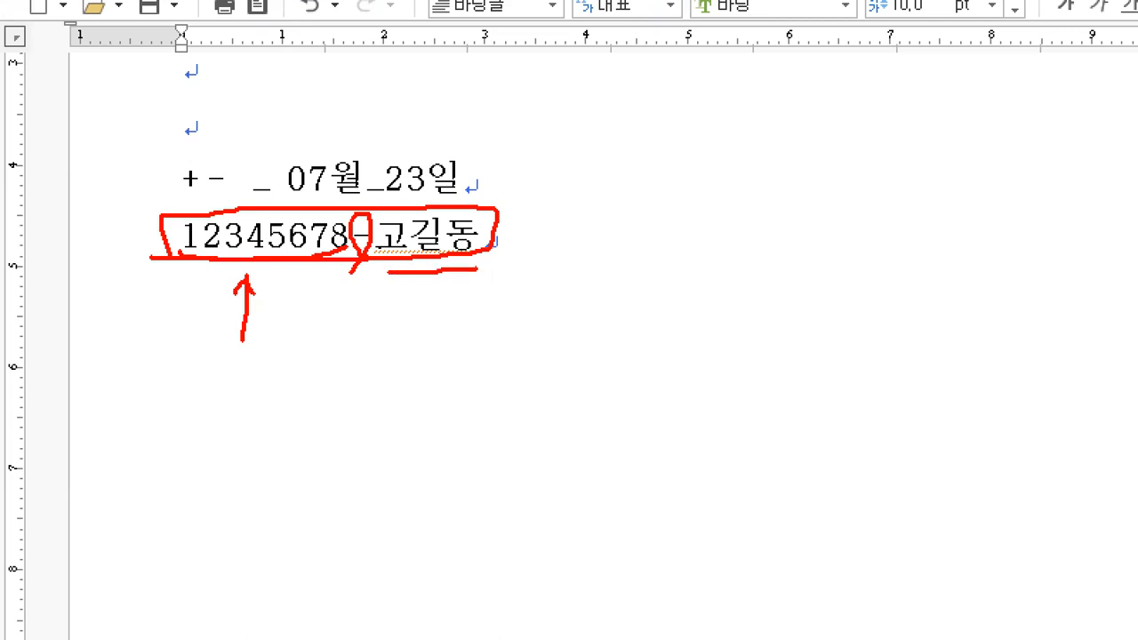
pyautogui.press('Escape')
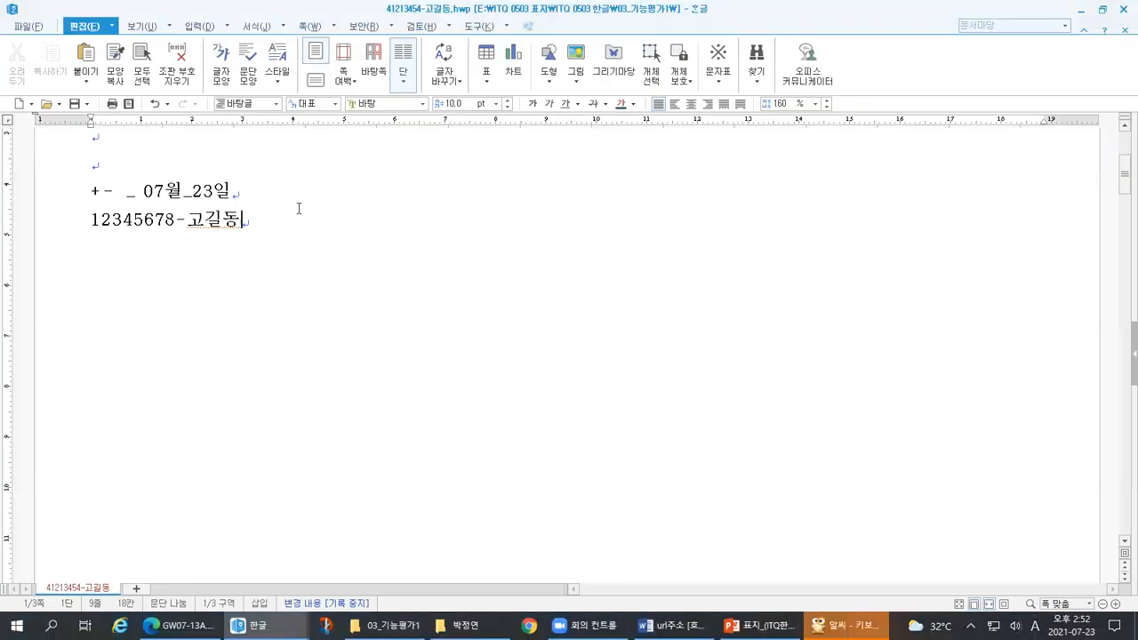
# Underline and check-mark the open document's file name, and underline its folder path
pyautogui.hotkey('ctrl', '1')
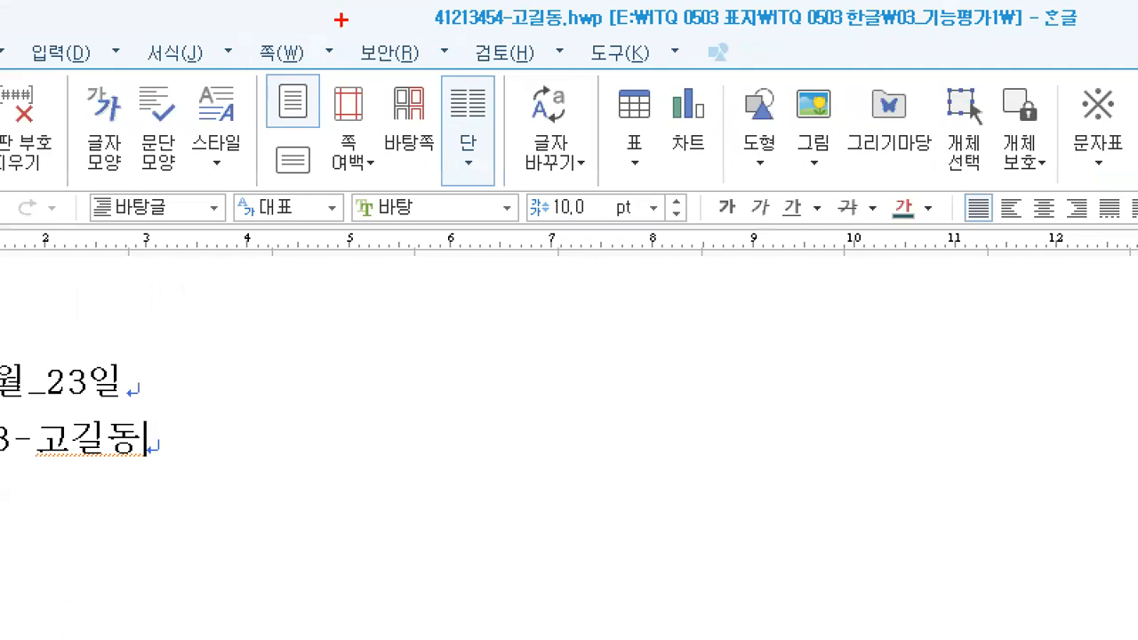
pyautogui.moveTo(383, 18); pyautogui.dragTo(418, 18)
pyautogui.moveTo(498, 38); pyautogui.dragTo(557, 37)
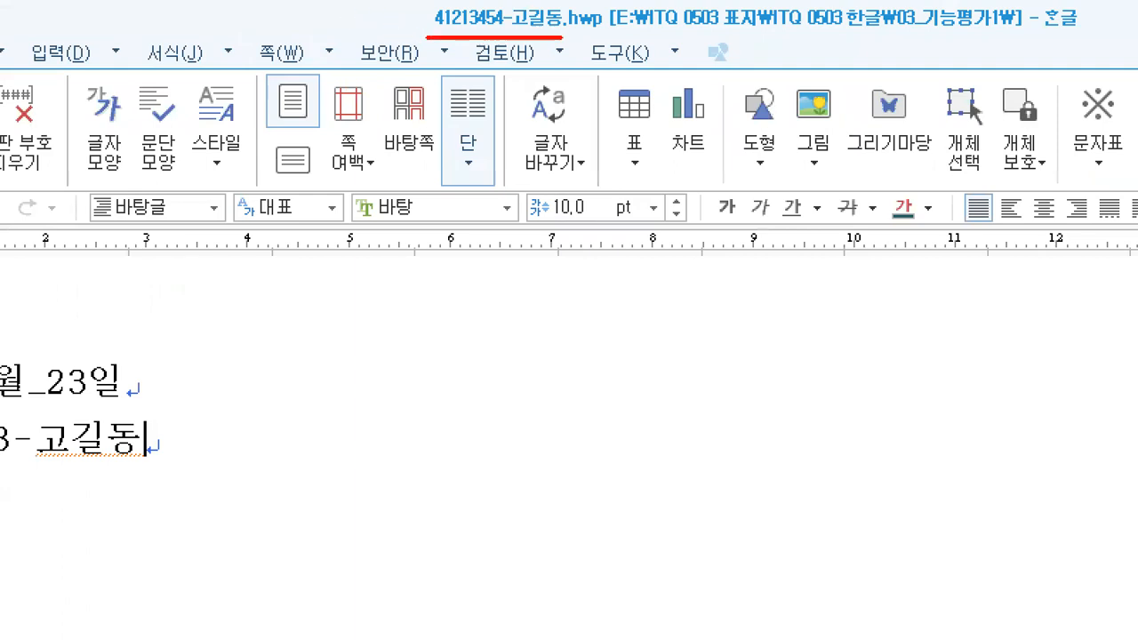
pyautogui.moveTo(405, 18)
pyautogui.mouseDown()
pyautogui.moveTo(412, 28)
pyautogui.moveTo(425, 14)
pyautogui.mouseUp()
pyautogui.moveTo(612, 37); pyautogui.dragTo(1000, 39)
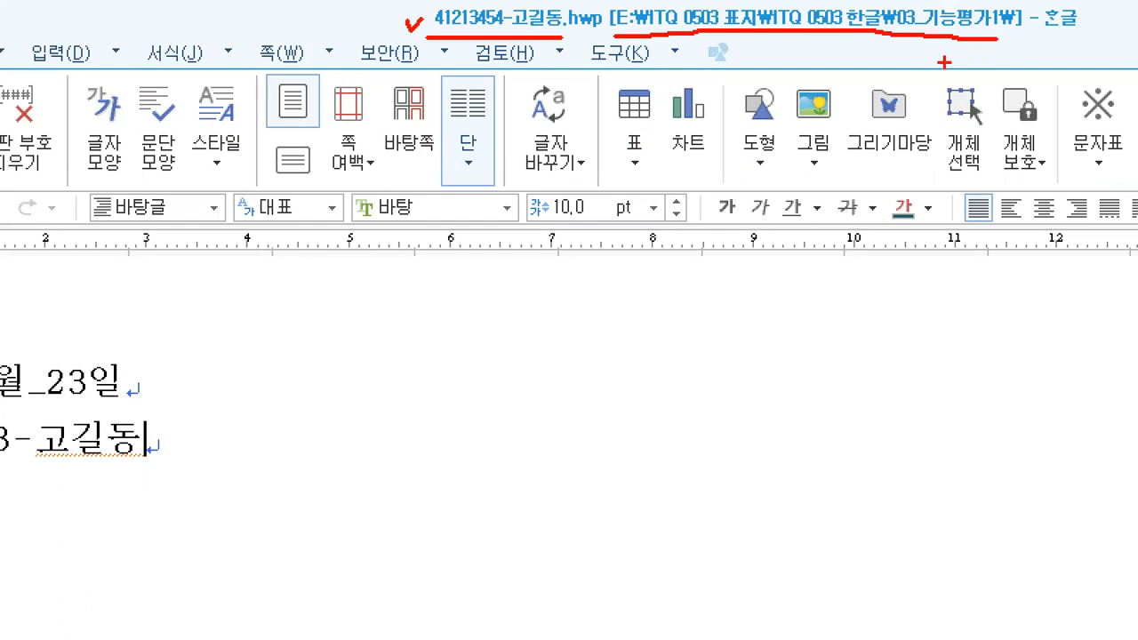
# Delete the two lines of sample text below the question numbers
pyautogui.moveTo(302, 222); pyautogui.dragTo(83, 189)
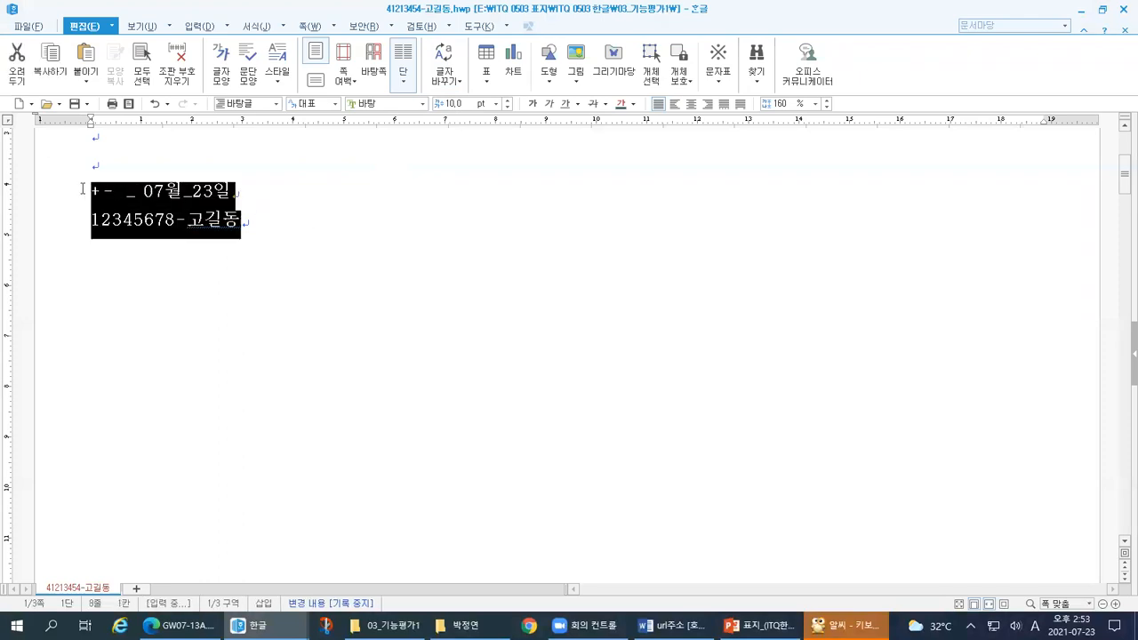
pyautogui.press('Delete')
pyautogui.write('2.')
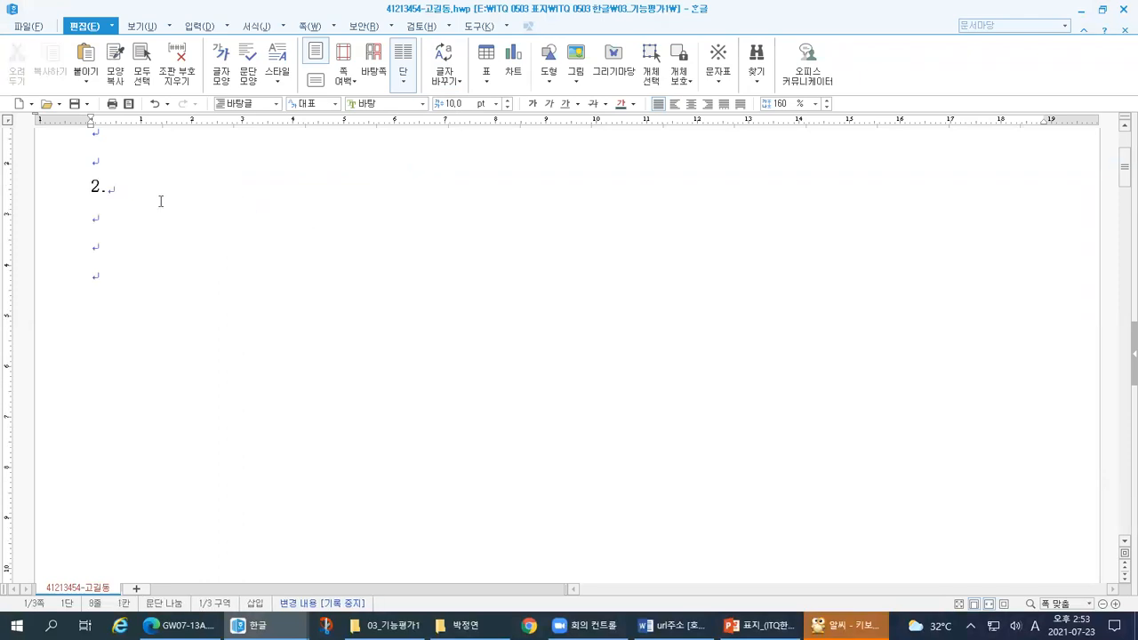
# Circle question number 1., write it large above, dot both question numbers, and draw an answer box beside the first
pyautogui.scroll(2, 160, 201)
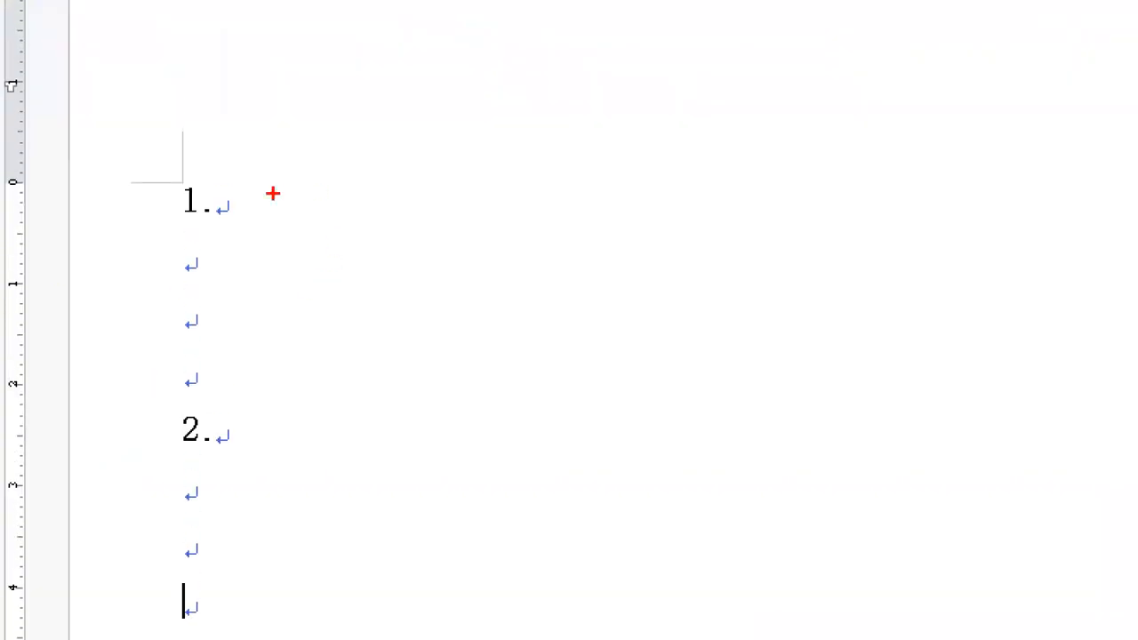
pyautogui.moveTo(194, 224)
pyautogui.mouseDown()
pyautogui.moveTo(218, 205)
pyautogui.moveTo(168, 171)
pyautogui.moveTo(222, 207)
pyautogui.moveTo(213, 224)
pyautogui.mouseUp()
pyautogui.moveTo(104, 20); pyautogui.dragTo(103, 70)
pyautogui.click(122, 62)
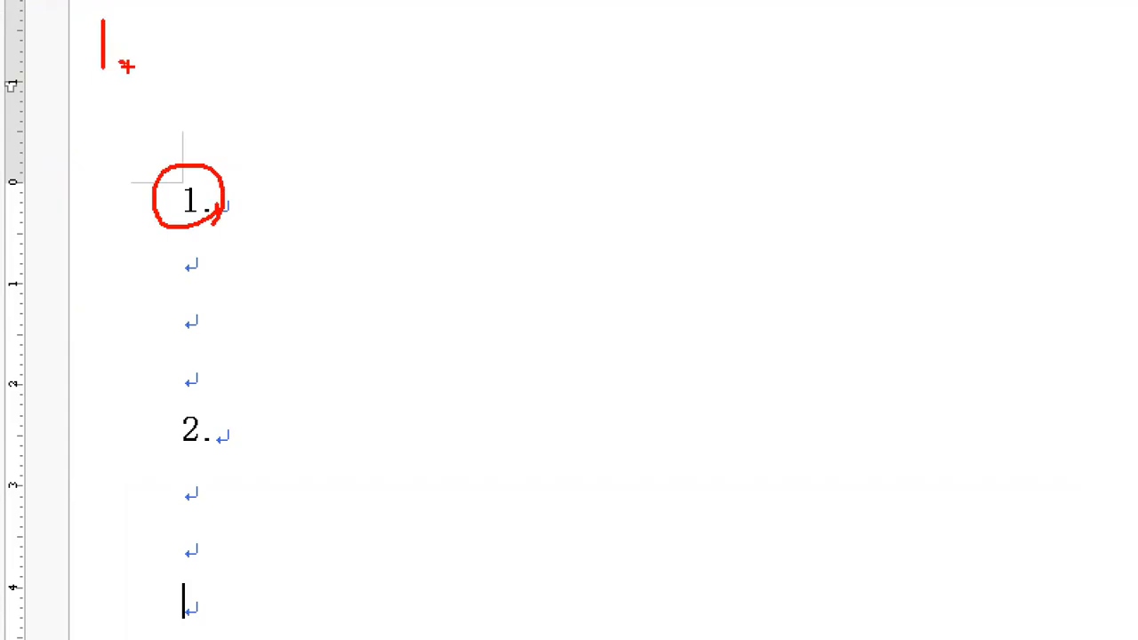
pyautogui.click(134, 201)
pyautogui.click(142, 431)
pyautogui.moveTo(250, 190)
pyautogui.mouseDown()
pyautogui.moveTo(337, 189)
pyautogui.moveTo(341, 220)
pyautogui.moveTo(265, 222)
pyautogui.moveTo(245, 193)
pyautogui.mouseUp()
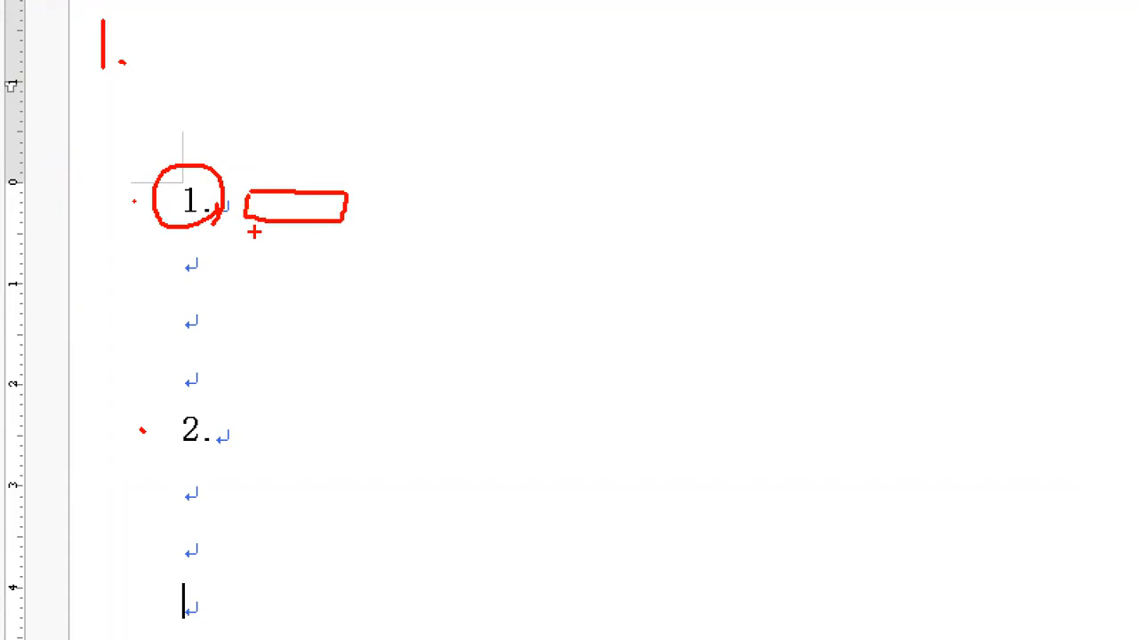
pyautogui.moveTo(216, 445)
pyautogui.mouseDown()
pyautogui.moveTo(159, 423)
pyautogui.moveTo(221, 438)
pyautogui.moveTo(219, 461)
pyautogui.mouseUp()
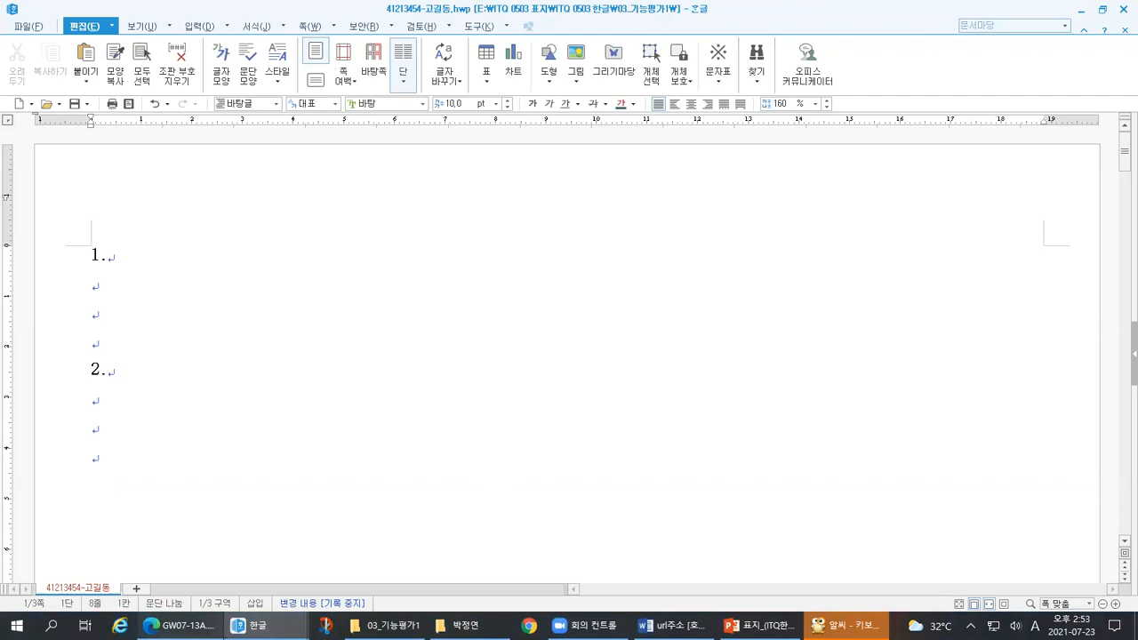
# Switch to the exam paper, underline the heading 기능평가 I (150점), and circle the 50점 and 100점 scores
pyautogui.click(177, 625)
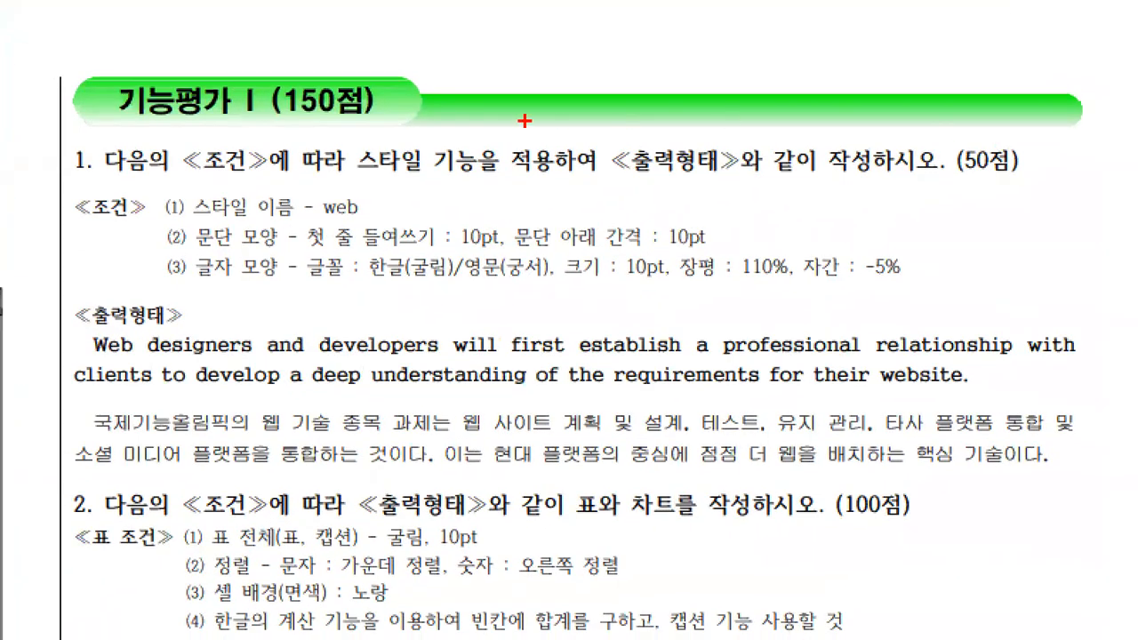
pyautogui.moveTo(59, 136); pyautogui.dragTo(377, 128)
pyautogui.moveTo(1002, 195)
pyautogui.mouseDown()
pyautogui.moveTo(1006, 109)
pyautogui.moveTo(1001, 220)
pyautogui.mouseUp()
pyautogui.moveTo(903, 556)
pyautogui.mouseDown()
pyautogui.moveTo(889, 447)
pyautogui.moveTo(929, 558)
pyautogui.moveTo(911, 558)
pyautogui.mouseUp()
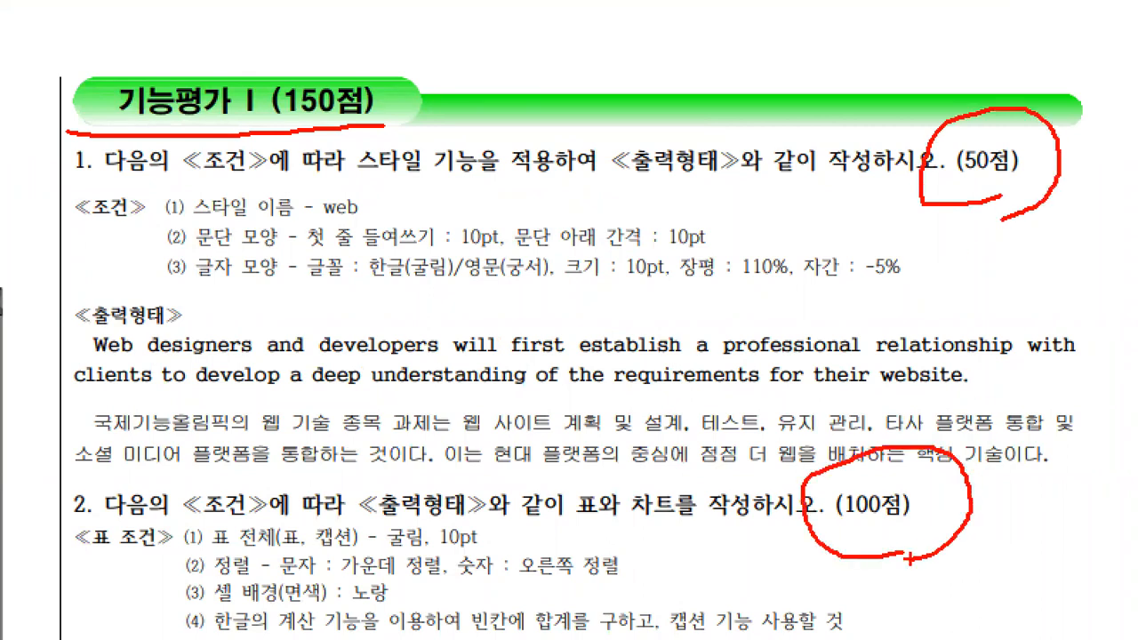
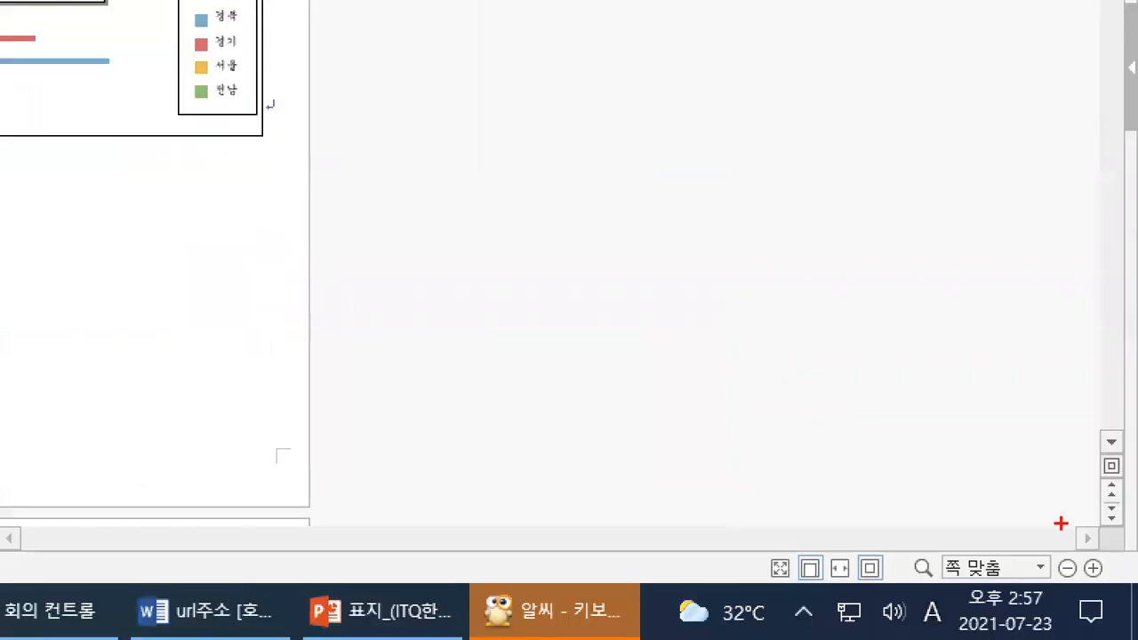
# Draw an arrow to the page-width view option and a curve from the page's edge to the 쪽 맞춤 zoom setting
pyautogui.moveTo(838, 490); pyautogui.dragTo(838, 541)
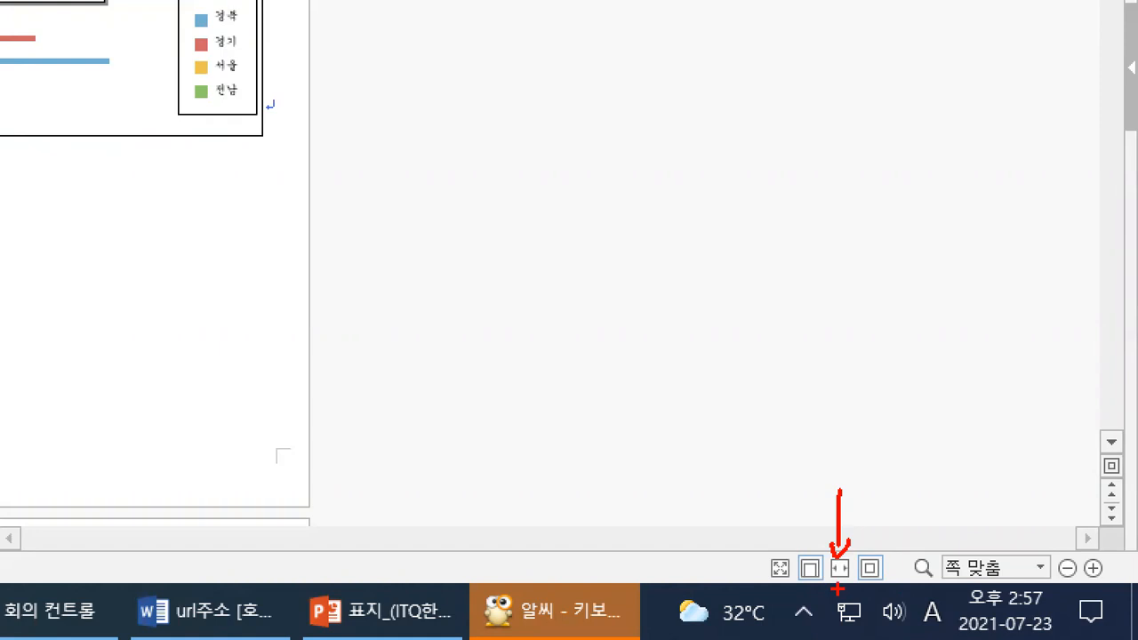
pyautogui.moveTo(328, 134)
pyautogui.mouseDown()
pyautogui.moveTo(822, 272)
pyautogui.moveTo(954, 539)
pyautogui.mouseUp()
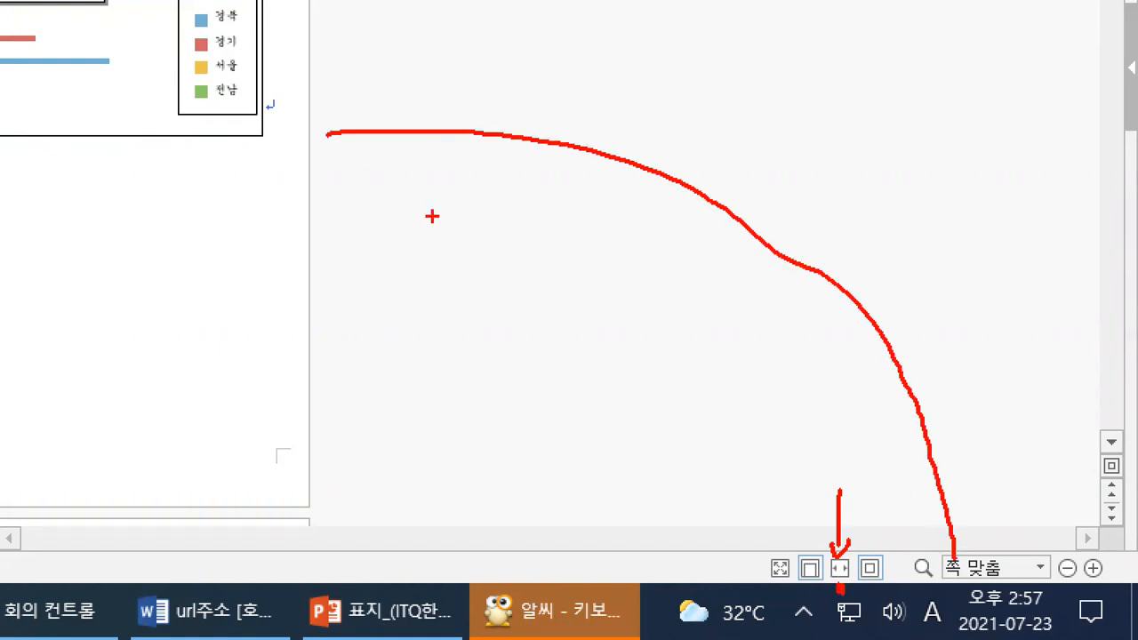
# Add an arrowhead at the page end of the red curve, tick the 쪽 맞춤 setting, and handwrite 폭 above the page-width arrow
pyautogui.moveTo(365, 105); pyautogui.dragTo(354, 175)
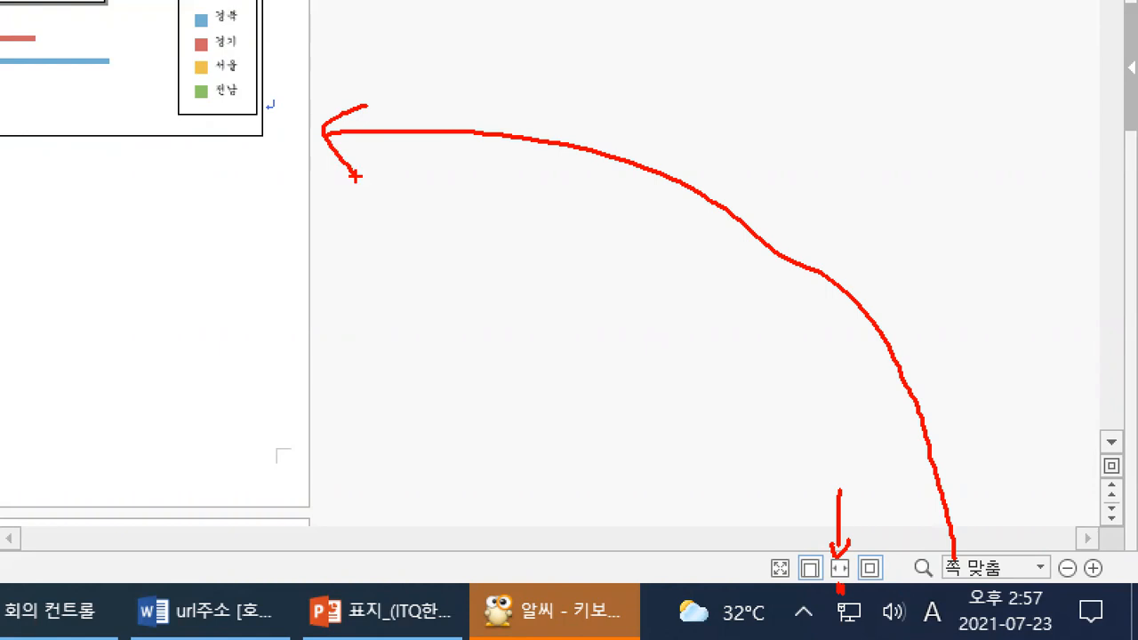
pyautogui.moveTo(983, 543); pyautogui.dragTo(1009, 539)
pyautogui.moveTo(683, 327)
pyautogui.mouseDown()
pyautogui.moveTo(737, 325)
pyautogui.moveTo(703, 363)
pyautogui.mouseUp()
pyautogui.moveTo(716, 336)
pyautogui.mouseDown()
pyautogui.moveTo(715, 355)
pyautogui.moveTo(737, 370)
pyautogui.mouseUp()
pyautogui.click(710, 383)
pyautogui.moveTo(682, 398); pyautogui.dragTo(732, 398)
pyautogui.moveTo(693, 430)
pyautogui.mouseDown()
pyautogui.moveTo(735, 452)
pyautogui.moveTo(734, 469)
pyautogui.mouseUp()
pyautogui.moveTo(712, 378); pyautogui.dragTo(713, 397)
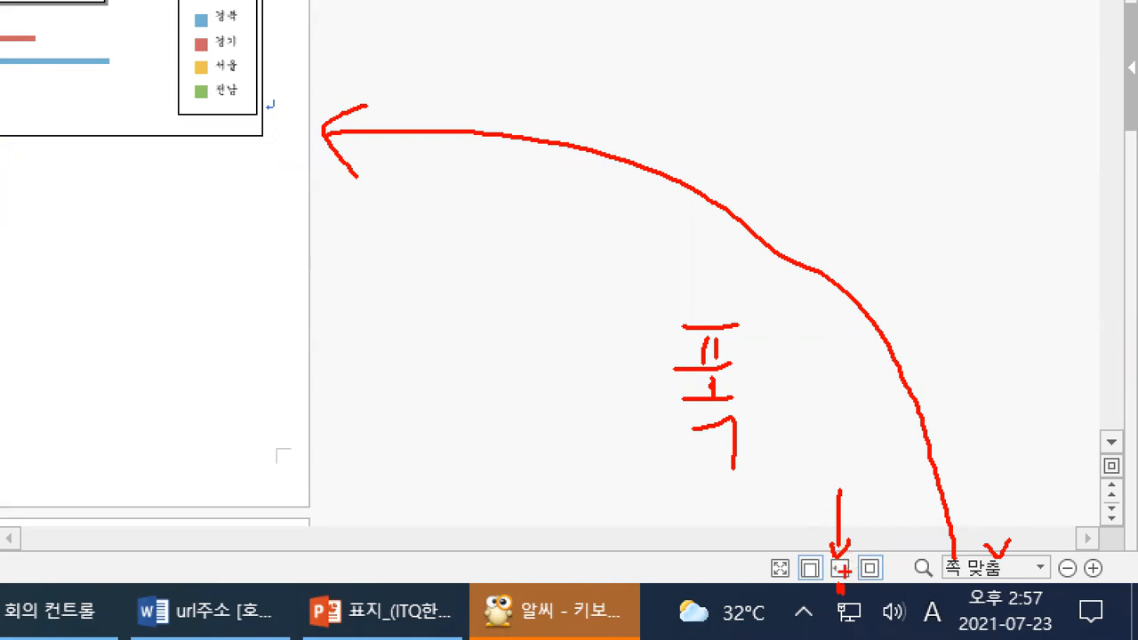
pyautogui.press('Escape')
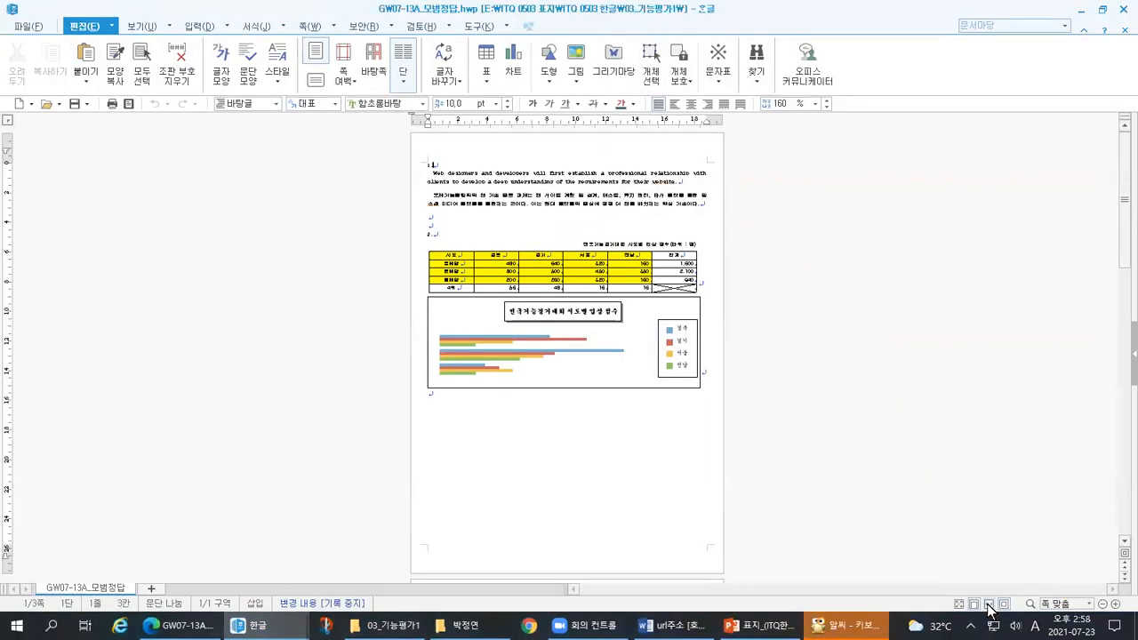
# Fit the page to its width, outline question 1's answer block, tick both paragraphs, and box the question number
pyautogui.click(990, 607)
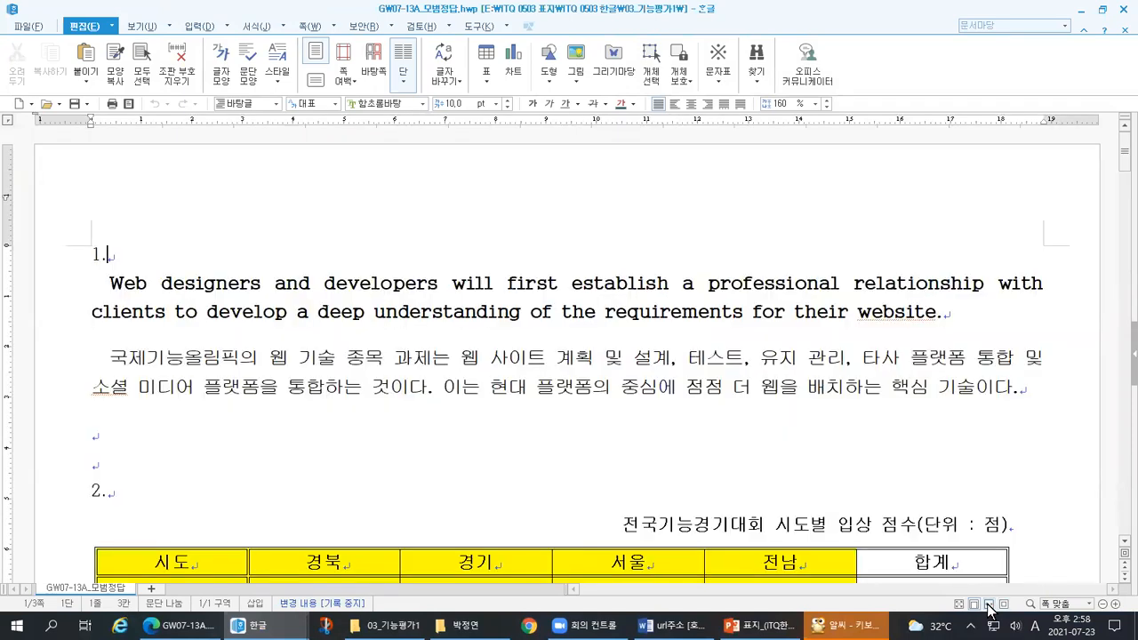
pyautogui.hotkey('ctrl', '1')
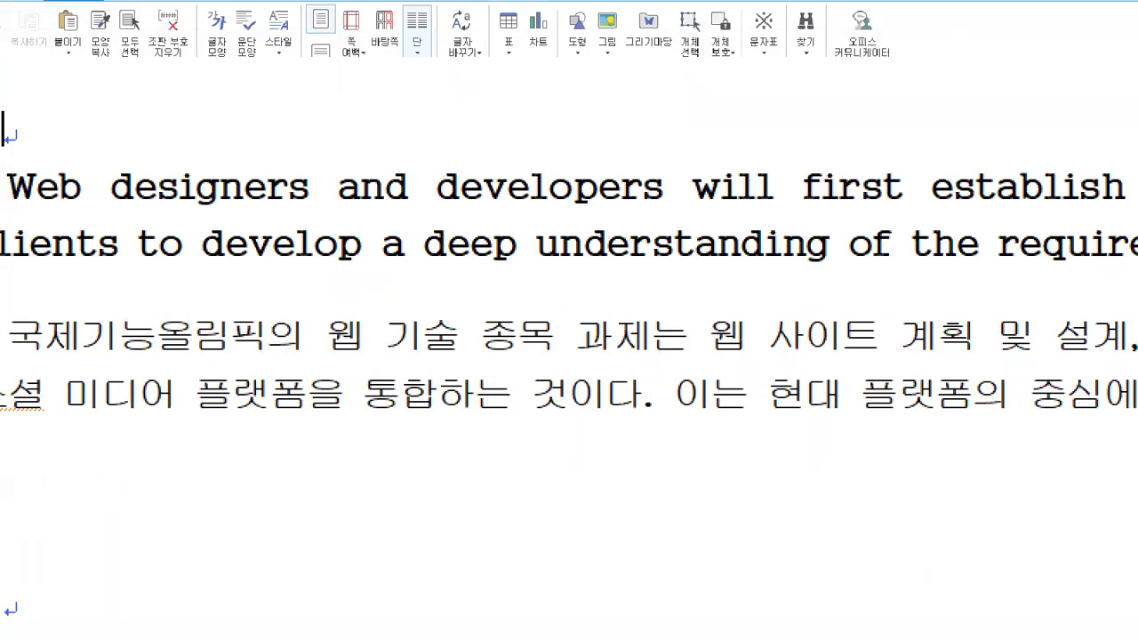
pyautogui.moveTo(140, 228)
pyautogui.mouseDown()
pyautogui.moveTo(59, 253)
pyautogui.moveTo(189, 418)
pyautogui.mouseUp()
pyautogui.moveTo(299, 482); pyautogui.dragTo(1137, 488)
pyautogui.moveTo(276, 100); pyautogui.dragTo(1137, 126)
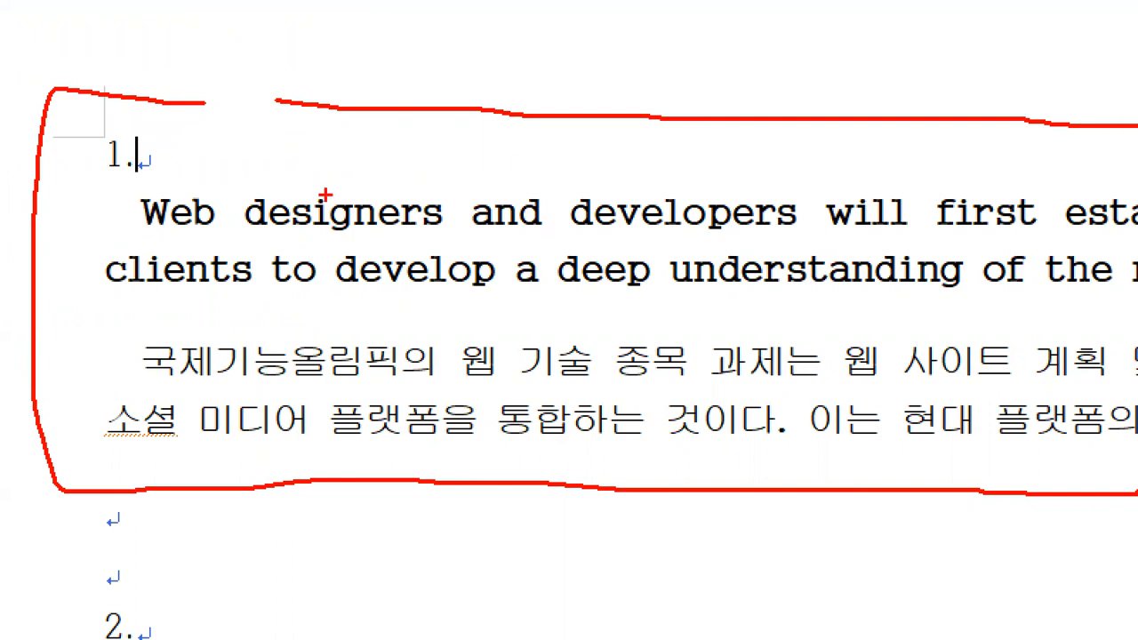
pyautogui.moveTo(83, 213)
pyautogui.mouseDown()
pyautogui.moveTo(98, 235)
pyautogui.moveTo(140, 197)
pyautogui.mouseUp()
pyautogui.moveTo(61, 347); pyautogui.dragTo(116, 340)
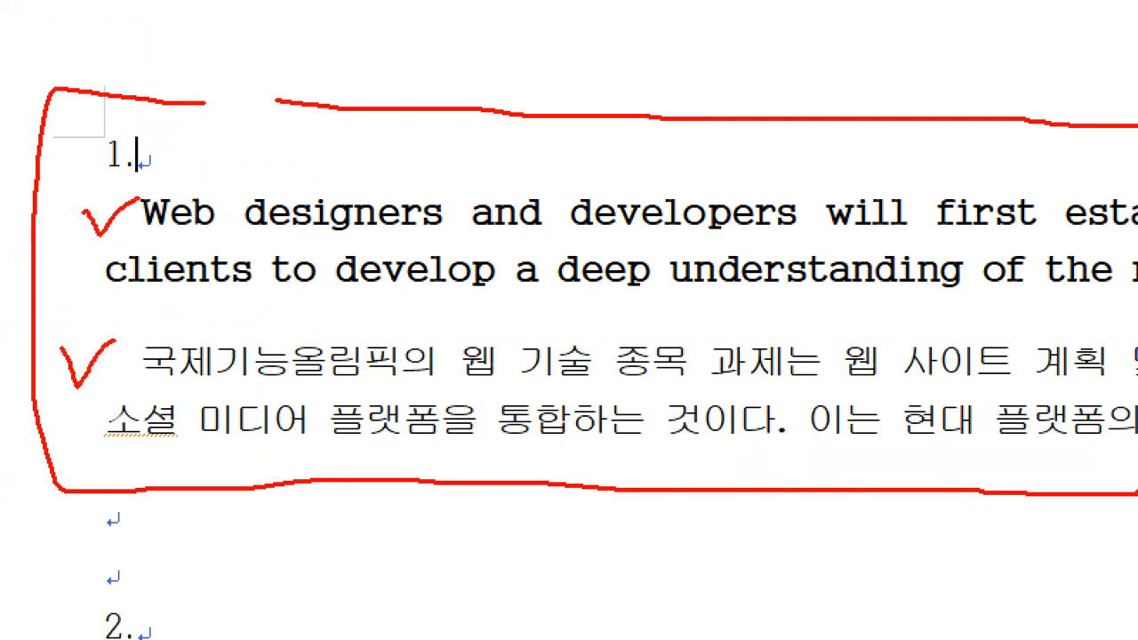
pyautogui.moveTo(107, 113)
pyautogui.mouseDown()
pyautogui.moveTo(61, 112)
pyautogui.moveTo(148, 209)
pyautogui.moveTo(109, 114)
pyautogui.mouseUp()
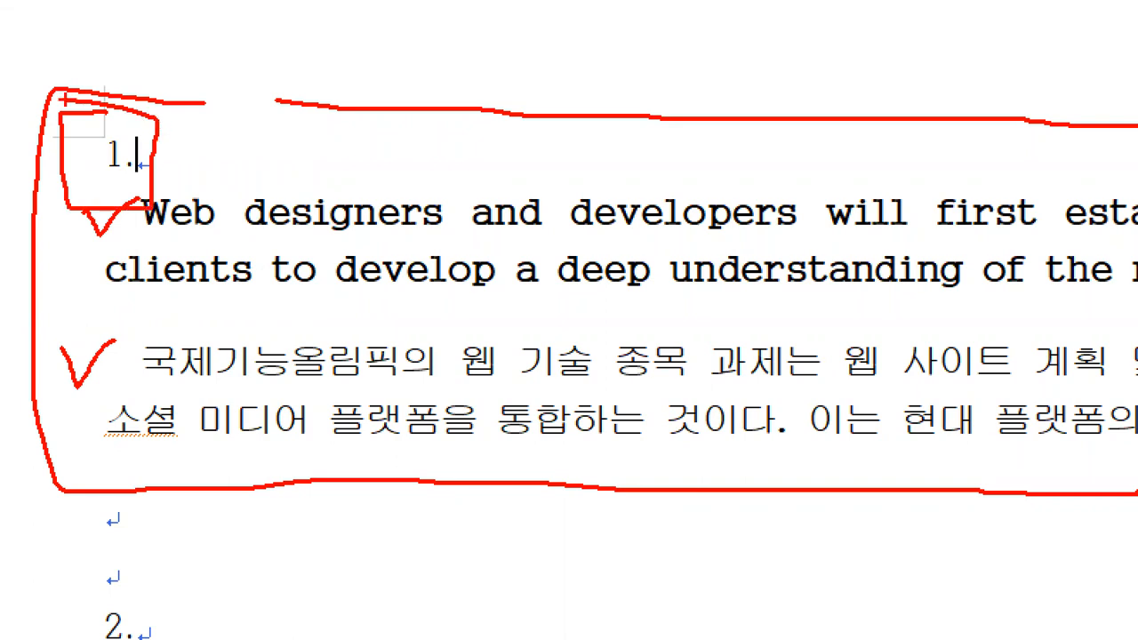
pyautogui.press('Escape')
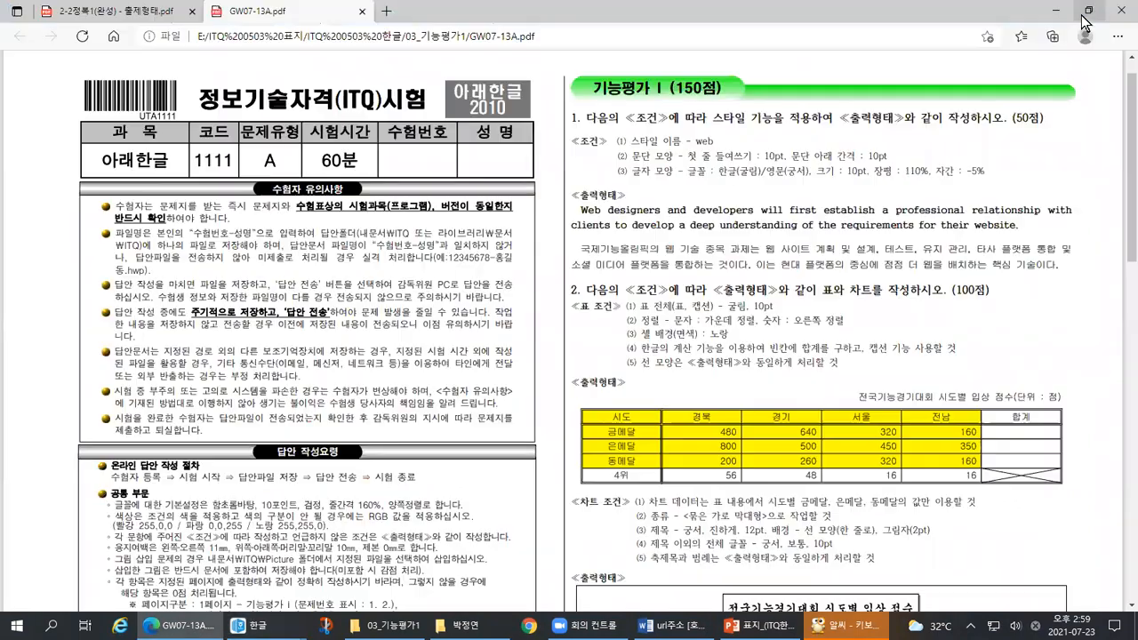
# Switch from the exam PDF to the answer document with the question numbers and underline its file name in red
pyautogui.click(1083, 10)
pyautogui.click(1057, 11)
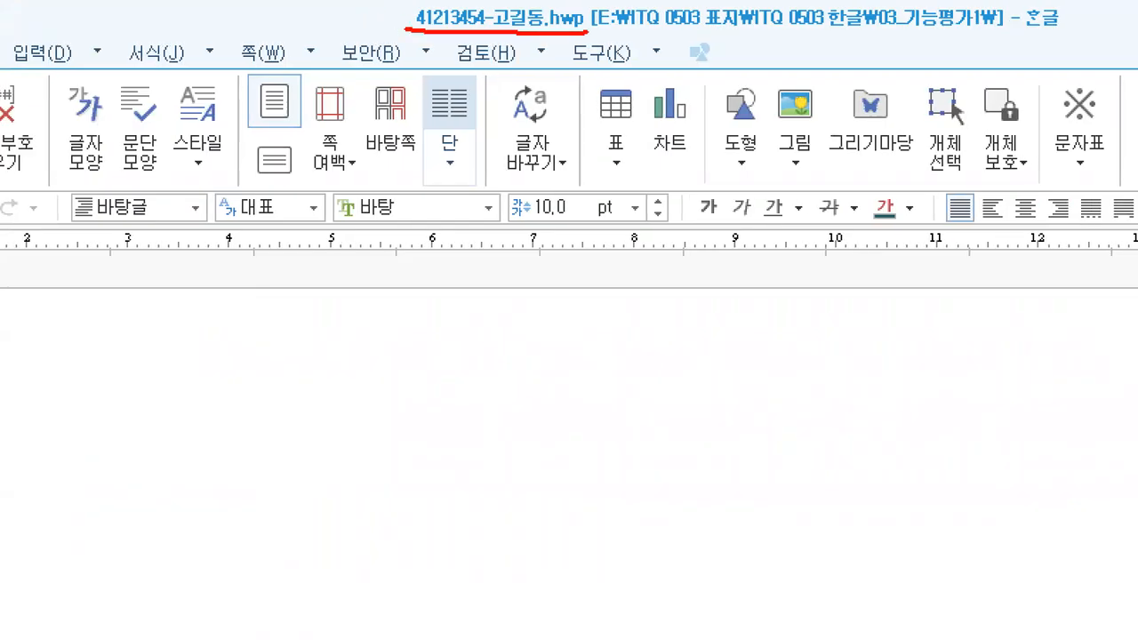
pyautogui.moveTo(587, 32)
pyautogui.mouseDown()
pyautogui.moveTo(601, 15)
pyautogui.moveTo(594, 40)
pyautogui.mouseUp()
pyautogui.press('Escape')
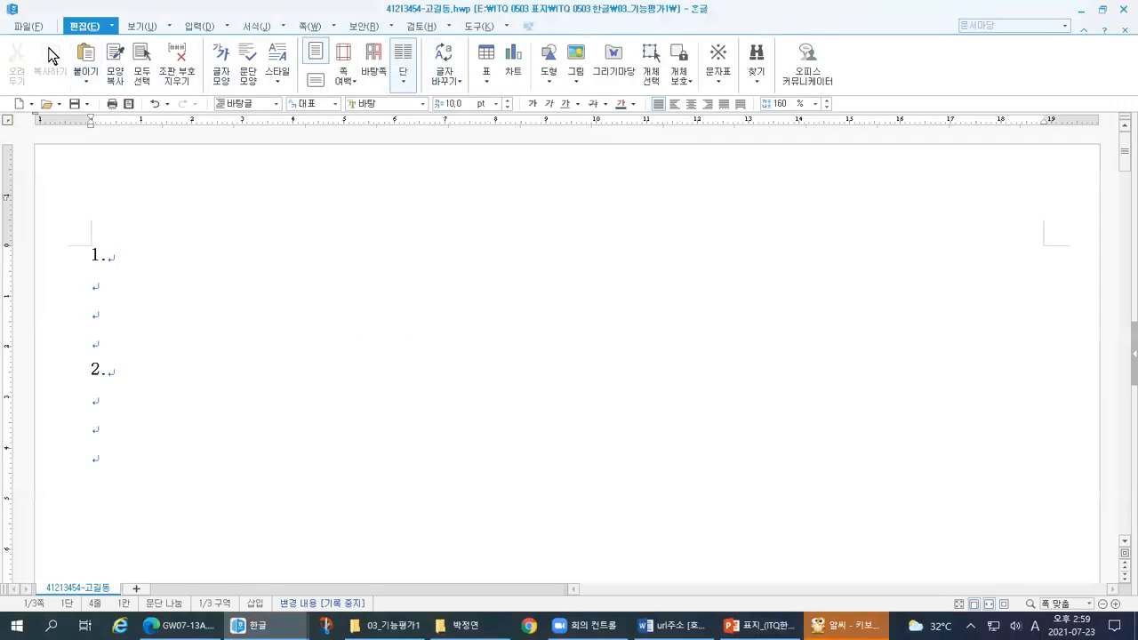
# Show the 파일 commands, put two ticks above 파일, draw a line along the list, and underline and tick 새 문서
pyautogui.click(31, 26)
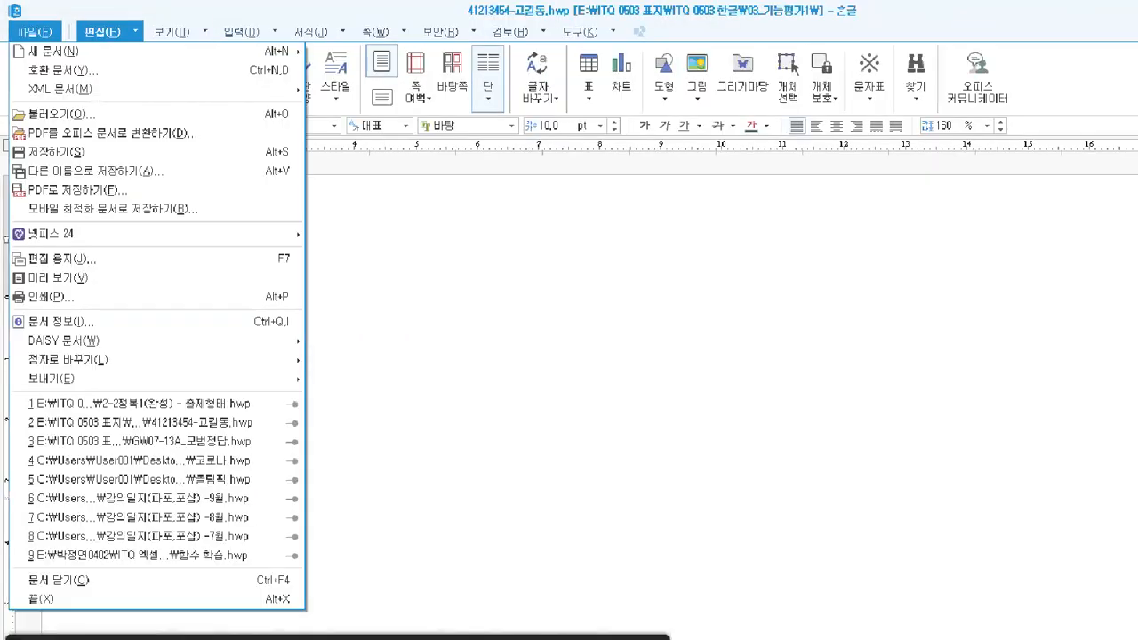
pyautogui.hotkey('ctrl', '1')
pyautogui.moveTo(23, 11); pyautogui.dragTo(33, 11)
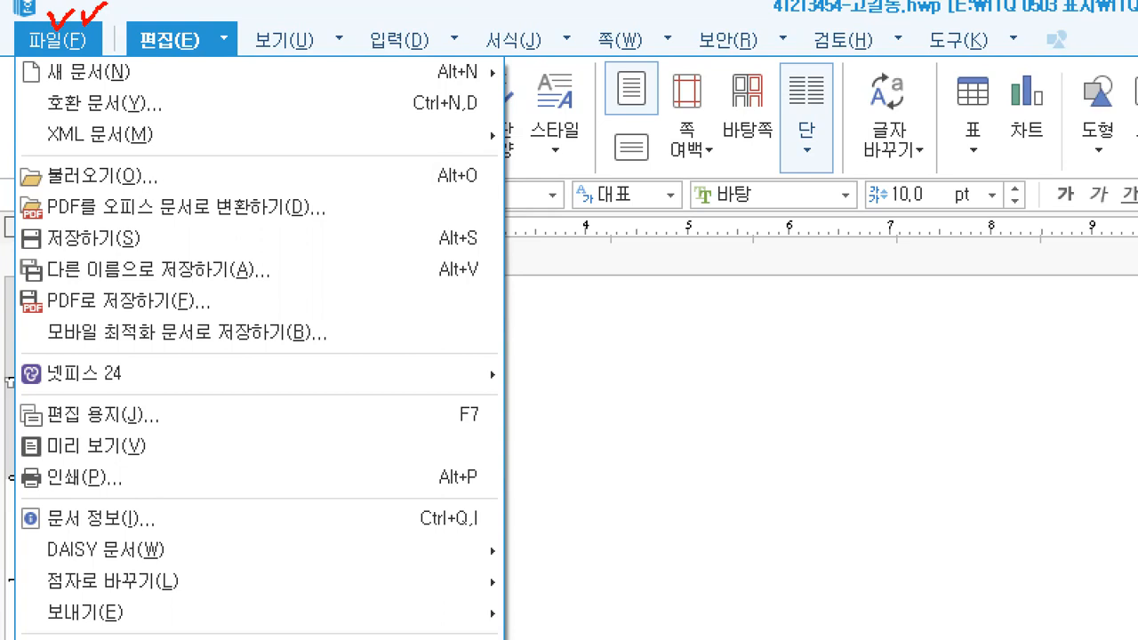
pyautogui.moveTo(24, 53)
pyautogui.mouseDown()
pyautogui.moveTo(2, 193)
pyautogui.moveTo(2, 505)
pyautogui.moveTo(25, 639)
pyautogui.mouseUp()
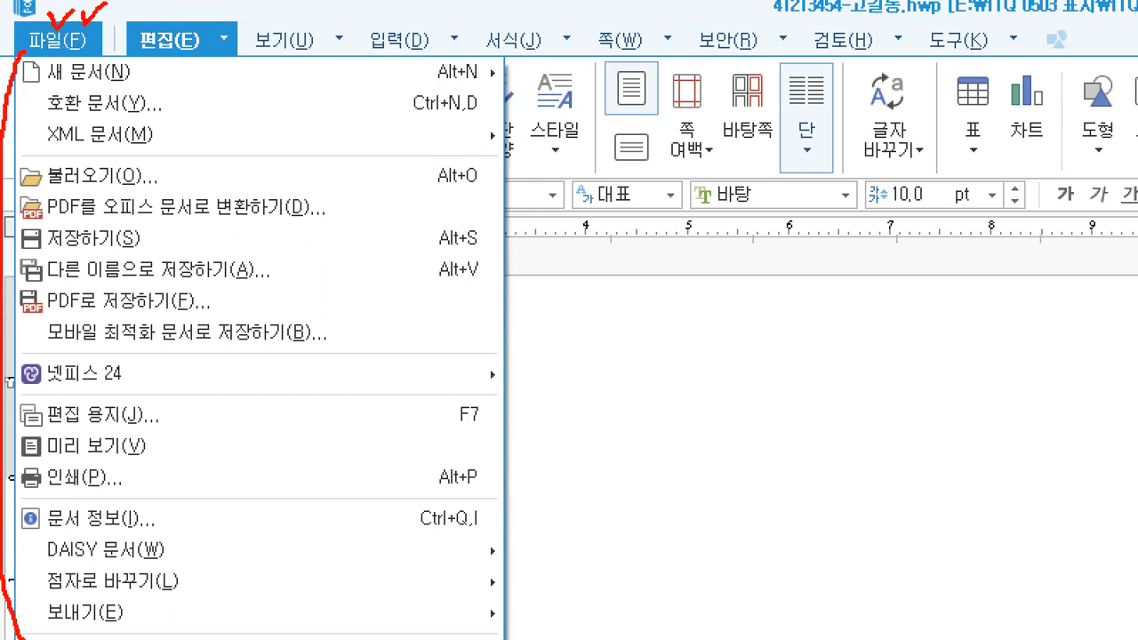
pyautogui.moveTo(34, 82); pyautogui.dragTo(151, 79)
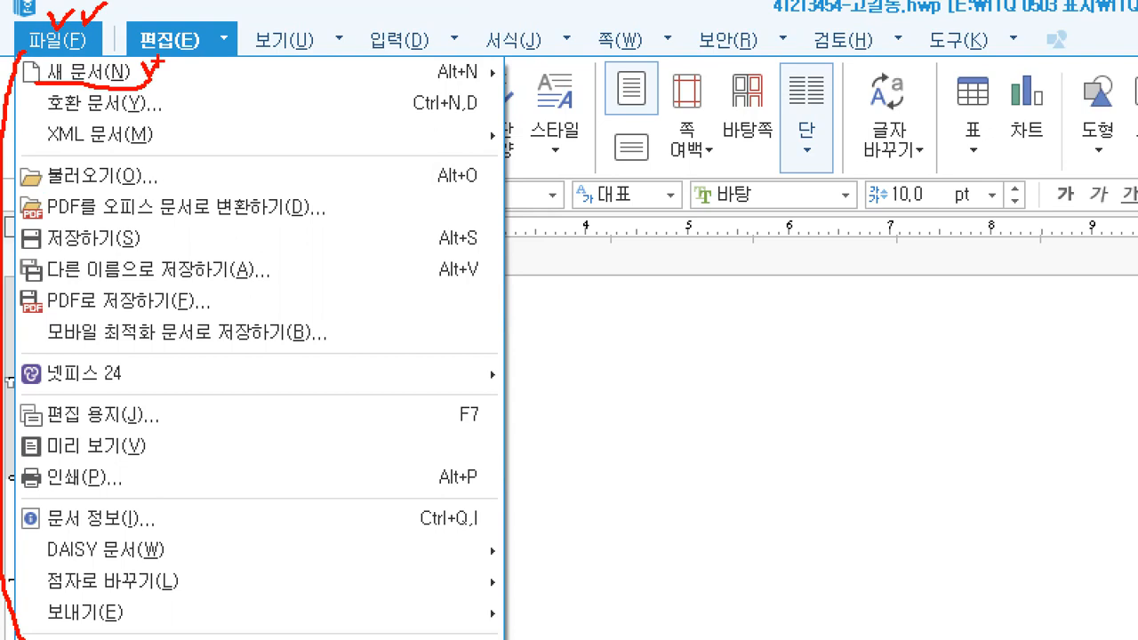
pyautogui.press('Escape')
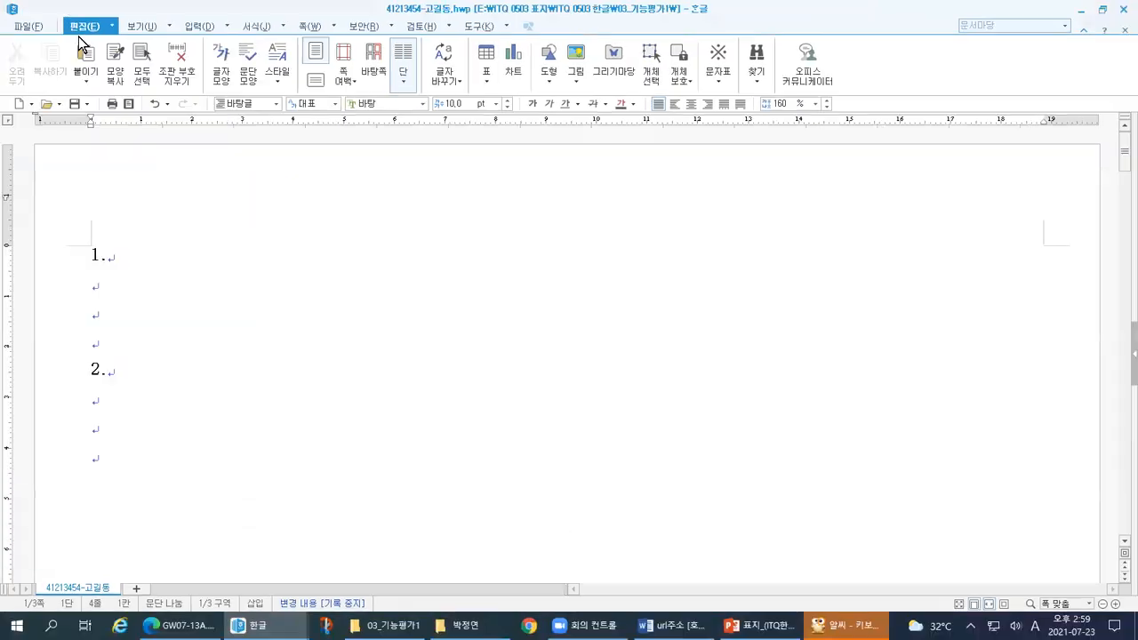
# Create a new blank document and underline its title in red
pyautogui.click(32, 28)
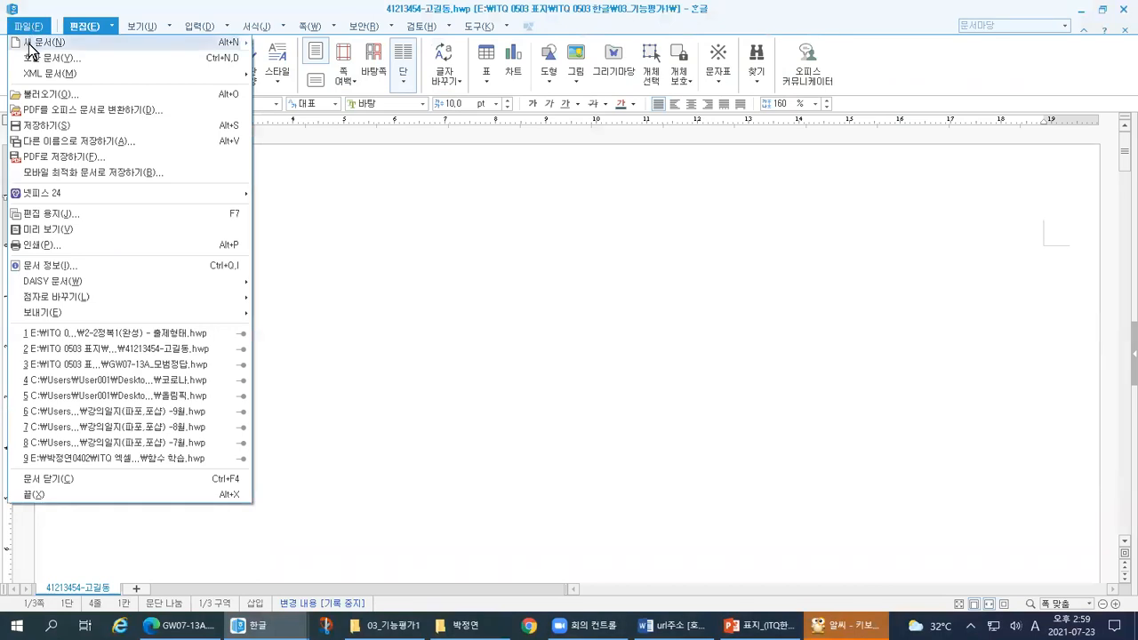
pyautogui.click(30, 43)
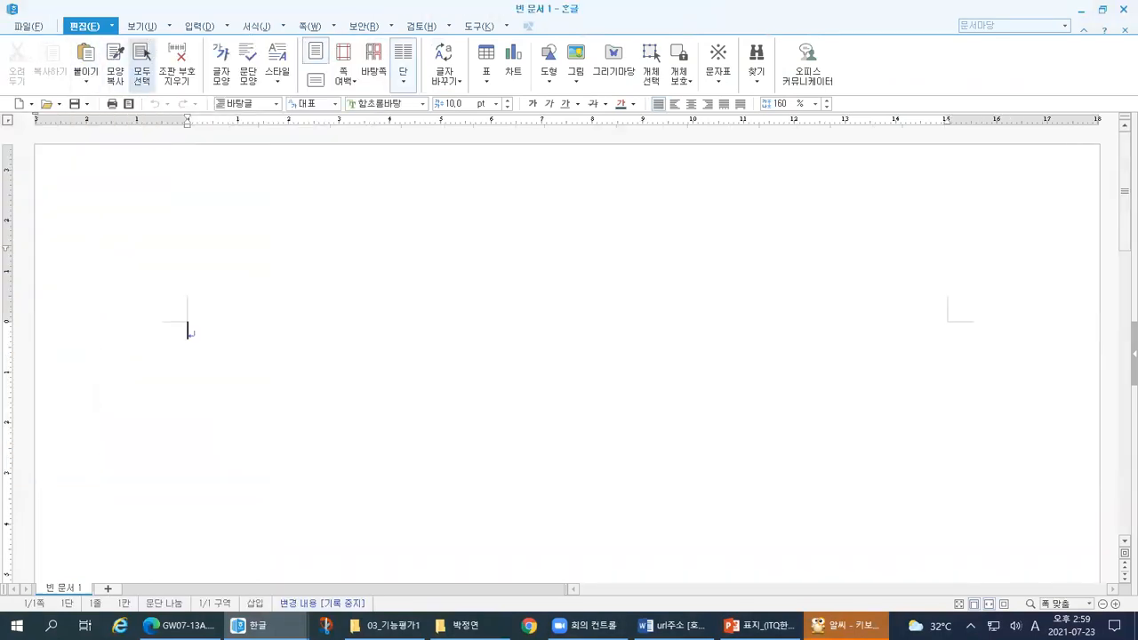
pyautogui.moveTo(582, 39); pyautogui.dragTo(747, 41)
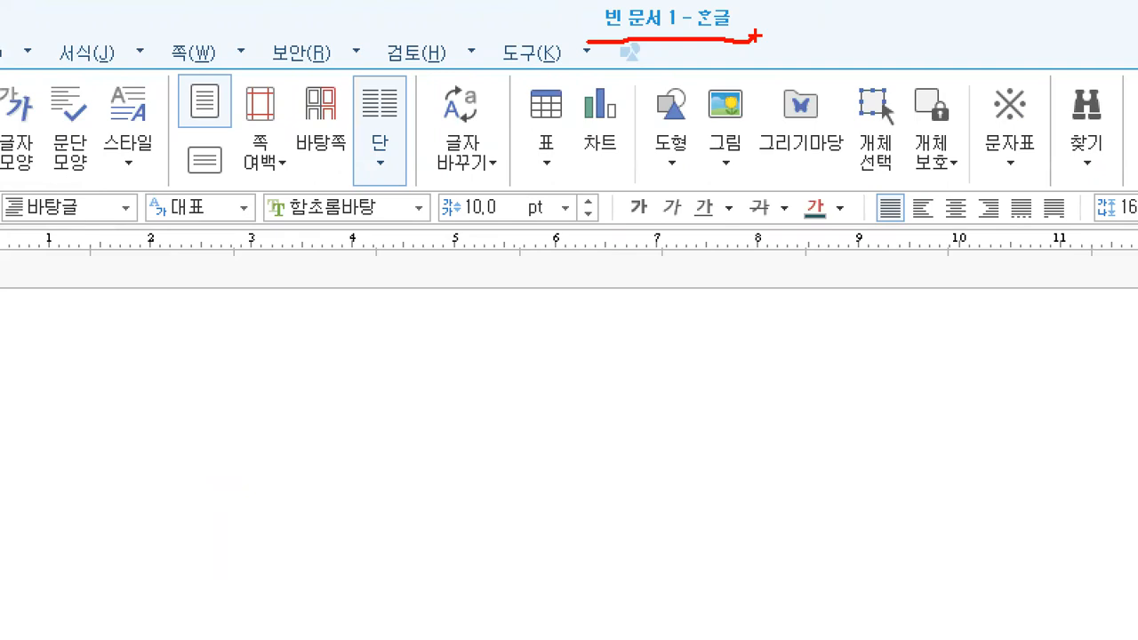
pyautogui.press('Escape')
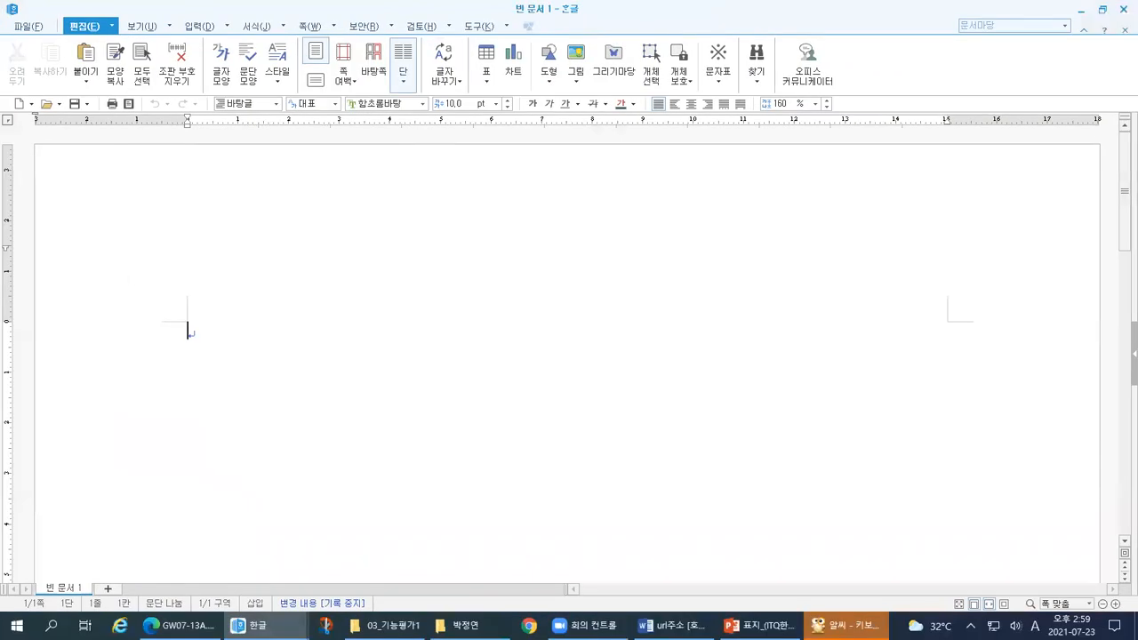
# Draw red lines along the blank page's left and top edges, then circle and tick the margin corner where the cursor sits
pyautogui.moveTo(29, 138); pyautogui.dragTo(26, 297)
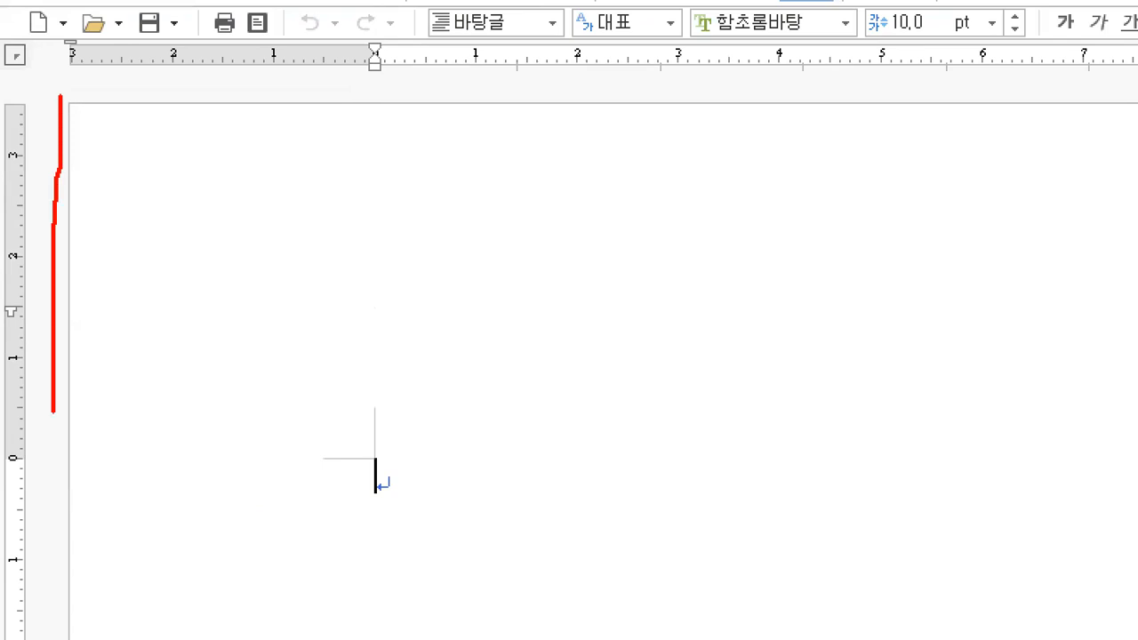
pyautogui.moveTo(53, 411); pyautogui.dragTo(53, 431)
pyautogui.moveTo(49, 100); pyautogui.dragTo(582, 79)
pyautogui.moveTo(394, 485)
pyautogui.mouseDown()
pyautogui.moveTo(300, 450)
pyautogui.moveTo(450, 388)
pyautogui.moveTo(416, 491)
pyautogui.moveTo(384, 507)
pyautogui.mouseUp()
pyautogui.moveTo(379, 448)
pyautogui.mouseDown()
pyautogui.moveTo(384, 462)
pyautogui.moveTo(407, 438)
pyautogui.mouseUp()
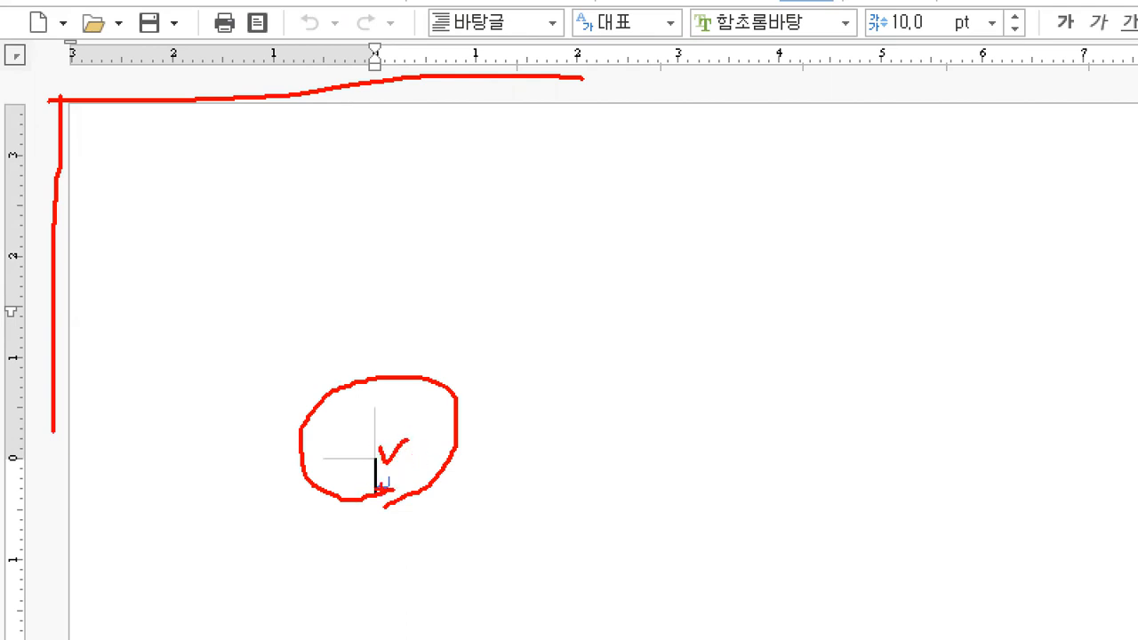
pyautogui.press('Escape')
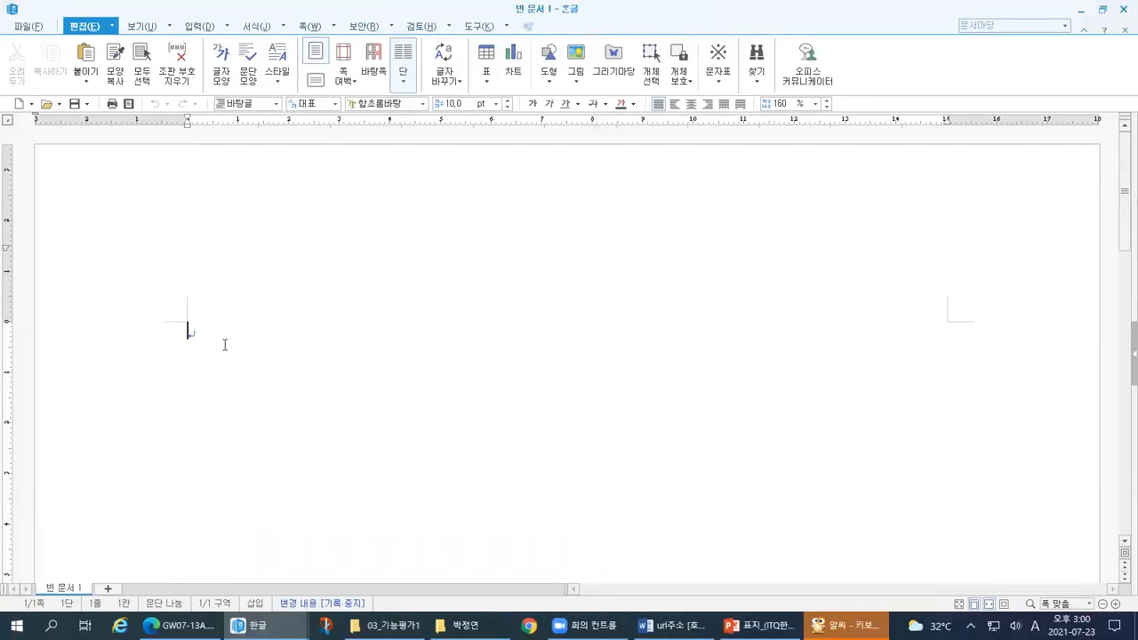
# Circle the paragraph mark beside the cursor on the first line of the blank page
pyautogui.hotkey('ctrl', '1')
pyautogui.moveTo(208, 337)
pyautogui.mouseDown()
pyautogui.moveTo(169, 345)
pyautogui.moveTo(192, 310)
pyautogui.mouseUp()
pyautogui.moveTo(390, 290)
pyautogui.mouseDown()
pyautogui.moveTo(421, 352)
pyautogui.moveTo(410, 365)
pyautogui.mouseUp()
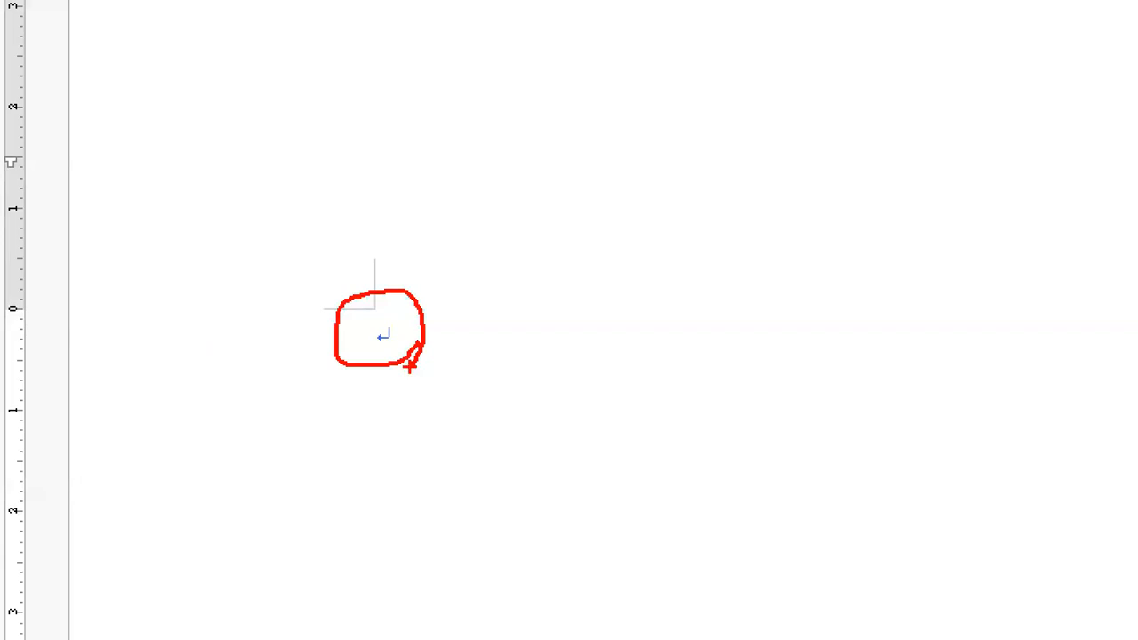
pyautogui.press('Escape')
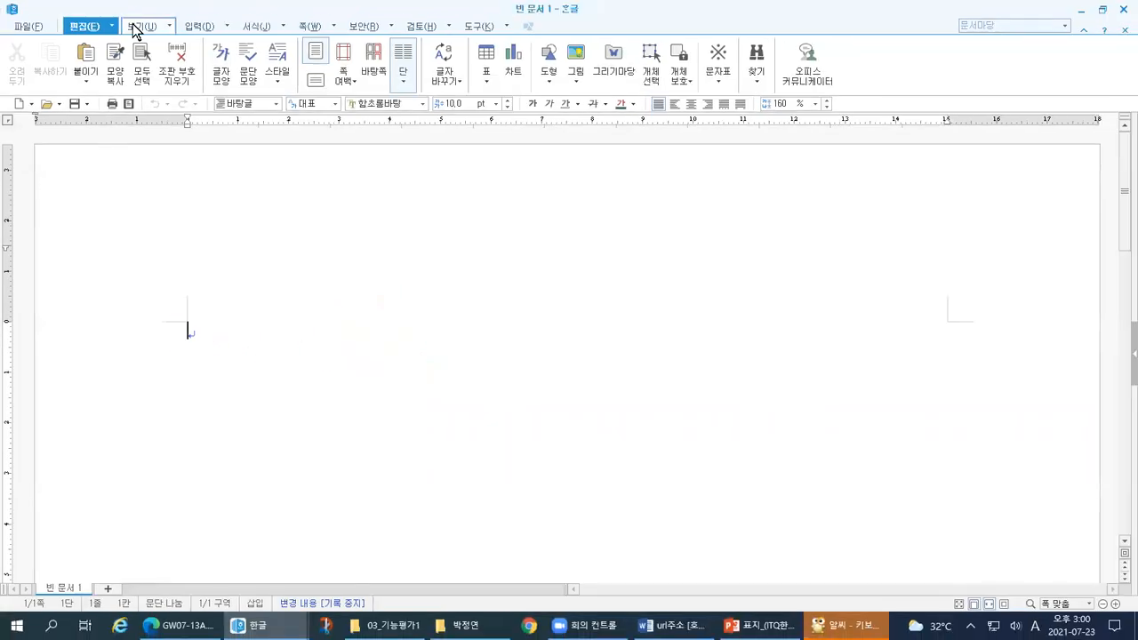
# Show the 보기 options, tick 보기 in red, and underline and tick the 문단 부호 option
pyautogui.click(136, 26)
pyautogui.hotkey('ctrl', '1')
pyautogui.moveTo(150, 9); pyautogui.dragTo(164, 7)
pyautogui.moveTo(141, 106); pyautogui.dragTo(219, 106)
pyautogui.moveTo(125, 86); pyautogui.dragTo(156, 75)
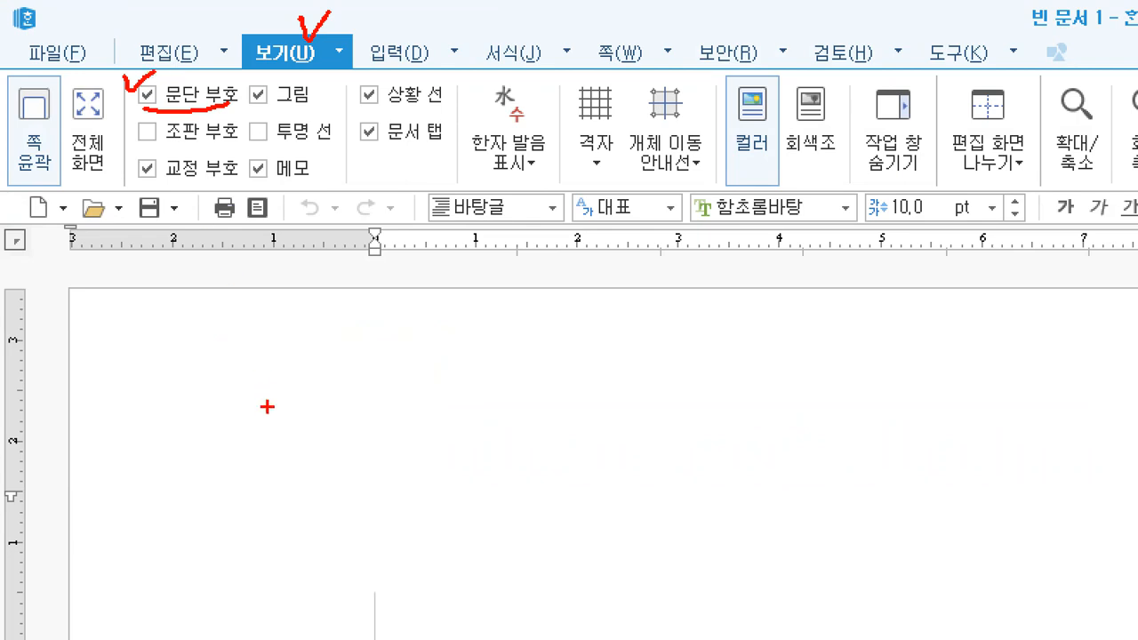
pyautogui.moveTo(295, 377)
pyautogui.mouseDown()
pyautogui.moveTo(296, 403)
pyautogui.moveTo(261, 412)
pyautogui.mouseUp()
pyautogui.moveTo(267, 22); pyautogui.dragTo(283, 20)
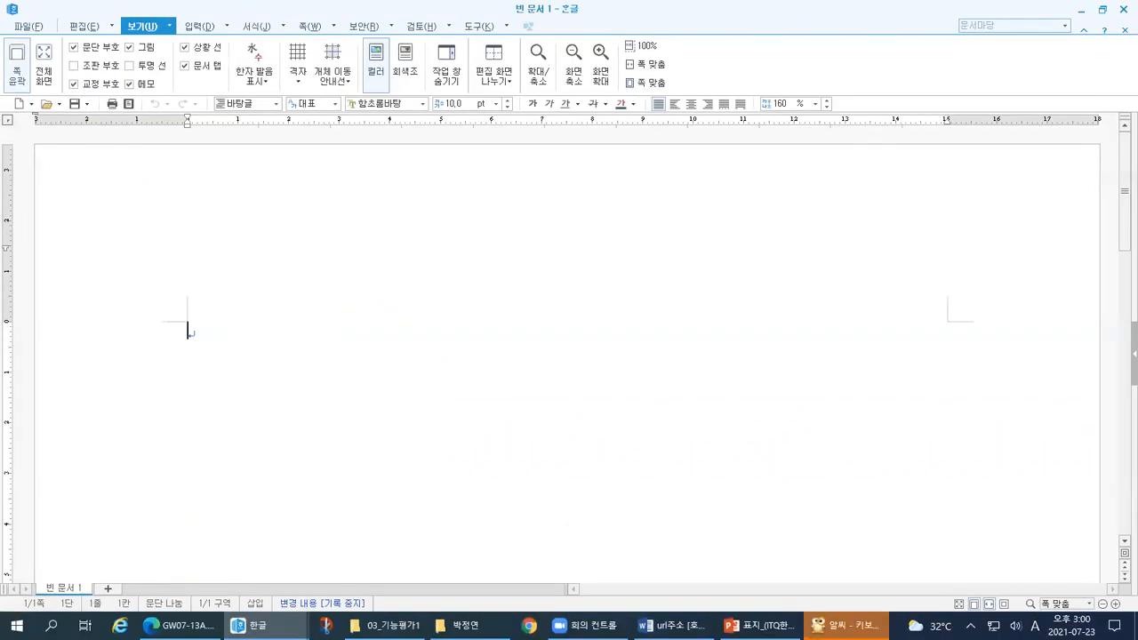
# Outline the upper-left margin area of the blank page and circle the corner mark around the cursor
pyautogui.moveTo(51, 45); pyautogui.dragTo(30, 321)
pyautogui.moveTo(50, 76)
pyautogui.mouseDown()
pyautogui.moveTo(412, 62)
pyautogui.moveTo(371, 381)
pyautogui.mouseUp()
pyautogui.moveTo(44, 453)
pyautogui.mouseDown()
pyautogui.moveTo(180, 457)
pyautogui.moveTo(312, 443)
pyautogui.mouseUp()
pyautogui.moveTo(418, 487)
pyautogui.mouseDown()
pyautogui.moveTo(331, 504)
pyautogui.moveTo(395, 356)
pyautogui.moveTo(434, 471)
pyautogui.moveTo(391, 509)
pyautogui.mouseUp()
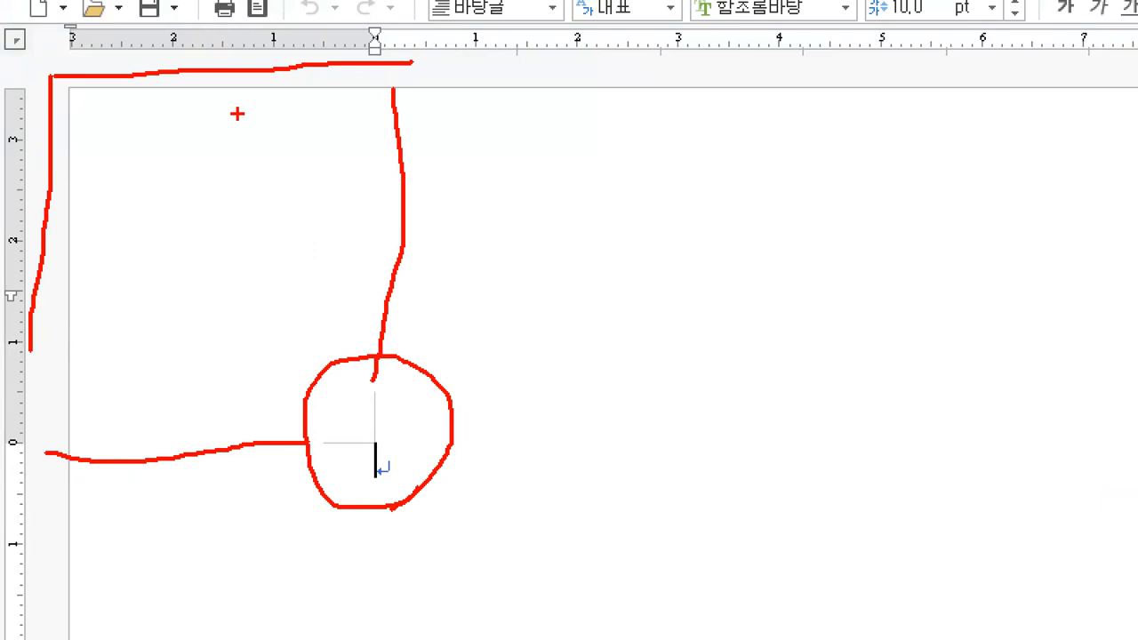
# Sketch a second, smaller margin corner inside the upper-left margin area, circle it, and mark the text start there
pyautogui.moveTo(232, 102); pyautogui.dragTo(232, 257)
pyautogui.moveTo(38, 263); pyautogui.dragTo(203, 255)
pyautogui.moveTo(256, 296)
pyautogui.mouseDown()
pyautogui.moveTo(188, 247)
pyautogui.moveTo(281, 278)
pyautogui.moveTo(267, 307)
pyautogui.mouseUp()
pyautogui.moveTo(253, 260); pyautogui.dragTo(250, 305)
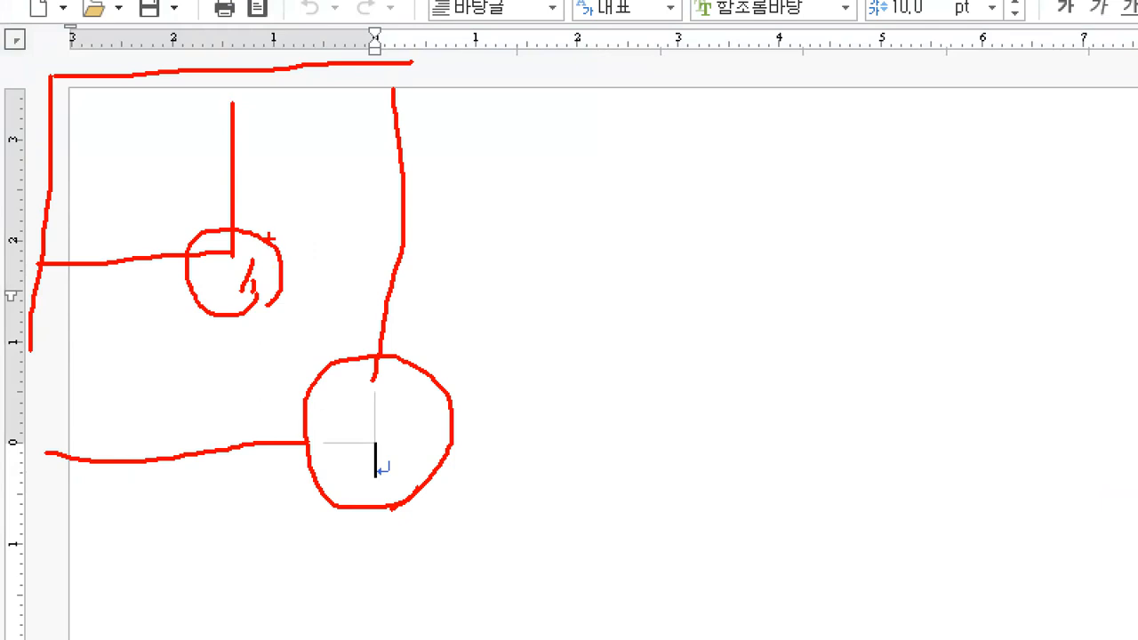
pyautogui.moveTo(227, 267); pyautogui.dragTo(229, 309)
# Bracket and hatch the smaller corner's top and left margin distances, and draw an arrow toward the vertical margin line
pyautogui.moveTo(231, 93)
pyautogui.mouseDown()
pyautogui.moveTo(281, 233)
pyautogui.moveTo(239, 254)
pyautogui.mouseUp()
pyautogui.moveTo(73, 259)
pyautogui.mouseDown()
pyautogui.moveTo(133, 289)
pyautogui.moveTo(189, 286)
pyautogui.moveTo(229, 256)
pyautogui.mouseUp()
pyautogui.moveTo(449, 130)
pyautogui.mouseDown()
pyautogui.moveTo(573, 130)
pyautogui.moveTo(410, 139)
pyautogui.moveTo(462, 173)
pyautogui.mouseUp()
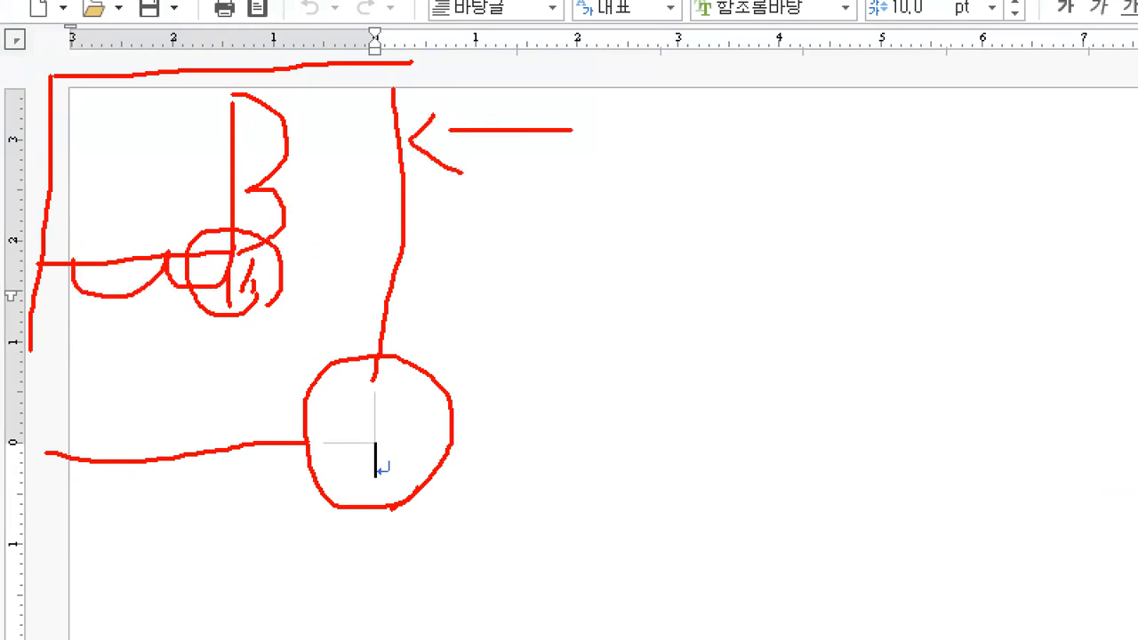
pyautogui.moveTo(207, 149); pyautogui.dragTo(271, 120)
pyautogui.moveTo(286, 203); pyautogui.dragTo(265, 229)
pyautogui.moveTo(112, 235)
pyautogui.mouseDown()
pyautogui.moveTo(78, 264)
pyautogui.moveTo(108, 283)
pyautogui.mouseUp()
pyautogui.moveTo(158, 252)
pyautogui.mouseDown()
pyautogui.moveTo(133, 286)
pyautogui.moveTo(171, 293)
pyautogui.mouseUp()
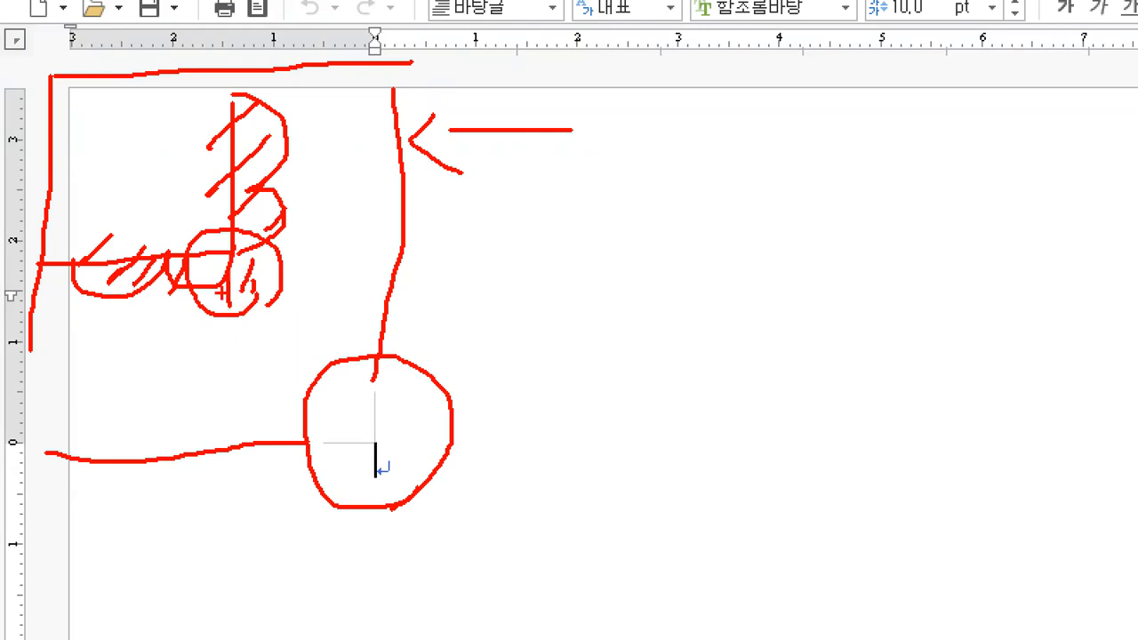
pyautogui.press('Escape')
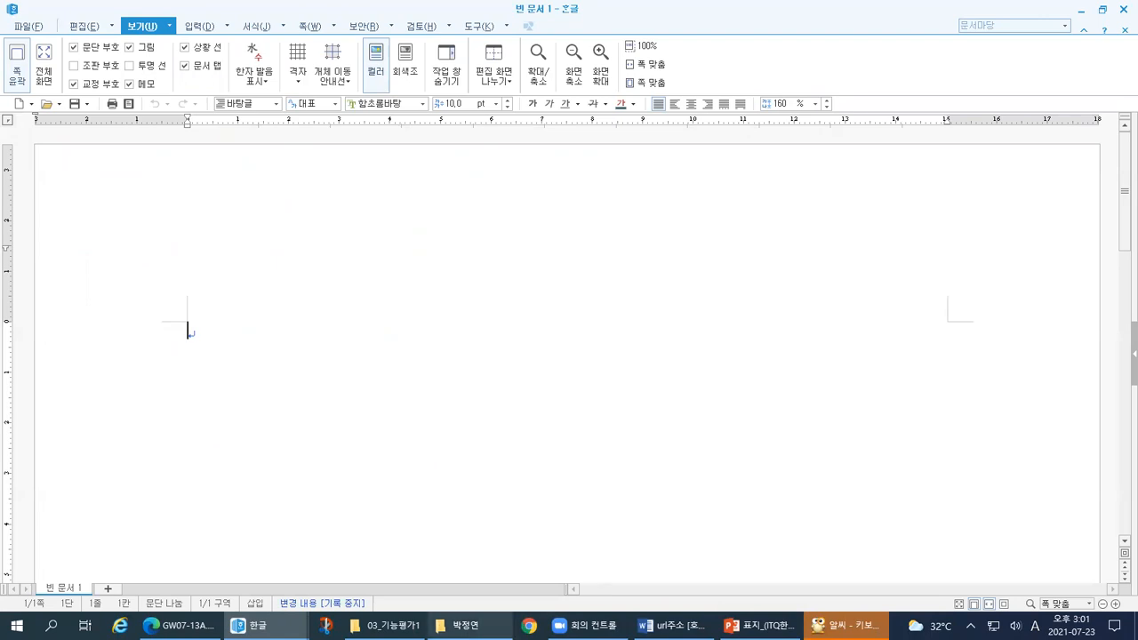
# Open the 단축키 text file from the open File Explorer folder and maximize its Notepad window
pyautogui.click(458, 626)
pyautogui.click(266, 383)
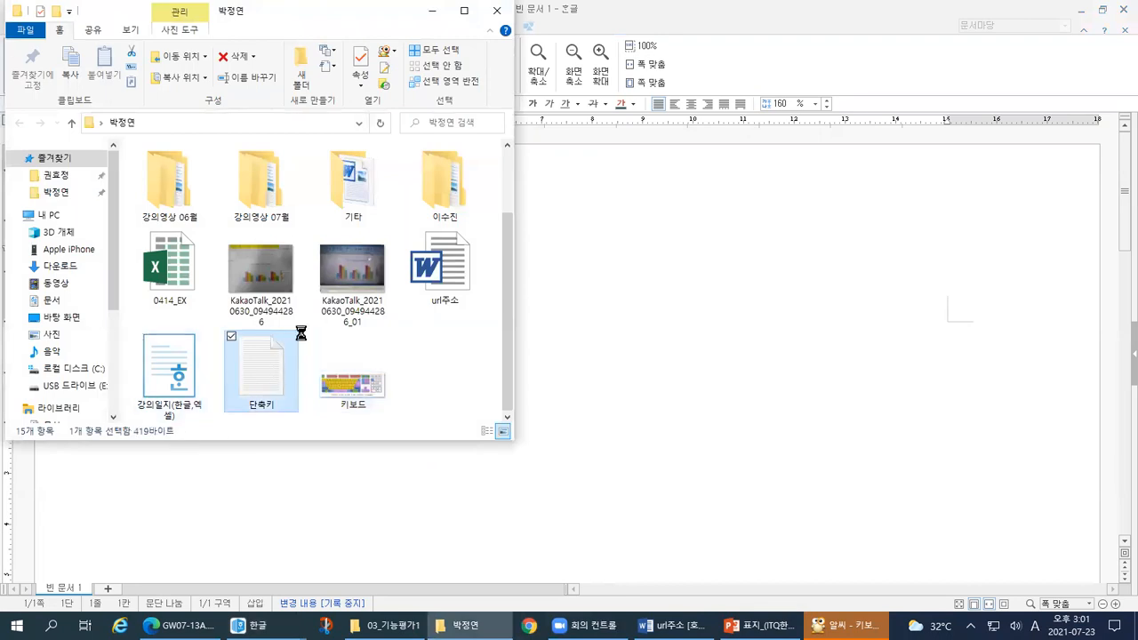
pyautogui.click(432, 11)
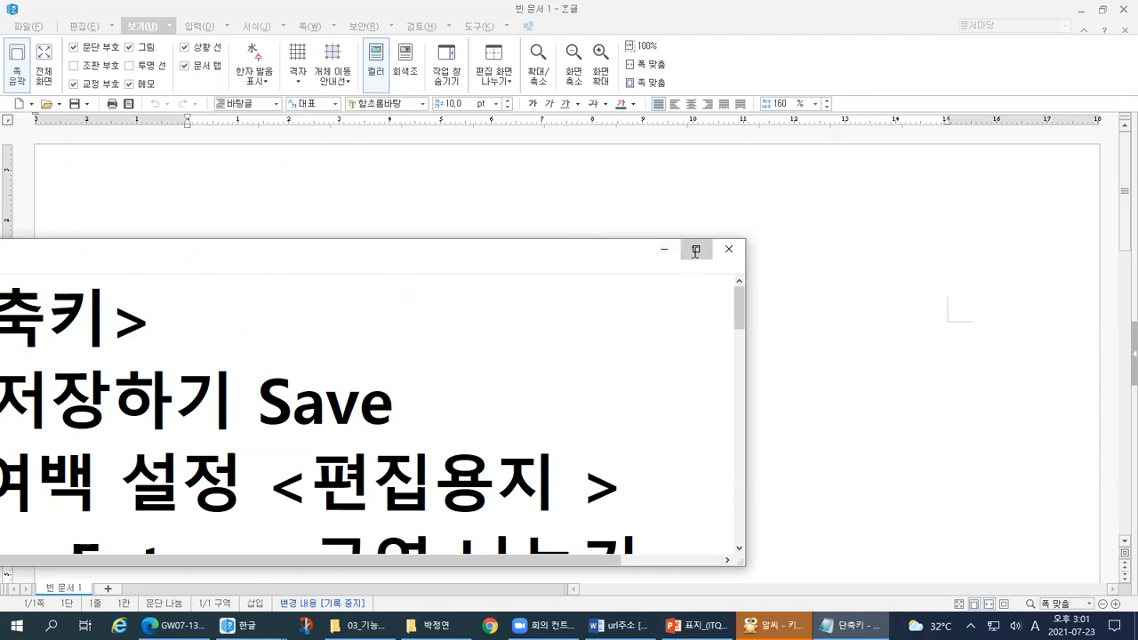
pyautogui.click(696, 248)
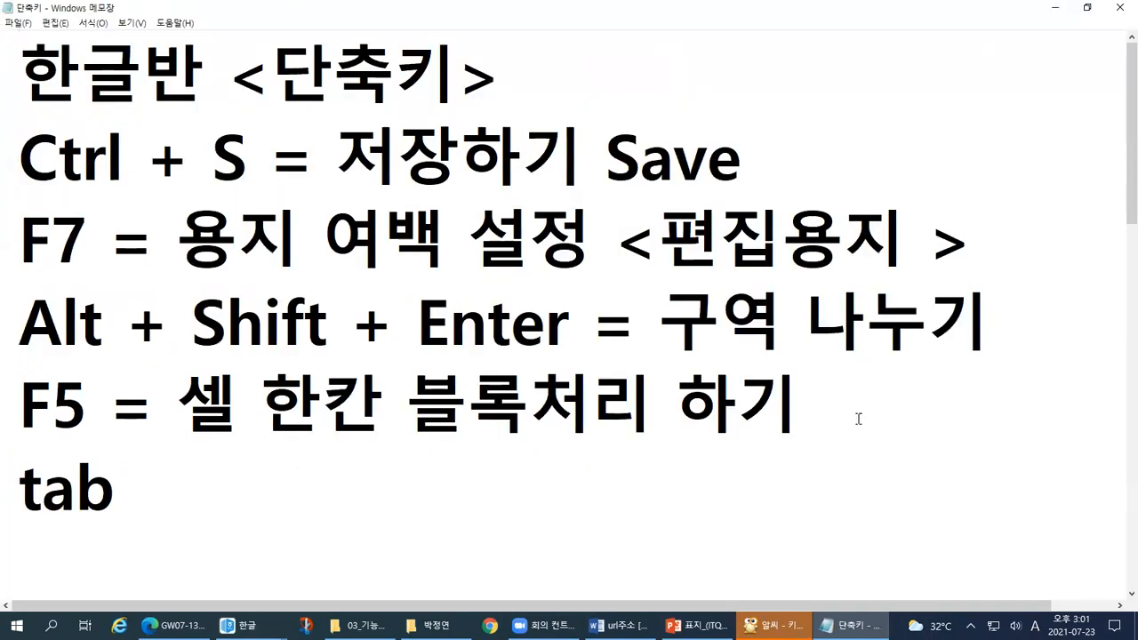
# Highlight the page-margin shortcut line in the 단축키 notes, narrowing the selection to F7
pyautogui.moveTo(20, 236); pyautogui.dragTo(974, 267)
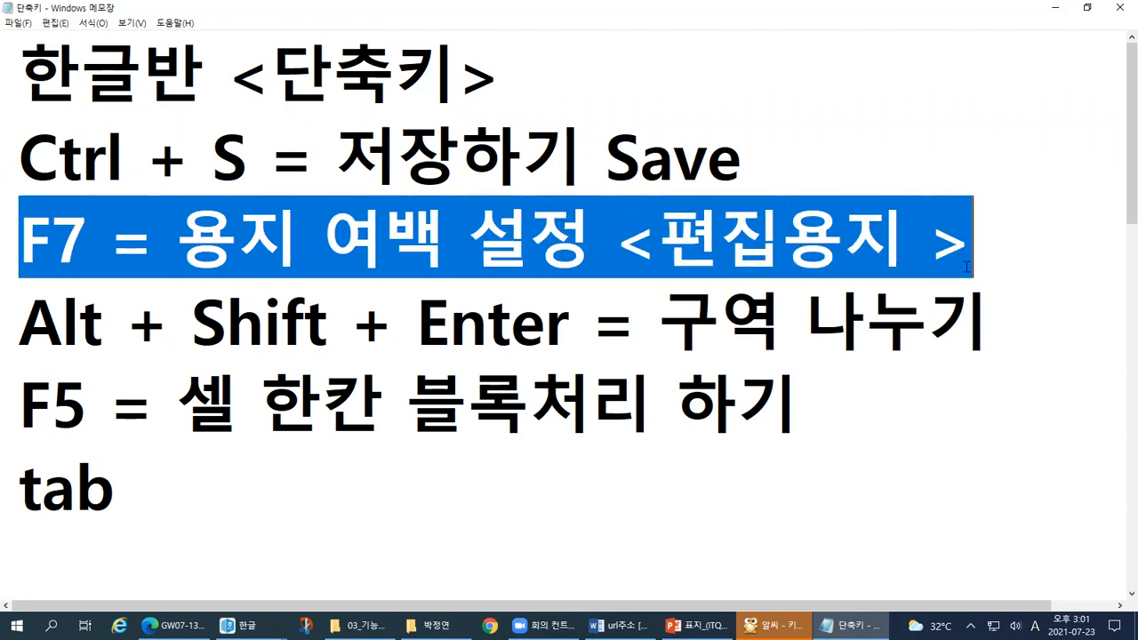
pyautogui.click(100, 238)
pyautogui.moveTo(101, 238); pyautogui.dragTo(7, 240)
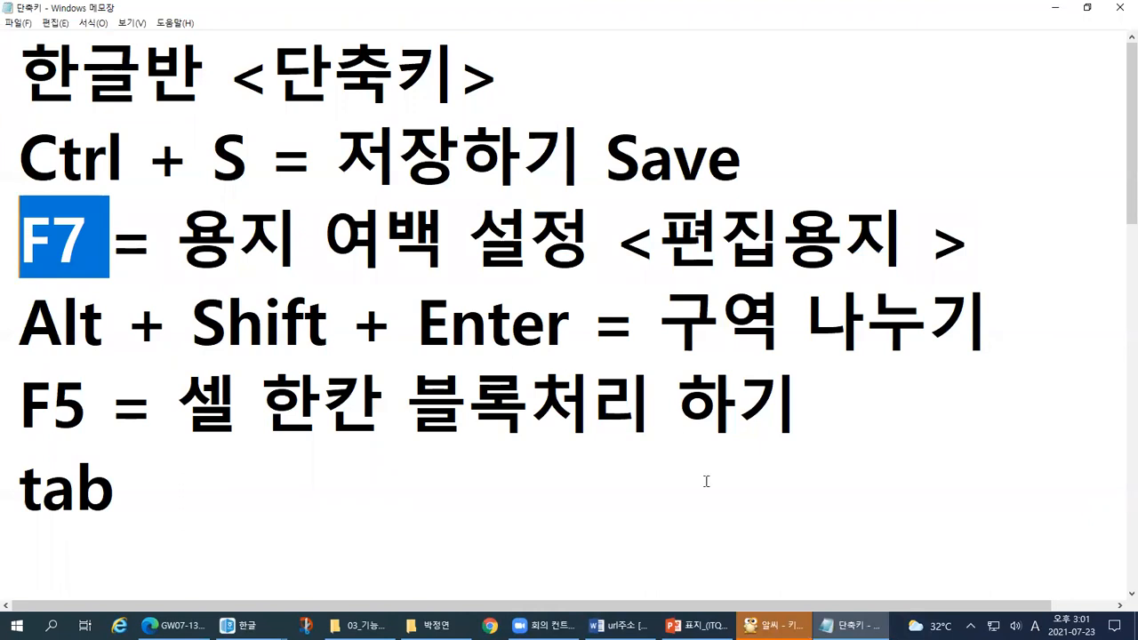
# Switch to the keyboard picture and mark the F7 key with a red box and an arrow
pyautogui.click(774, 625)
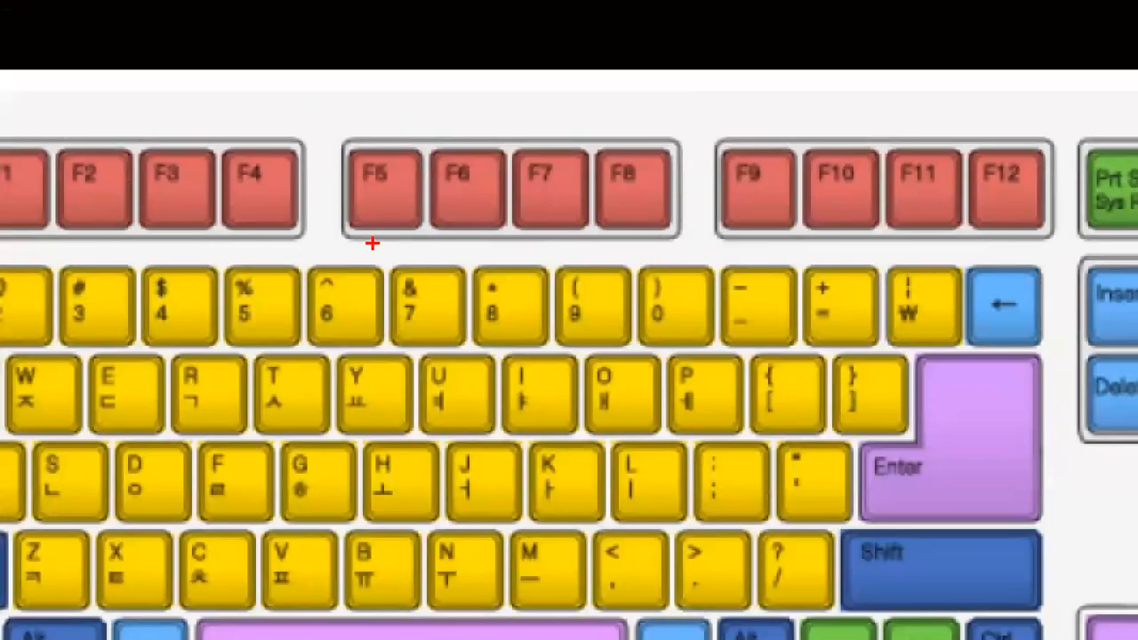
pyautogui.moveTo(590, 105)
pyautogui.mouseDown()
pyautogui.moveTo(460, 108)
pyautogui.moveTo(468, 242)
pyautogui.moveTo(656, 108)
pyautogui.moveTo(555, 104)
pyautogui.mouseUp()
pyautogui.moveTo(555, 64)
pyautogui.mouseDown()
pyautogui.moveTo(546, 115)
pyautogui.moveTo(574, 113)
pyautogui.mouseUp()
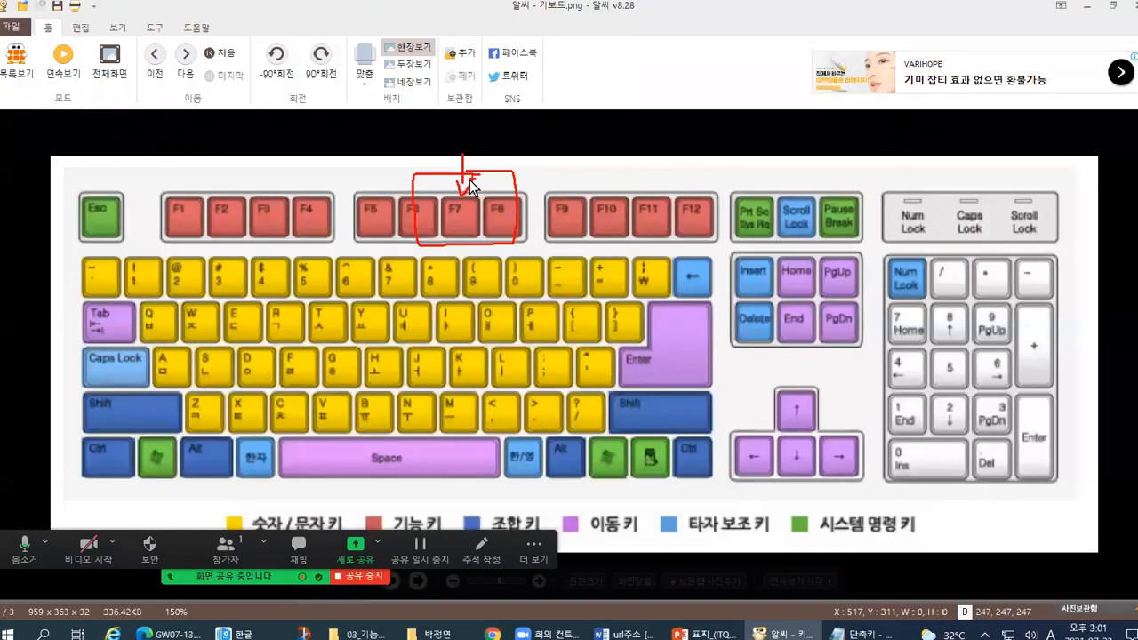
# Return to the blank Hangul document and bring up the 편집 용지 page setup dialog
pyautogui.hotkey('alt', 'Tab')
pyautogui.hotkey('alt', 'Tab')
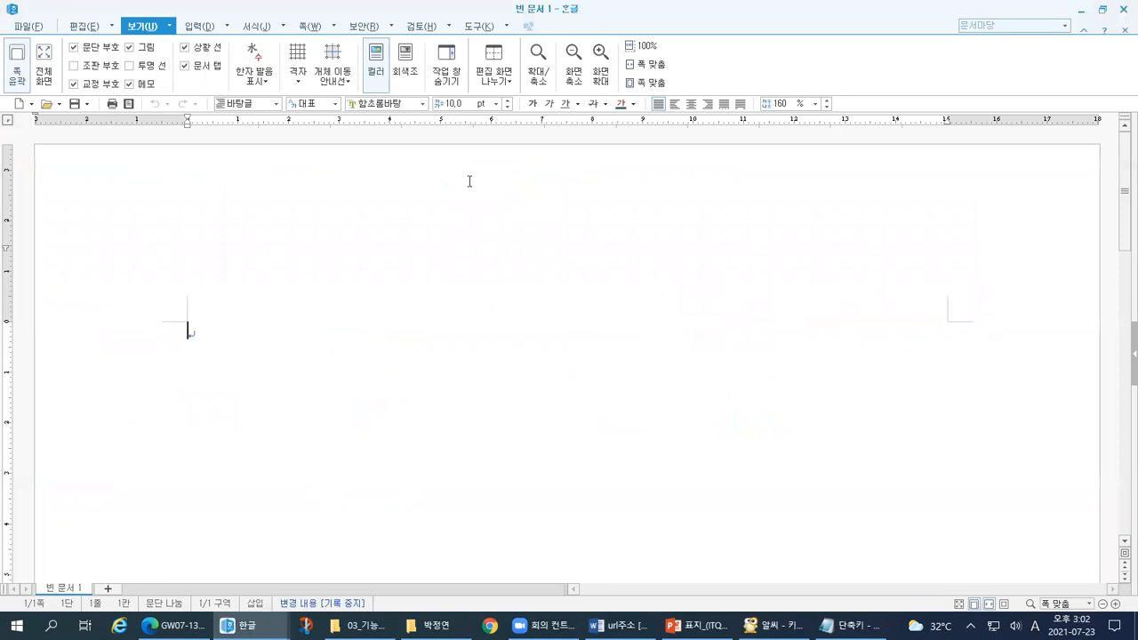
pyautogui.press('F7')
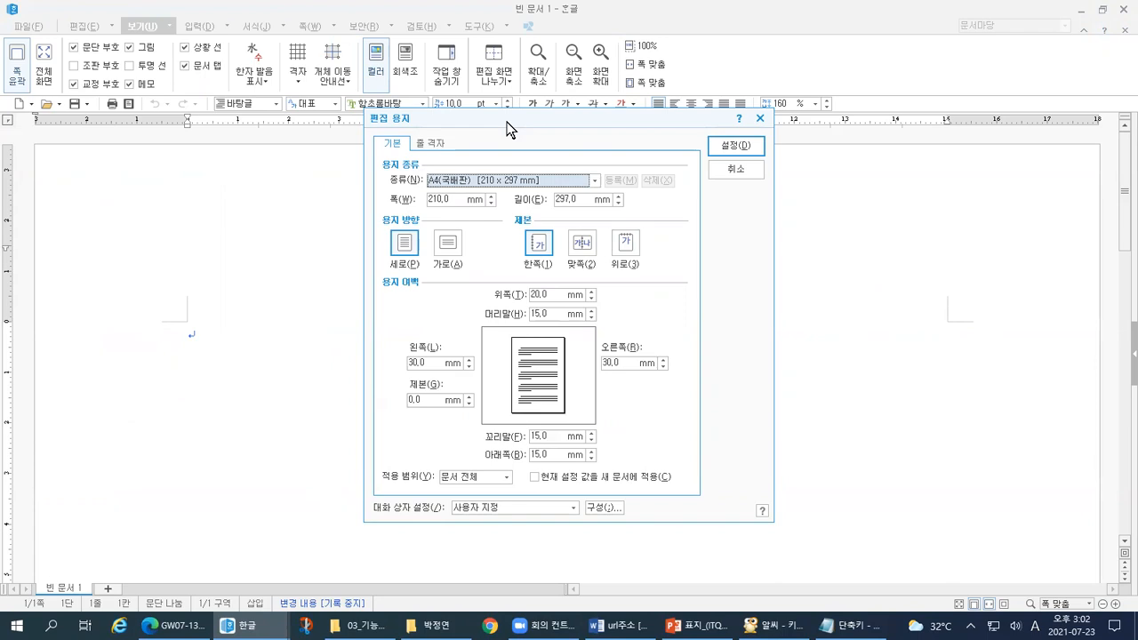
pyautogui.moveTo(507, 124); pyautogui.dragTo(495, 115)
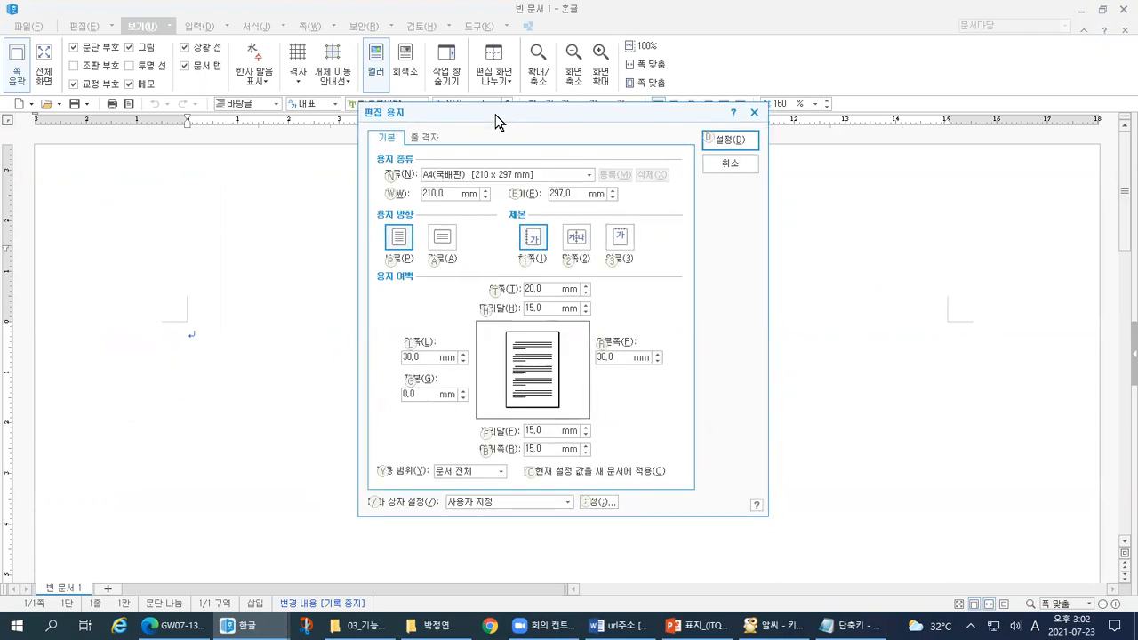
# Circle and underline the F7 key on the keyboard picture again, and return to the page setup dialog
pyautogui.hotkey('alt', 'Tab')
pyautogui.hotkey('ctrl', '1')
pyautogui.click(474, 189)
pyautogui.moveTo(540, 311)
pyautogui.mouseDown()
pyautogui.moveTo(490, 320)
pyautogui.moveTo(430, 228)
pyautogui.moveTo(522, 272)
pyautogui.moveTo(443, 338)
pyautogui.mouseUp()
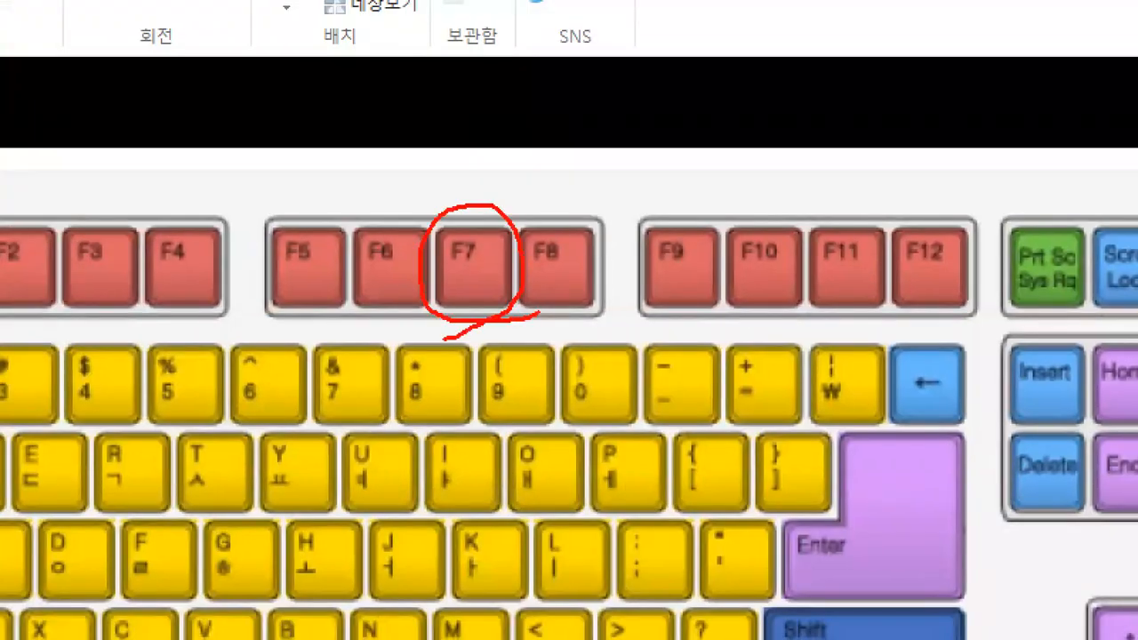
pyautogui.moveTo(431, 165)
pyautogui.mouseDown()
pyautogui.moveTo(442, 191)
pyautogui.moveTo(464, 162)
pyautogui.mouseUp()
pyautogui.press('Escape')
pyautogui.hotkey('alt', 'Tab')
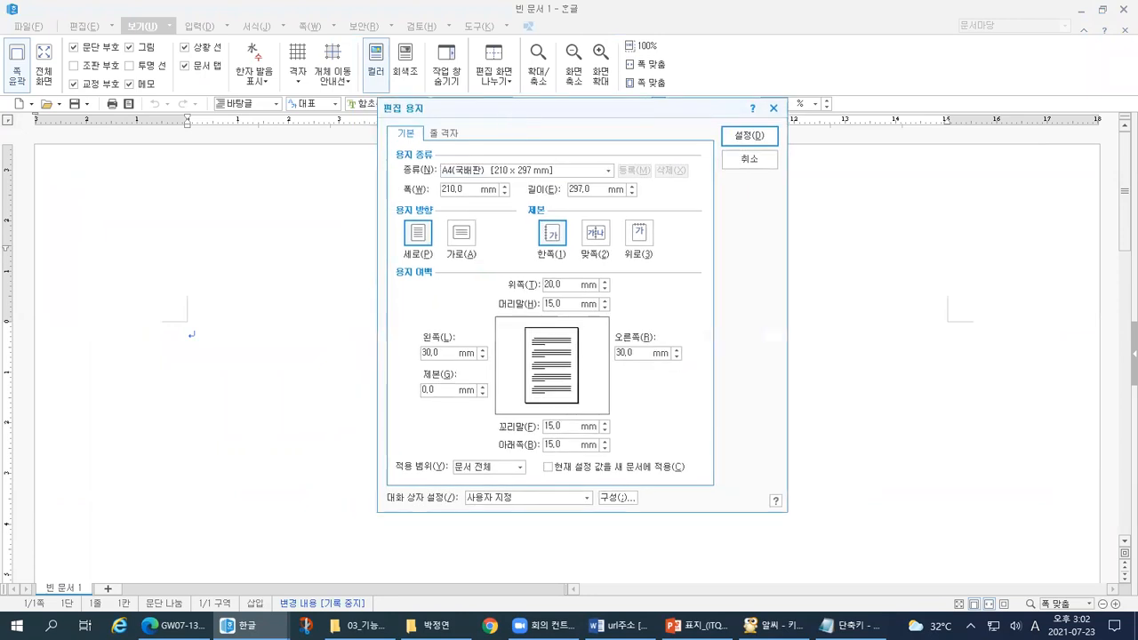
# Underline the A4 paper type, draw slanted strokes across the paper type and direction settings, and circle the 용지 여백 heading
pyautogui.hotkey('ctrl', '1')
pyautogui.moveTo(295, 181); pyautogui.dragTo(462, 177)
pyautogui.moveTo(316, 93)
pyautogui.mouseDown()
pyautogui.moveTo(283, 133)
pyautogui.moveTo(269, 183)
pyautogui.mouseUp()
pyautogui.moveTo(371, 92); pyautogui.dragTo(266, 291)
pyautogui.moveTo(440, 132); pyautogui.dragTo(301, 325)
pyautogui.moveTo(500, 129); pyautogui.dragTo(383, 315)
pyautogui.moveTo(373, 384)
pyautogui.mouseDown()
pyautogui.moveTo(286, 400)
pyautogui.moveTo(345, 331)
pyautogui.moveTo(338, 410)
pyautogui.mouseUp()
# Put check marks on the 위쪽, 머리말, 오른쪽 and 왼쪽 margin fields, underlining the 위쪽 and 머리말 values
pyautogui.moveTo(623, 377)
pyautogui.mouseDown()
pyautogui.moveTo(629, 385)
pyautogui.moveTo(644, 363)
pyautogui.mouseUp()
pyautogui.moveTo(620, 416); pyautogui.dragTo(637, 405)
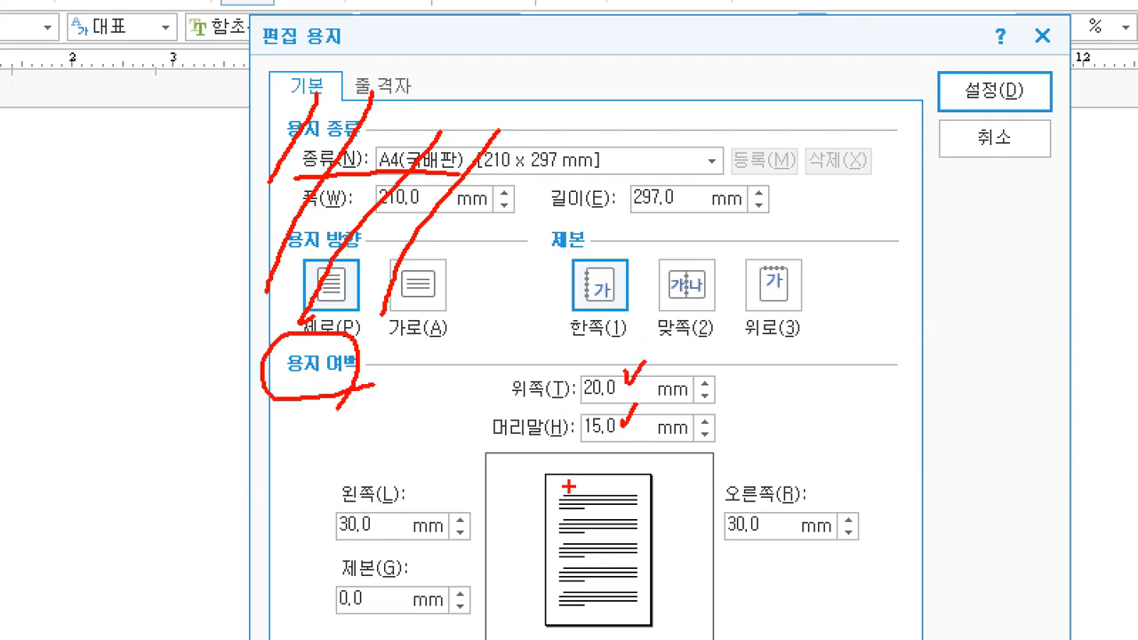
pyautogui.moveTo(583, 437); pyautogui.dragTo(611, 436)
pyautogui.moveTo(578, 393); pyautogui.dragTo(617, 397)
pyautogui.moveTo(666, 380); pyautogui.dragTo(674, 389)
pyautogui.moveTo(795, 504)
pyautogui.mouseDown()
pyautogui.moveTo(801, 526)
pyautogui.moveTo(822, 499)
pyautogui.mouseUp()
pyautogui.moveTo(412, 508)
pyautogui.mouseDown()
pyautogui.moveTo(415, 521)
pyautogui.moveTo(437, 505)
pyautogui.mouseUp()
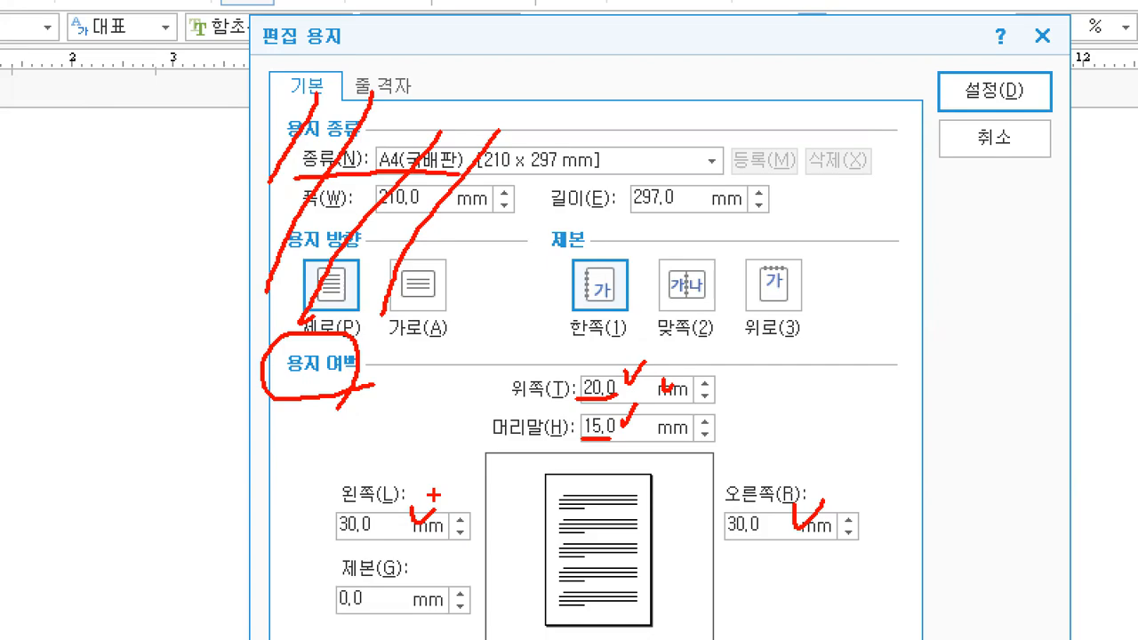
# Switch to the keyboard picture and frame the Tab key in red with an arrow pointing at it
pyautogui.press('Escape')
pyautogui.hotkey('alt', 'Tab')
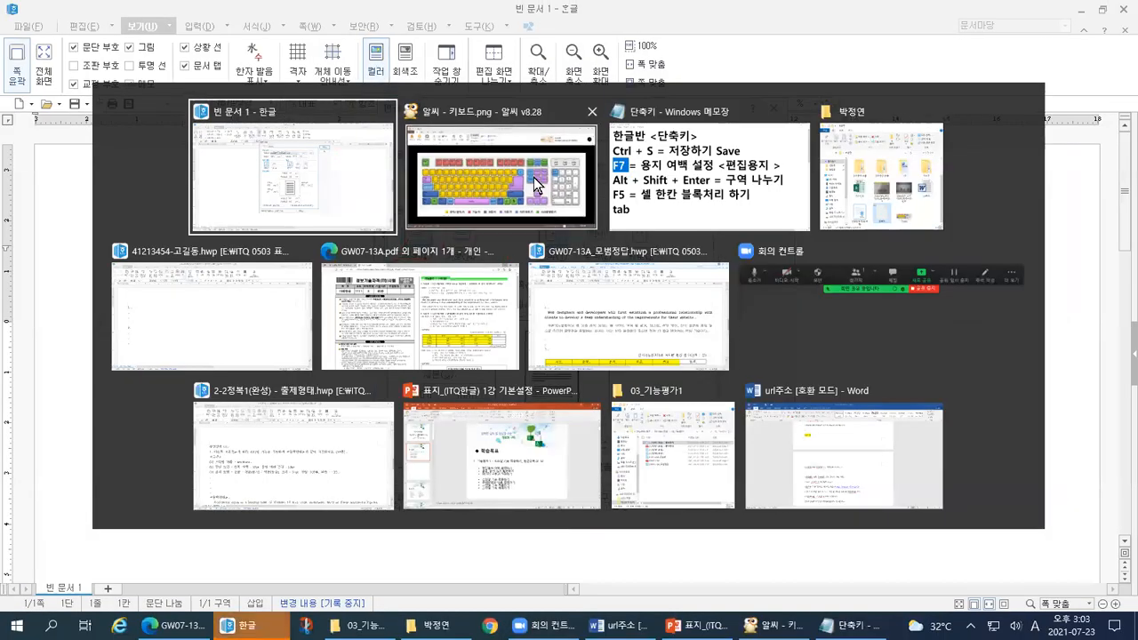
pyautogui.hotkey('ctrl', '1')
pyautogui.moveTo(128, 297)
pyautogui.mouseDown()
pyautogui.moveTo(92, 295)
pyautogui.moveTo(85, 340)
pyautogui.mouseUp()
pyautogui.moveTo(171, 327)
pyautogui.mouseDown()
pyautogui.moveTo(249, 342)
pyautogui.moveTo(302, 266)
pyautogui.moveTo(244, 240)
pyautogui.mouseUp()
pyautogui.moveTo(93, 294)
pyautogui.mouseDown()
pyautogui.moveTo(151, 293)
pyautogui.moveTo(142, 324)
pyautogui.mouseUp()
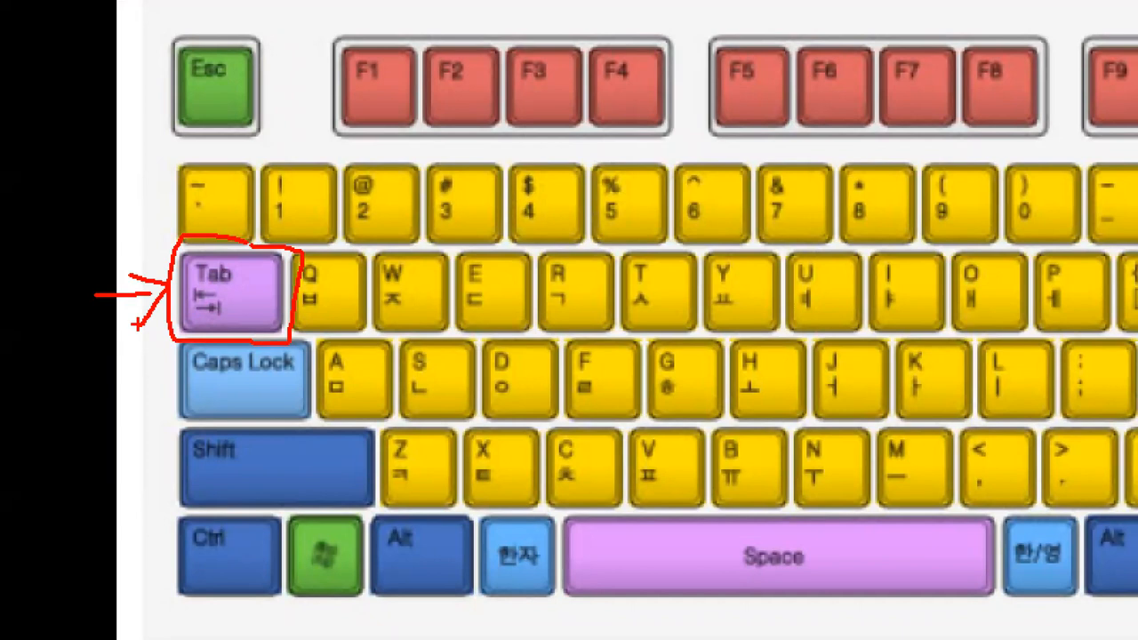
# Handwrite 탭키 in red above the framed Tab key with a small arrow down to it
pyautogui.moveTo(82, 141)
pyautogui.mouseDown()
pyautogui.moveTo(159, 137)
pyautogui.moveTo(107, 183)
pyautogui.moveTo(145, 181)
pyautogui.mouseUp()
pyautogui.moveTo(159, 116); pyautogui.dragTo(160, 180)
pyautogui.moveTo(162, 153)
pyautogui.mouseDown()
pyautogui.moveTo(187, 151)
pyautogui.moveTo(188, 176)
pyautogui.moveTo(143, 226)
pyautogui.moveTo(195, 226)
pyautogui.mouseUp()
pyautogui.moveTo(194, 226)
pyautogui.mouseDown()
pyautogui.moveTo(190, 183)
pyautogui.moveTo(187, 207)
pyautogui.mouseUp()
pyautogui.moveTo(233, 147)
pyautogui.mouseDown()
pyautogui.moveTo(229, 191)
pyautogui.moveTo(251, 168)
pyautogui.mouseUp()
pyautogui.moveTo(267, 142)
pyautogui.mouseDown()
pyautogui.moveTo(267, 208)
pyautogui.moveTo(243, 238)
pyautogui.mouseUp()
pyautogui.moveTo(262, 215); pyautogui.dragTo(252, 222)
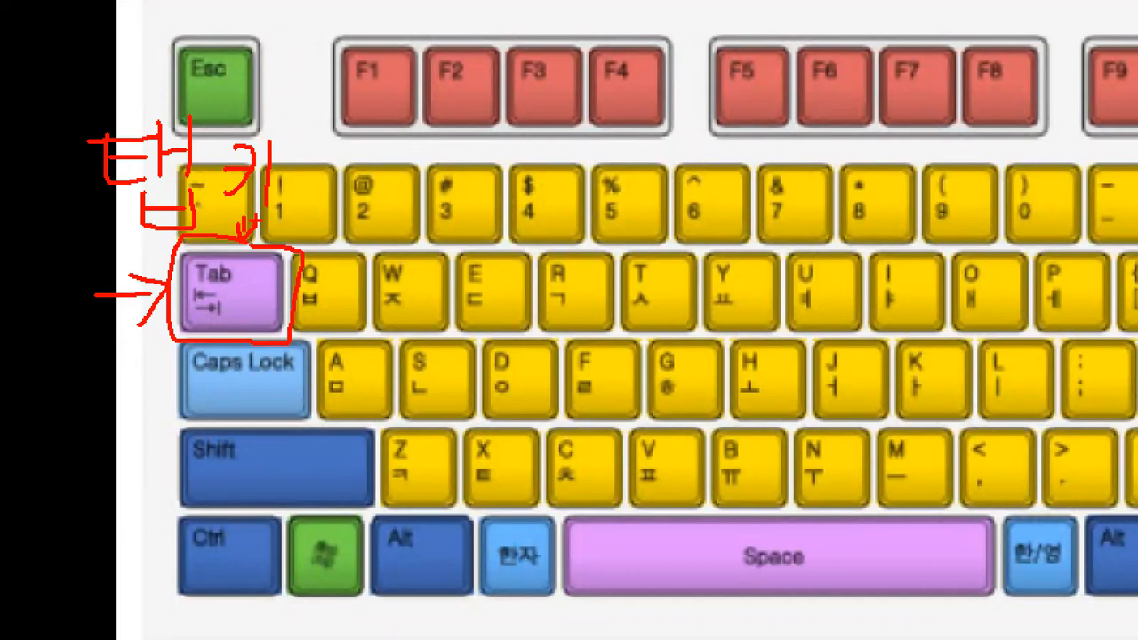
# Back in the page setup dialog, underline the title, circle 위쪽, and replace its crossed-out value with a handwritten 10
pyautogui.hotkey('alt', 'Tab')
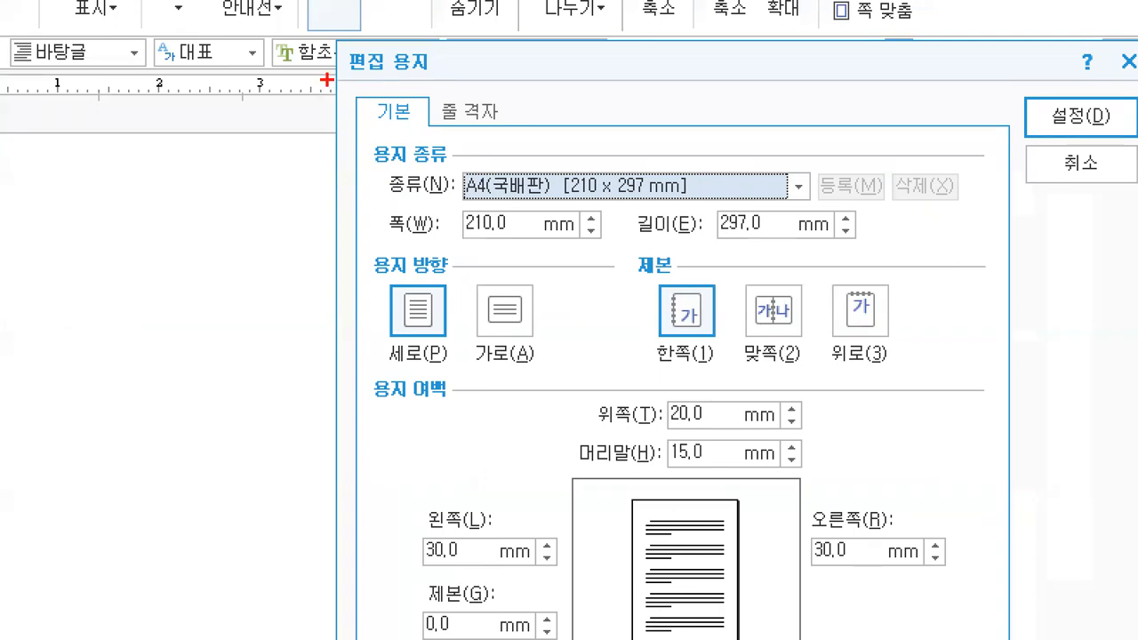
pyautogui.moveTo(372, 116); pyautogui.dragTo(427, 116)
pyautogui.moveTo(630, 422)
pyautogui.mouseDown()
pyautogui.moveTo(574, 426)
pyautogui.moveTo(622, 378)
pyautogui.moveTo(636, 423)
pyautogui.mouseUp()
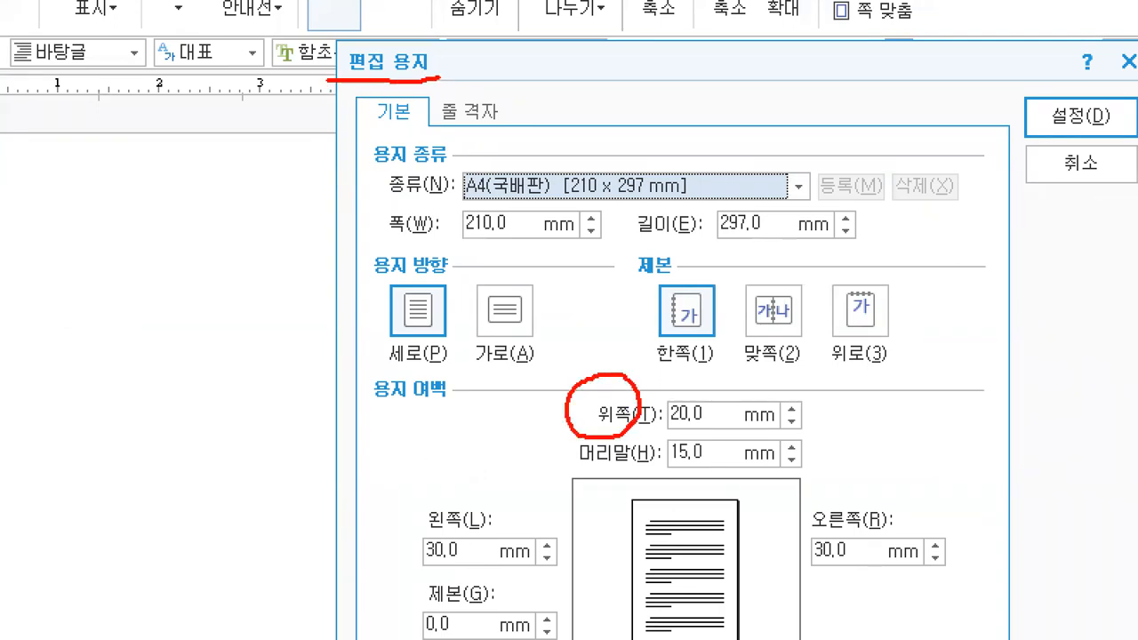
pyautogui.moveTo(668, 425)
pyautogui.mouseDown()
pyautogui.moveTo(702, 425)
pyautogui.moveTo(680, 402)
pyautogui.moveTo(668, 426)
pyautogui.mouseUp()
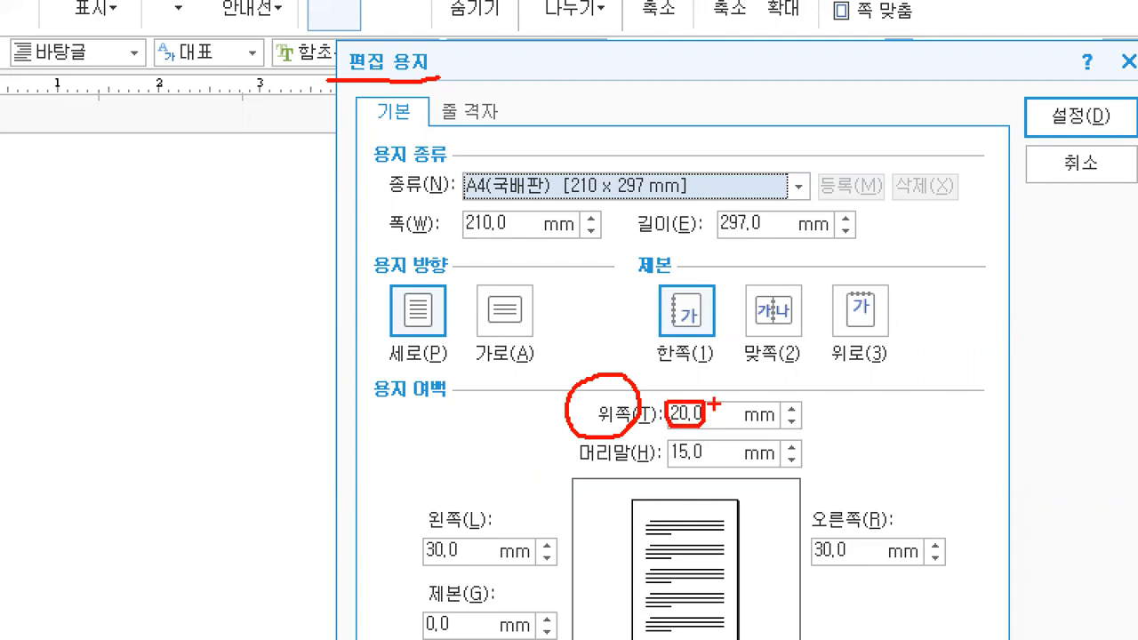
pyautogui.moveTo(674, 425)
pyautogui.mouseDown()
pyautogui.moveTo(703, 404)
pyautogui.moveTo(736, 434)
pyautogui.moveTo(733, 402)
pyautogui.mouseUp()
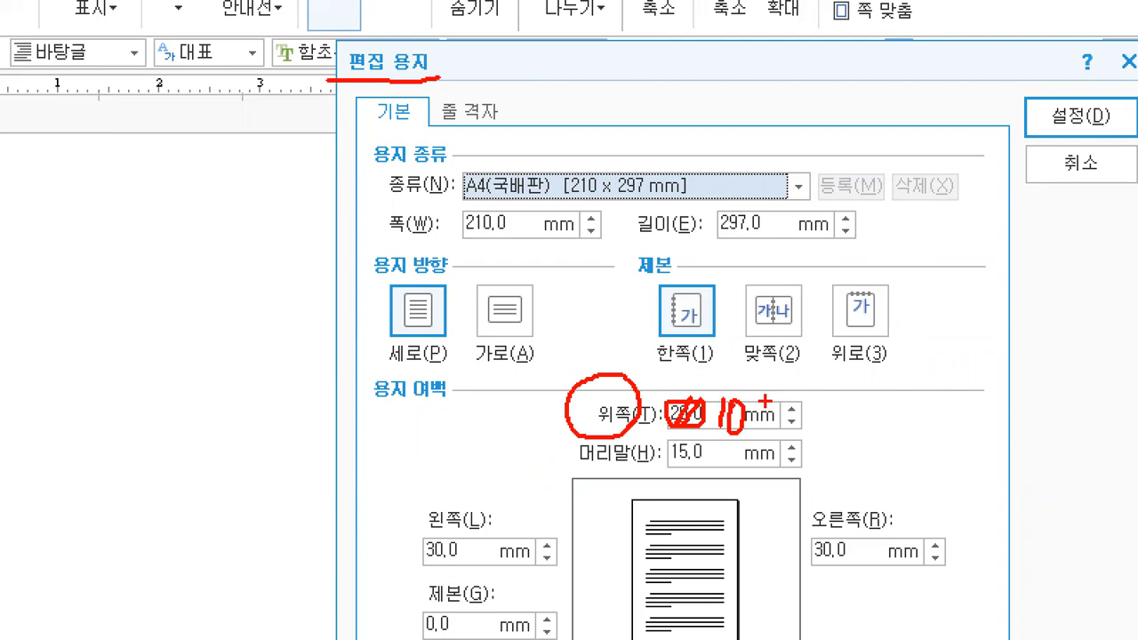
# Add two red check marks each to the 머리말, 오른쪽 and 왼쪽 margin fields
pyautogui.moveTo(860, 539)
pyautogui.mouseDown()
pyautogui.moveTo(870, 555)
pyautogui.moveTo(886, 534)
pyautogui.mouseUp()
pyautogui.moveTo(722, 448); pyautogui.dragTo(745, 445)
pyautogui.moveTo(493, 530); pyautogui.dragTo(520, 525)
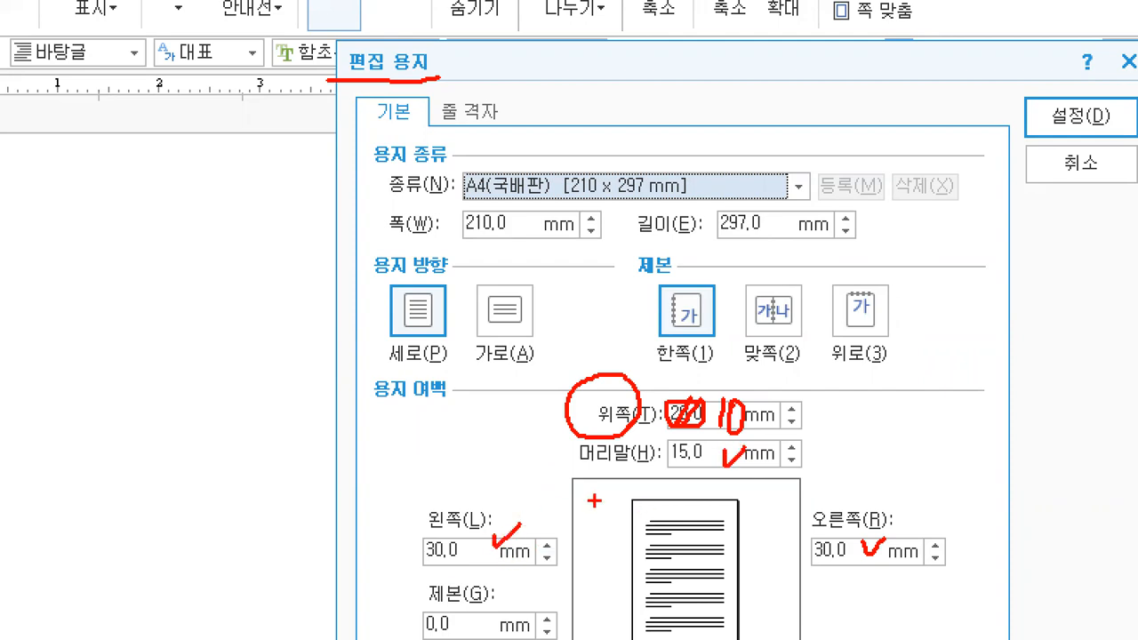
pyautogui.moveTo(762, 442); pyautogui.dragTo(784, 436)
pyautogui.moveTo(885, 537)
pyautogui.mouseDown()
pyautogui.moveTo(894, 551)
pyautogui.moveTo(904, 535)
pyautogui.mouseUp()
pyautogui.moveTo(514, 542); pyautogui.dragTo(553, 539)
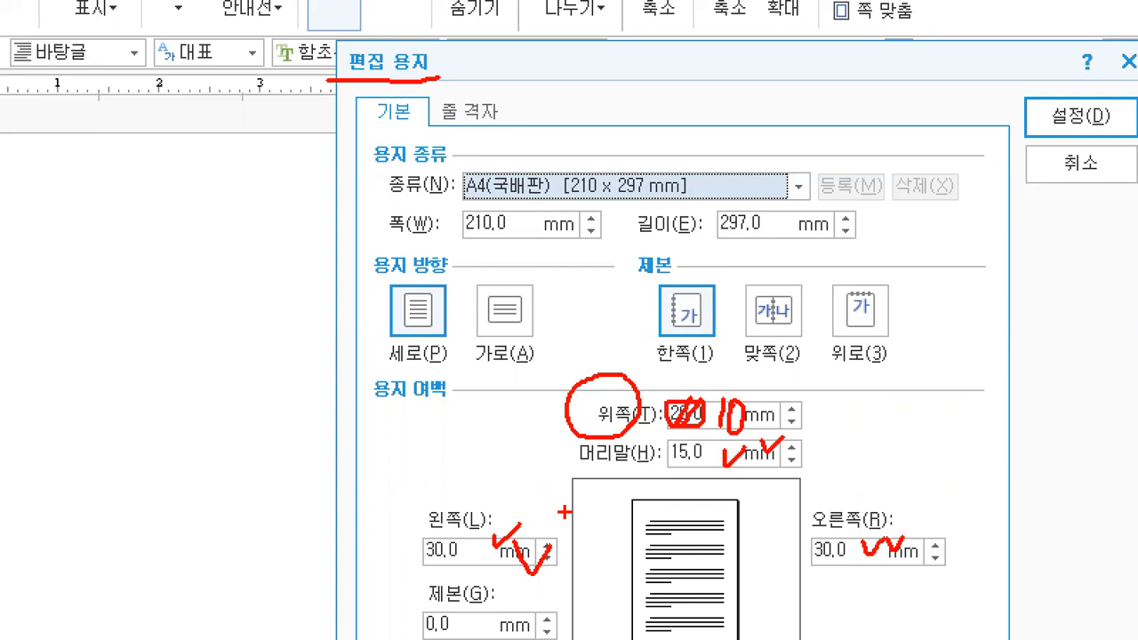
# Circle the 편집 용지 title with a handwritten F7 beside it, and draw an arrow toward the 위쪽 label
pyautogui.moveTo(378, 94)
pyautogui.mouseDown()
pyautogui.moveTo(298, 78)
pyautogui.moveTo(425, 19)
pyautogui.moveTo(391, 105)
pyautogui.mouseUp()
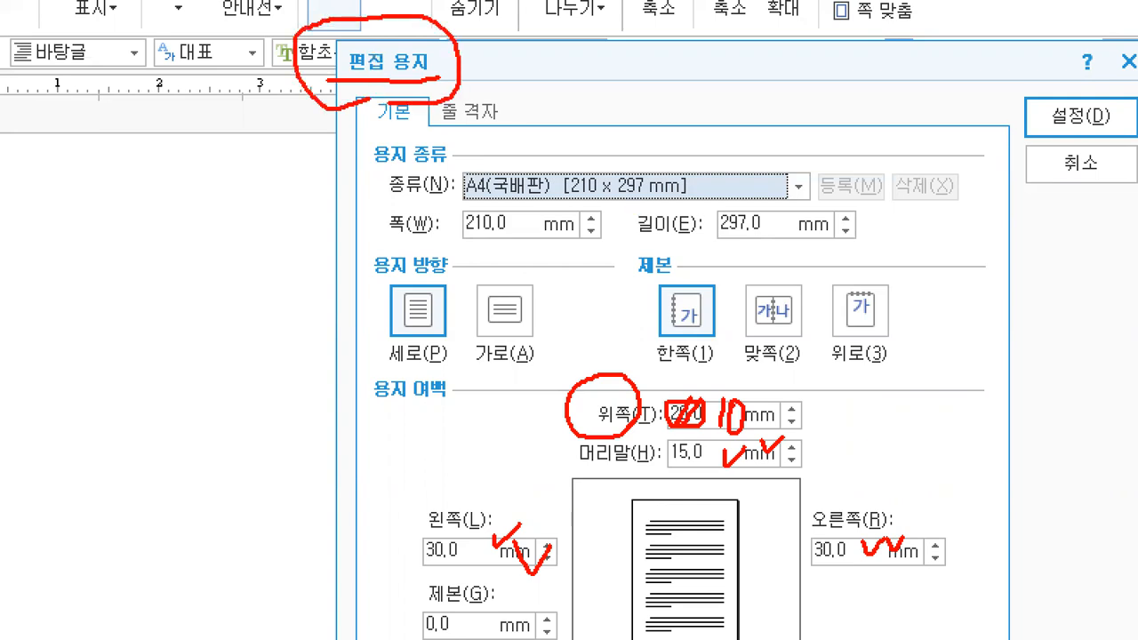
pyautogui.moveTo(489, 69); pyautogui.dragTo(518, 64)
pyautogui.moveTo(498, 69)
pyautogui.mouseDown()
pyautogui.moveTo(498, 103)
pyautogui.moveTo(530, 110)
pyautogui.moveTo(540, 75)
pyautogui.moveTo(552, 114)
pyautogui.mouseUp()
pyautogui.moveTo(484, 434); pyautogui.dragTo(548, 427)
pyautogui.moveTo(512, 409); pyautogui.dragTo(562, 421)
pyautogui.moveTo(562, 422); pyautogui.dragTo(534, 447)
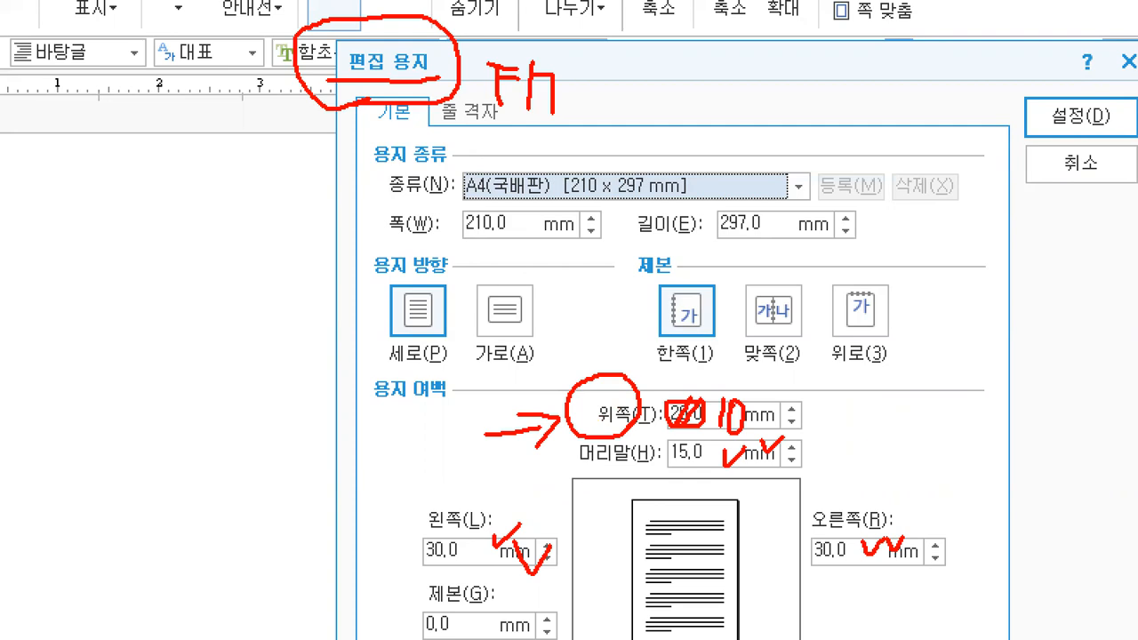
# Add check marks beside the 위쪽, 머리말 and 오른쪽 margins, and handwrite Tab at the start of the arrow
pyautogui.moveTo(812, 406)
pyautogui.mouseDown()
pyautogui.moveTo(828, 404)
pyautogui.moveTo(832, 441)
pyautogui.mouseUp()
pyautogui.moveTo(905, 531); pyautogui.dragTo(925, 529)
pyautogui.moveTo(370, 434); pyautogui.dragTo(415, 433)
pyautogui.moveTo(393, 431); pyautogui.dragTo(405, 469)
pyautogui.moveTo(444, 418); pyautogui.dragTo(450, 470)
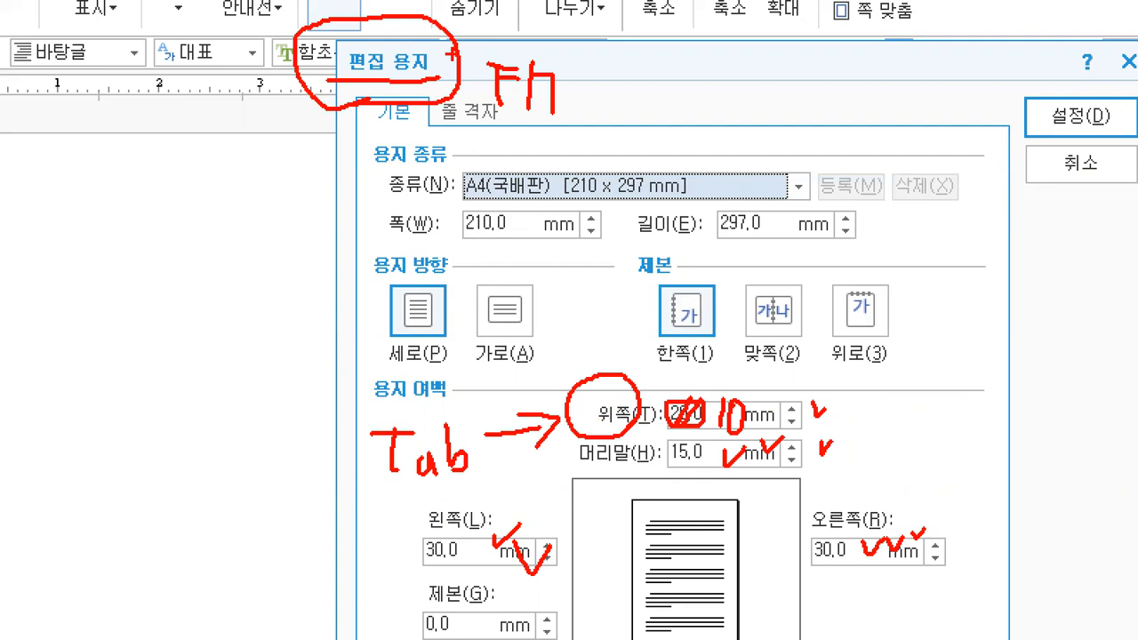
# Underline the F7 note, the 용지 여백 heading and the Tab note, and add emphasis strokes beside the handwritten 10
pyautogui.moveTo(451, 51); pyautogui.dragTo(500, 50)
pyautogui.moveTo(498, 116); pyautogui.dragTo(583, 114)
pyautogui.moveTo(452, 396); pyautogui.dragTo(353, 403)
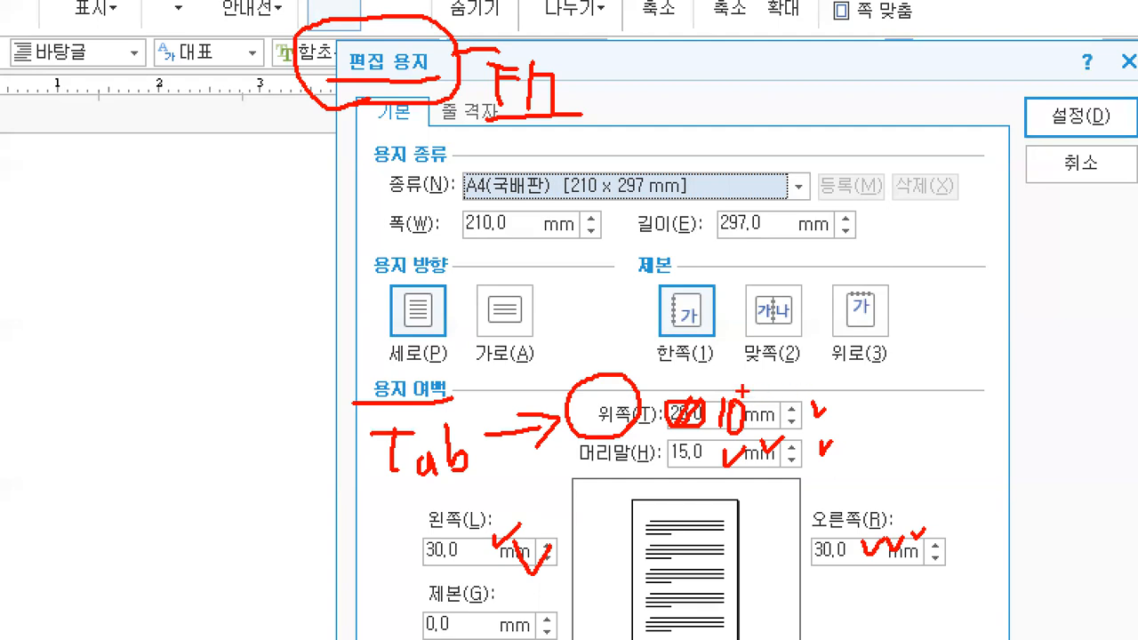
pyautogui.moveTo(750, 380); pyautogui.dragTo(751, 397)
pyautogui.moveTo(742, 390)
pyautogui.mouseDown()
pyautogui.moveTo(759, 387)
pyautogui.moveTo(772, 405)
pyautogui.mouseUp()
pyautogui.moveTo(838, 435); pyautogui.dragTo(895, 434)
pyautogui.moveTo(358, 491)
pyautogui.mouseDown()
pyautogui.moveTo(493, 485)
pyautogui.moveTo(493, 498)
pyautogui.mouseUp()
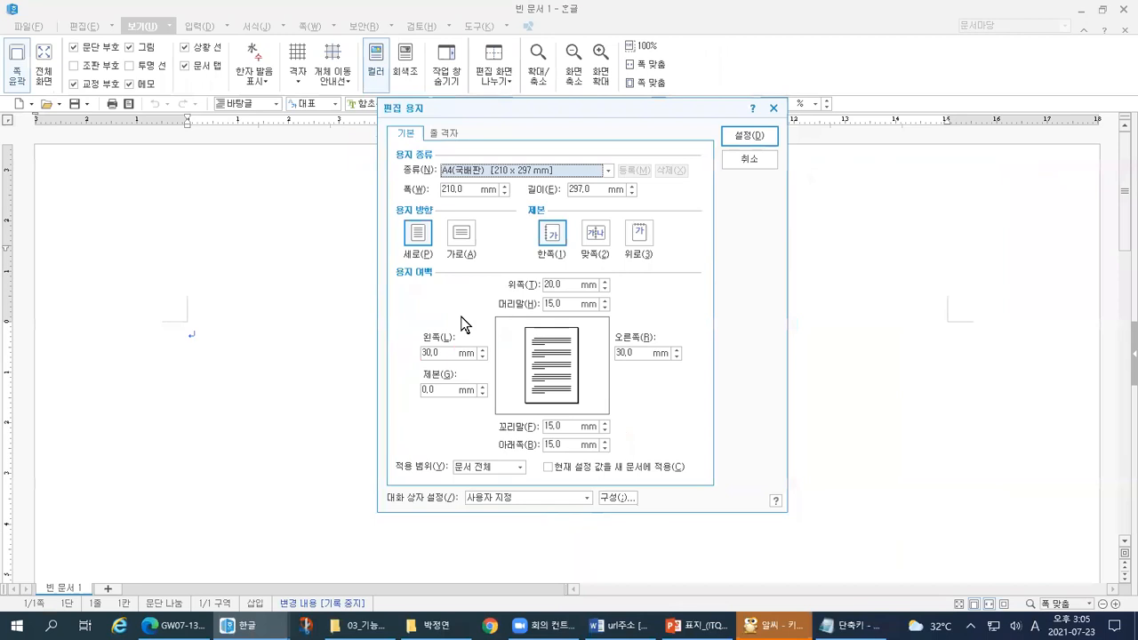
# Close and reopen the page setup dialog, and box the 위쪽 value with red arrows pointing toward it
pyautogui.press('Escape')
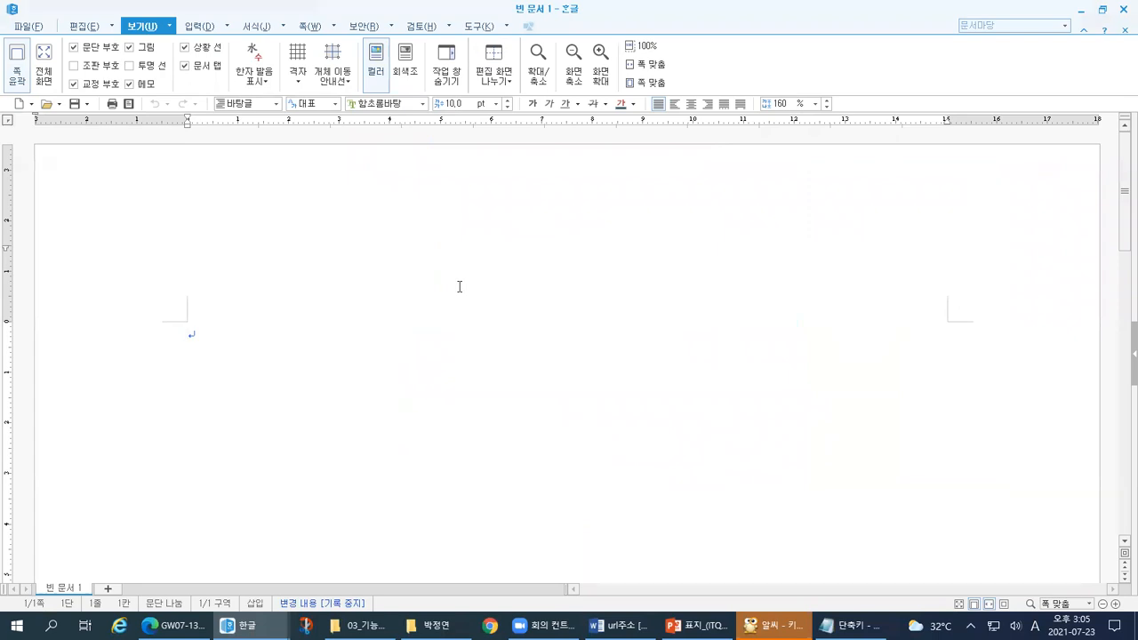
pyautogui.press('F7')
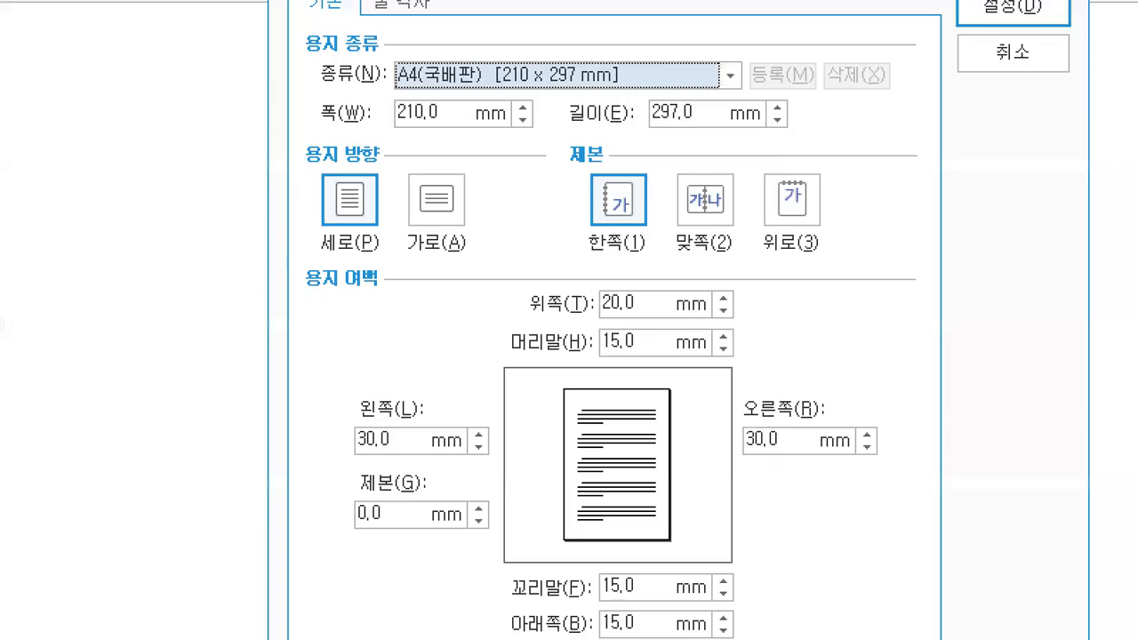
pyautogui.moveTo(598, 317)
pyautogui.mouseDown()
pyautogui.moveTo(635, 316)
pyautogui.moveTo(637, 292)
pyautogui.moveTo(594, 297)
pyautogui.moveTo(598, 316)
pyautogui.mouseUp()
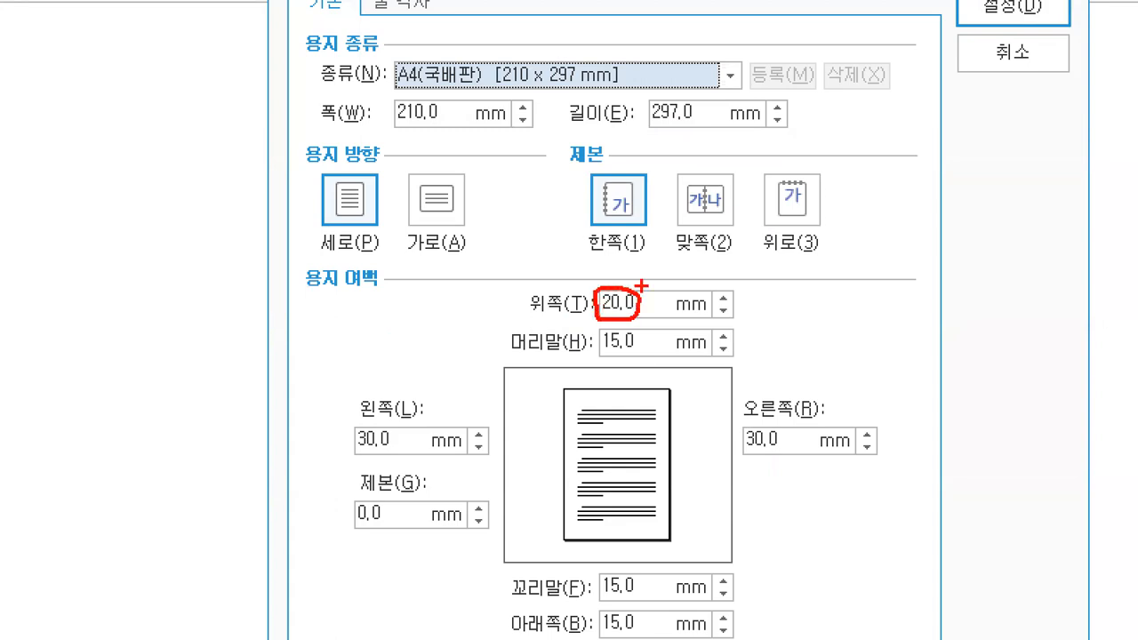
pyautogui.moveTo(658, 267)
pyautogui.mouseDown()
pyautogui.moveTo(642, 290)
pyautogui.moveTo(661, 283)
pyautogui.mouseUp()
pyautogui.moveTo(971, 239)
pyautogui.mouseDown()
pyautogui.moveTo(852, 281)
pyautogui.moveTo(870, 290)
pyautogui.mouseUp()
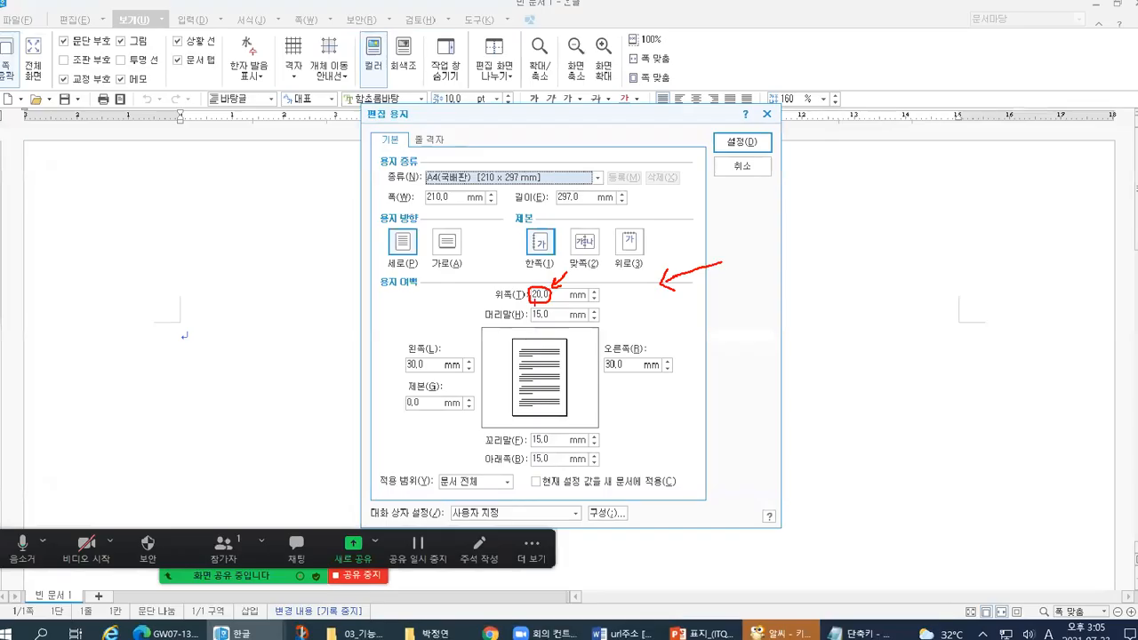
# Select the 위쪽 margin value and annotate it by underlining its label and sketching an empty box beside the field
pyautogui.click(546, 294)
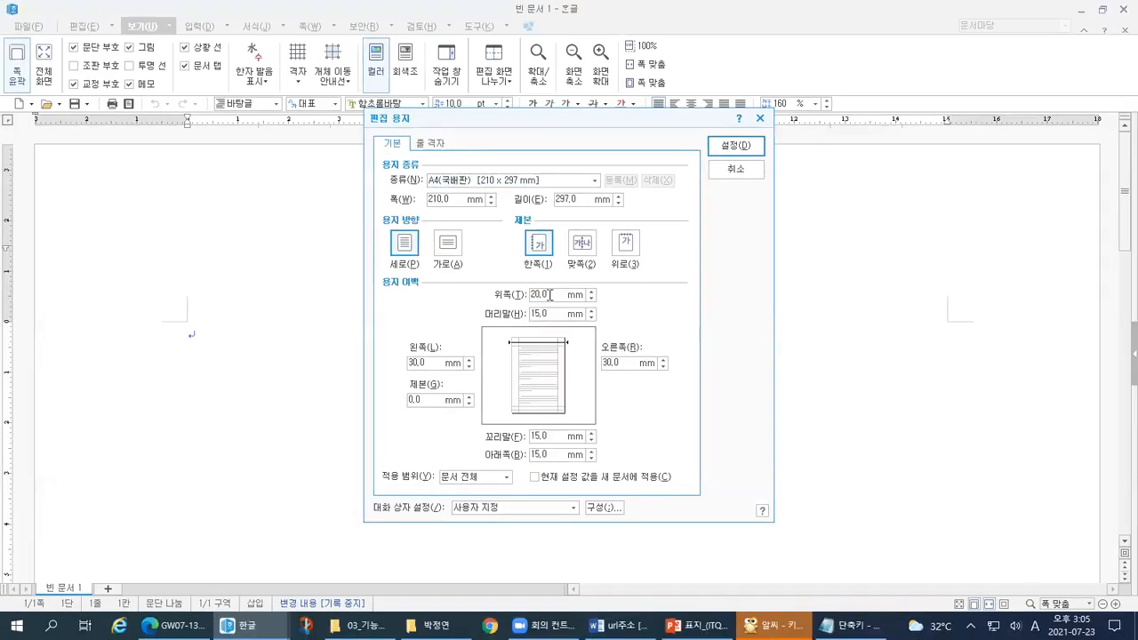
pyautogui.moveTo(546, 294); pyautogui.dragTo(524, 294)
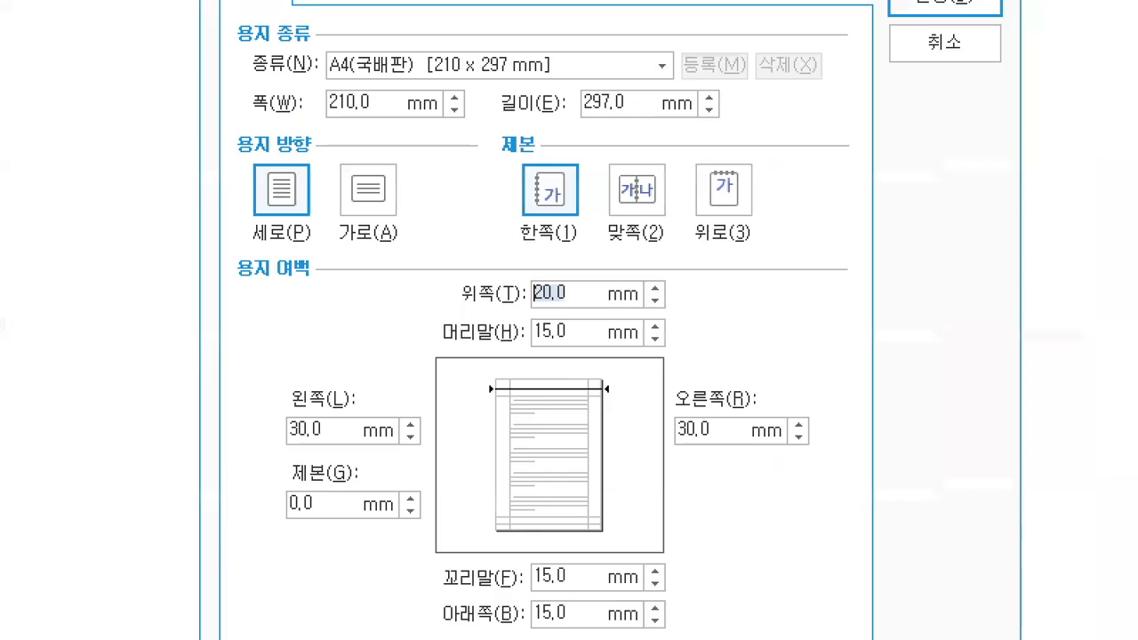
pyautogui.click(527, 296)
pyautogui.moveTo(457, 308); pyautogui.dragTo(523, 305)
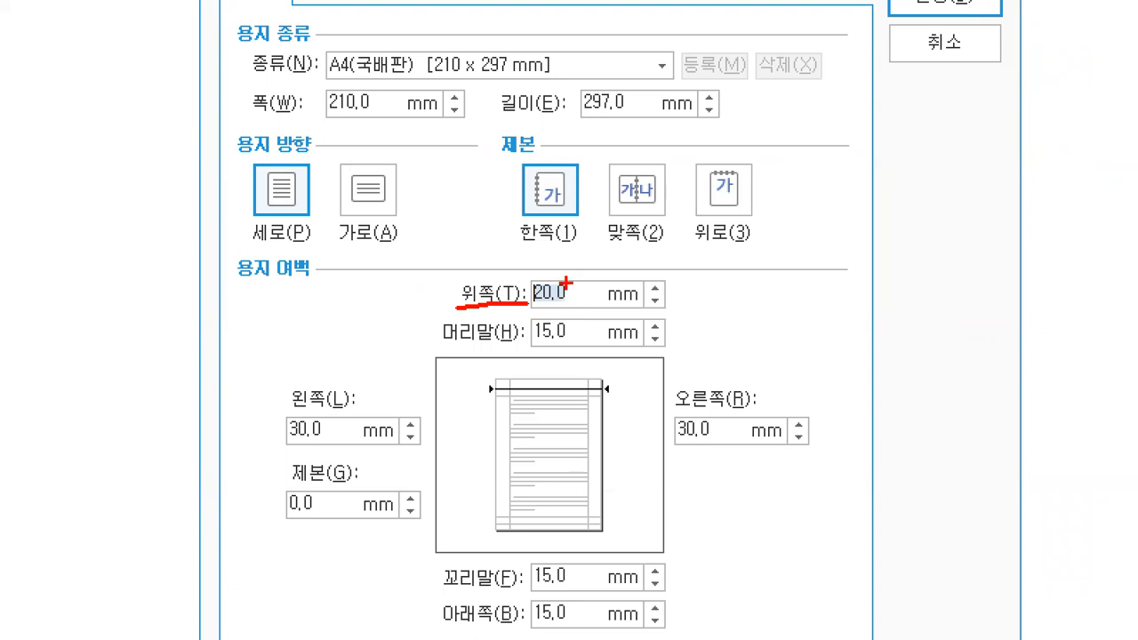
pyautogui.moveTo(761, 255)
pyautogui.mouseDown()
pyautogui.moveTo(758, 306)
pyautogui.moveTo(880, 277)
pyautogui.moveTo(800, 248)
pyautogui.moveTo(759, 255)
pyautogui.mouseUp()
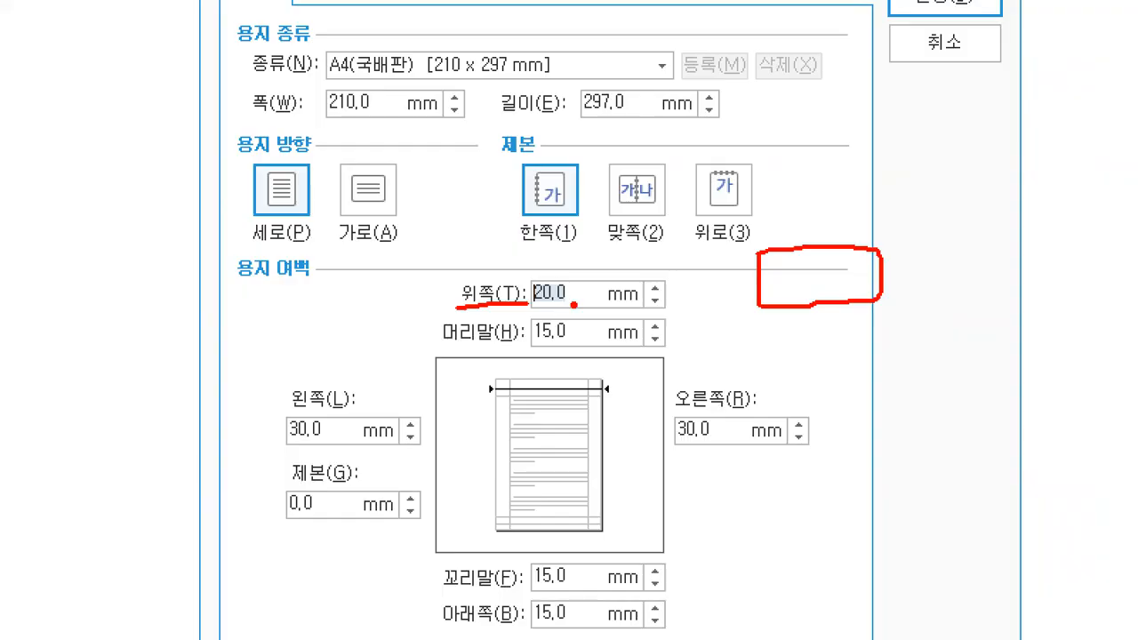
# Clear the annotations, magnify the 위쪽 value, underline it in red with a stroke above it, and set the margin to 10 mm
pyautogui.press('Escape')
pyautogui.hotkey('ctrl', '1')
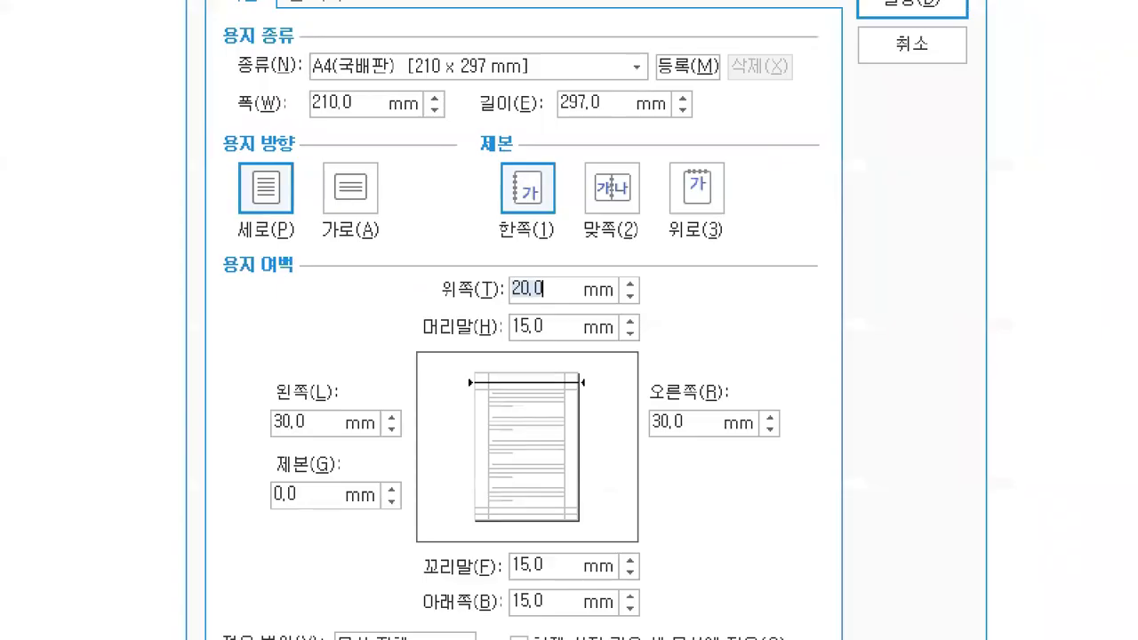
pyautogui.scroll(10, 548, 301)
pyautogui.scroll(5, 569, 312)
pyautogui.click(814, 350)
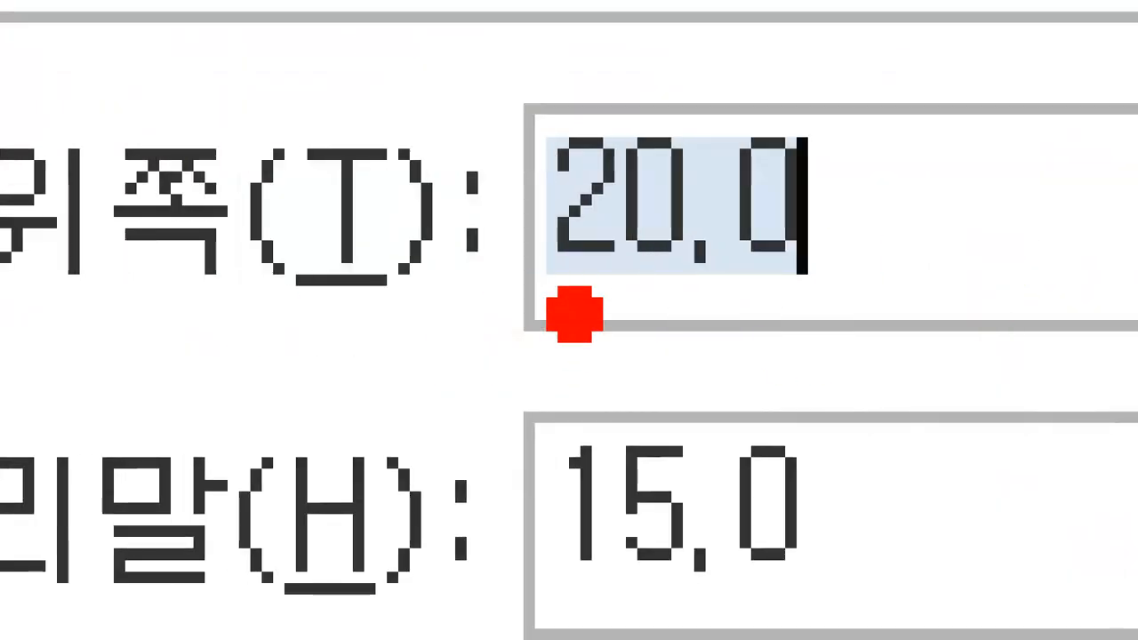
pyautogui.moveTo(564, 315); pyautogui.dragTo(779, 314)
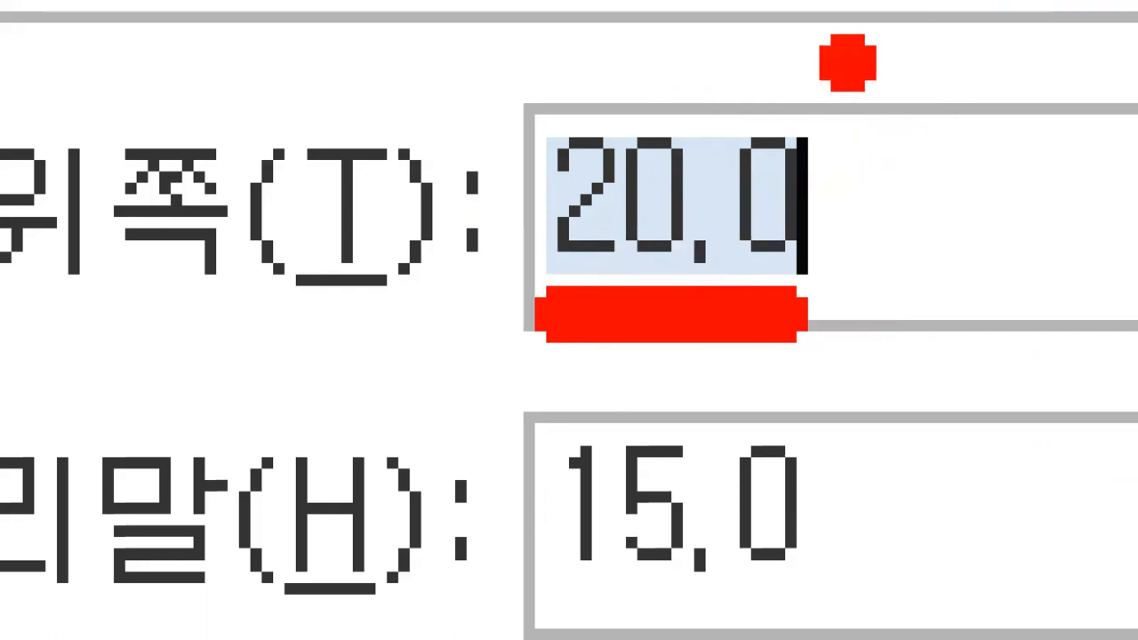
pyautogui.moveTo(847, 62)
pyautogui.mouseDown()
pyautogui.moveTo(582, 125)
pyautogui.moveTo(573, 142)
pyautogui.mouseUp()
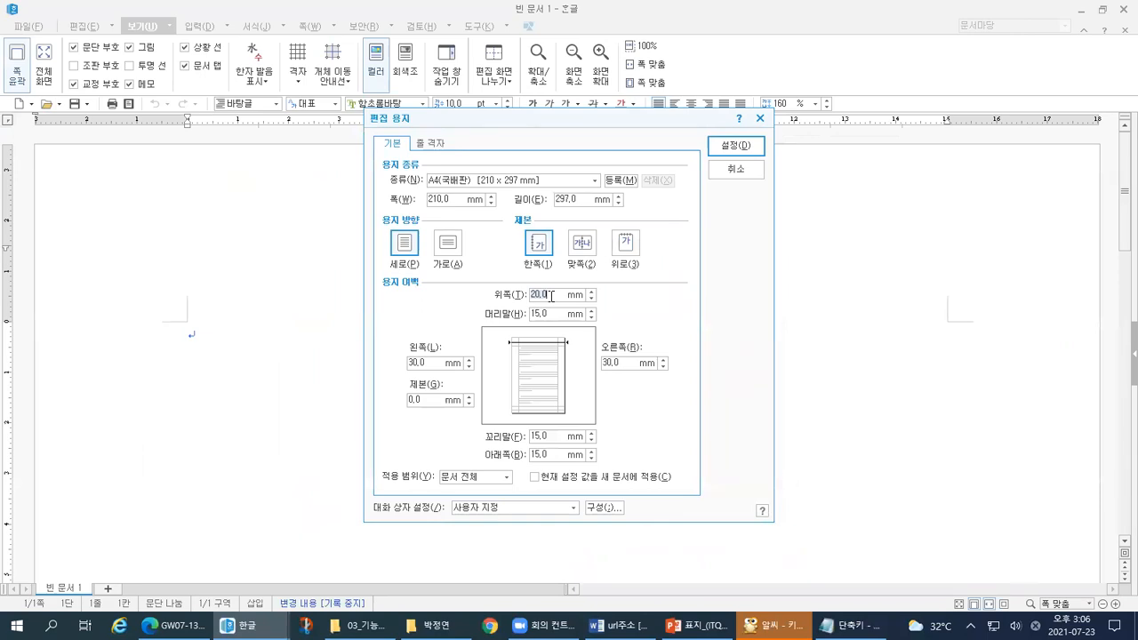
pyautogui.write('10')
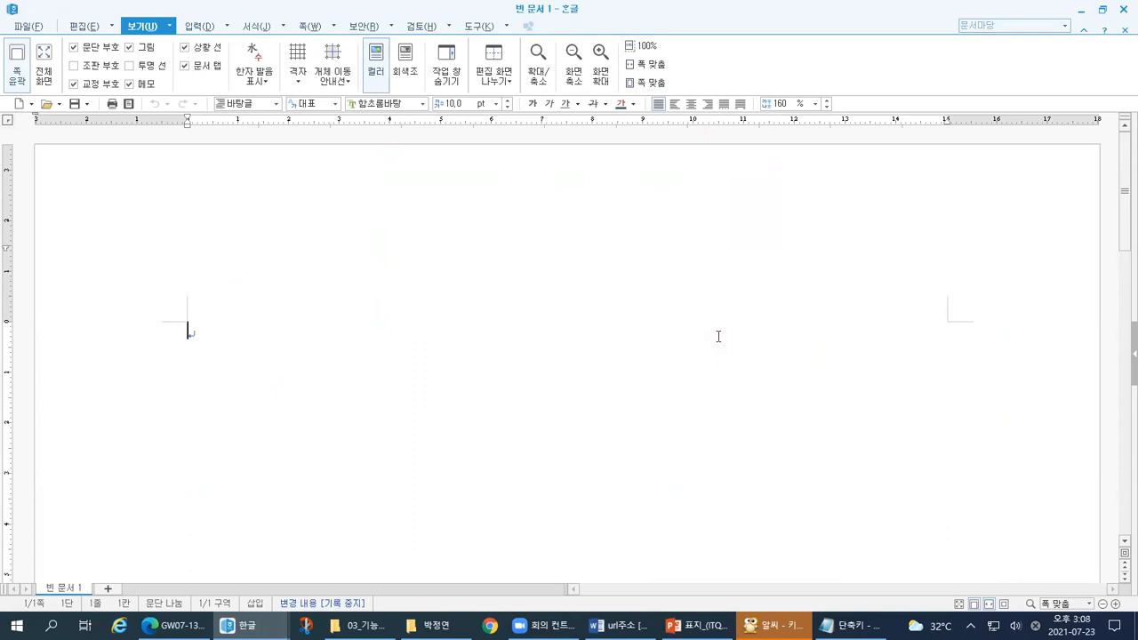
# Reopen page setup, mark the 용지 여백 heading and 위쪽 value in red, and set the 위쪽 margin to 10 mm
pyautogui.press('F7')
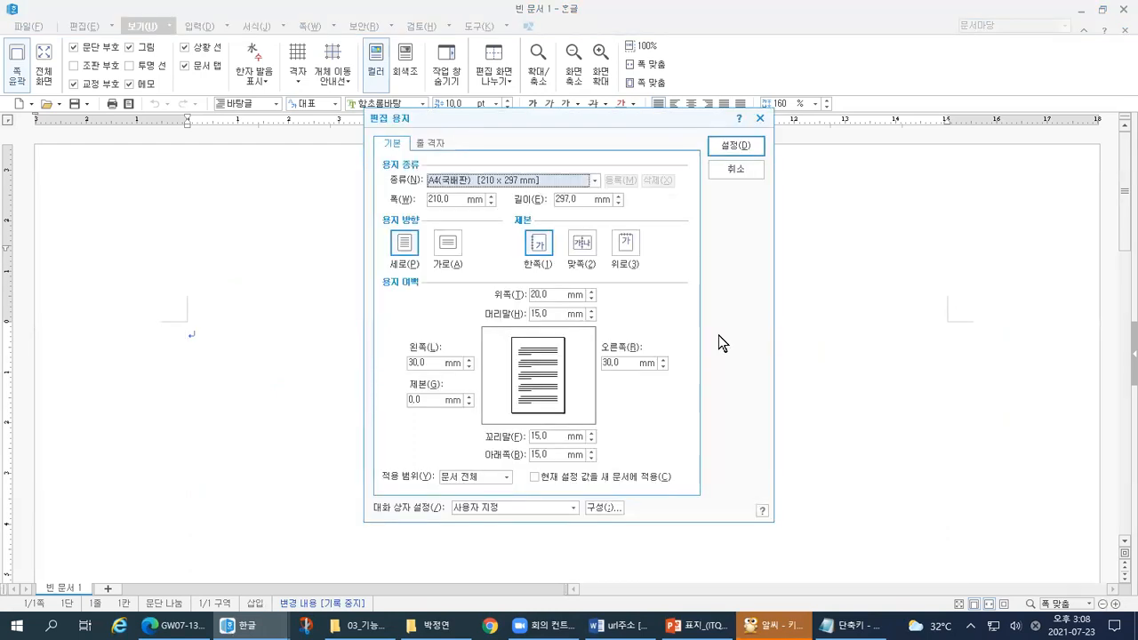
pyautogui.moveTo(376, 296); pyautogui.dragTo(399, 296)
pyautogui.moveTo(161, 249); pyautogui.dragTo(216, 238)
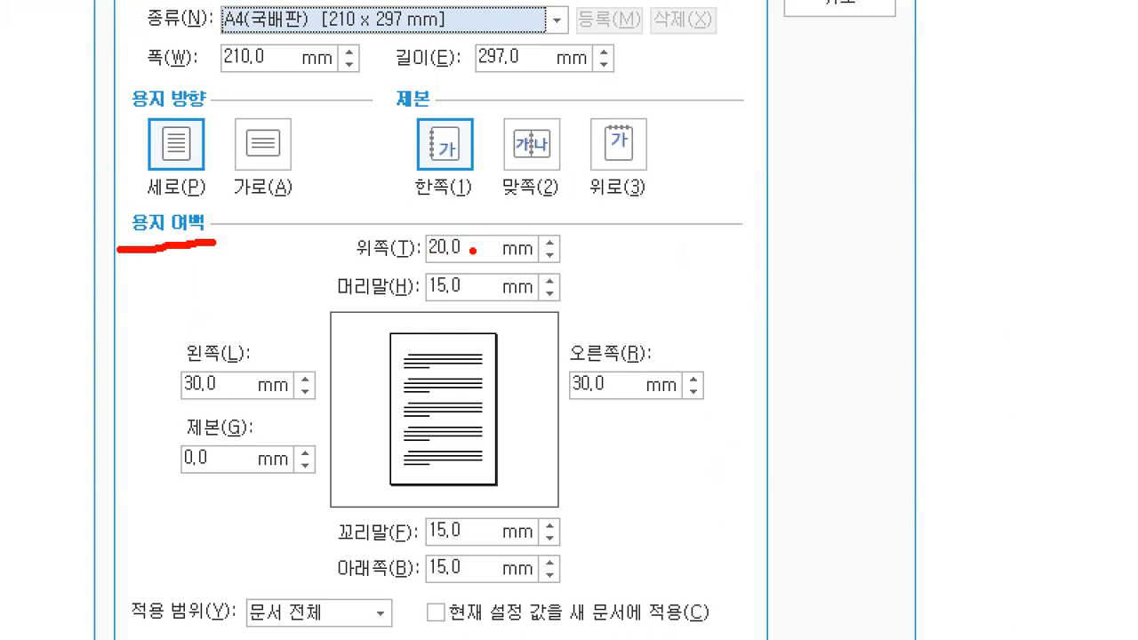
pyautogui.moveTo(458, 241)
pyautogui.mouseDown()
pyautogui.moveTo(427, 249)
pyautogui.moveTo(460, 255)
pyautogui.moveTo(447, 264)
pyautogui.mouseUp()
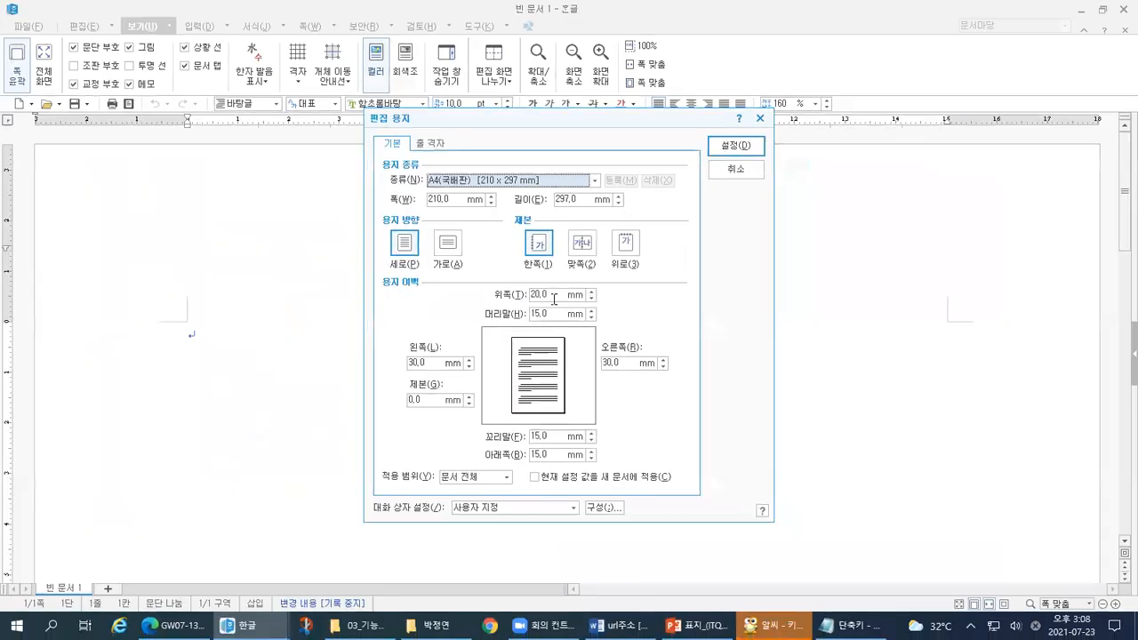
pyautogui.write('10')
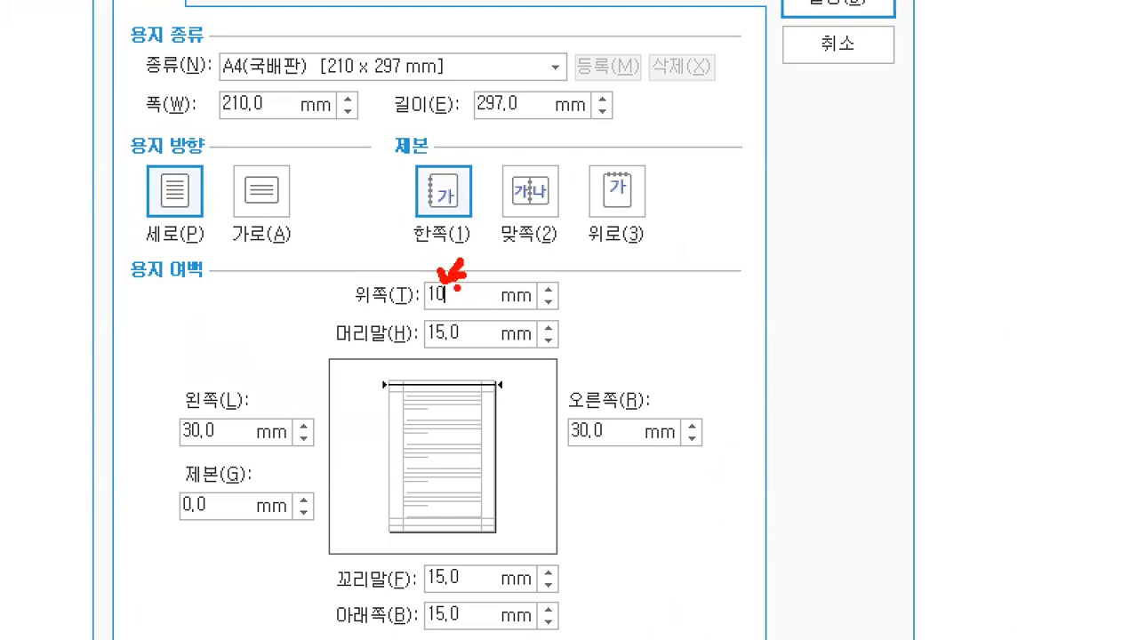
# Handwrite Tab in red beside the 위쪽 field, and box the Tab key on the keyboard image in 알씨
pyautogui.moveTo(594, 264)
pyautogui.mouseDown()
pyautogui.moveTo(633, 265)
pyautogui.moveTo(615, 304)
pyautogui.moveTo(662, 289)
pyautogui.moveTo(669, 311)
pyautogui.mouseUp()
pyautogui.moveTo(672, 258)
pyautogui.mouseDown()
pyautogui.moveTo(678, 314)
pyautogui.moveTo(642, 309)
pyautogui.mouseUp()
pyautogui.click(722, 298)
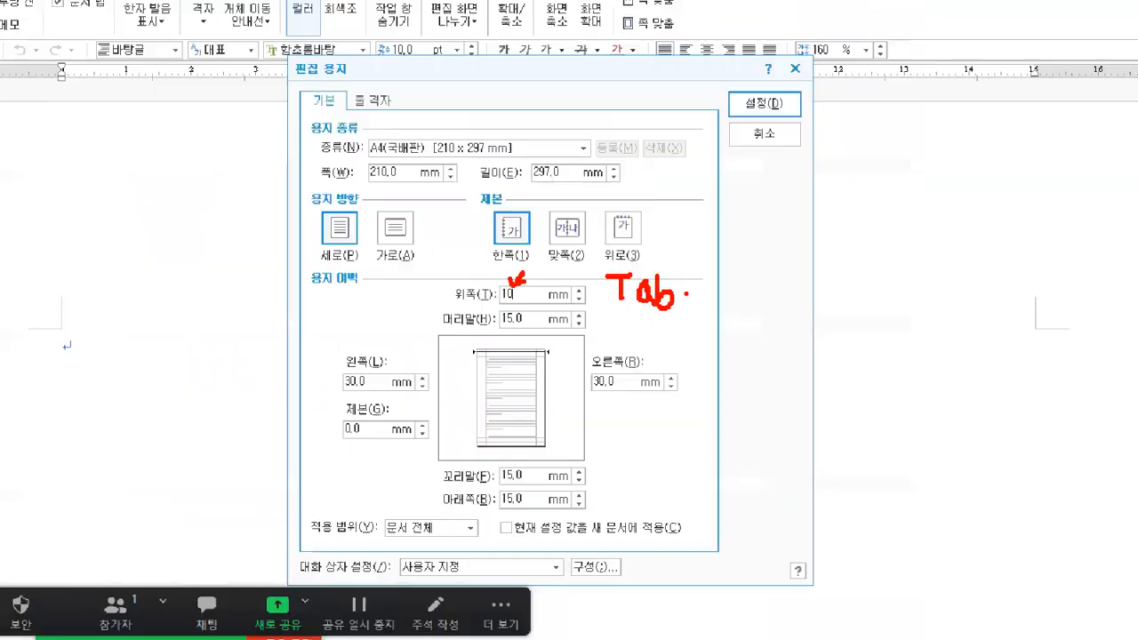
pyautogui.hotkey('alt', 'Tab')
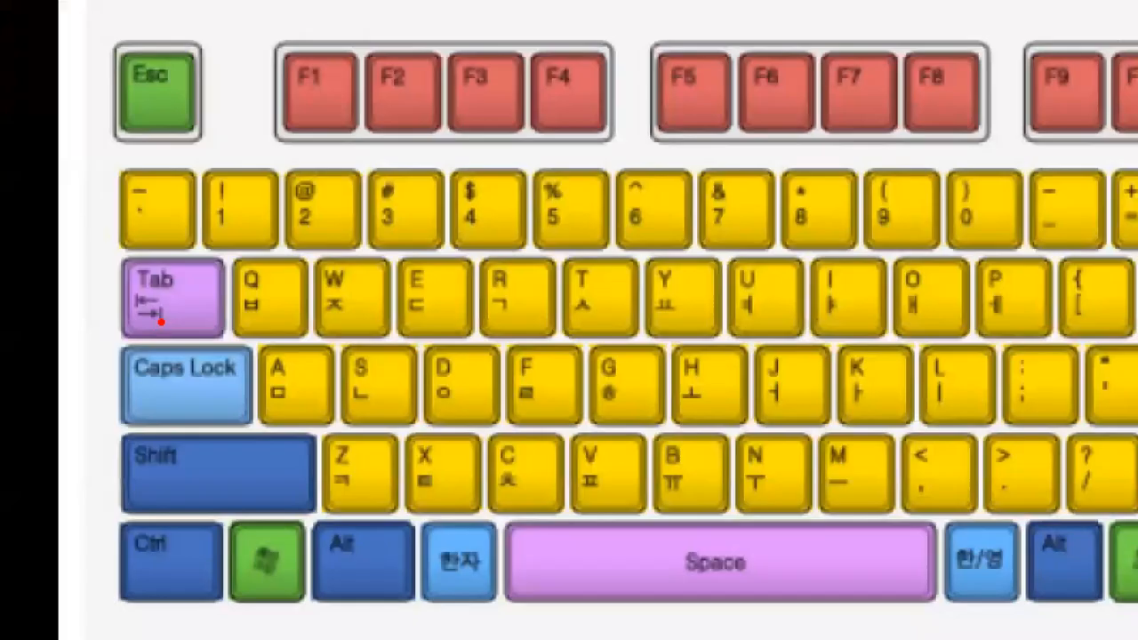
pyautogui.moveTo(89, 337)
pyautogui.mouseDown()
pyautogui.moveTo(222, 313)
pyautogui.moveTo(135, 263)
pyautogui.moveTo(96, 348)
pyautogui.mouseUp()
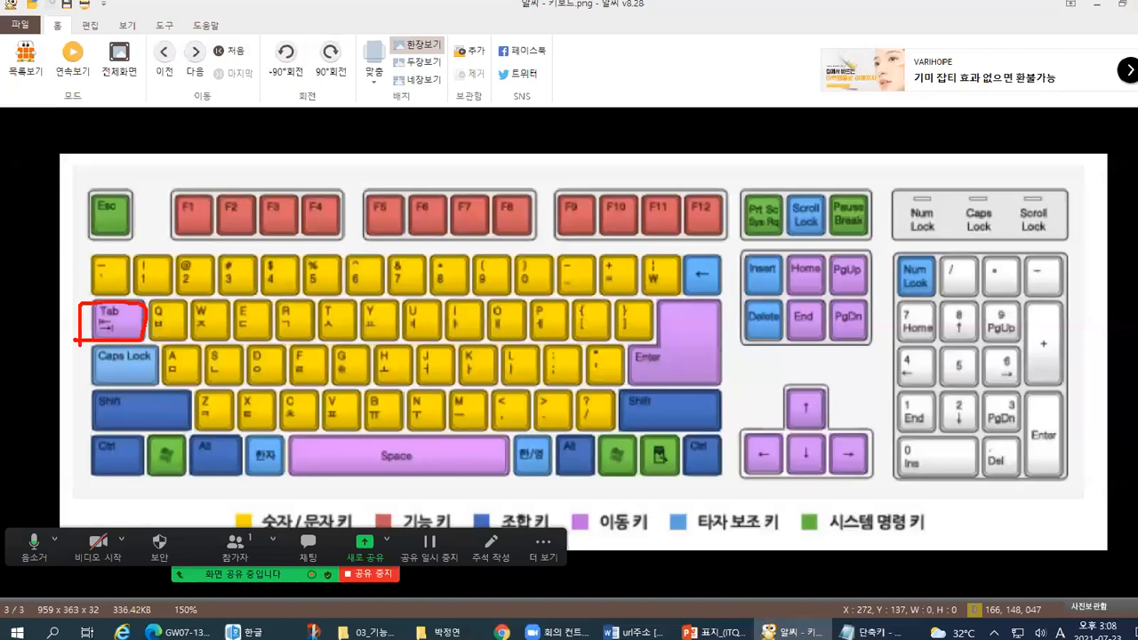
# Switch back to the page setup dialog in 한글, and add a red arrow and underline at the 위쪽 margin
pyautogui.hotkey('alt', 'Tab')
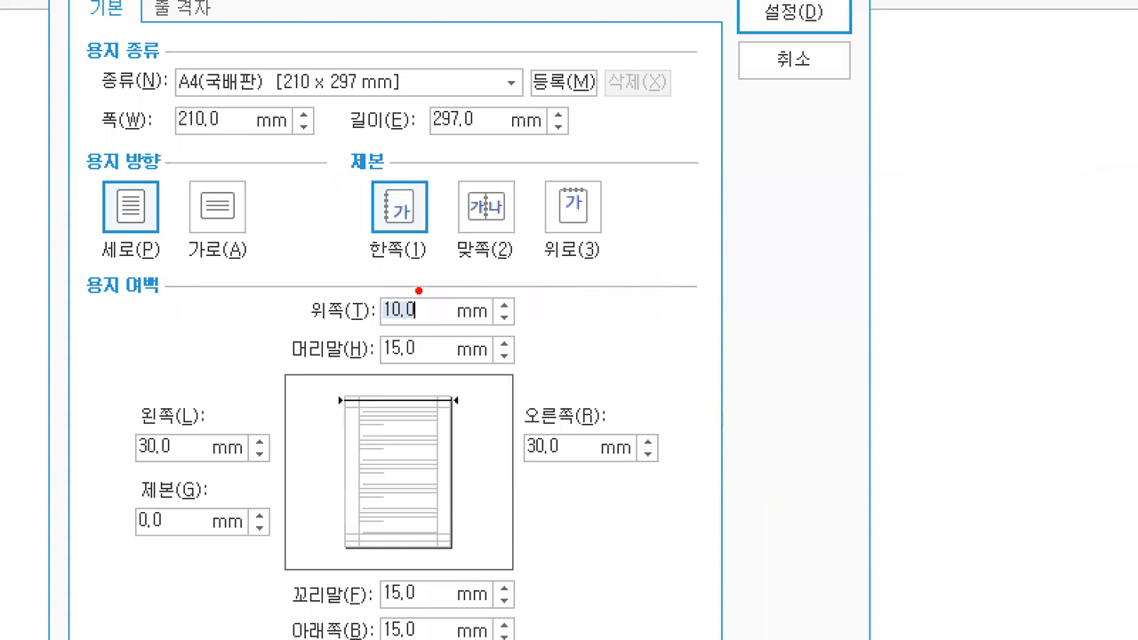
pyautogui.moveTo(418, 290)
pyautogui.mouseDown()
pyautogui.moveTo(432, 282)
pyautogui.moveTo(424, 303)
pyautogui.mouseUp()
pyautogui.moveTo(294, 325); pyautogui.dragTo(417, 326)
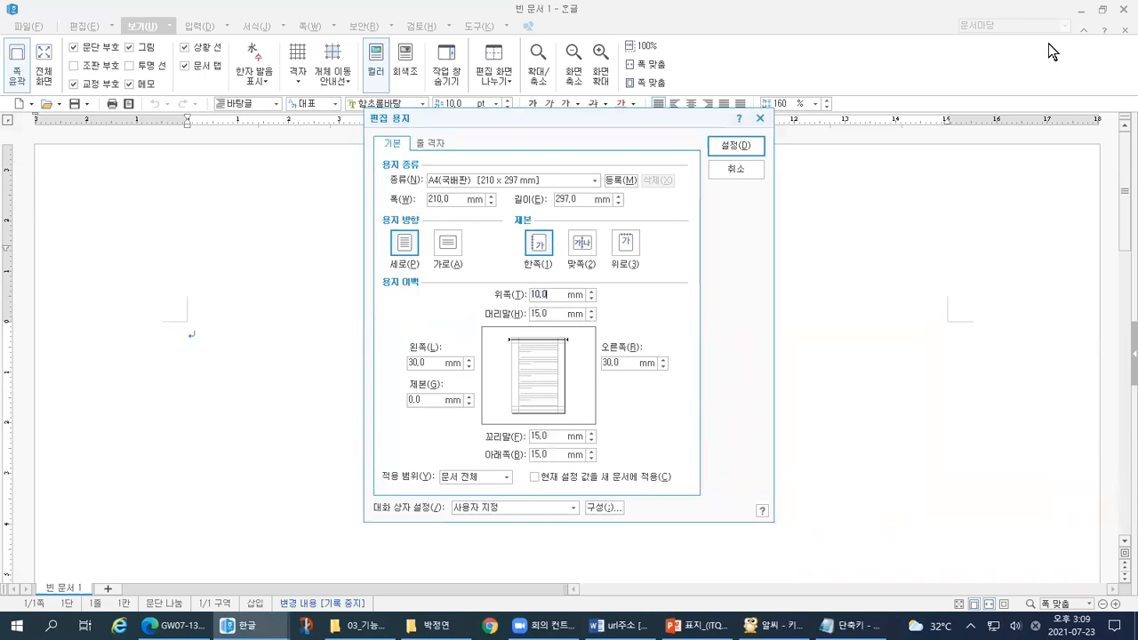
# Set the 아래쪽 margin to 10 mm and the 왼쪽 margin to 11 mm
pyautogui.hotkey('alt', 'b')
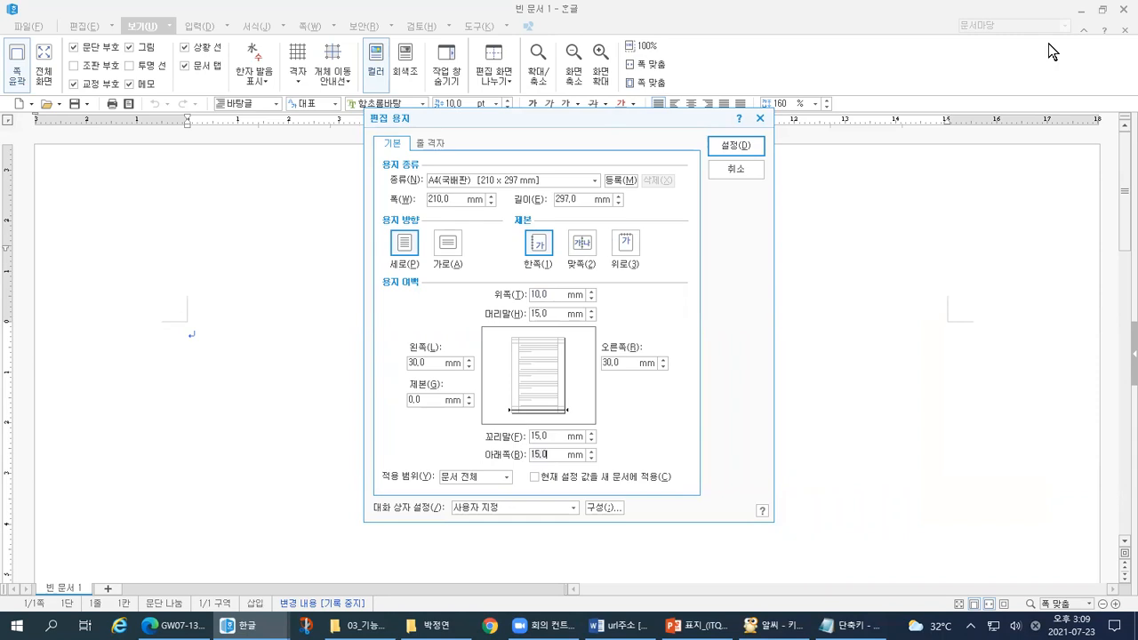
pyautogui.write('10')
pyautogui.hotkey('alt', 'l')
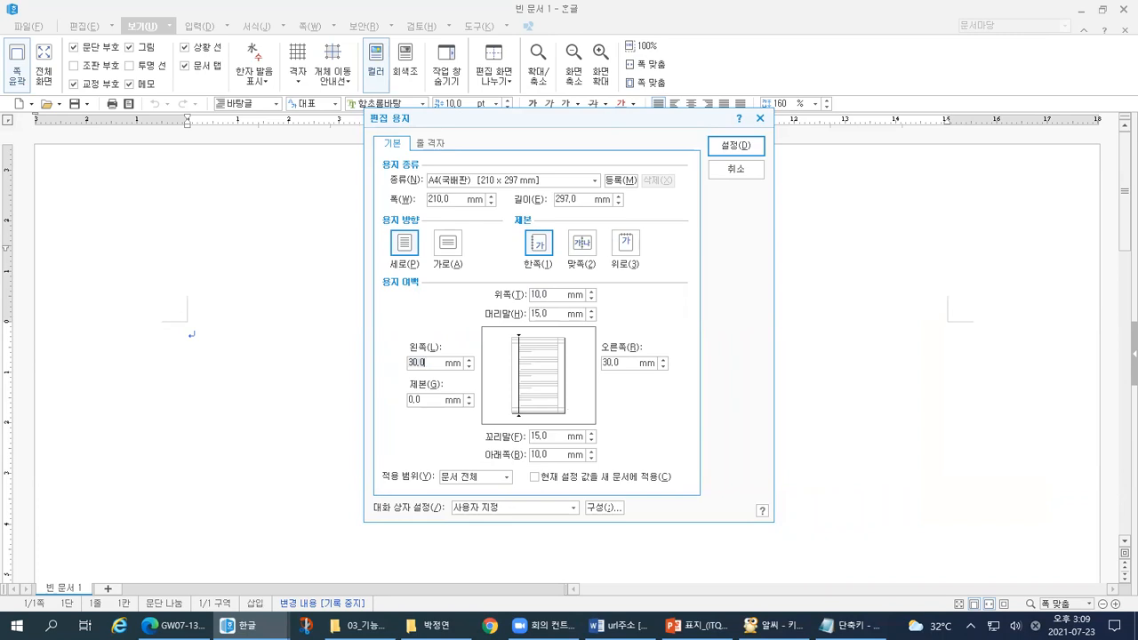
pyautogui.write('11')
# Set the 오른쪽 margin to 11 mm
pyautogui.click(619, 363)
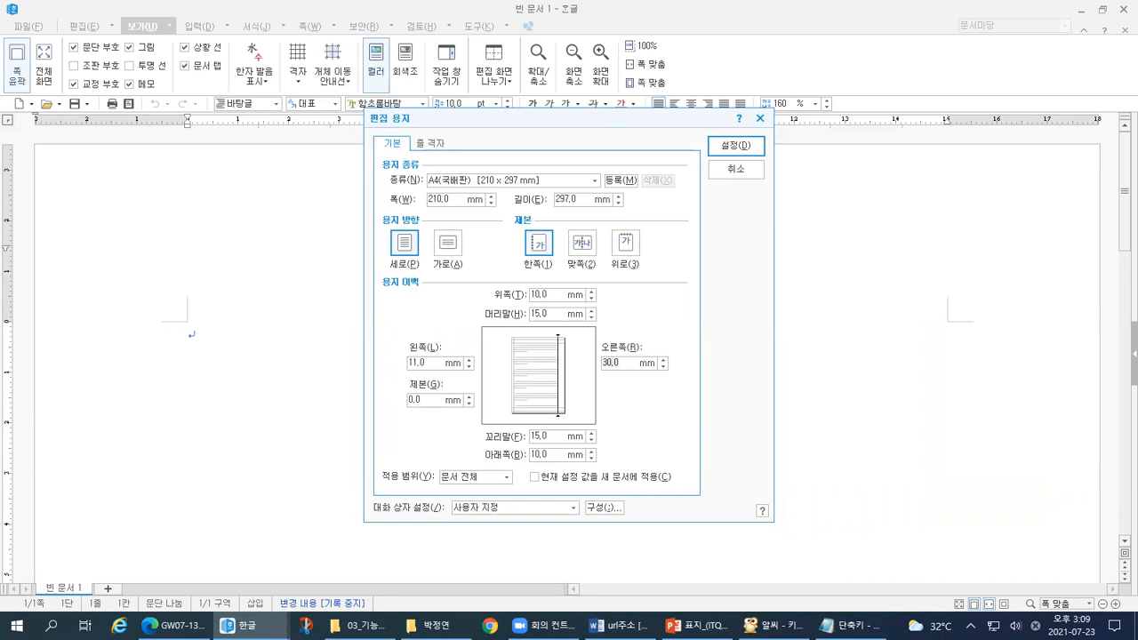
pyautogui.press('BackSpace')
pyautogui.press('BackSpace')
pyautogui.press('BackSpace')
pyautogui.press('BackSpace')
pyautogui.write('11')
# Set the 머리말 and 꼬리말 margins to 10 mm each
pyautogui.click(548, 314)
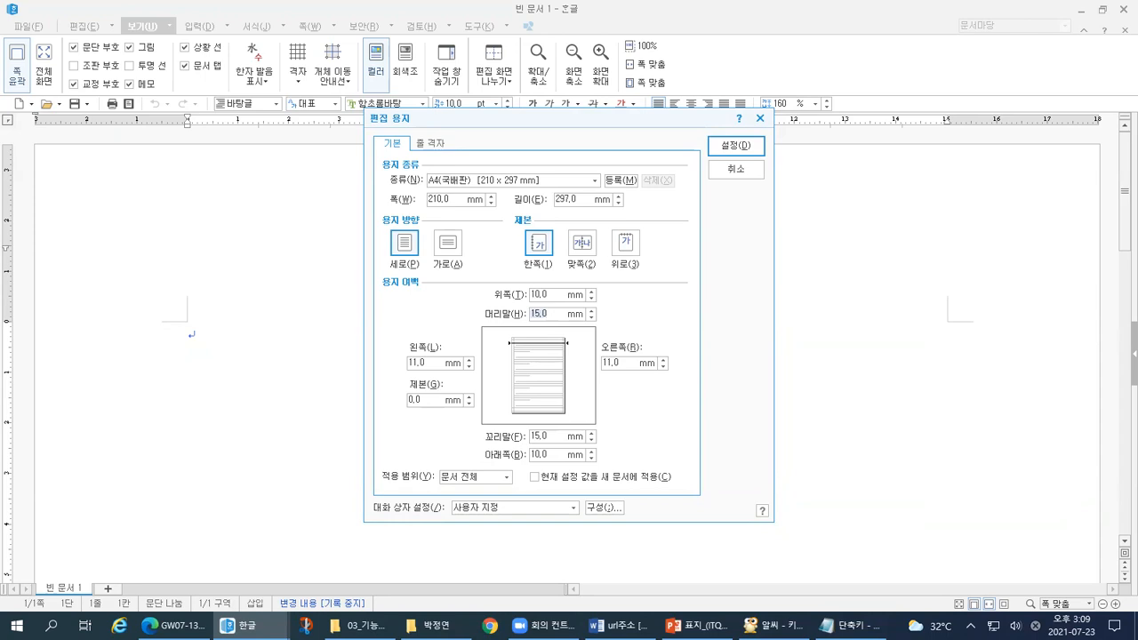
pyautogui.write('10')
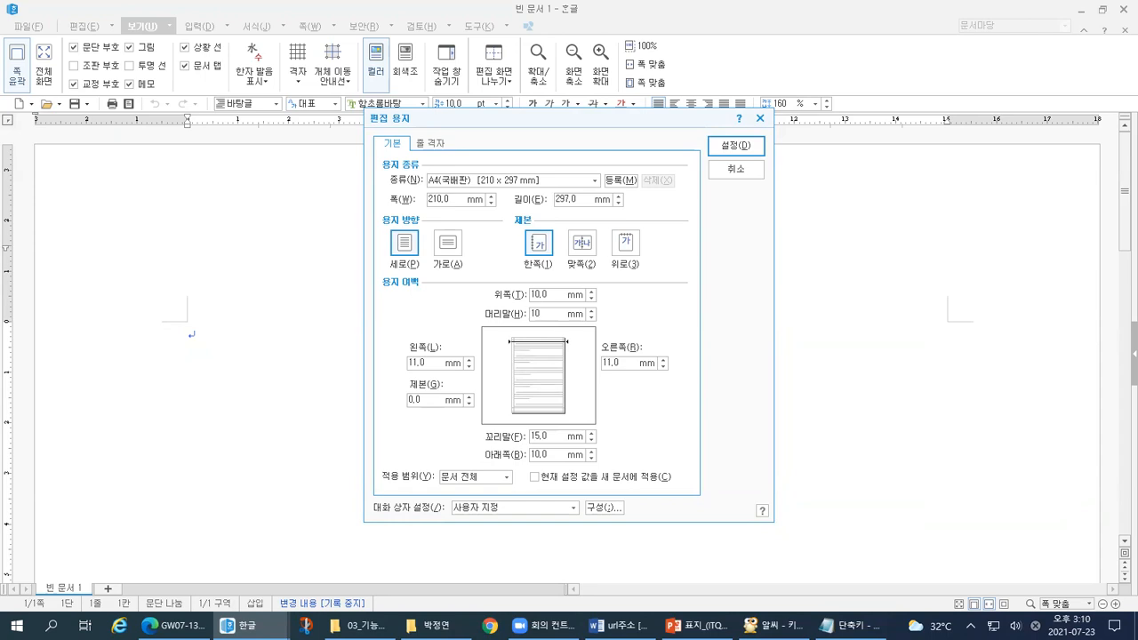
pyautogui.press('Tab')
pyautogui.write('10')
pyautogui.press('Tab')
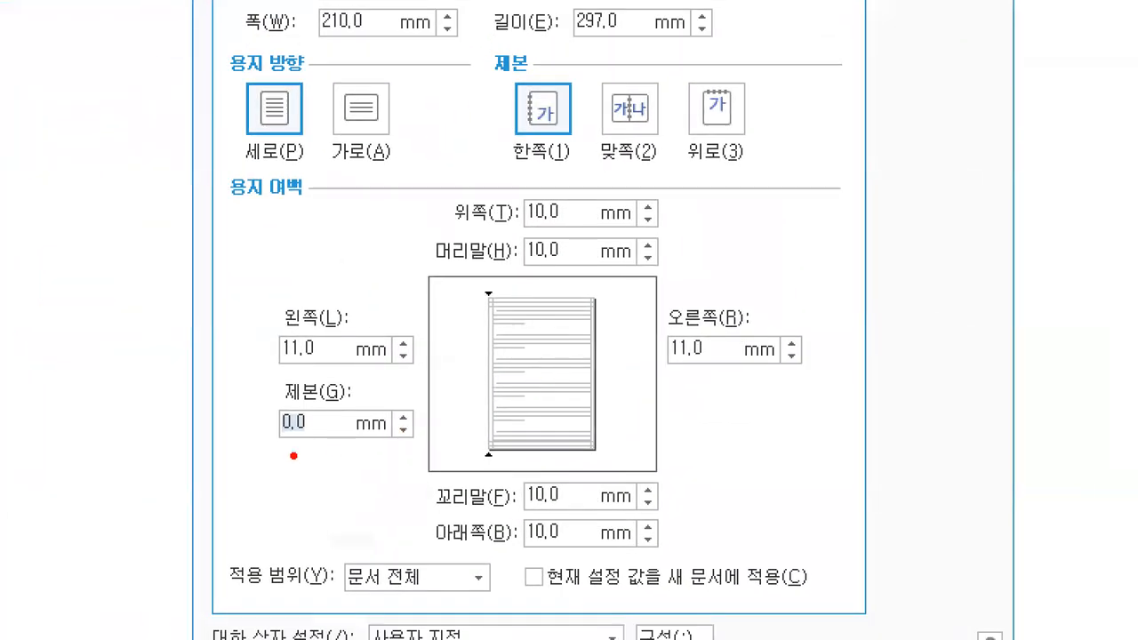
# Underline the 제본 value and 용지 여백 heading in red, and add a check mark and handwritten 10 at 위쪽
pyautogui.moveTo(261, 451); pyautogui.dragTo(328, 451)
pyautogui.moveTo(222, 233); pyautogui.dragTo(331, 203)
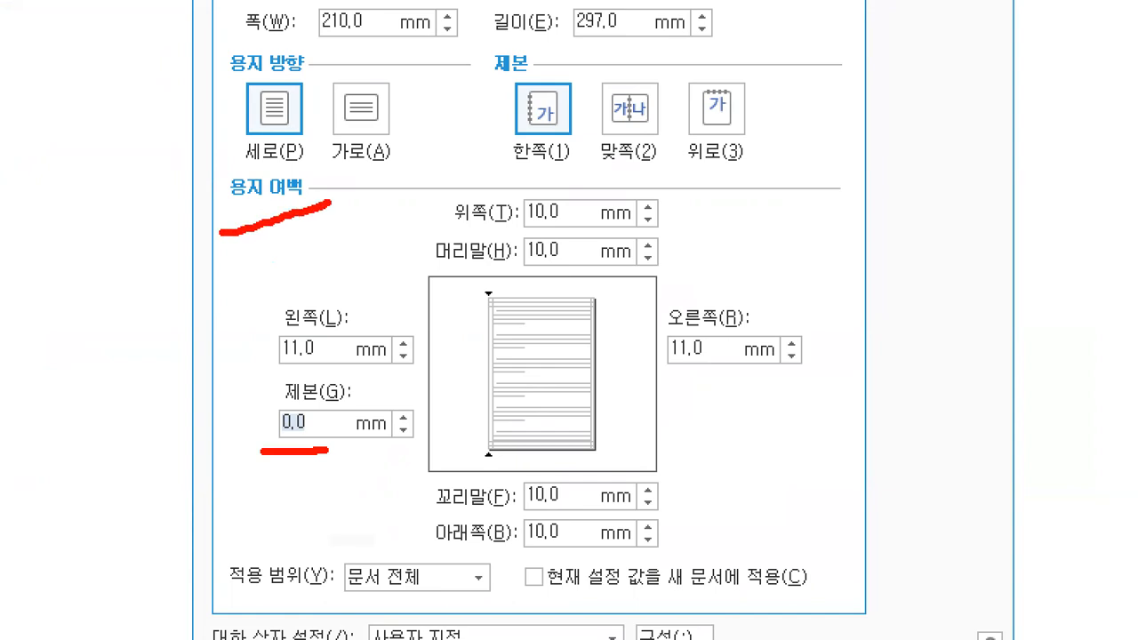
pyautogui.moveTo(467, 189); pyautogui.dragTo(492, 186)
pyautogui.moveTo(584, 198)
pyautogui.mouseDown()
pyautogui.moveTo(585, 227)
pyautogui.moveTo(592, 199)
pyautogui.mouseUp()
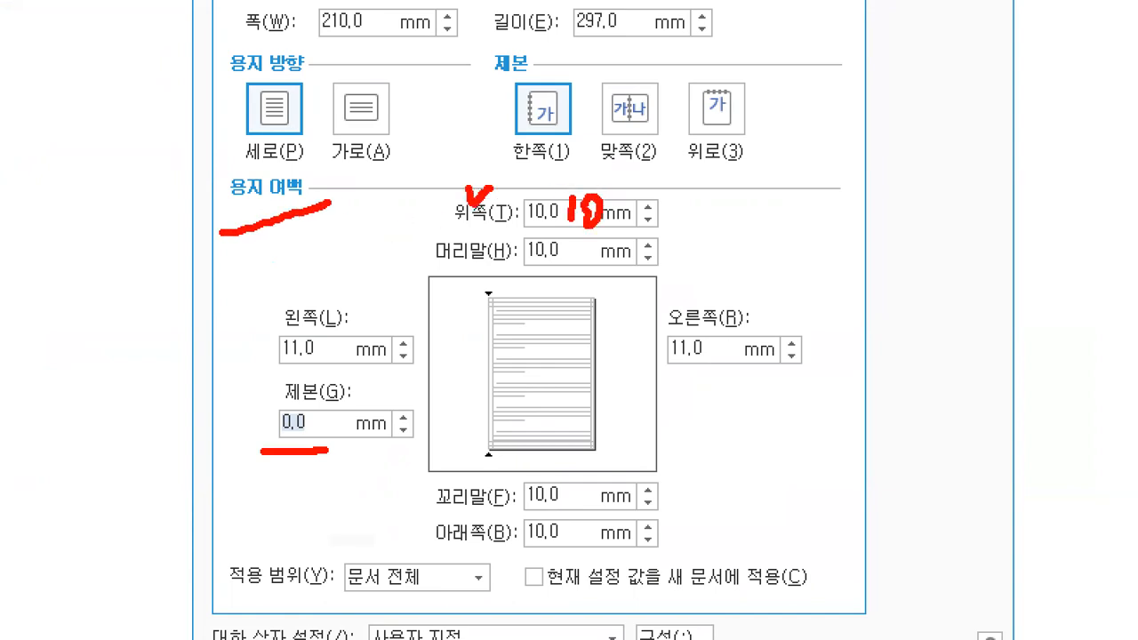
# Handwrite 10 beside 아래쪽, 머리말 and 꼬리말 and 11 beside 왼쪽 and 오른쪽, mark 제본 with strokes, and cancel page setup
pyautogui.moveTo(570, 524)
pyautogui.mouseDown()
pyautogui.moveTo(567, 548)
pyautogui.moveTo(597, 528)
pyautogui.moveTo(584, 515)
pyautogui.mouseUp()
pyautogui.moveTo(331, 335); pyautogui.dragTo(329, 356)
pyautogui.moveTo(346, 336); pyautogui.dragTo(340, 362)
pyautogui.moveTo(735, 328)
pyautogui.mouseDown()
pyautogui.moveTo(729, 360)
pyautogui.moveTo(740, 362)
pyautogui.mouseUp()
pyautogui.moveTo(587, 247)
pyautogui.mouseDown()
pyautogui.moveTo(576, 274)
pyautogui.moveTo(601, 265)
pyautogui.mouseUp()
pyautogui.moveTo(585, 475)
pyautogui.mouseDown()
pyautogui.moveTo(576, 498)
pyautogui.moveTo(603, 474)
pyautogui.mouseUp()
pyautogui.moveTo(355, 434)
pyautogui.mouseDown()
pyautogui.moveTo(323, 460)
pyautogui.moveTo(340, 477)
pyautogui.mouseUp()
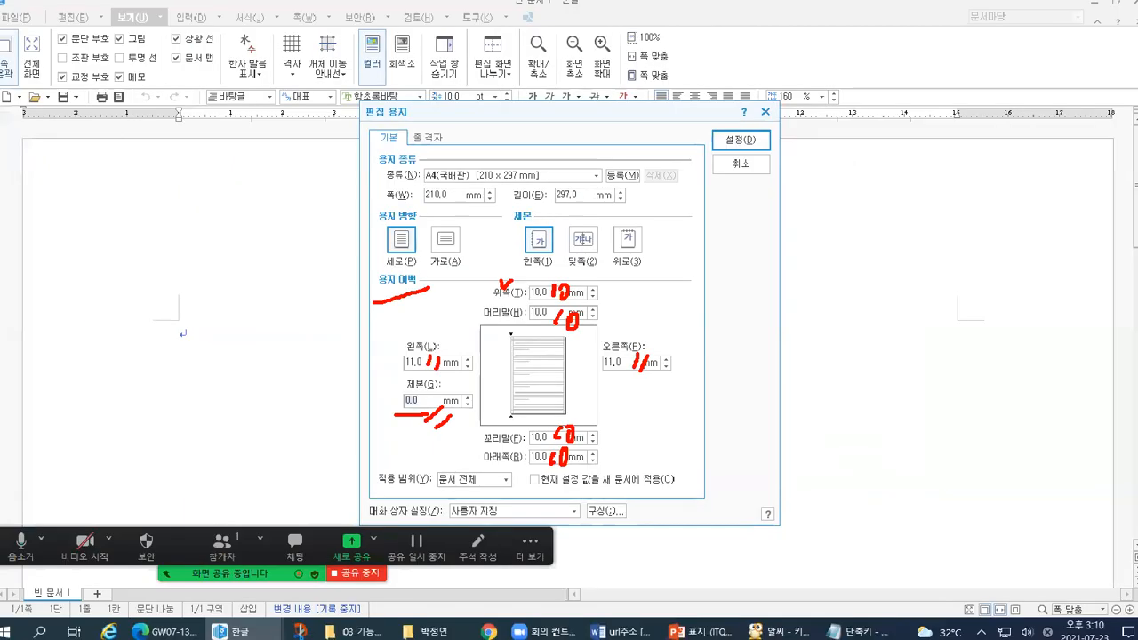
pyautogui.press('Escape')
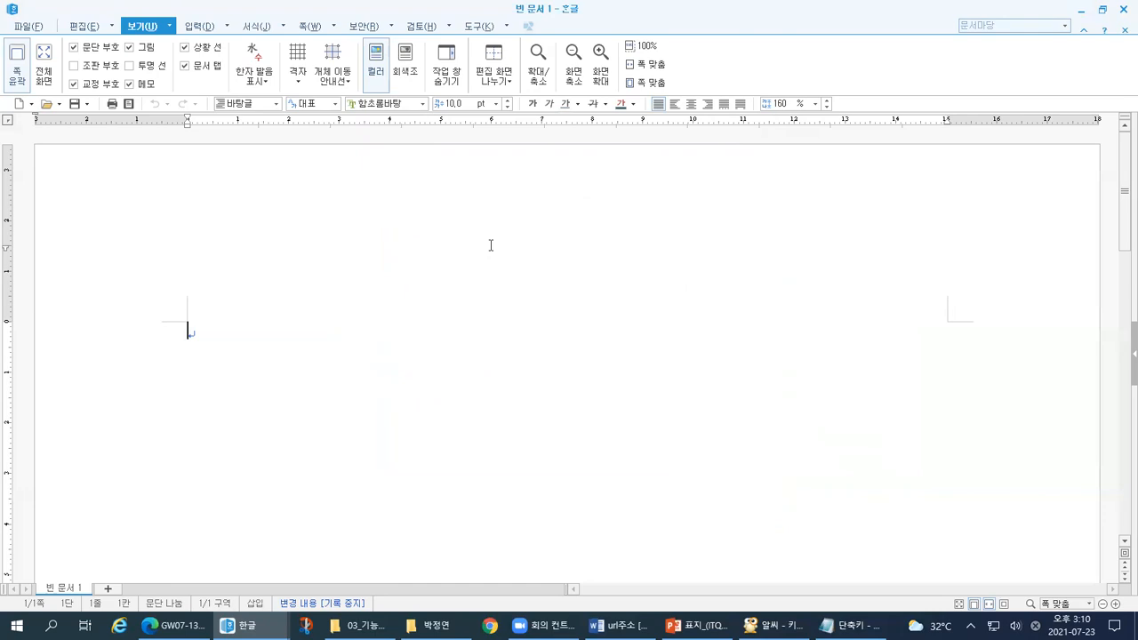
# Reopen page setup, select the 위쪽 value, and annotate it with a red box, an arrow and a check mark
pyautogui.press('F7')
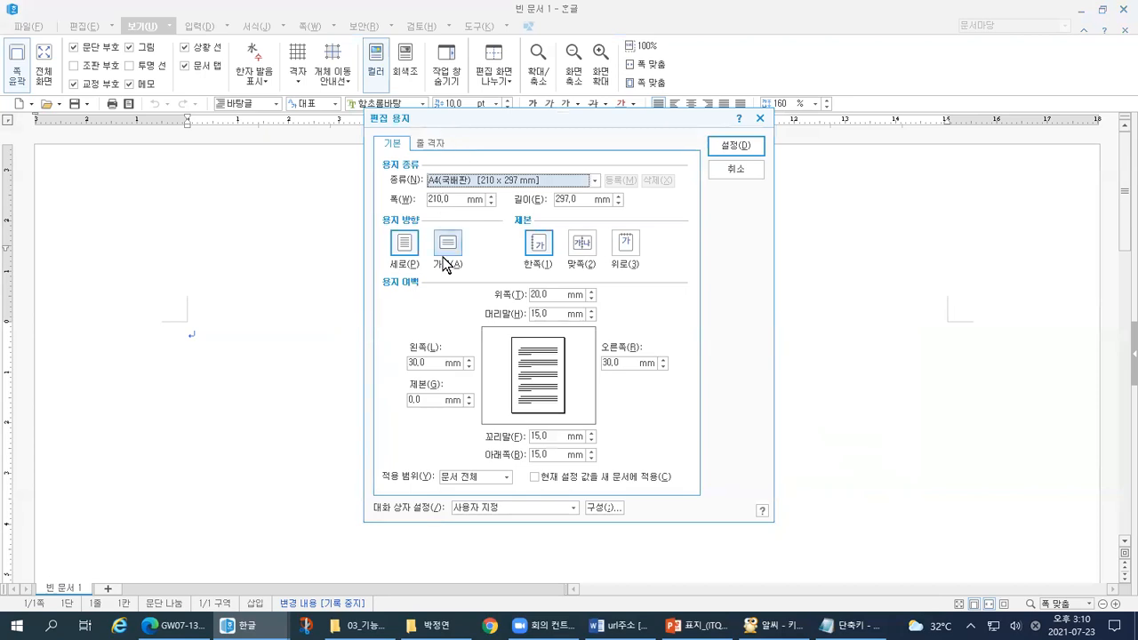
pyautogui.moveTo(532, 298)
pyautogui.mouseDown()
pyautogui.moveTo(589, 281)
pyautogui.moveTo(595, 266)
pyautogui.mouseUp()
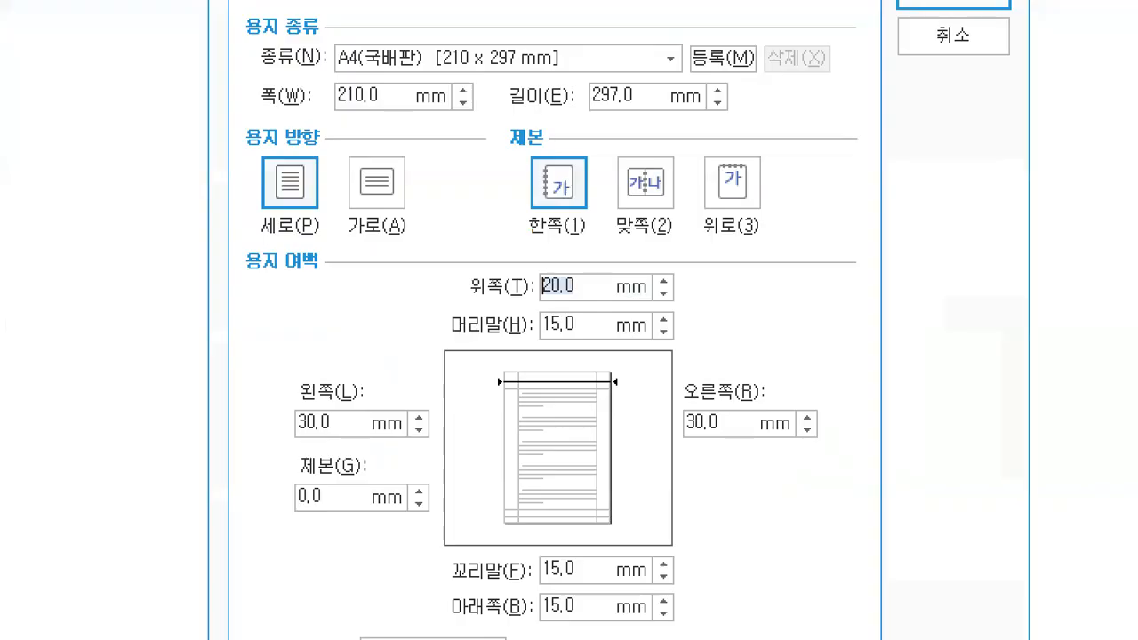
pyautogui.moveTo(928, 184)
pyautogui.mouseDown()
pyautogui.moveTo(933, 205)
pyautogui.moveTo(951, 180)
pyautogui.mouseUp()
pyautogui.moveTo(940, 246); pyautogui.dragTo(827, 250)
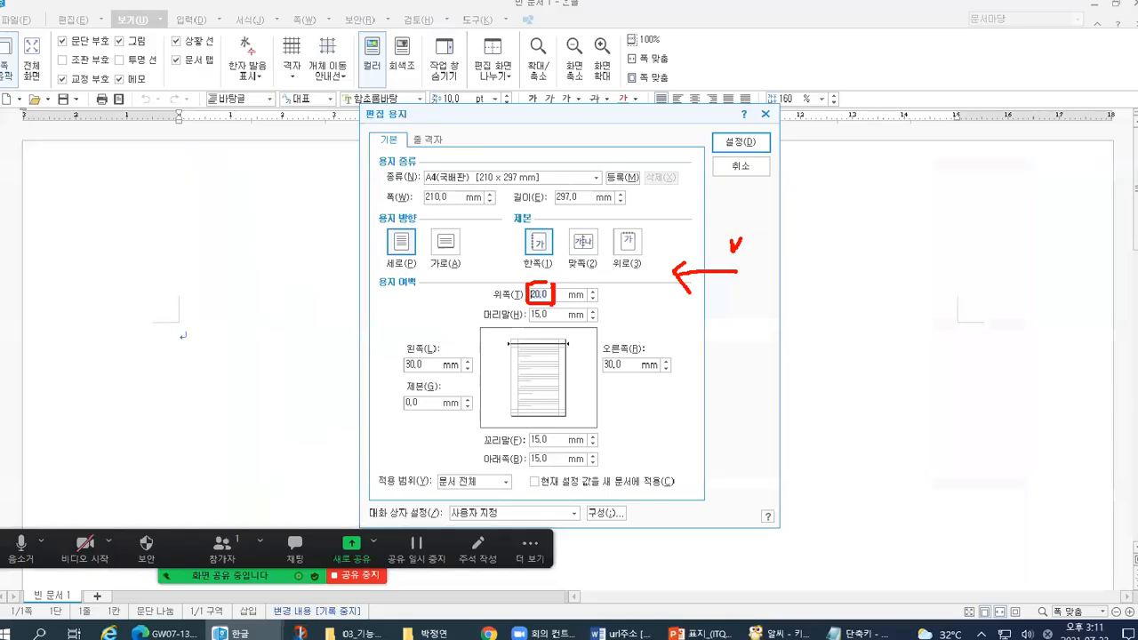
# Set the 위쪽, 아래쪽, 머리말 and 꼬리말 margins to 10 mm and the 왼쪽 and 오른쪽 margins to 11 mm
pyautogui.write('10')
pyautogui.press('Tab')
pyautogui.write('10')
pyautogui.press('Tab')
pyautogui.write('11')
pyautogui.press('Tab')
pyautogui.write('11')
pyautogui.press('Tab')
pyautogui.write('10')
pyautogui.press('Tab')
pyautogui.write('10')
pyautogui.press('Tab')
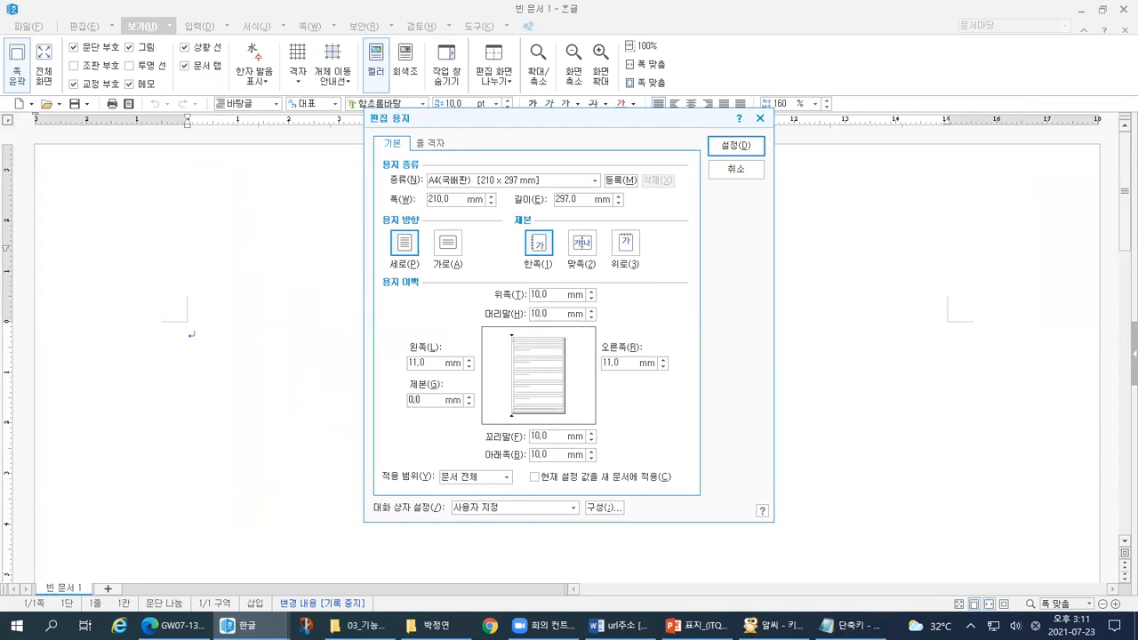
# Underline the 제본 value in red and add check marks beside the 위쪽, 꼬리말, 왼쪽, 오른쪽, 머리말 and 아래쪽 values
pyautogui.hotkey('ctrl', '1')
pyautogui.click(536, 419)
pyautogui.moveTo(272, 410); pyautogui.dragTo(326, 397)
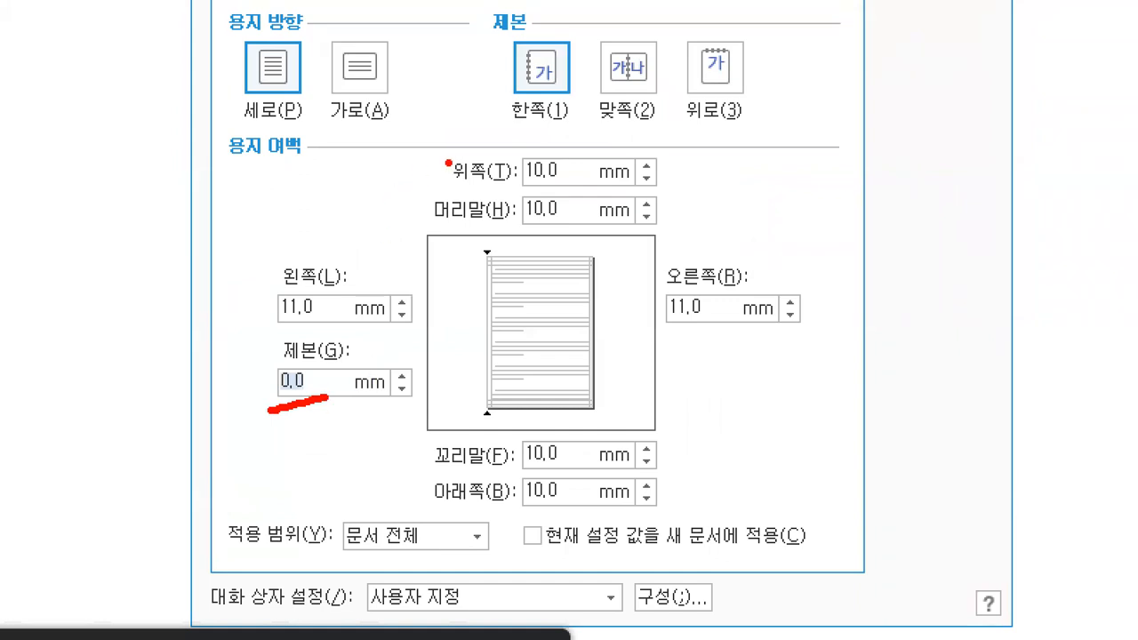
pyautogui.moveTo(563, 151)
pyautogui.mouseDown()
pyautogui.moveTo(570, 169)
pyautogui.moveTo(589, 153)
pyautogui.mouseUp()
pyautogui.moveTo(578, 428)
pyautogui.mouseDown()
pyautogui.moveTo(580, 450)
pyautogui.moveTo(594, 434)
pyautogui.mouseUp()
pyautogui.moveTo(326, 299)
pyautogui.mouseDown()
pyautogui.moveTo(333, 309)
pyautogui.moveTo(351, 289)
pyautogui.mouseUp()
pyautogui.moveTo(727, 292); pyautogui.dragTo(747, 286)
pyautogui.moveTo(570, 196); pyautogui.dragTo(590, 196)
pyautogui.moveTo(580, 485)
pyautogui.mouseDown()
pyautogui.moveTo(587, 500)
pyautogui.moveTo(602, 483)
pyautogui.mouseUp()
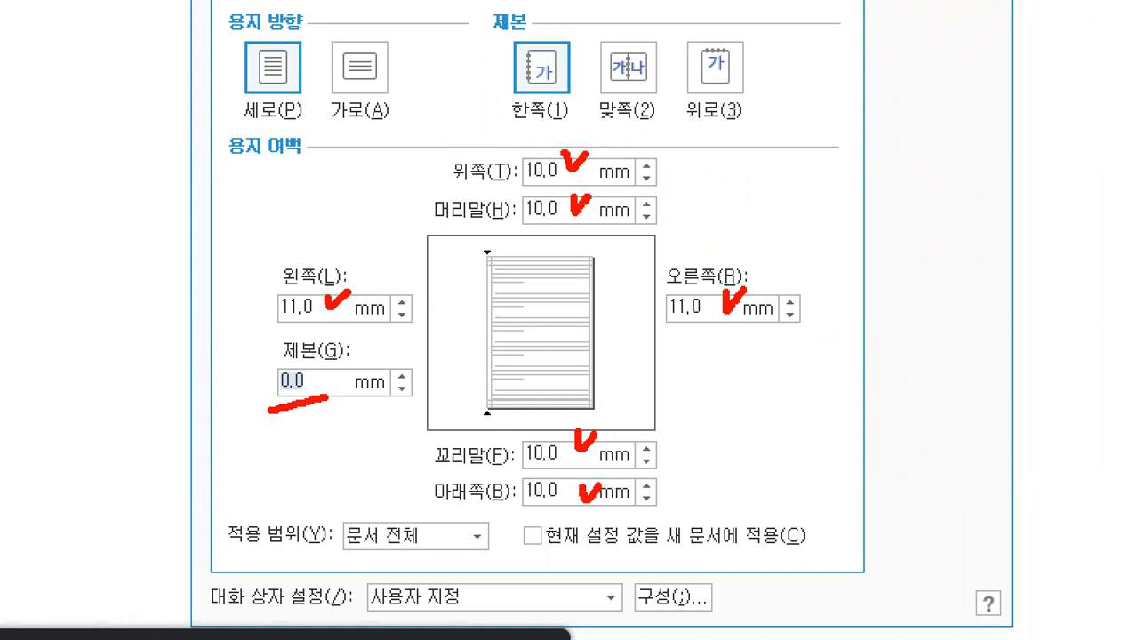
# Draw a red arrow pointing to the 제본 value, and cancel the page setup dialog
pyautogui.moveTo(351, 360)
pyautogui.mouseDown()
pyautogui.moveTo(325, 381)
pyautogui.moveTo(344, 387)
pyautogui.mouseUp()
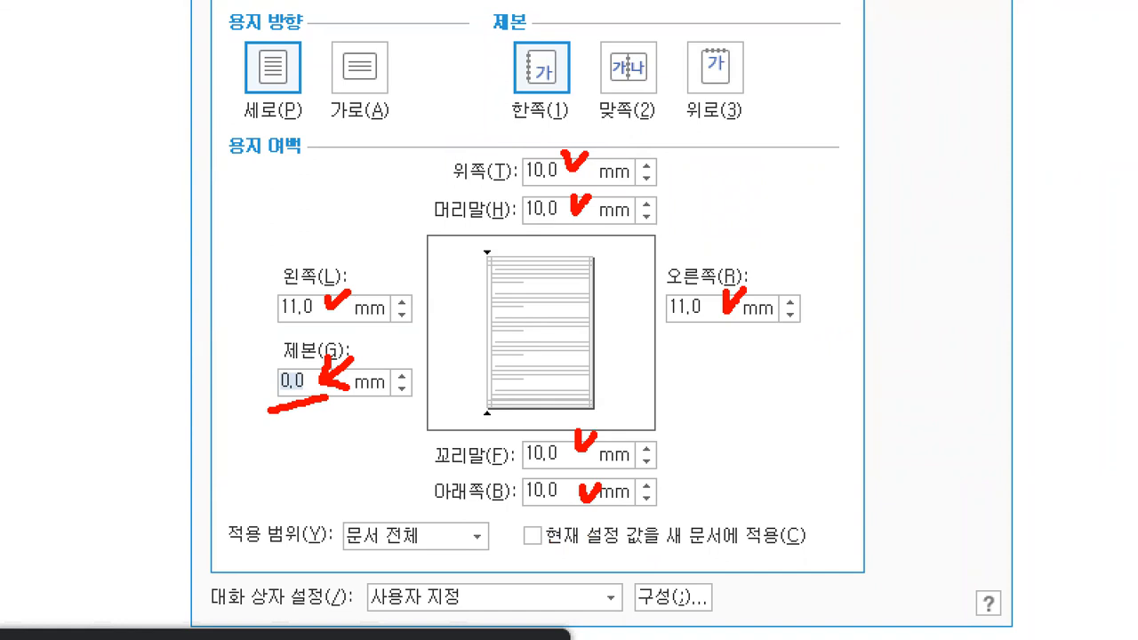
pyautogui.press('Escape')
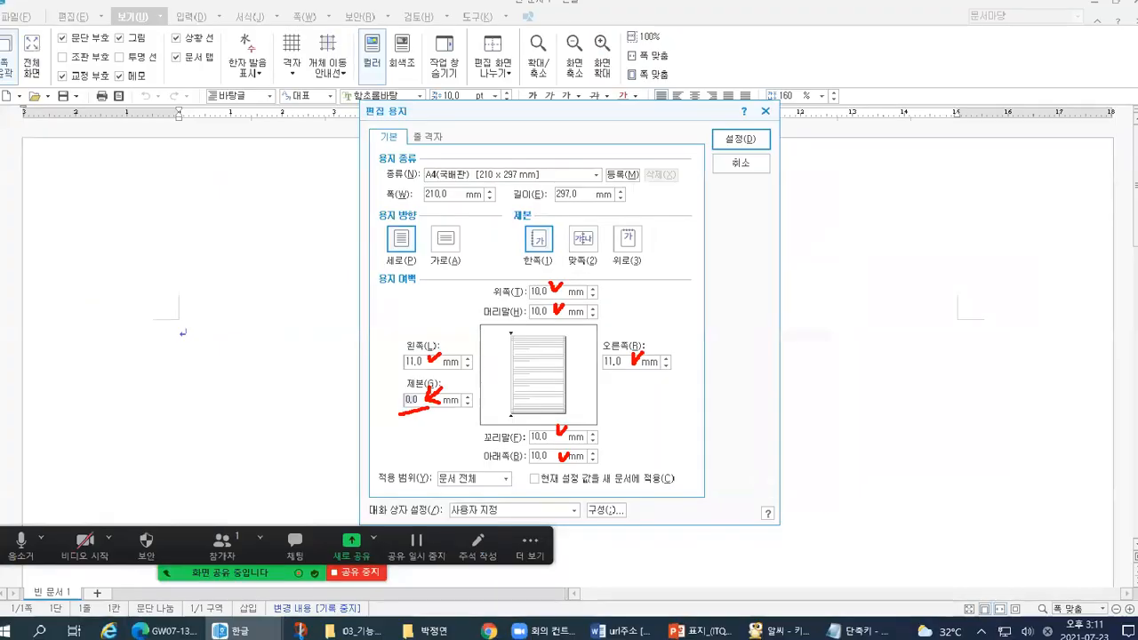
pyautogui.press('Escape')
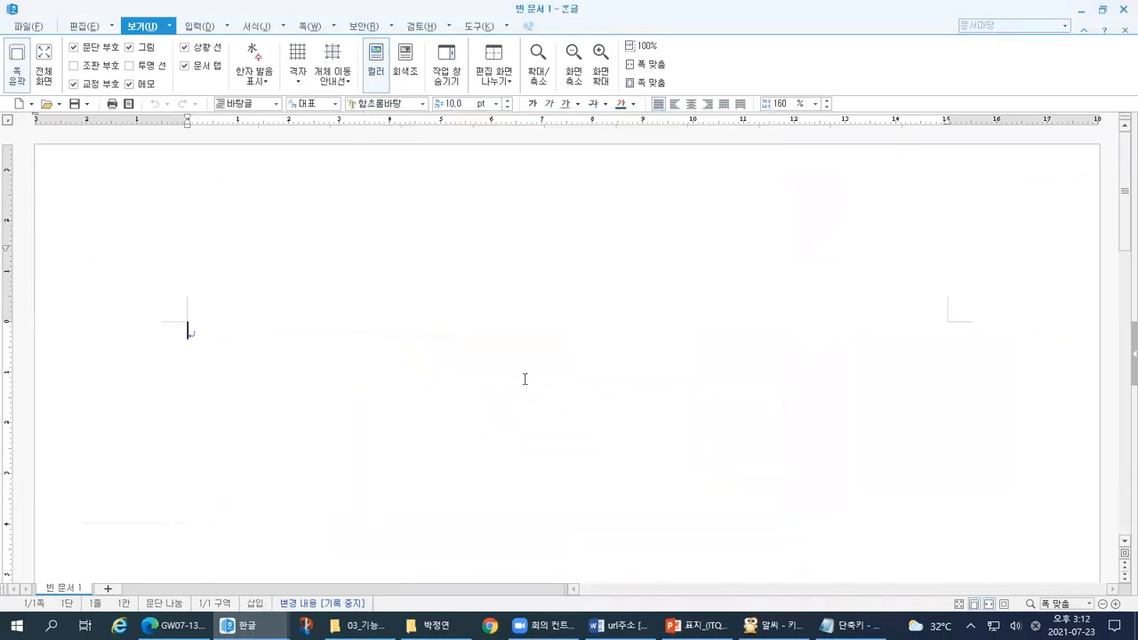
# Open page setup again and draw red arrow strokes over the 위쪽 margin value
pyautogui.press('F7')
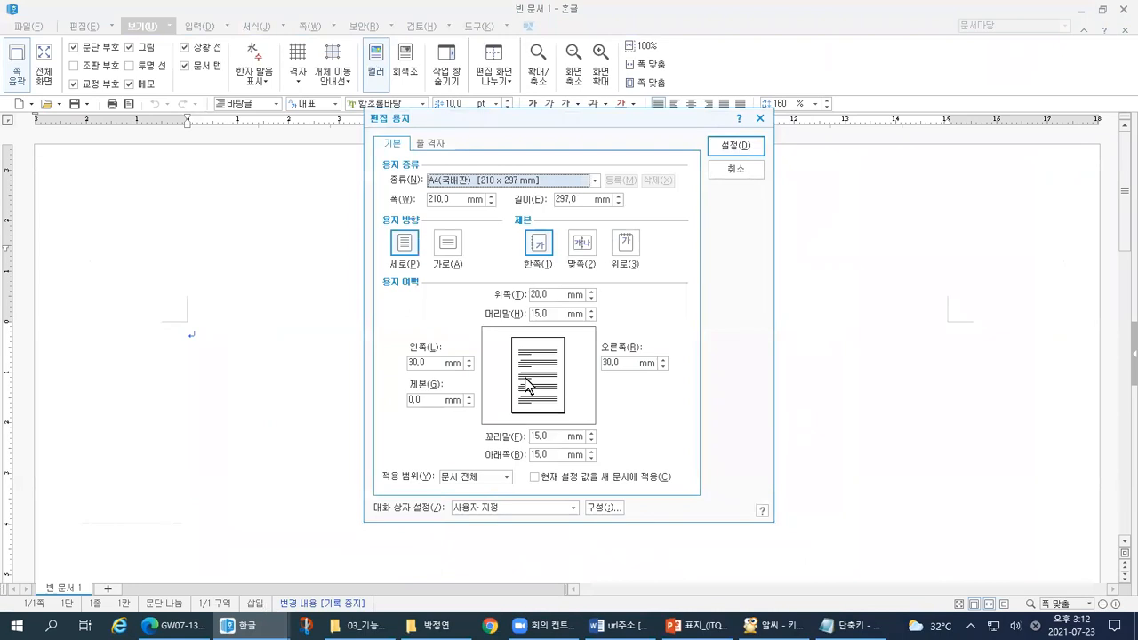
pyautogui.hotkey('ctrl', '1')
pyautogui.click(554, 292)
pyautogui.moveTo(546, 271)
pyautogui.mouseDown()
pyautogui.moveTo(555, 283)
pyautogui.moveTo(569, 265)
pyautogui.mouseUp()
pyautogui.moveTo(542, 303)
pyautogui.mouseDown()
pyautogui.moveTo(488, 305)
pyautogui.moveTo(509, 316)
pyautogui.moveTo(507, 292)
pyautogui.moveTo(544, 285)
pyautogui.mouseUp()
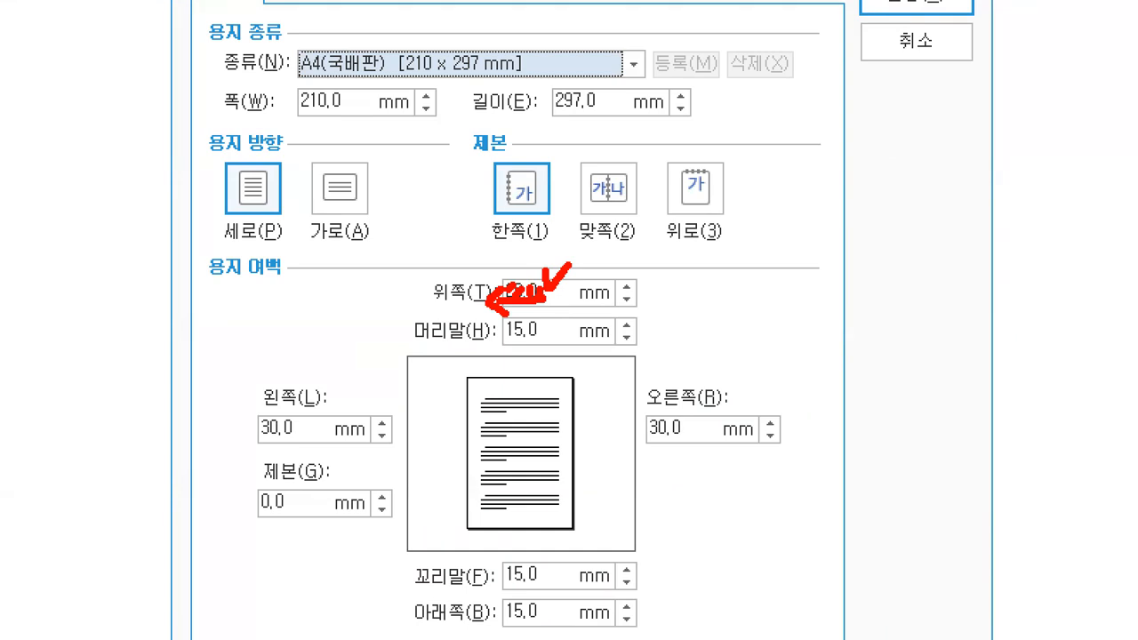
# Draw red marks over the 왼쪽, 오른쪽, 위쪽 and lower margin settings, and clear the markup
pyautogui.moveTo(307, 397); pyautogui.dragTo(280, 442)
pyautogui.moveTo(344, 405); pyautogui.dragTo(301, 481)
pyautogui.moveTo(638, 400); pyautogui.dragTo(628, 437)
pyautogui.moveTo(685, 397); pyautogui.dragTo(669, 439)
pyautogui.moveTo(570, 326); pyautogui.dragTo(551, 353)
pyautogui.moveTo(612, 317); pyautogui.dragTo(608, 344)
pyautogui.moveTo(558, 571)
pyautogui.mouseDown()
pyautogui.moveTo(533, 613)
pyautogui.moveTo(563, 636)
pyautogui.mouseUp()
pyautogui.press('Escape')
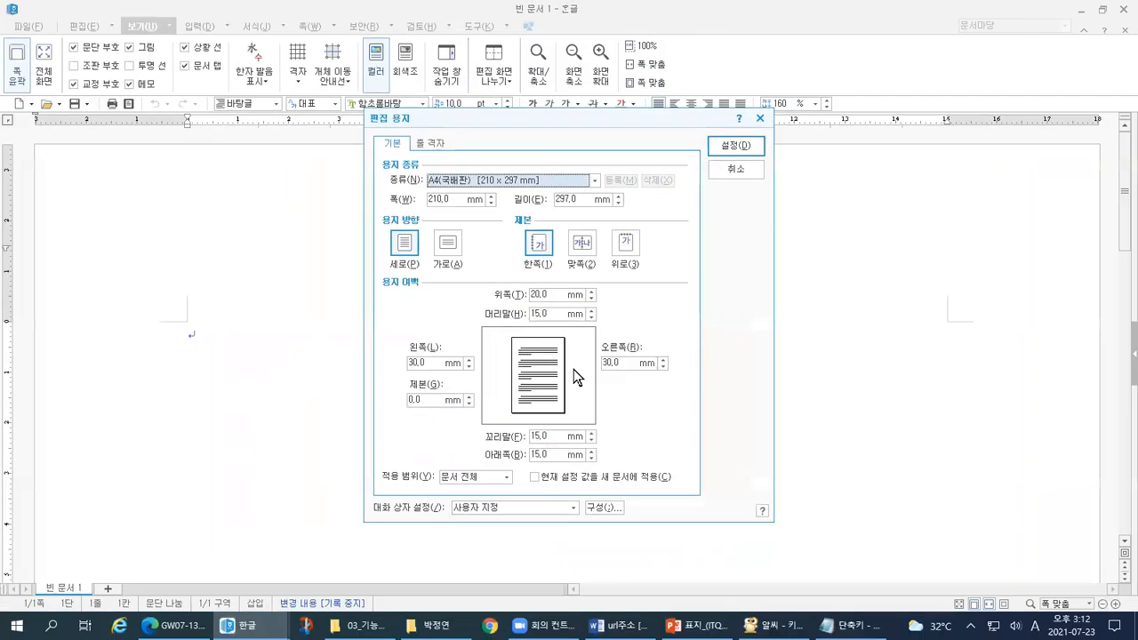
# Set the 위쪽 and 아래쪽 page margins to 10 mm
pyautogui.click(558, 297)
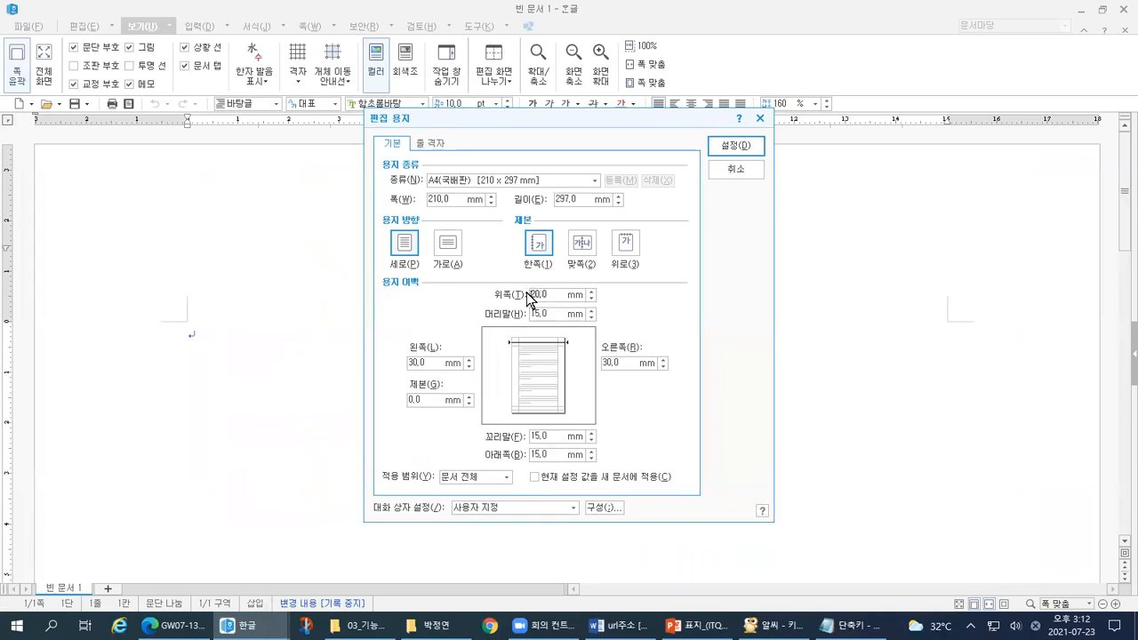
pyautogui.moveTo(528, 297); pyautogui.dragTo(559, 294)
pyautogui.write('10')
pyautogui.hotkey('alt', 'b')
pyautogui.write('10')
# Set the 왼쪽 and 오른쪽 page margins to 11 mm
pyautogui.hotkey('alt', 'l')
pyautogui.write('11')
pyautogui.hotkey('alt', 'r')
pyautogui.write('11')
# Set the 머리말 and 꼬리말 margins to 10 mm, finishing on the 제본 value
pyautogui.hotkey('alt', 'h')
pyautogui.write('10')
pyautogui.hotkey('alt', 'f')
pyautogui.write('10')
pyautogui.press('Tab')
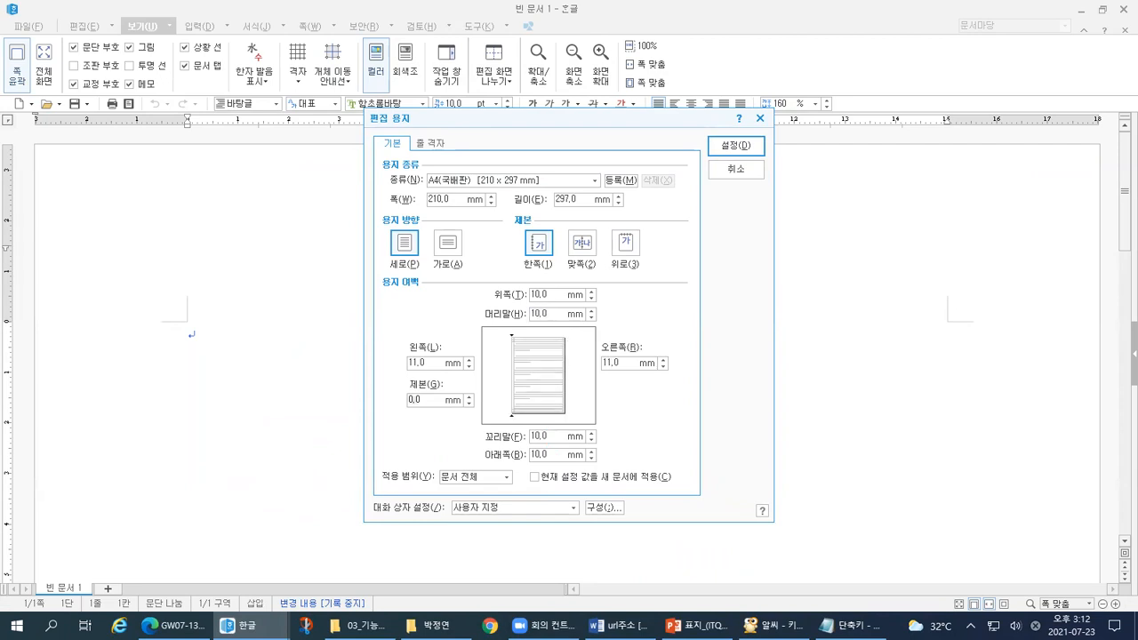
# Mark the 제본 value with a red stroke and add a red check mark beside 설정, clearing each markup
pyautogui.hotkey('ctrl', '1')
pyautogui.click(512, 339)
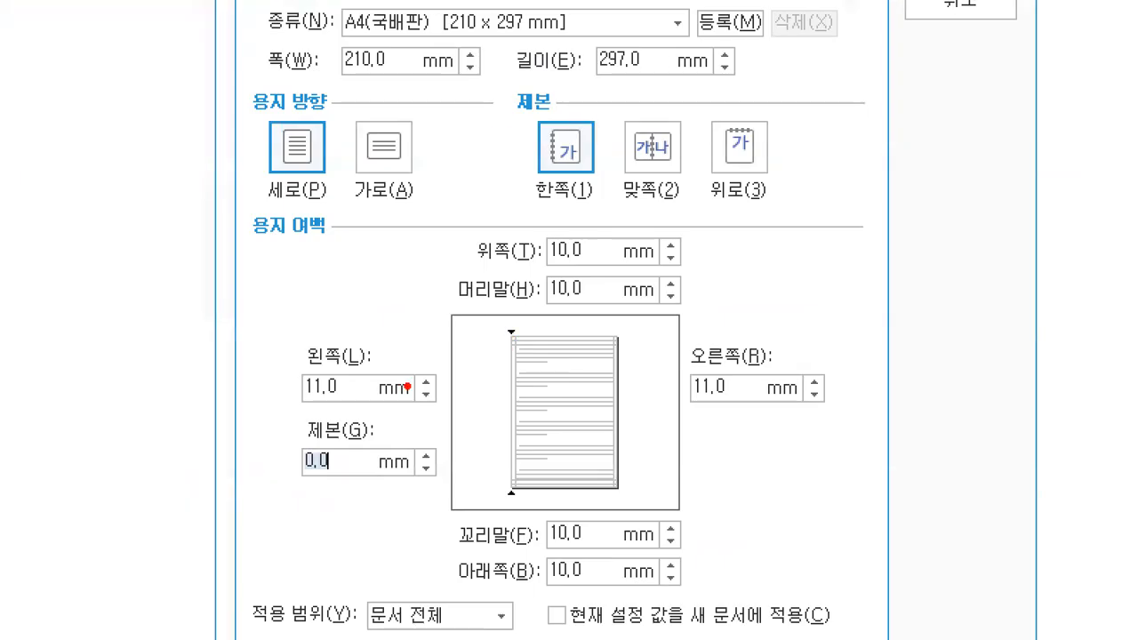
pyautogui.moveTo(340, 472); pyautogui.dragTo(306, 499)
pyautogui.press('Escape')
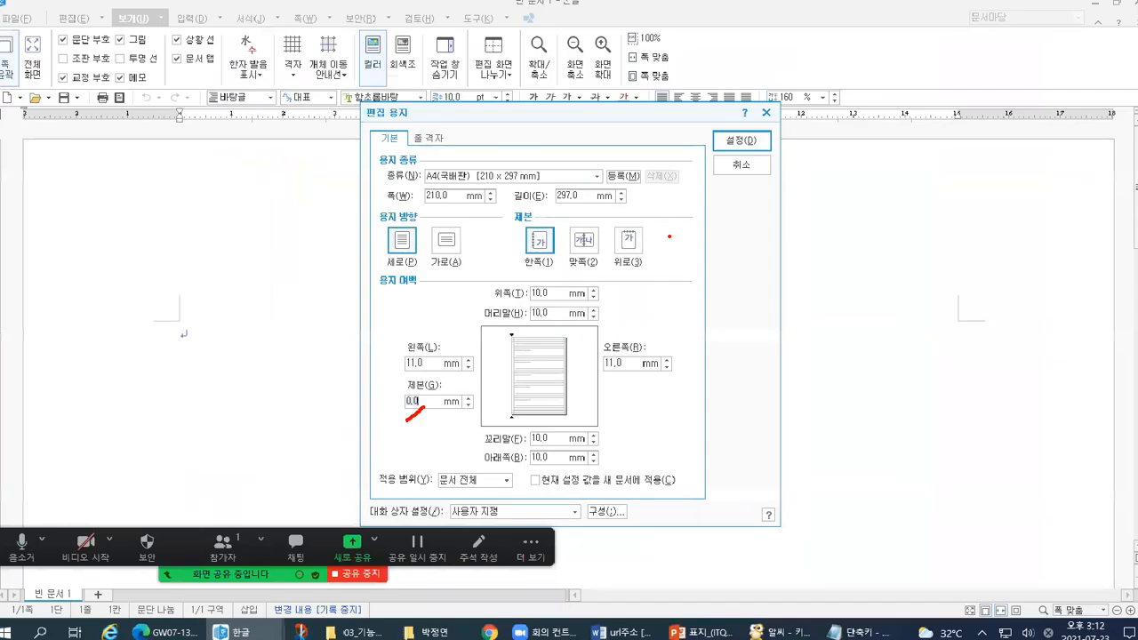
pyautogui.hotkey('ctrl', '1')
pyautogui.moveTo(722, 56)
pyautogui.mouseDown()
pyautogui.moveTo(737, 82)
pyautogui.moveTo(758, 53)
pyautogui.mouseUp()
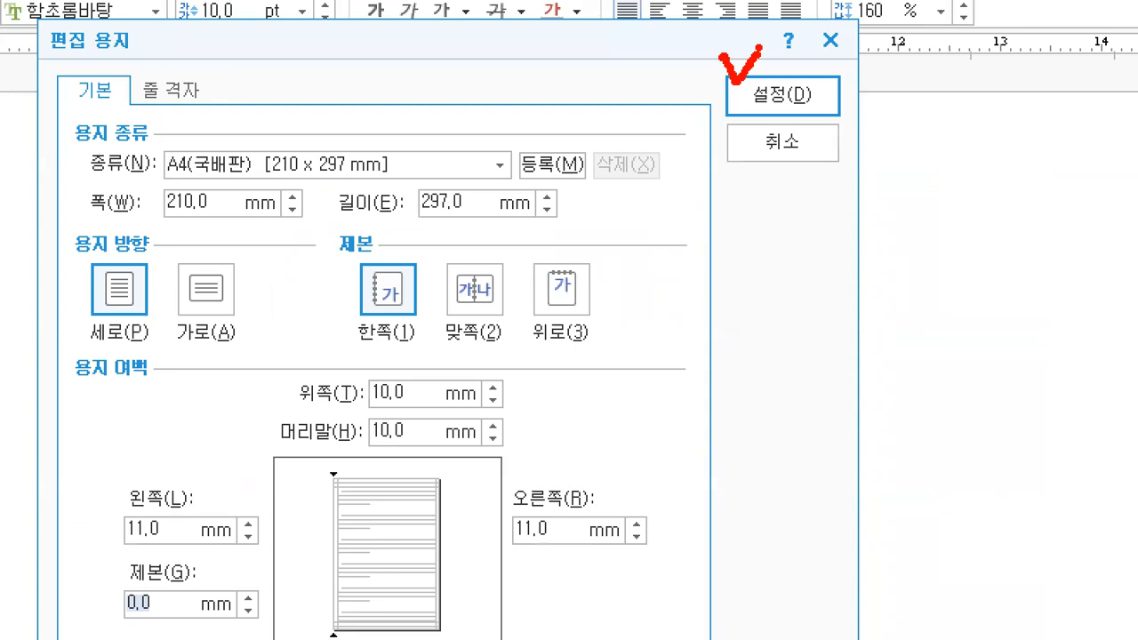
pyautogui.press('Escape')
# Circle the document's first paragraph mark in red and draw curves from the page edges to the margin corner
pyautogui.hotkey('ctrl', '1')
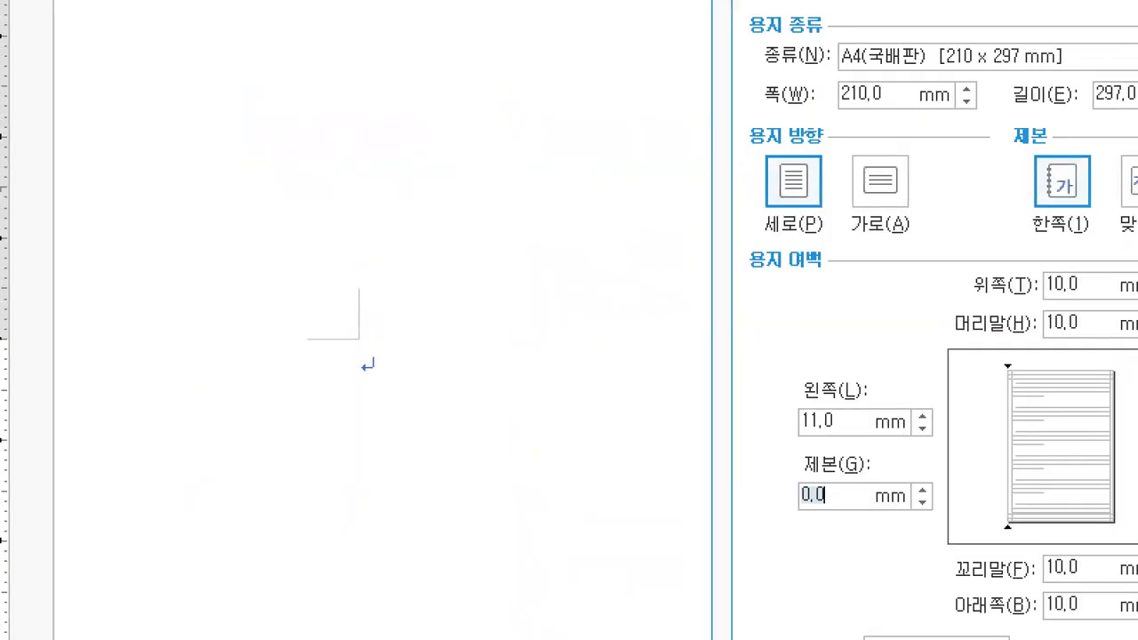
pyautogui.click(59, 191)
pyautogui.moveTo(400, 489)
pyautogui.mouseDown()
pyautogui.moveTo(330, 483)
pyautogui.moveTo(384, 500)
pyautogui.mouseUp()
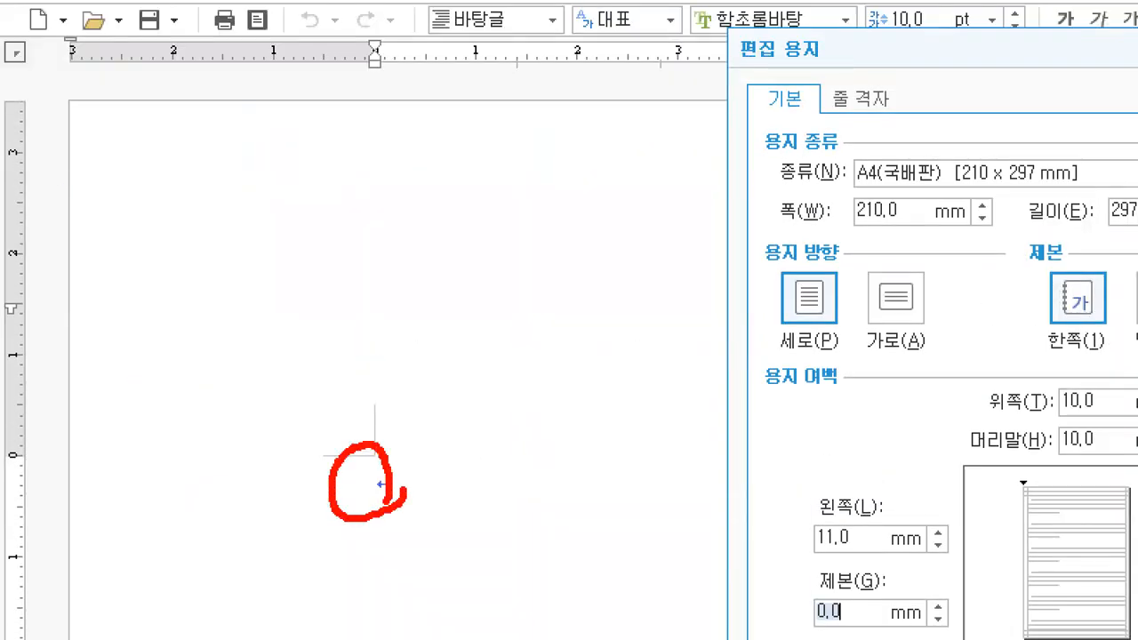
pyautogui.moveTo(358, 91)
pyautogui.mouseDown()
pyautogui.moveTo(382, 134)
pyautogui.moveTo(355, 376)
pyautogui.mouseUp()
pyautogui.moveTo(17, 458)
pyautogui.mouseDown()
pyautogui.moveTo(74, 479)
pyautogui.moveTo(310, 446)
pyautogui.mouseUp()
pyautogui.moveTo(371, 393)
pyautogui.mouseDown()
pyautogui.moveTo(364, 449)
pyautogui.moveTo(318, 452)
pyautogui.moveTo(370, 453)
pyautogui.moveTo(374, 400)
pyautogui.mouseUp()
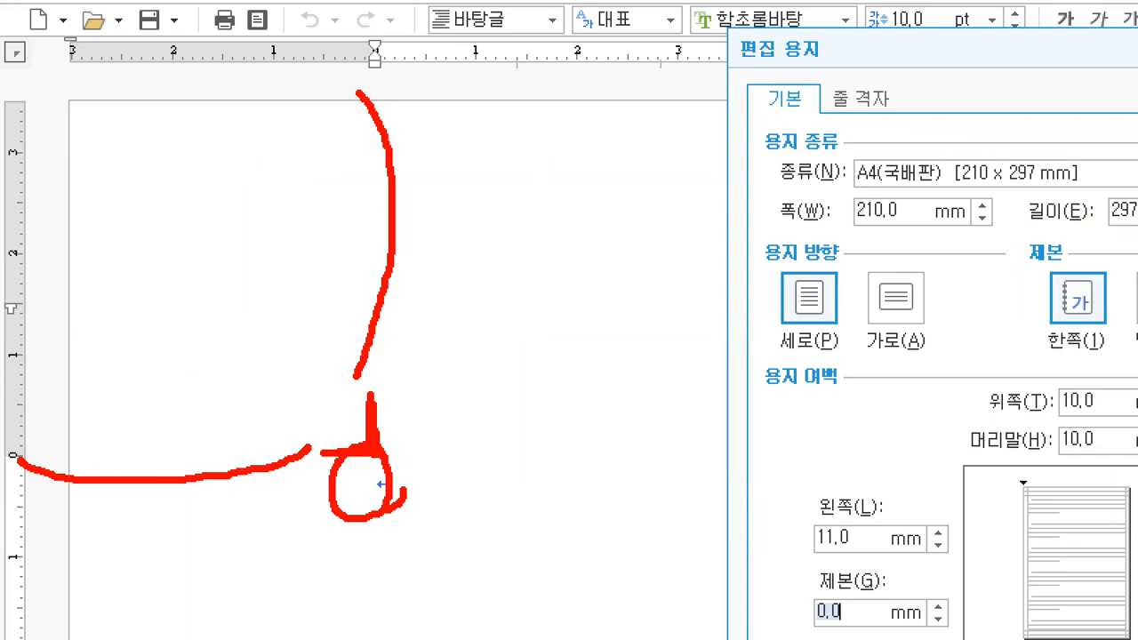
# Sketch a second circled position nearer the page corner with curves to the page edges, clear the markup, and apply the page setup
pyautogui.moveTo(334, 448)
pyautogui.mouseDown()
pyautogui.moveTo(352, 445)
pyautogui.moveTo(370, 495)
pyautogui.mouseUp()
pyautogui.moveTo(392, 92)
pyautogui.mouseDown()
pyautogui.moveTo(426, 146)
pyautogui.moveTo(394, 340)
pyautogui.mouseUp()
pyautogui.moveTo(5, 430)
pyautogui.mouseDown()
pyautogui.moveTo(229, 423)
pyautogui.moveTo(262, 406)
pyautogui.mouseUp()
pyautogui.moveTo(252, 75)
pyautogui.mouseDown()
pyautogui.moveTo(300, 160)
pyautogui.moveTo(279, 266)
pyautogui.mouseUp()
pyautogui.moveTo(53, 293)
pyautogui.mouseDown()
pyautogui.moveTo(129, 312)
pyautogui.moveTo(208, 279)
pyautogui.mouseUp()
pyautogui.moveTo(281, 336)
pyautogui.mouseDown()
pyautogui.moveTo(238, 260)
pyautogui.moveTo(293, 324)
pyautogui.moveTo(277, 339)
pyautogui.mouseUp()
pyautogui.moveTo(258, 288); pyautogui.dragTo(258, 302)
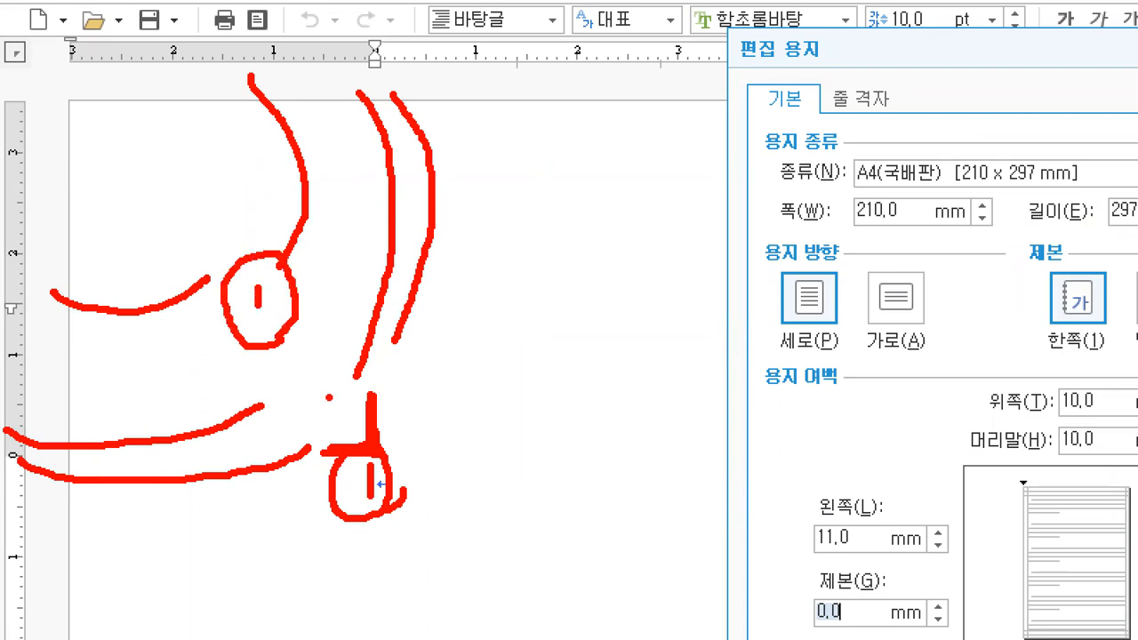
pyautogui.press('Escape')
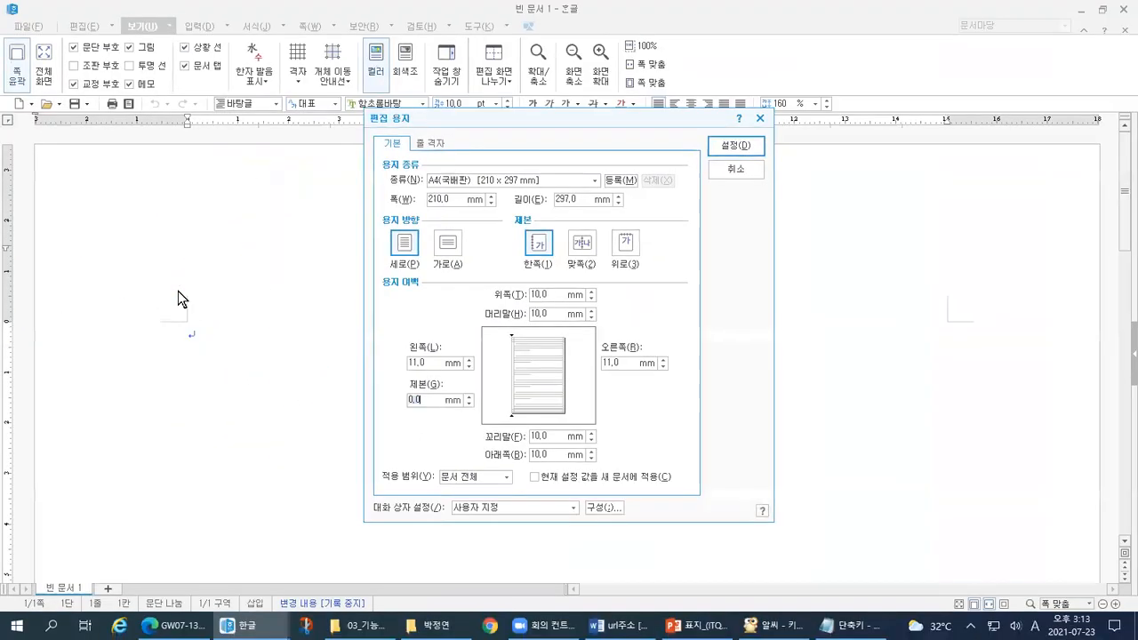
pyautogui.click(735, 145)
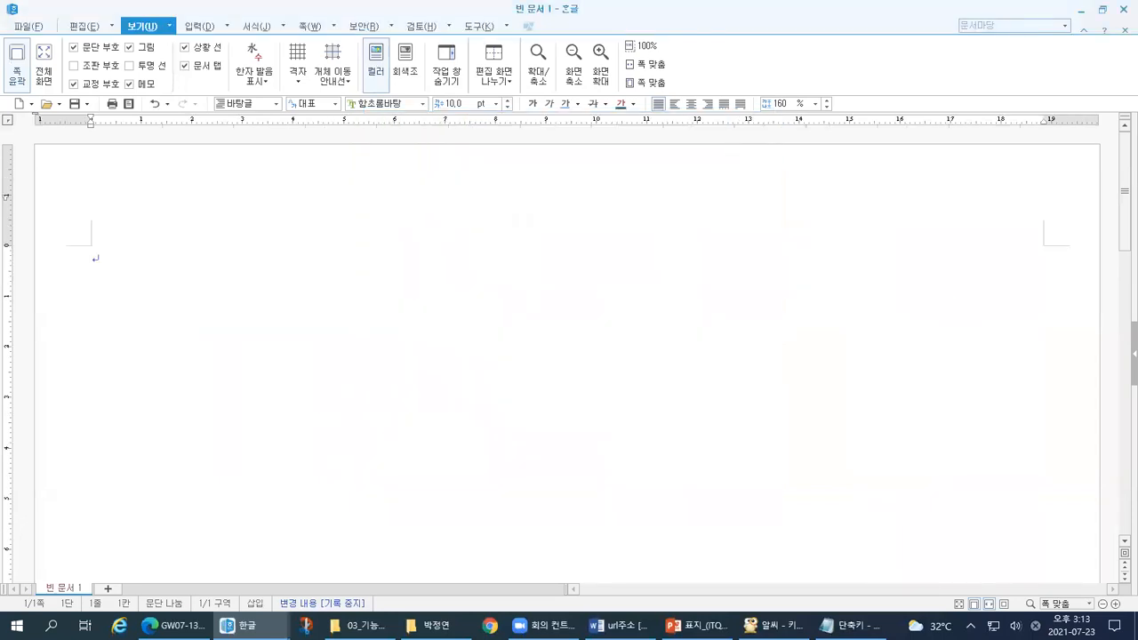
# Sketch the former margin corner and paragraph mark in red on the page, and circle the actual paragraph mark
pyautogui.hotkey('ctrl', '1')
pyautogui.click(187, 300)
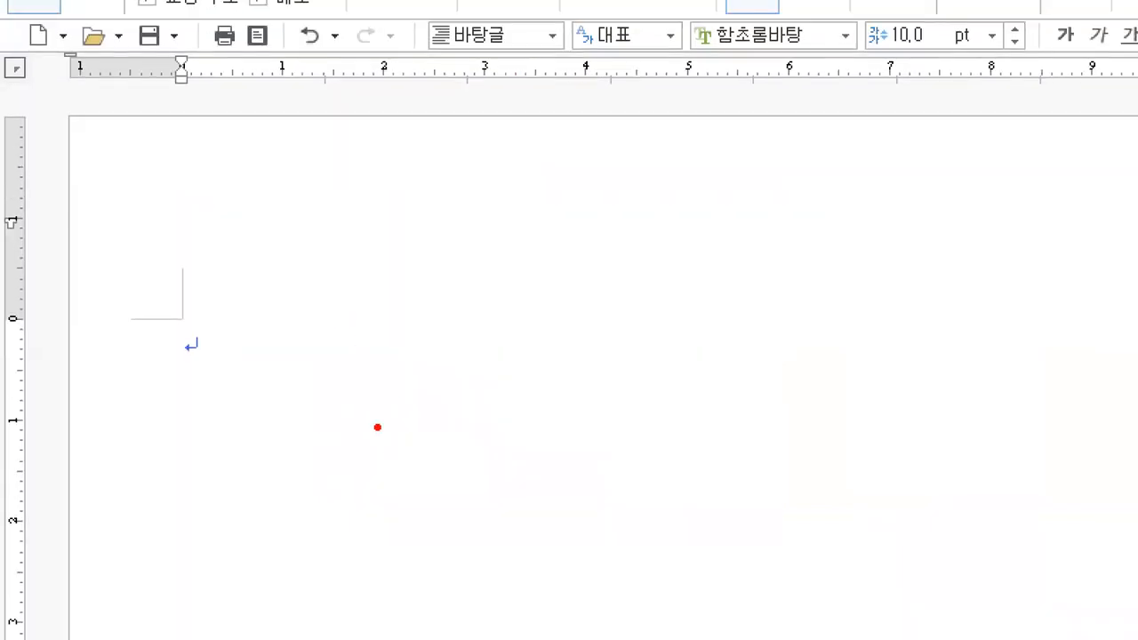
pyautogui.moveTo(356, 514); pyautogui.dragTo(433, 437)
pyautogui.moveTo(483, 505); pyautogui.dragTo(468, 562)
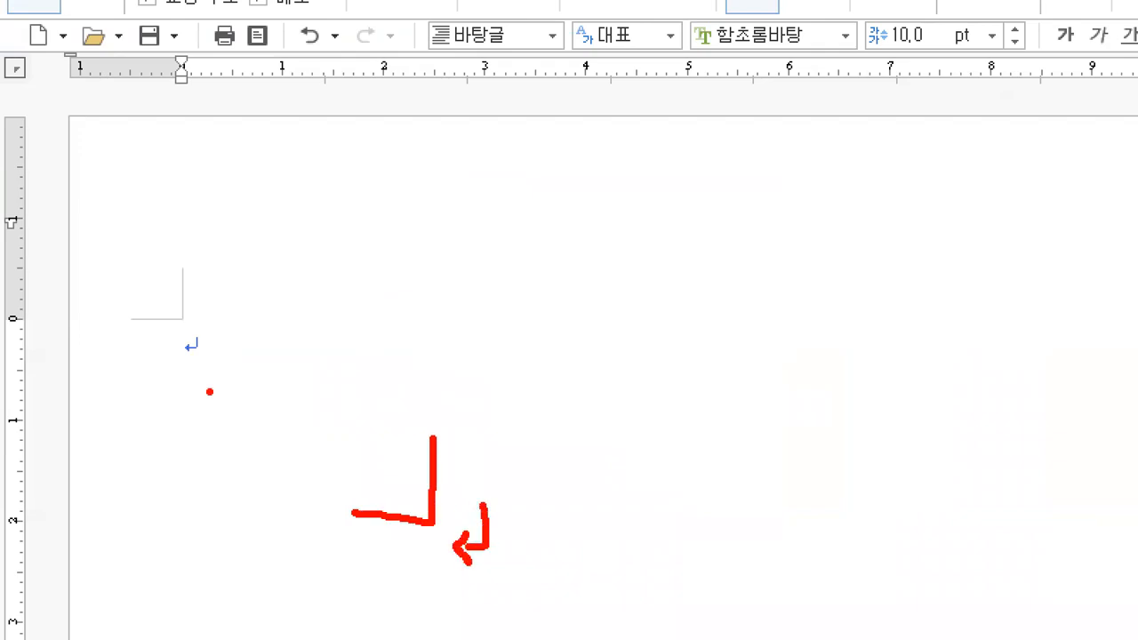
pyautogui.moveTo(211, 364)
pyautogui.mouseDown()
pyautogui.moveTo(175, 355)
pyautogui.moveTo(224, 337)
pyautogui.moveTo(213, 368)
pyautogui.mouseUp()
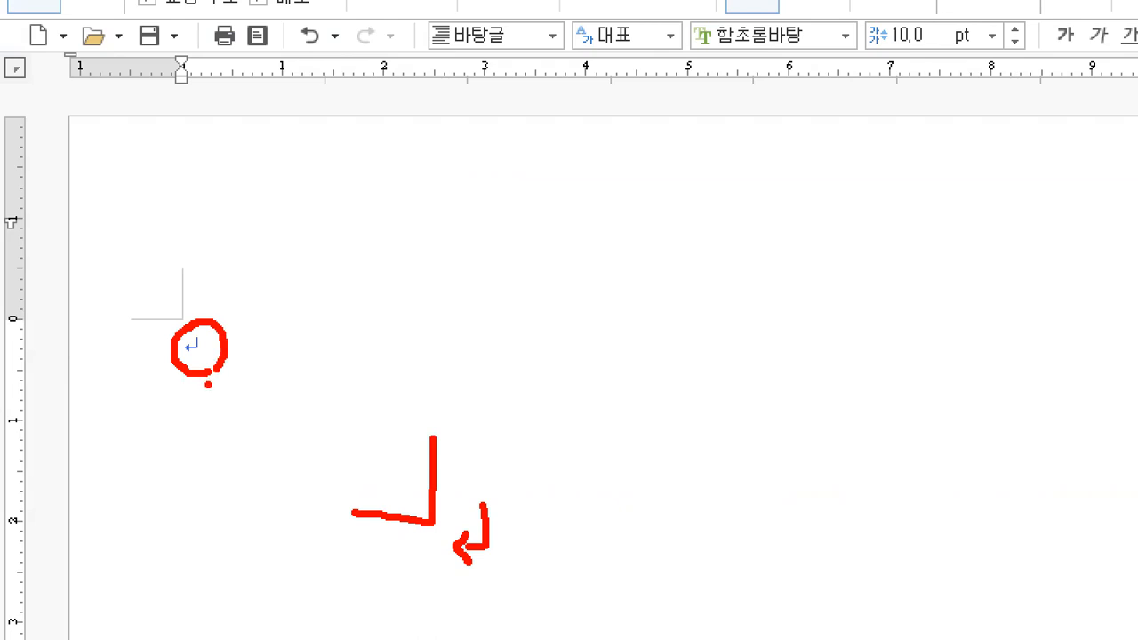
# Draw red curves from the page edges to both margin corners and an arrow pointing at the circled paragraph mark
pyautogui.moveTo(176, 107)
pyautogui.mouseDown()
pyautogui.moveTo(195, 128)
pyautogui.moveTo(194, 320)
pyautogui.mouseUp()
pyautogui.moveTo(60, 329); pyautogui.dragTo(176, 318)
pyautogui.moveTo(436, 89); pyautogui.dragTo(433, 449)
pyautogui.moveTo(95, 520); pyautogui.dragTo(388, 488)
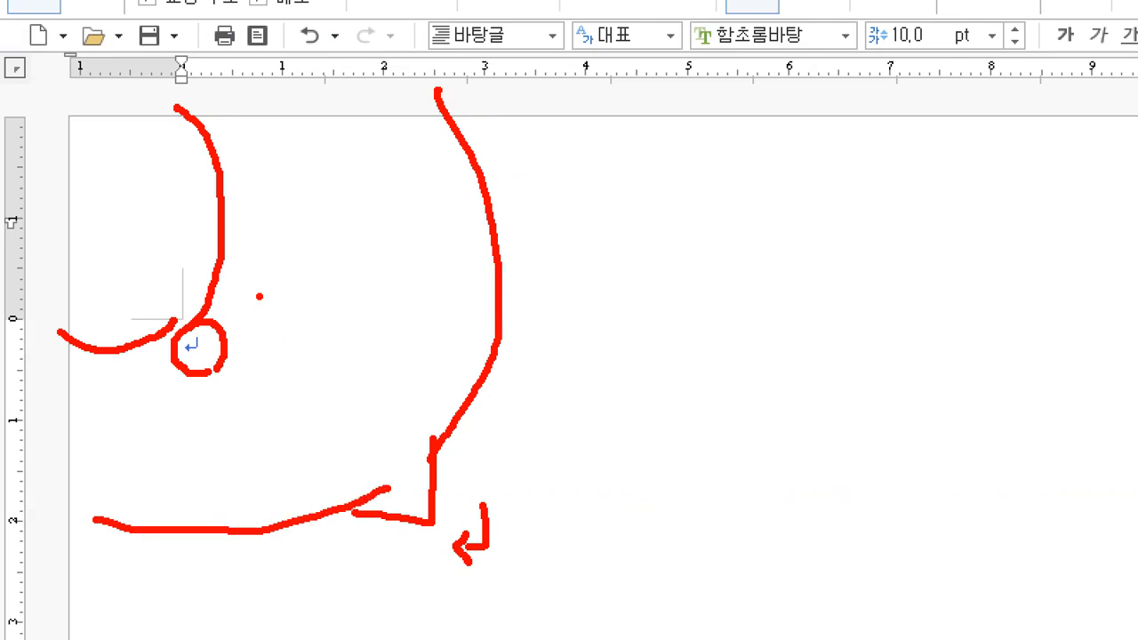
pyautogui.moveTo(279, 303)
pyautogui.mouseDown()
pyautogui.moveTo(244, 322)
pyautogui.moveTo(264, 353)
pyautogui.mouseUp()
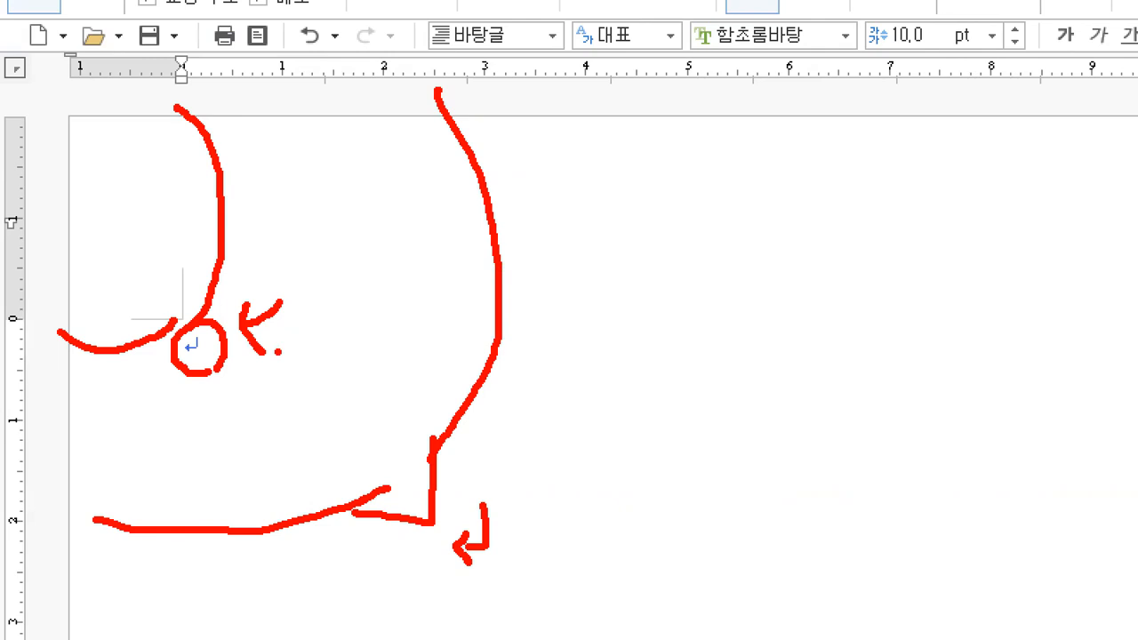
# Switch to the PowerPoint 학습목표 slide, draw a red arrow at 글꼴, 글자 크기 확인하기 and check off 편집용지 여백 설정하기
pyautogui.hotkey('alt', 'Tab')
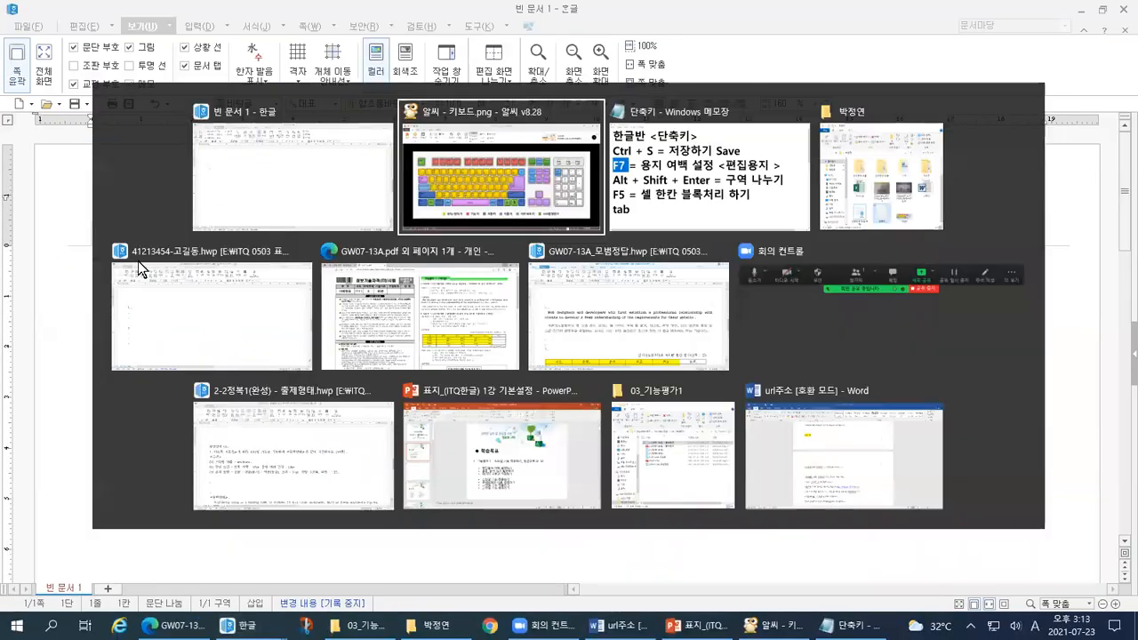
pyautogui.click(513, 433)
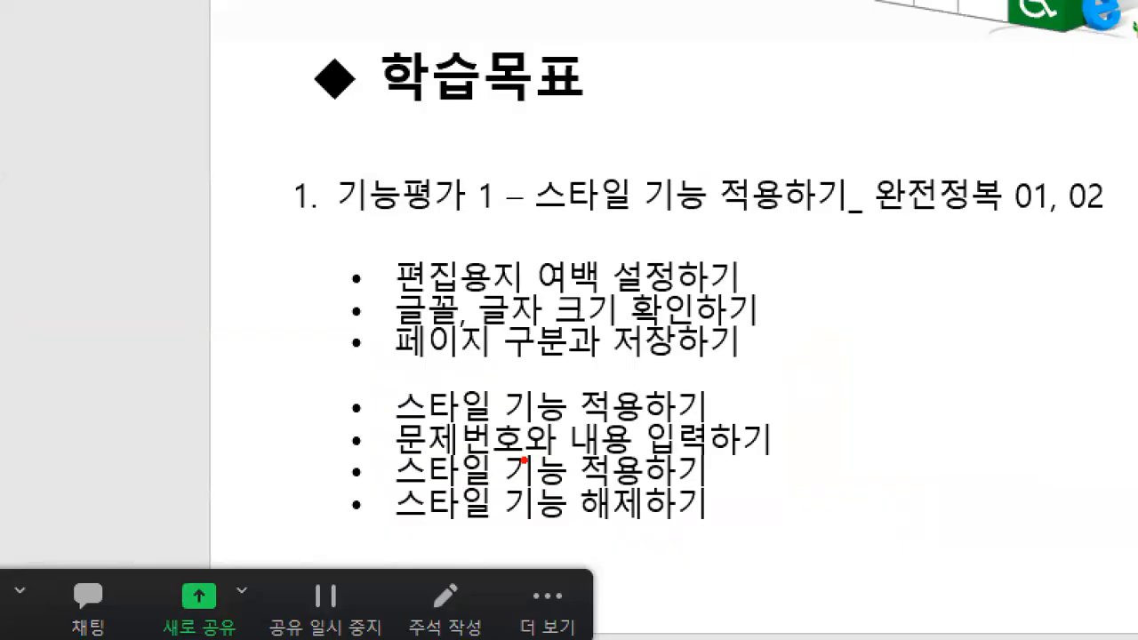
pyautogui.moveTo(426, 396); pyautogui.dragTo(445, 397)
pyautogui.moveTo(357, 294)
pyautogui.mouseDown()
pyautogui.moveTo(382, 315)
pyautogui.moveTo(339, 345)
pyautogui.mouseUp()
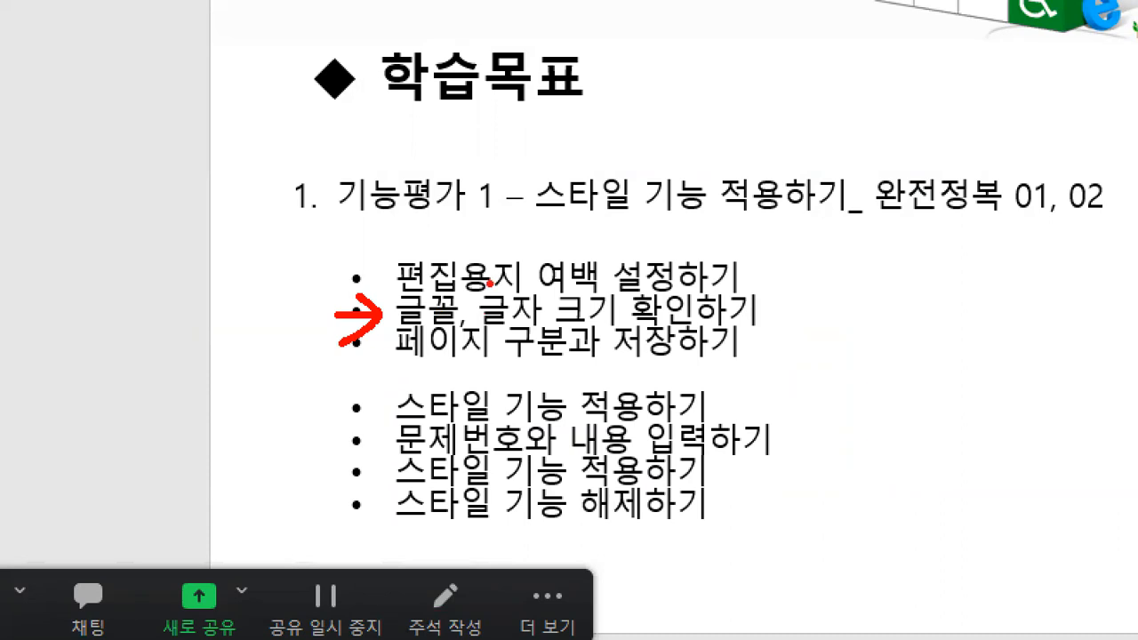
pyautogui.moveTo(389, 245); pyautogui.dragTo(414, 234)
# Handwrite "F7, Tab" in red beside 편집용지 여백 설정하기 and underline 글꼴, 글자 크기
pyautogui.moveTo(795, 250)
pyautogui.mouseDown()
pyautogui.moveTo(819, 250)
pyautogui.moveTo(787, 297)
pyautogui.moveTo(813, 271)
pyautogui.moveTo(827, 285)
pyautogui.moveTo(852, 247)
pyautogui.moveTo(850, 311)
pyautogui.moveTo(866, 310)
pyautogui.mouseUp()
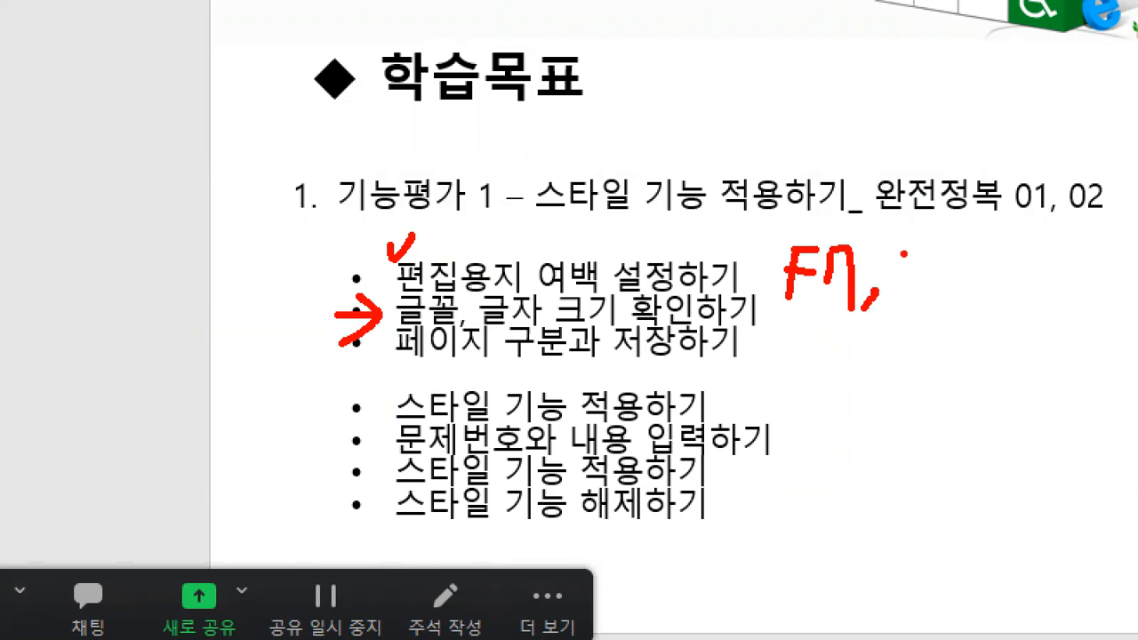
pyautogui.moveTo(892, 249)
pyautogui.mouseDown()
pyautogui.moveTo(940, 248)
pyautogui.moveTo(910, 312)
pyautogui.mouseUp()
pyautogui.moveTo(946, 273)
pyautogui.mouseDown()
pyautogui.moveTo(953, 290)
pyautogui.moveTo(978, 270)
pyautogui.moveTo(969, 283)
pyautogui.mouseUp()
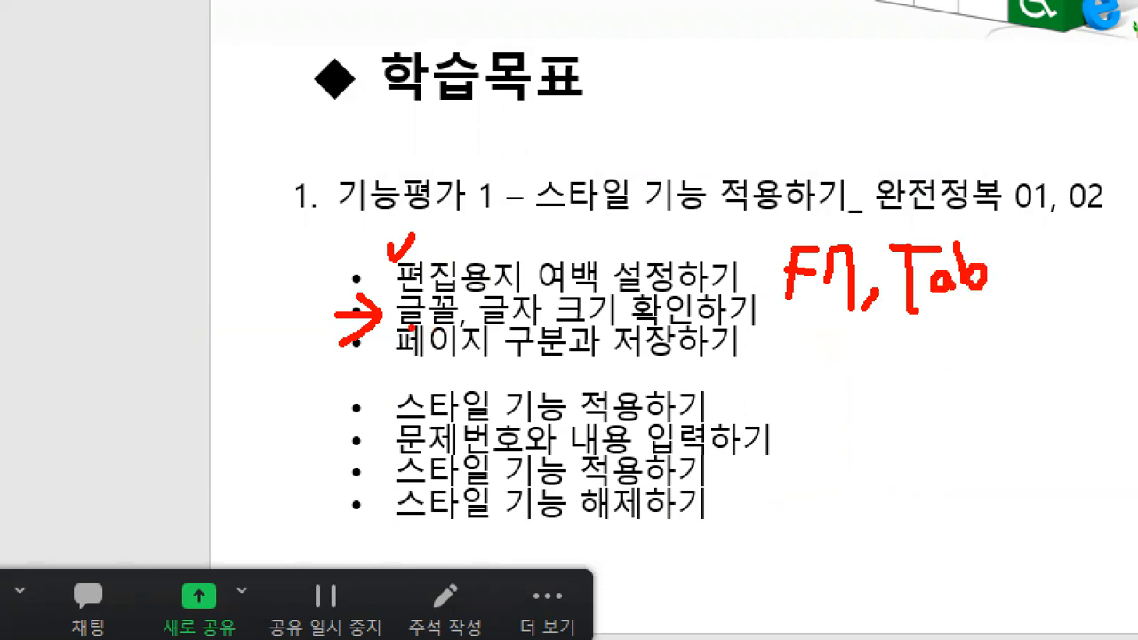
pyautogui.moveTo(392, 328); pyautogui.dragTo(620, 319)
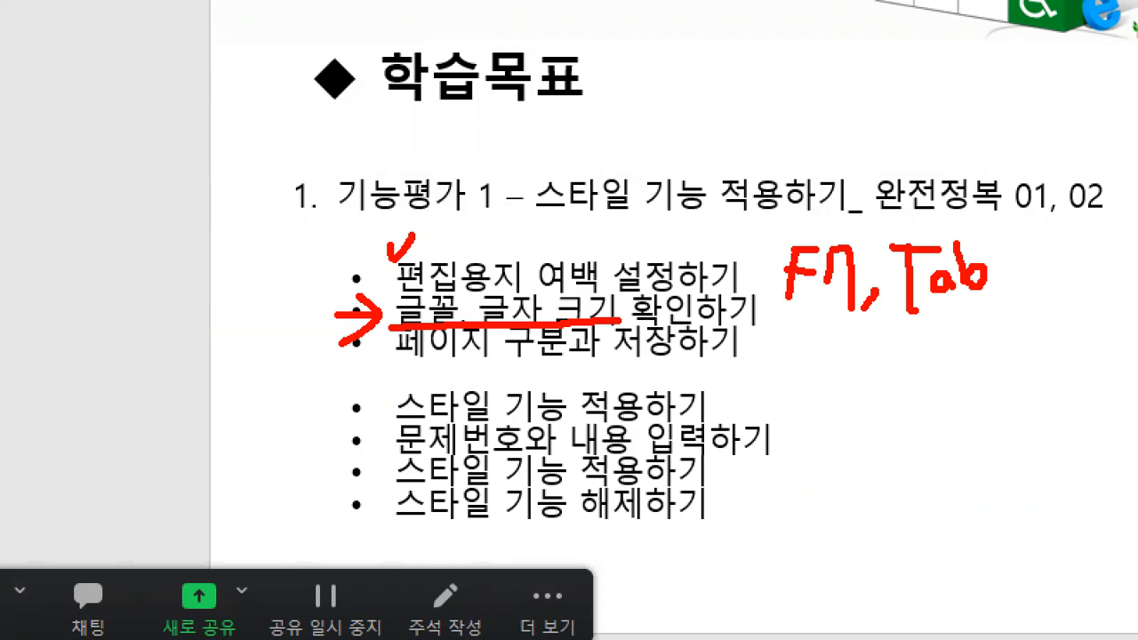
# Switch back to the blank Hangul document, frame the formatting toolbar in red and draw an arrow pointing up at it
pyautogui.hotkey('alt', 'Tab')
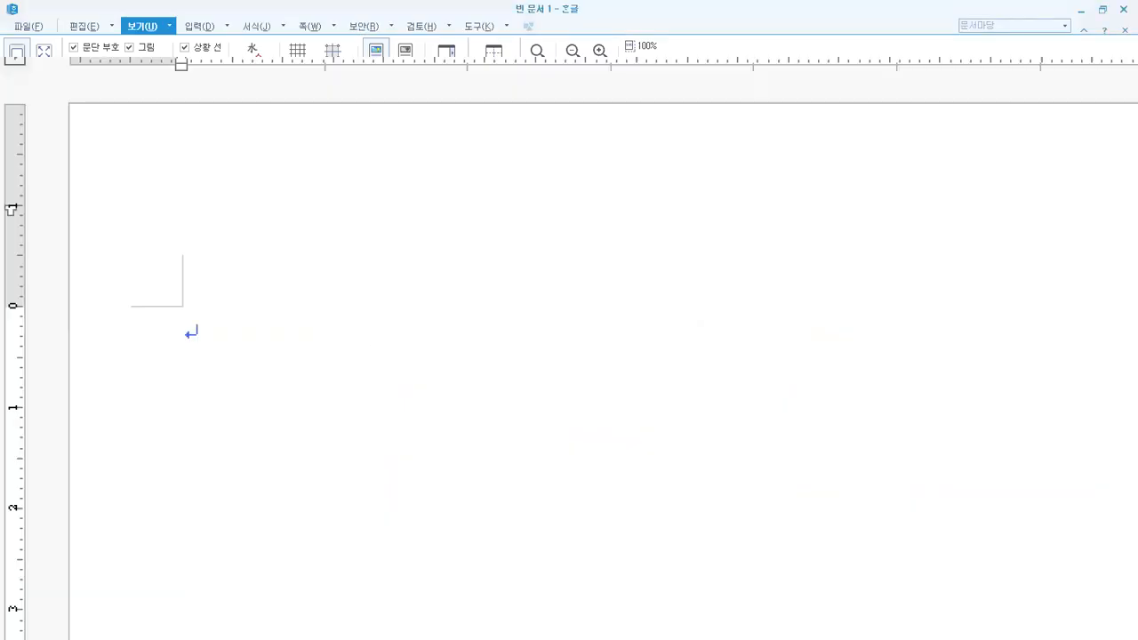
pyautogui.moveTo(458, 182)
pyautogui.mouseDown()
pyautogui.moveTo(113, 187)
pyautogui.moveTo(15, 238)
pyautogui.moveTo(1131, 241)
pyautogui.moveTo(1017, 187)
pyautogui.moveTo(457, 182)
pyautogui.mouseUp()
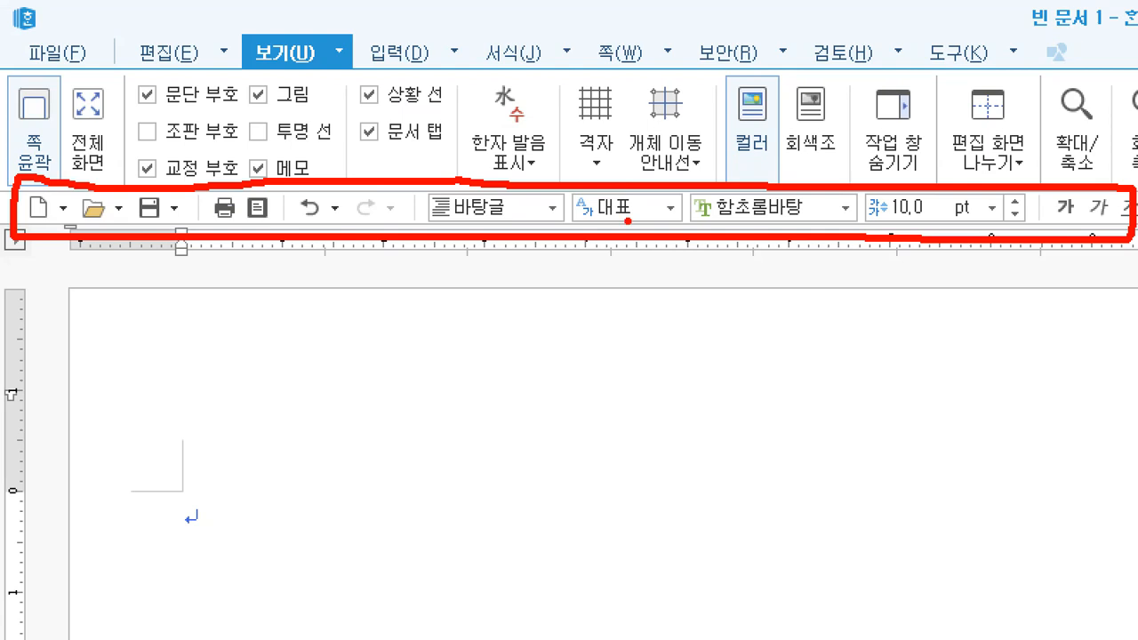
pyautogui.moveTo(619, 260); pyautogui.dragTo(582, 333)
pyautogui.moveTo(577, 270)
pyautogui.mouseDown()
pyautogui.moveTo(617, 259)
pyautogui.moveTo(628, 293)
pyautogui.mouseUp()
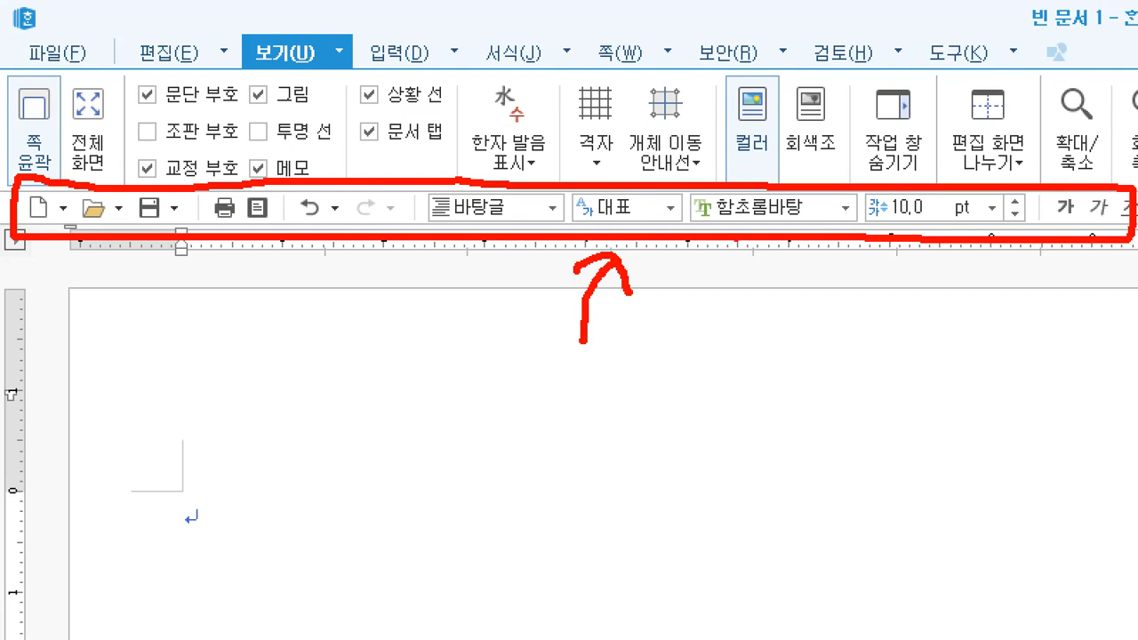
# Underline the font name 함초롬바탕, circle the font size 10.0 and draw an arrow pointing to the font name
pyautogui.moveTo(718, 219)
pyautogui.mouseDown()
pyautogui.moveTo(921, 215)
pyautogui.moveTo(876, 254)
pyautogui.moveTo(912, 270)
pyautogui.mouseUp()
pyautogui.moveTo(714, 354); pyautogui.dragTo(742, 258)
pyautogui.moveTo(698, 263)
pyautogui.mouseDown()
pyautogui.moveTo(784, 260)
pyautogui.moveTo(794, 310)
pyautogui.mouseUp()
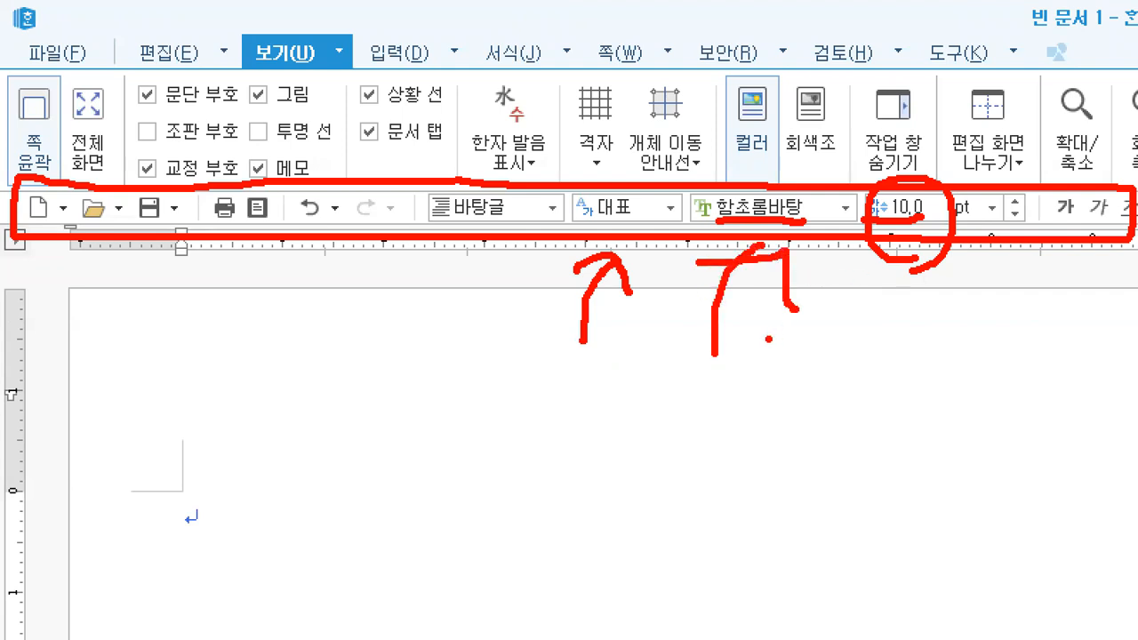
pyautogui.moveTo(765, 198)
pyautogui.mouseDown()
pyautogui.moveTo(729, 215)
pyautogui.moveTo(786, 214)
pyautogui.mouseUp()
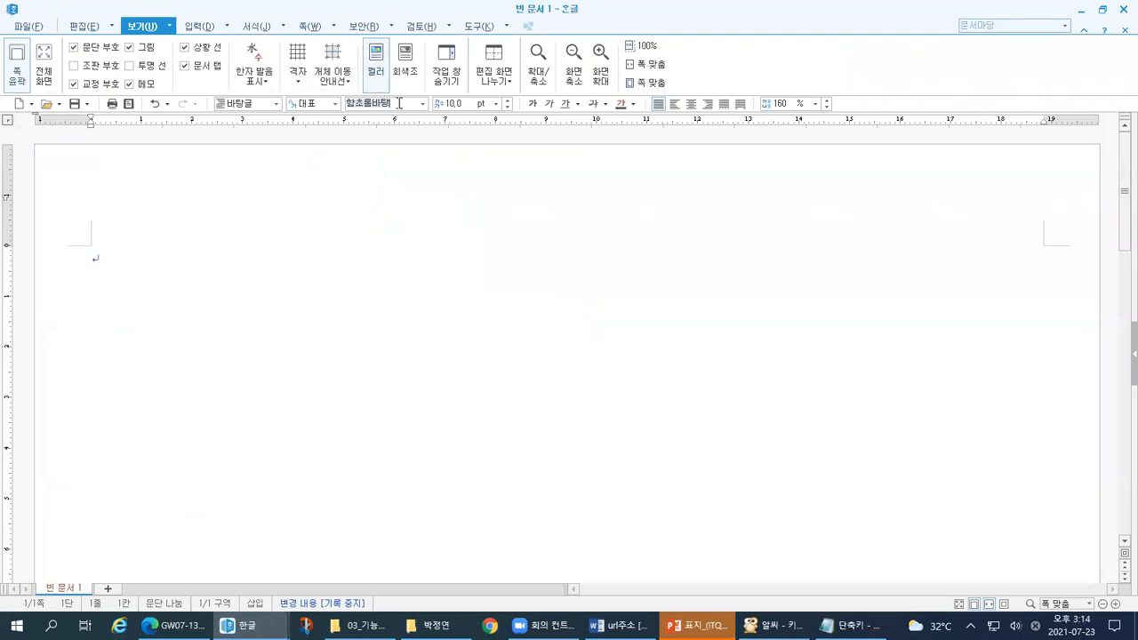
# Select the current font name, mark the space after it with red strokes, and enter 바탕 as the font
pyautogui.click(400, 103)
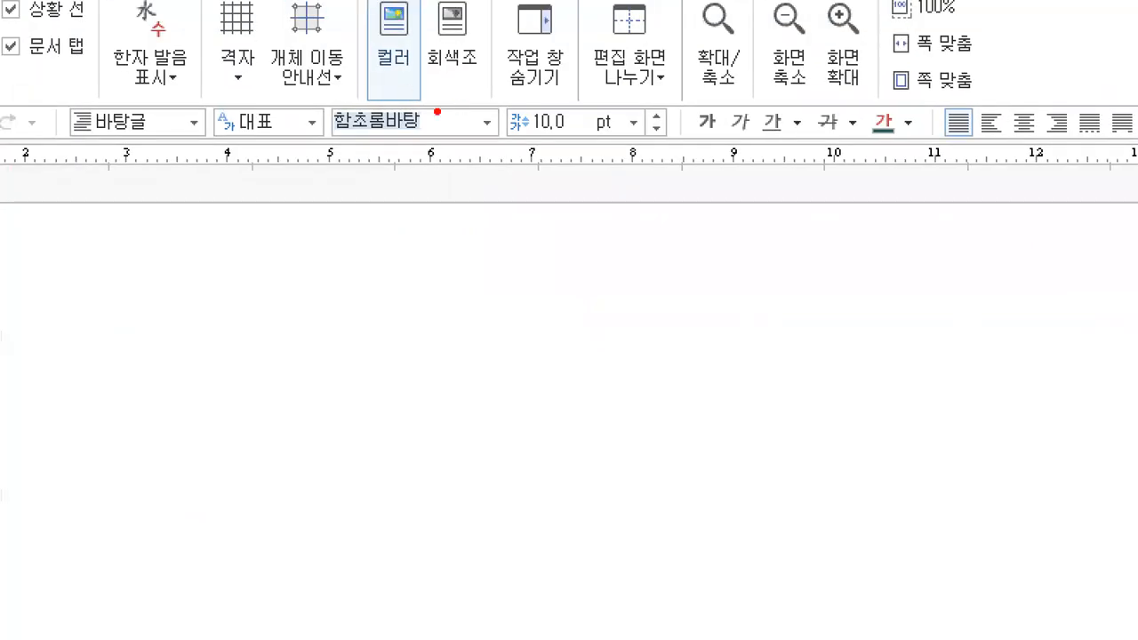
pyautogui.moveTo(438, 113)
pyautogui.mouseDown()
pyautogui.moveTo(435, 127)
pyautogui.moveTo(445, 126)
pyautogui.mouseUp()
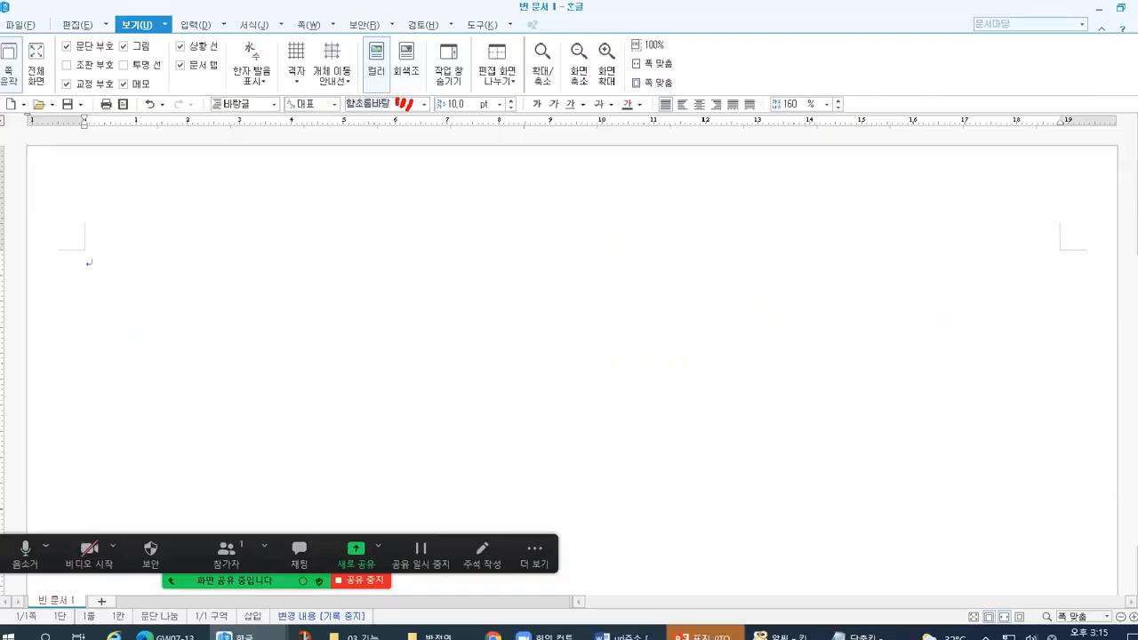
pyautogui.write('바탕')
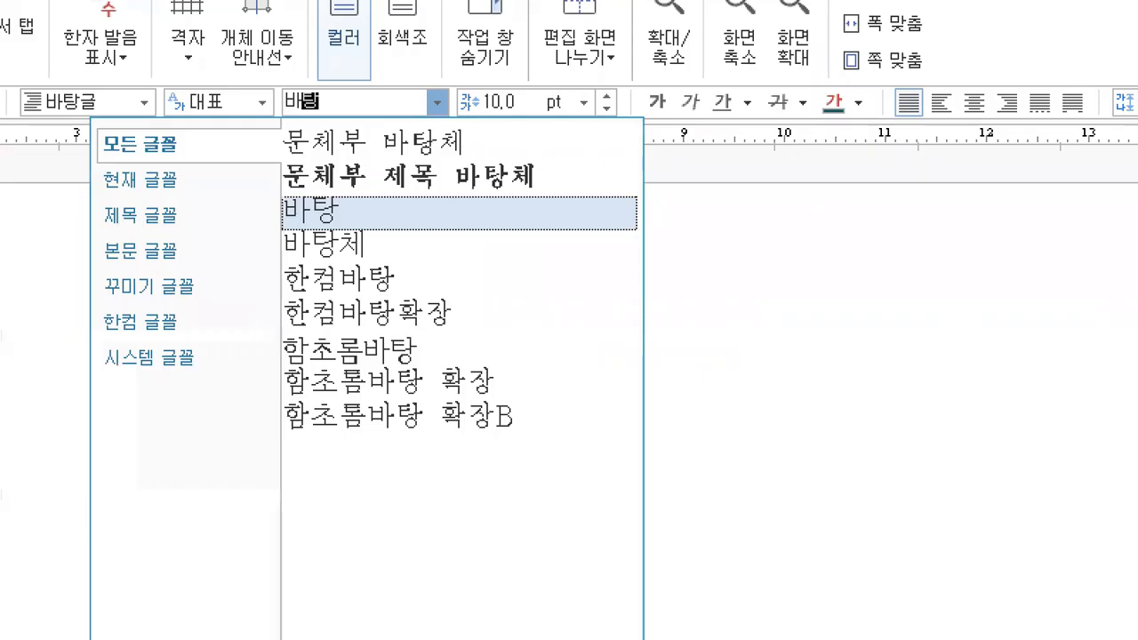
# Circle and check 바탕 in the font list, add a check mark beside 바탕체, and circle and underline the font name and size
pyautogui.moveTo(346, 207)
pyautogui.mouseDown()
pyautogui.moveTo(286, 233)
pyautogui.moveTo(323, 189)
pyautogui.moveTo(377, 239)
pyautogui.moveTo(395, 229)
pyautogui.moveTo(361, 208)
pyautogui.moveTo(411, 190)
pyautogui.mouseUp()
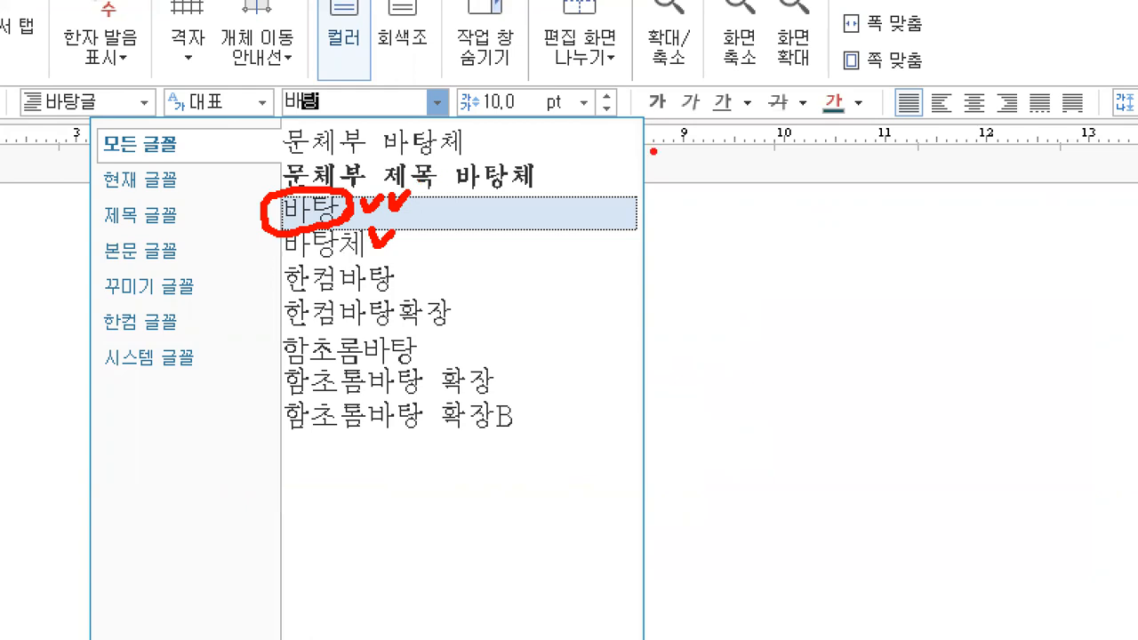
pyautogui.moveTo(371, 112)
pyautogui.mouseDown()
pyautogui.moveTo(355, 124)
pyautogui.moveTo(275, 110)
pyautogui.moveTo(326, 79)
pyautogui.moveTo(306, 119)
pyautogui.moveTo(263, 132)
pyautogui.mouseUp()
pyautogui.moveTo(534, 121)
pyautogui.mouseDown()
pyautogui.moveTo(470, 126)
pyautogui.moveTo(520, 82)
pyautogui.moveTo(497, 132)
pyautogui.mouseUp()
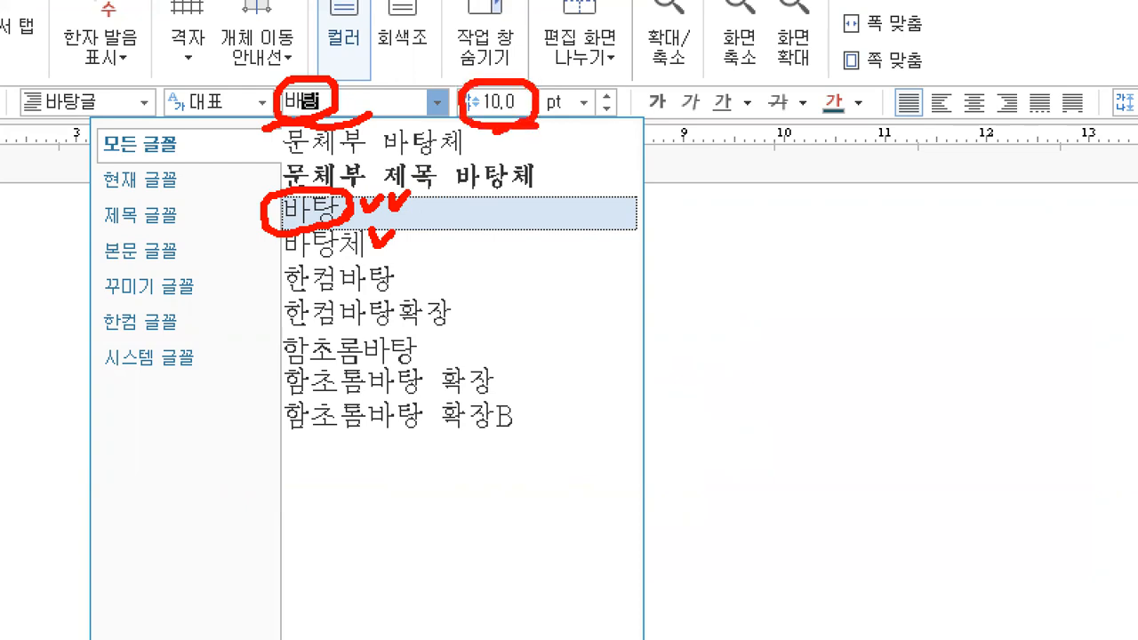
# Switch to the PowerPoint 학습목표 slide and mark the 페이지 구분과 저장하기 item in red
pyautogui.hotkey('alt', 'Tab')
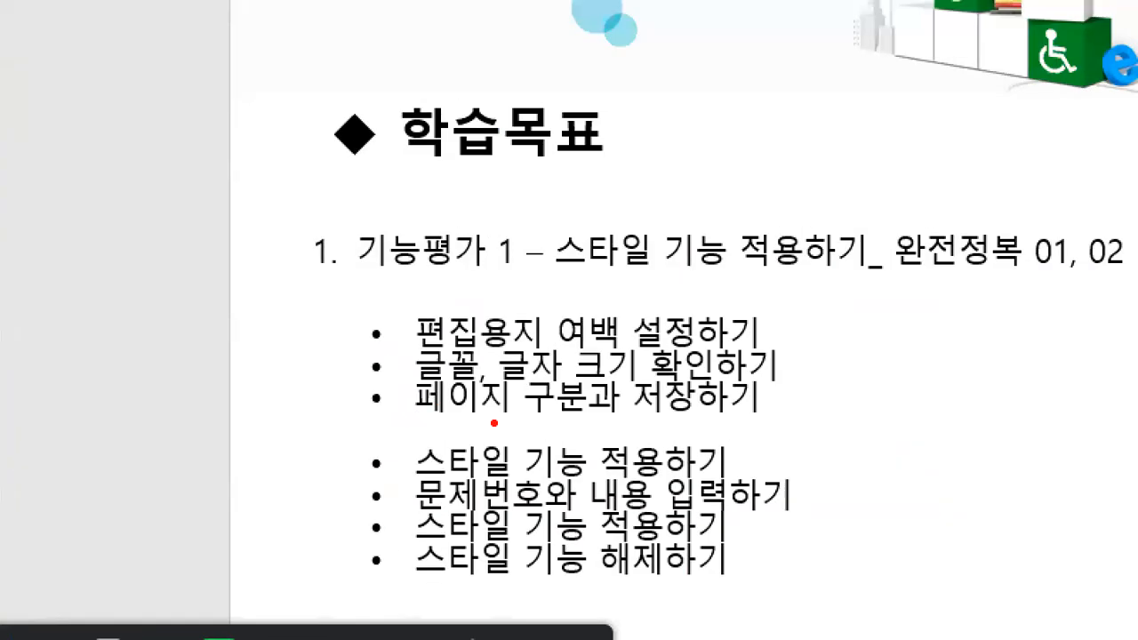
pyautogui.moveTo(438, 397); pyautogui.dragTo(560, 402)
pyautogui.moveTo(626, 386); pyautogui.dragTo(642, 377)
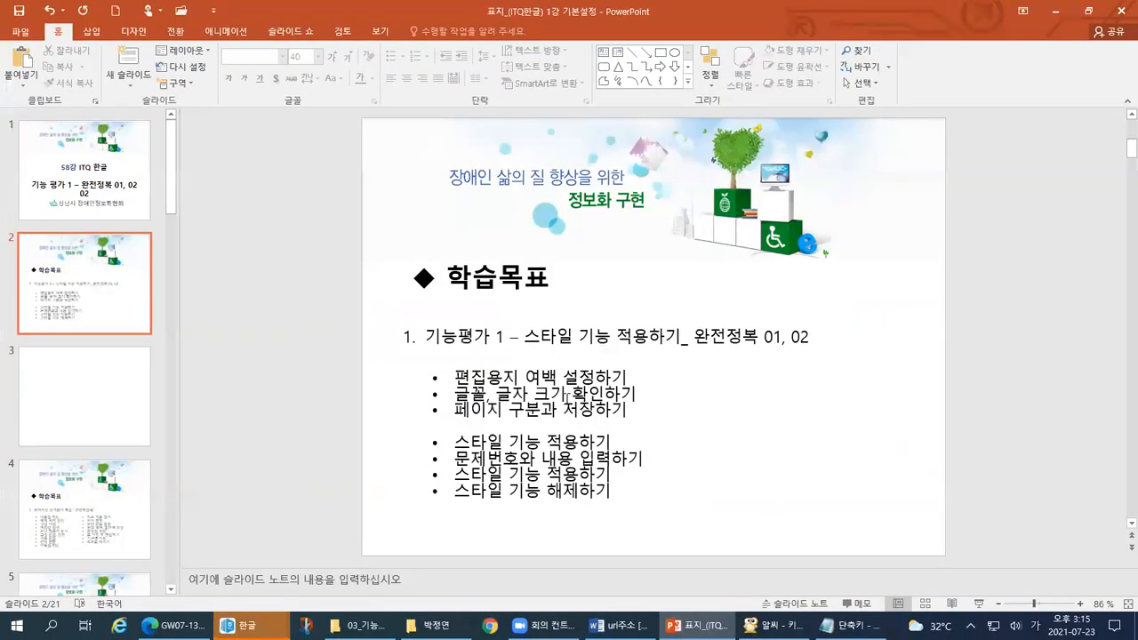
# Switch to the blank Hangul document, set the font to 바탕, and outline the font name and size in red
pyautogui.hotkey('alt', 'Tab')
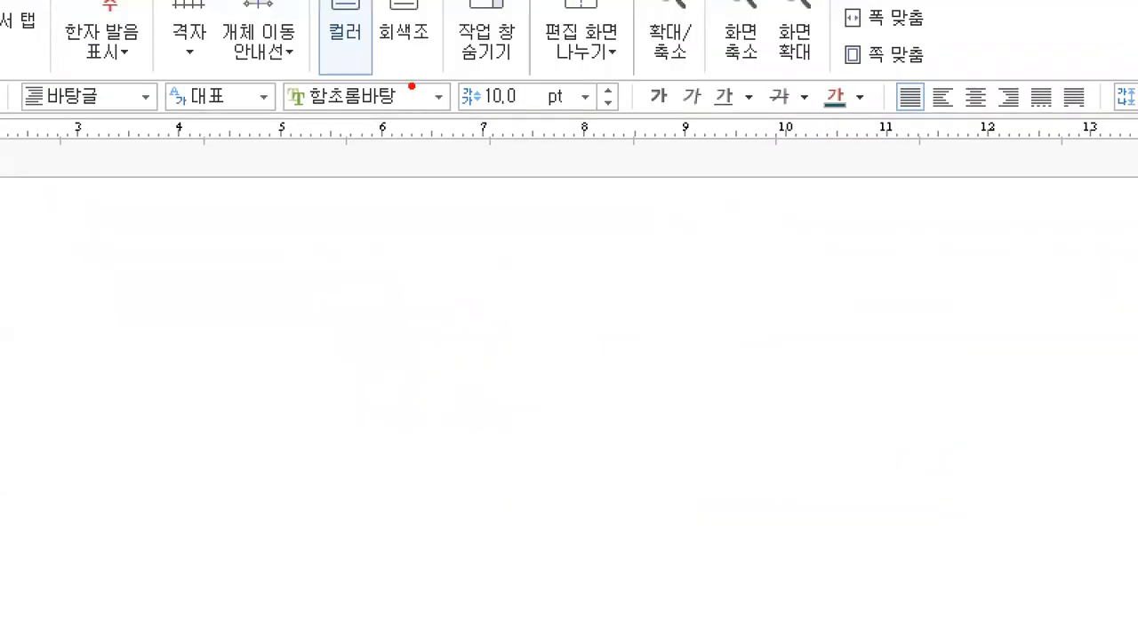
pyautogui.moveTo(410, 88); pyautogui.dragTo(433, 81)
pyautogui.moveTo(544, 89); pyautogui.dragTo(577, 75)
pyautogui.click(409, 100)
pyautogui.write('밭탕')
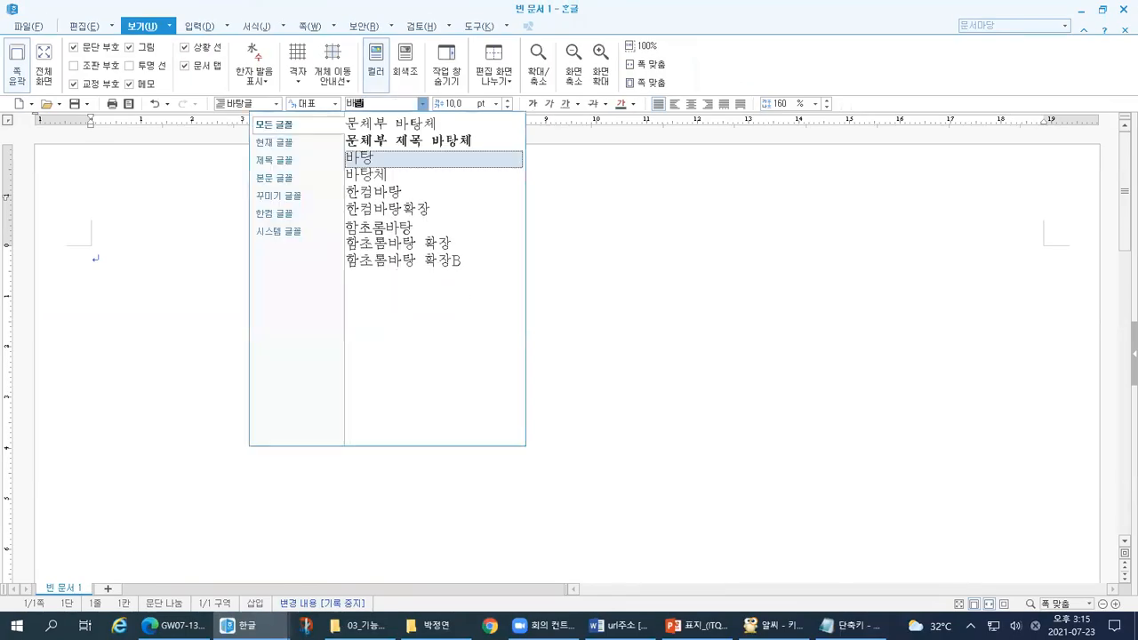
pyautogui.press('Return')
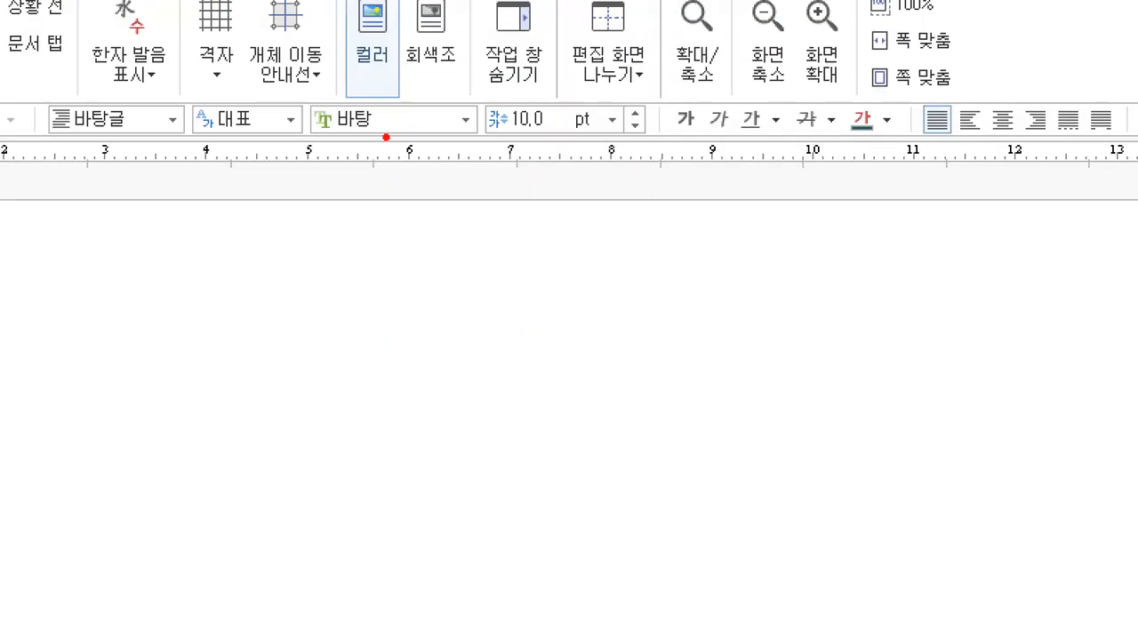
pyautogui.moveTo(375, 96)
pyautogui.mouseDown()
pyautogui.moveTo(351, 111)
pyautogui.moveTo(472, 114)
pyautogui.mouseUp()
pyautogui.moveTo(562, 139)
pyautogui.mouseDown()
pyautogui.moveTo(470, 111)
pyautogui.moveTo(389, 114)
pyautogui.mouseUp()
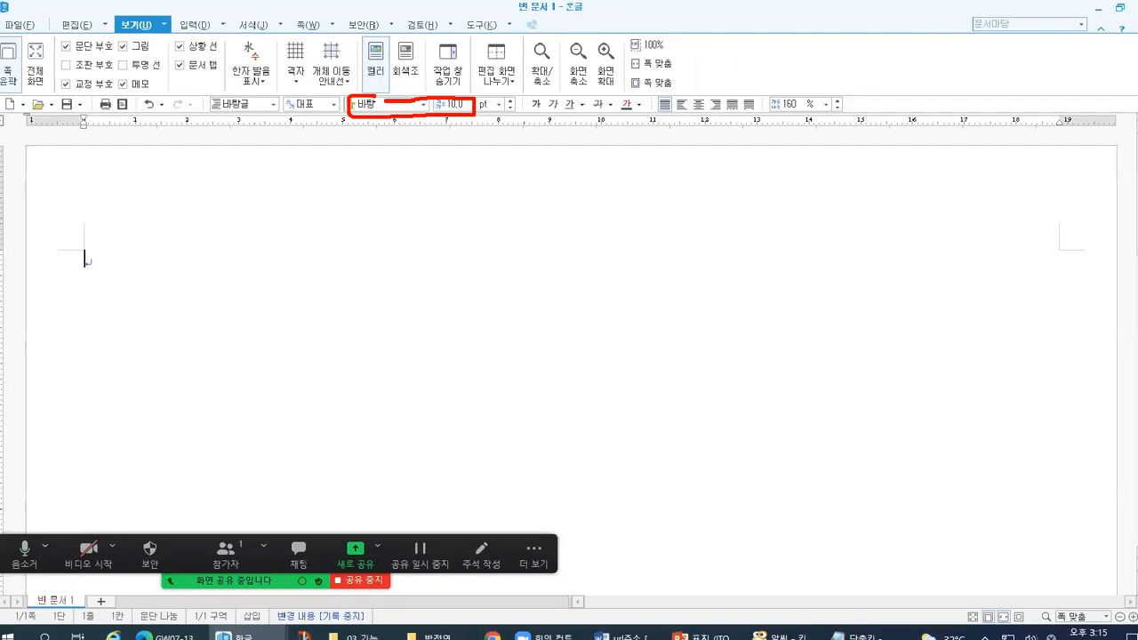
# Return to the PowerPoint 학습목표 slide and underline the 페이지 구분과 저장하기 item in red
pyautogui.hotkey('alt', 'Tab')
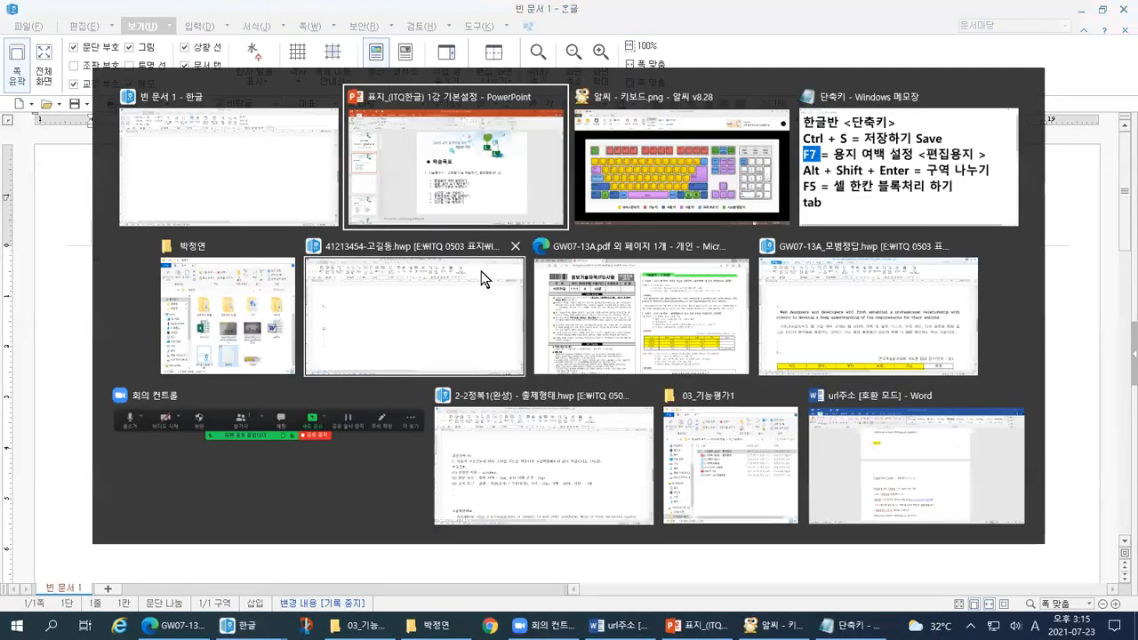
pyautogui.click(529, 196)
pyautogui.moveTo(455, 422); pyautogui.dragTo(580, 424)
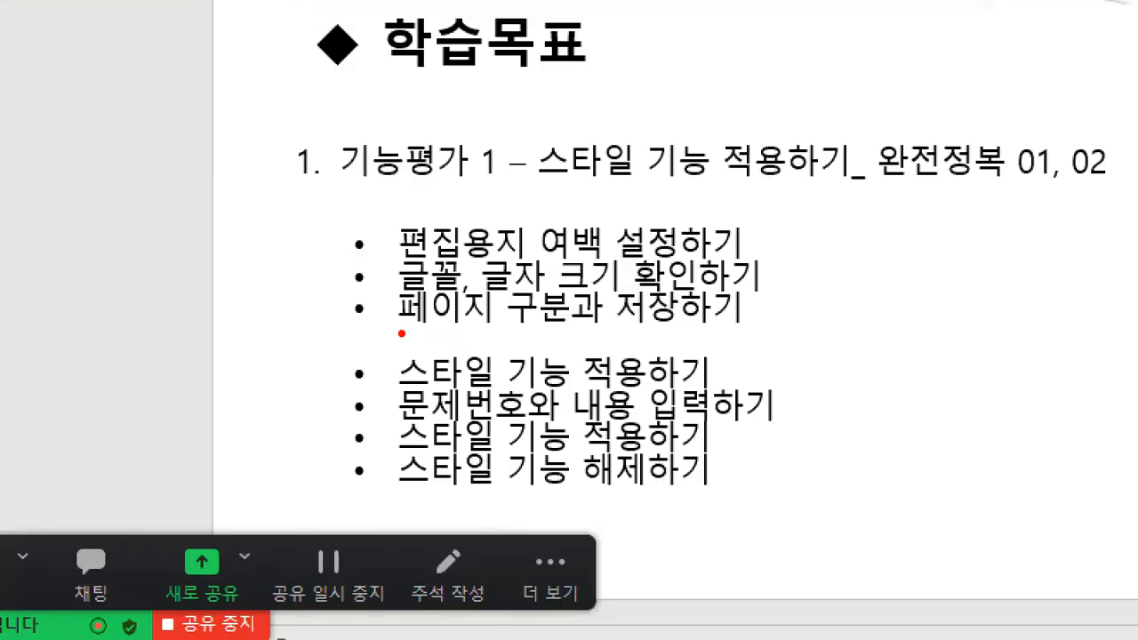
pyautogui.moveTo(650, 336); pyautogui.dragTo(763, 318)
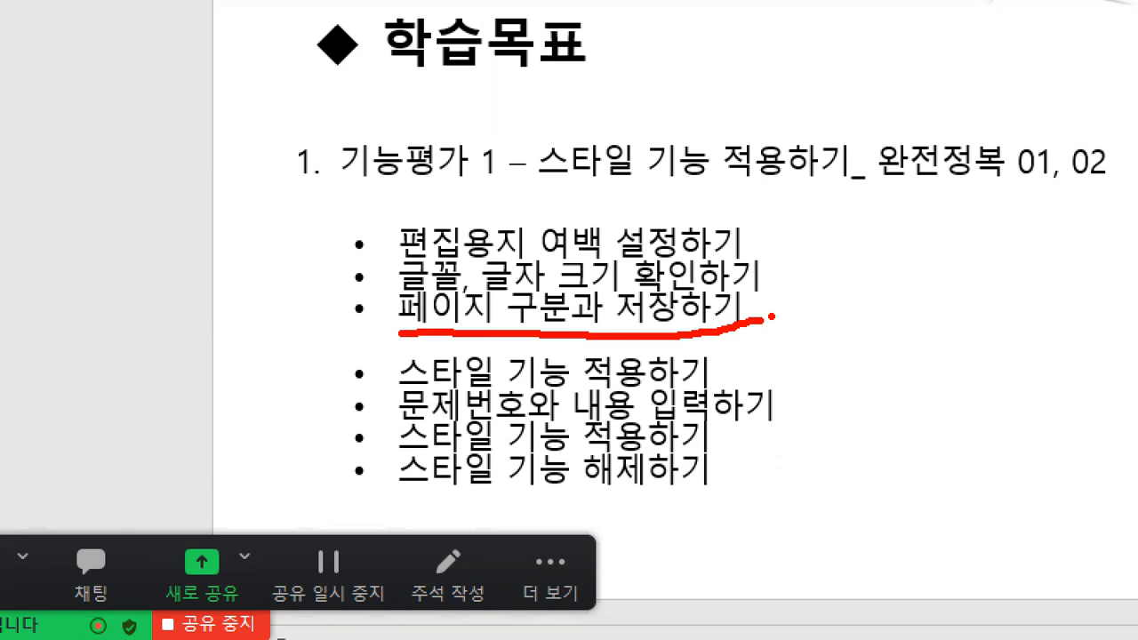
# Switch to the 단축키 memo in Notepad and highlight the line Alt + Shift + Enter = 구역 나누기
pyautogui.hotkey('alt', 'Tab')
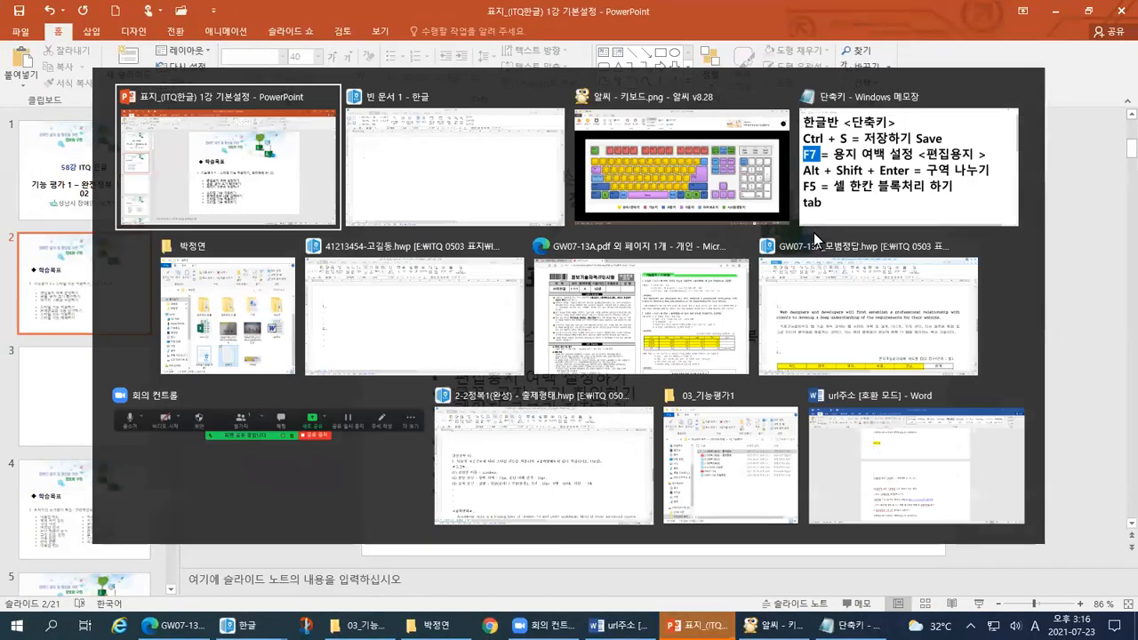
pyautogui.click(835, 208)
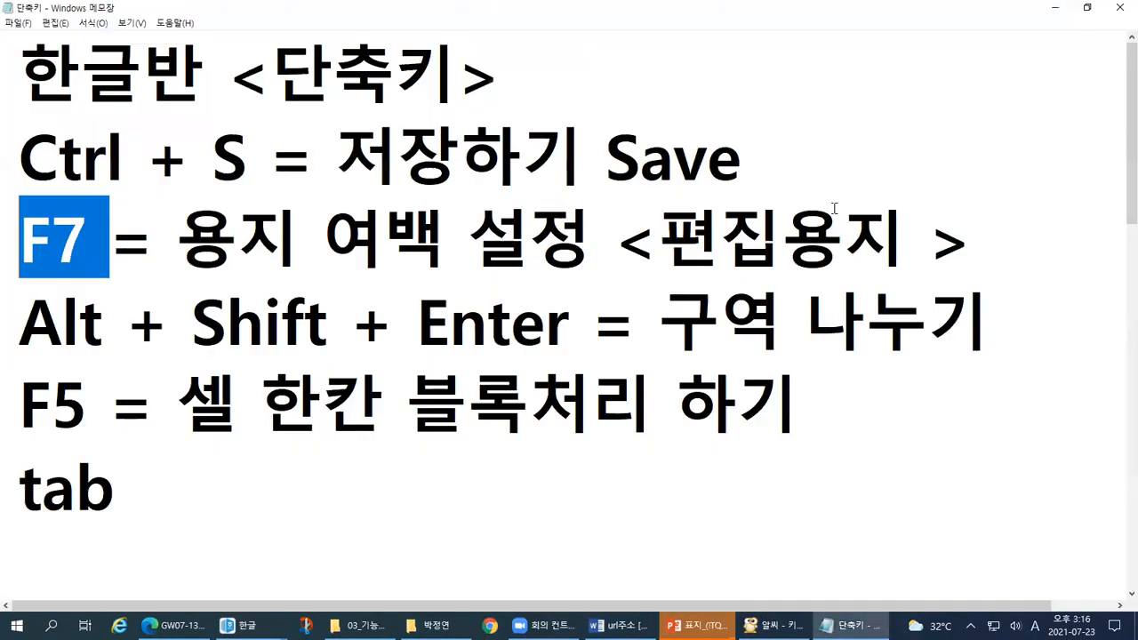
pyautogui.click(735, 430)
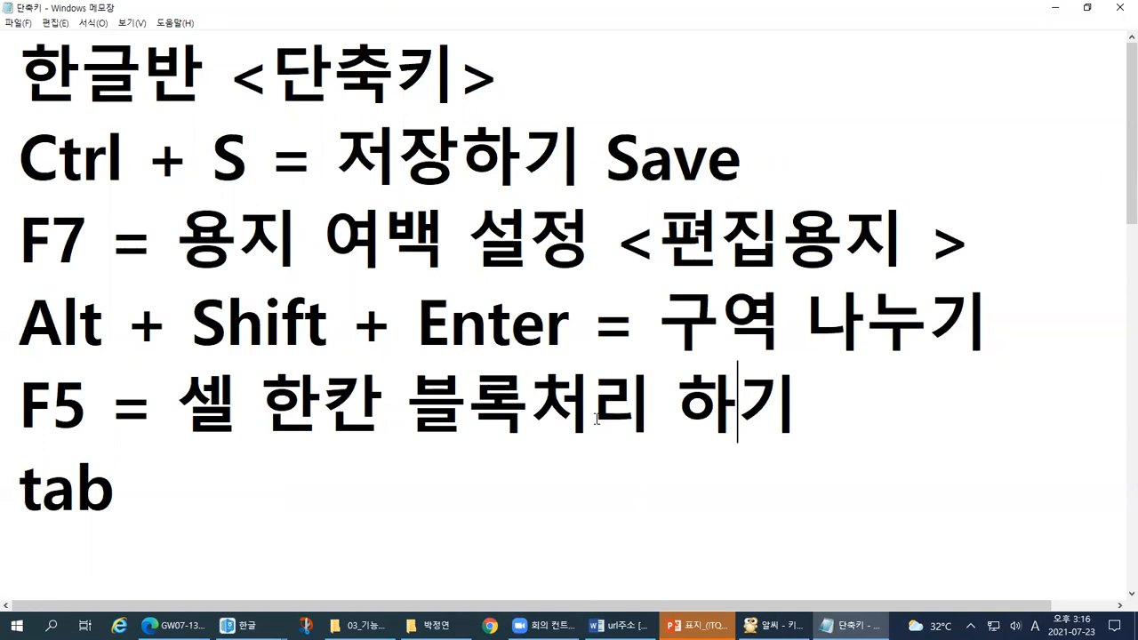
pyautogui.moveTo(8, 323); pyautogui.dragTo(956, 353)
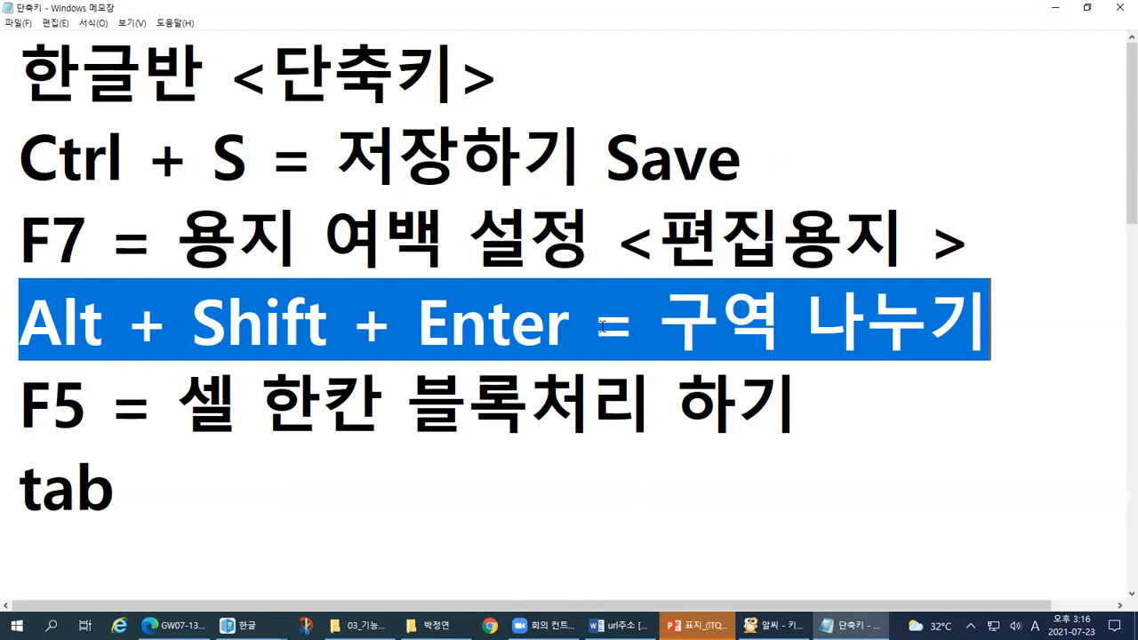
# Switch to the keyboard image and circle the left-hand Alt and Shift keys in red
pyautogui.hotkey('alt', 'Tab')
pyautogui.hotkey('alt', 'Tab')
pyautogui.hotkey('alt', 'Tab')
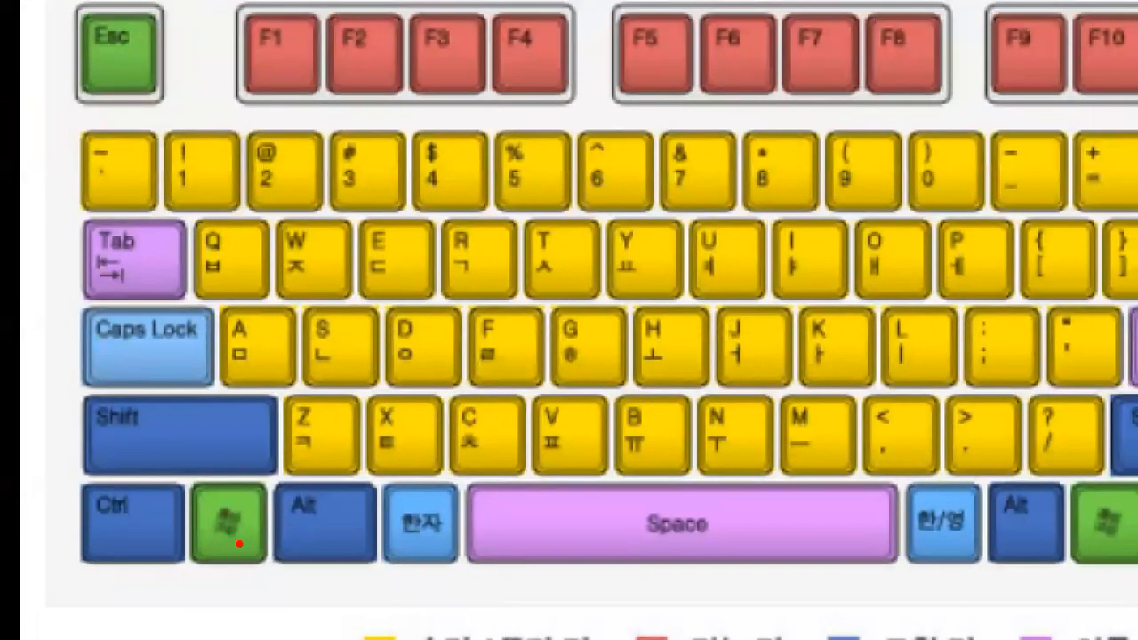
pyautogui.moveTo(356, 578)
pyautogui.mouseDown()
pyautogui.moveTo(265, 521)
pyautogui.moveTo(374, 458)
pyautogui.moveTo(404, 526)
pyautogui.moveTo(355, 578)
pyautogui.mouseUp()
pyautogui.moveTo(188, 460)
pyautogui.mouseDown()
pyautogui.moveTo(59, 449)
pyautogui.moveTo(165, 378)
pyautogui.moveTo(286, 440)
pyautogui.moveTo(238, 462)
pyautogui.mouseUp()
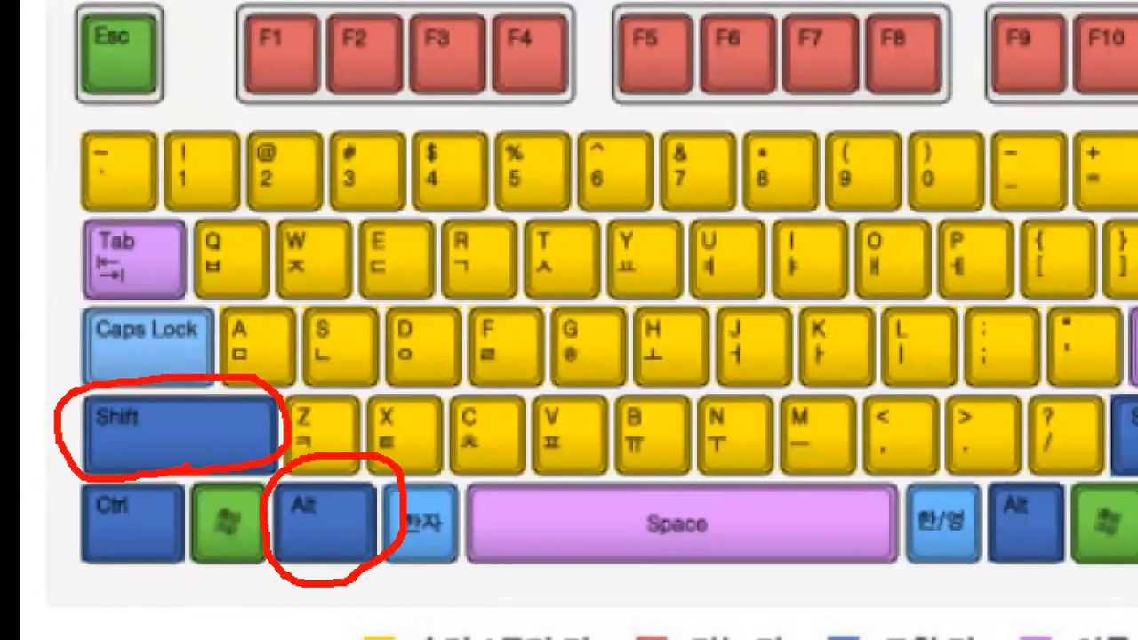
# Add red marks on the number row, Shift and Alt keys, and put a check mark on the Enter key
pyautogui.moveTo(864, 150); pyautogui.dragTo(872, 158)
pyautogui.moveTo(946, 147); pyautogui.dragTo(953, 159)
pyautogui.moveTo(1025, 147); pyautogui.dragTo(1037, 136)
pyautogui.moveTo(1105, 149); pyautogui.dragTo(1114, 160)
pyautogui.moveTo(225, 410); pyautogui.dragTo(242, 403)
pyautogui.moveTo(338, 510)
pyautogui.mouseDown()
pyautogui.moveTo(347, 529)
pyautogui.moveTo(363, 495)
pyautogui.mouseUp()
pyautogui.moveTo(176, 423)
pyautogui.mouseDown()
pyautogui.moveTo(192, 444)
pyautogui.moveTo(203, 424)
pyautogui.mouseUp()
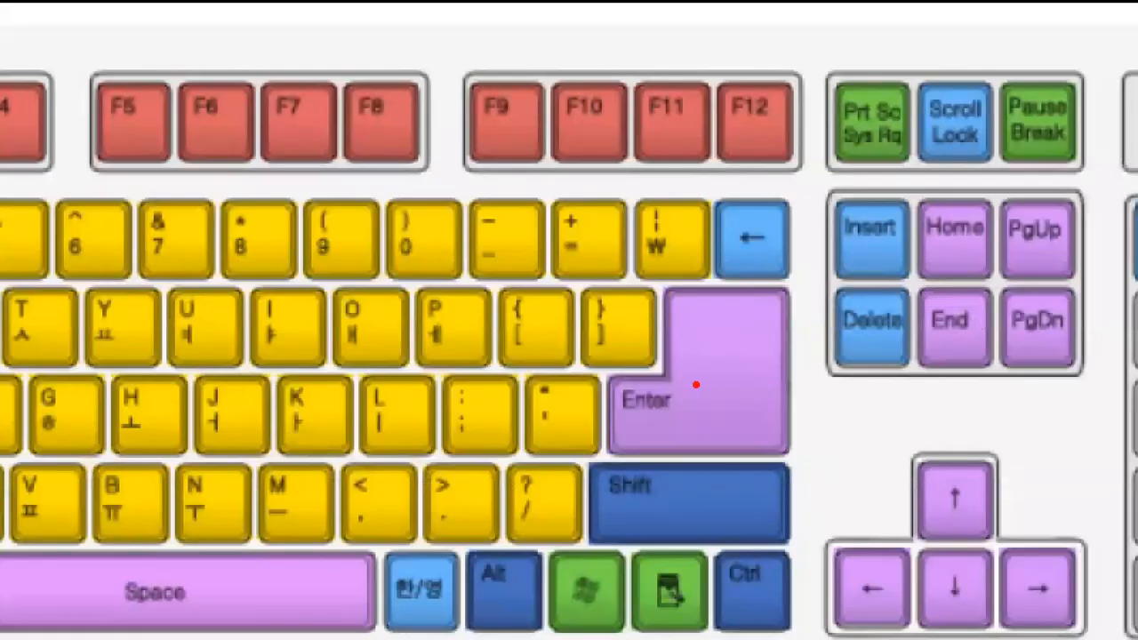
pyautogui.moveTo(693, 364)
pyautogui.mouseDown()
pyautogui.moveTo(704, 400)
pyautogui.moveTo(727, 352)
pyautogui.mouseUp()
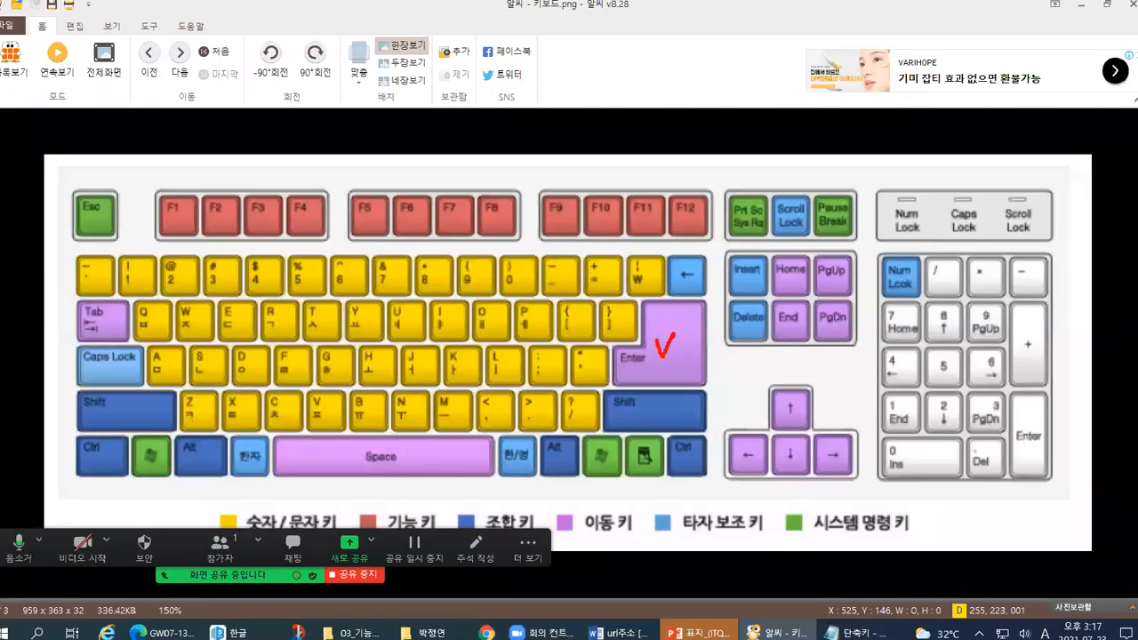
# Switch to the blank Hangul document, circle the text cursor in red, and outline the page corner with a handwritten 1
pyautogui.hotkey('alt', 'Tab')
pyautogui.press('Tab')
pyautogui.press('Tab')
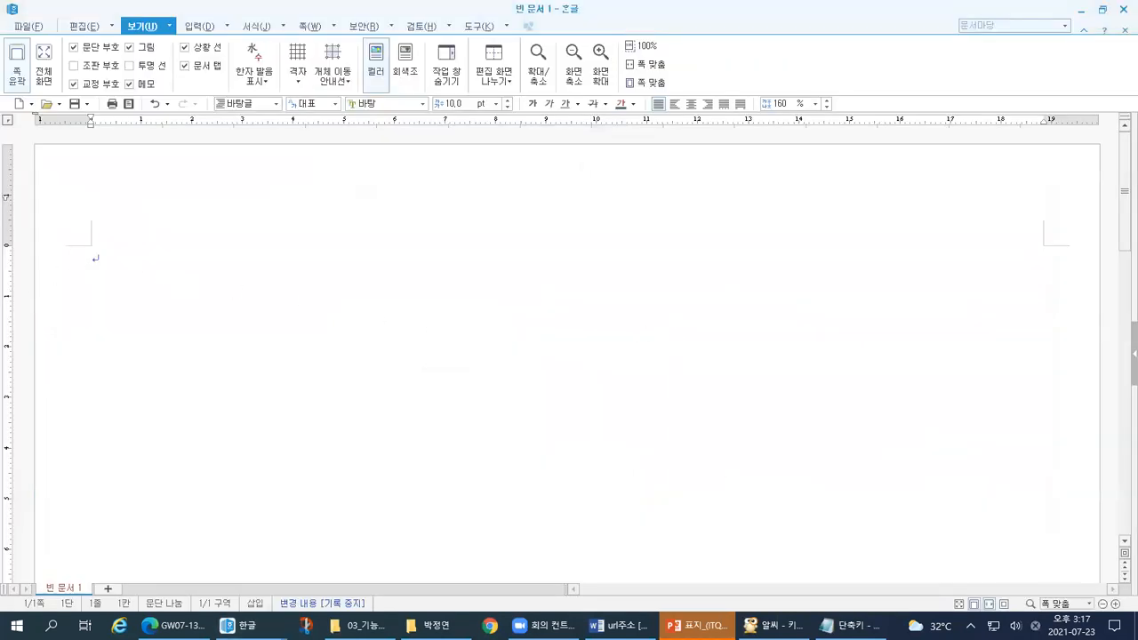
pyautogui.moveTo(100, 273); pyautogui.dragTo(113, 272)
pyautogui.moveTo(201, 314)
pyautogui.mouseDown()
pyautogui.moveTo(101, 191)
pyautogui.moveTo(257, 218)
pyautogui.moveTo(185, 370)
pyautogui.moveTo(152, 388)
pyautogui.mouseUp()
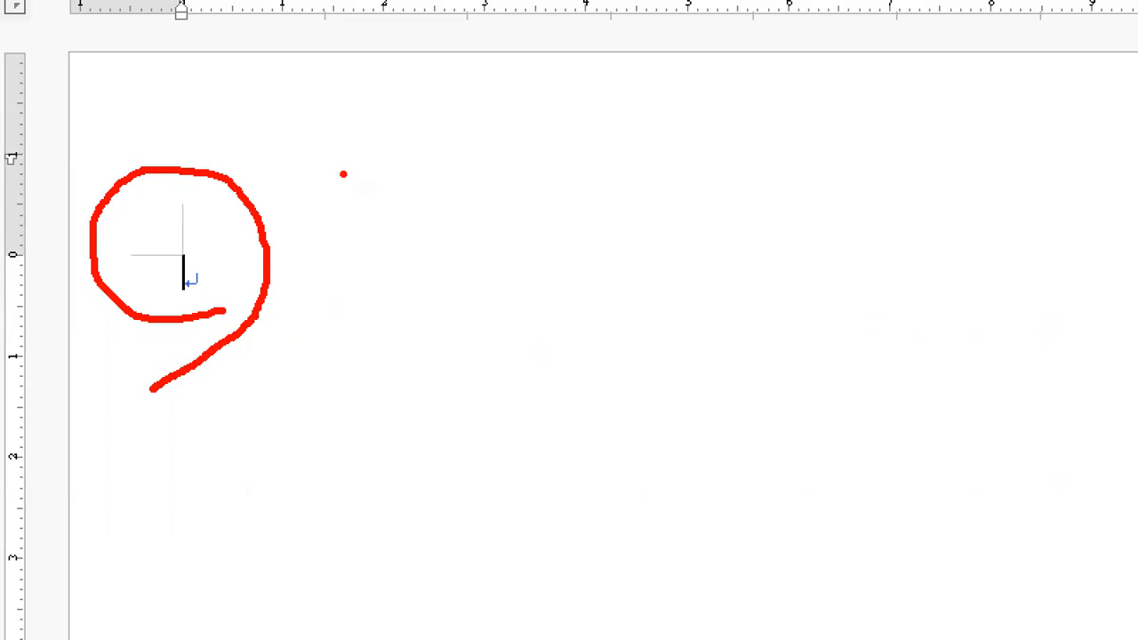
pyautogui.moveTo(344, 174); pyautogui.dragTo(393, 152)
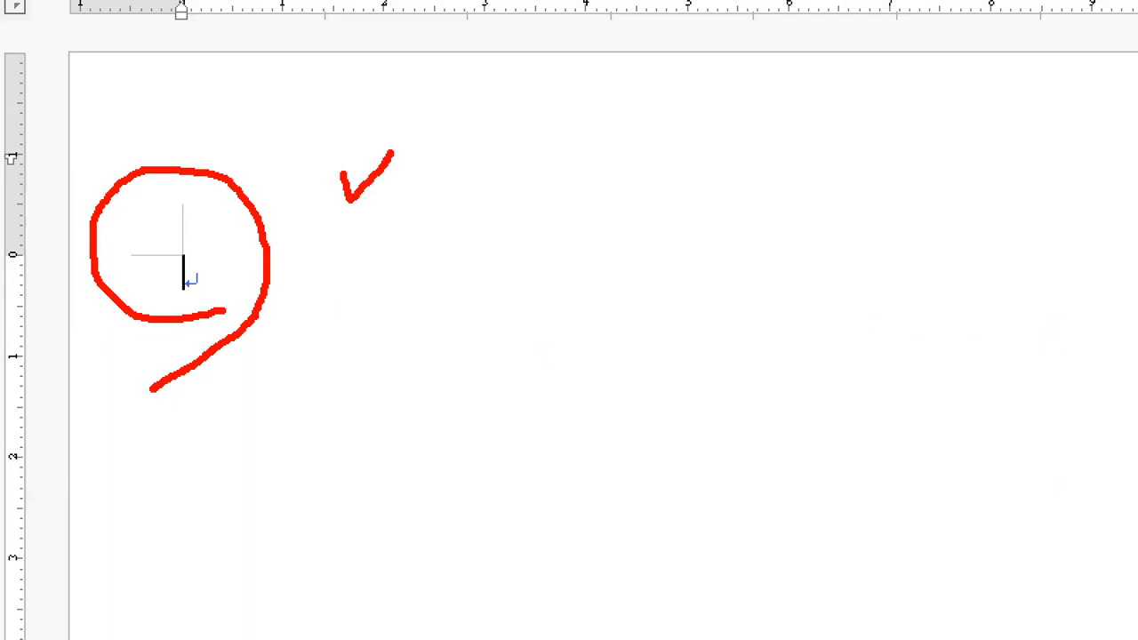
pyautogui.moveTo(206, 44)
pyautogui.mouseDown()
pyautogui.moveTo(72, 52)
pyautogui.moveTo(64, 164)
pyautogui.mouseUp()
pyautogui.moveTo(108, 90)
pyautogui.mouseDown()
pyautogui.moveTo(134, 65)
pyautogui.moveTo(137, 139)
pyautogui.moveTo(166, 137)
pyautogui.mouseUp()
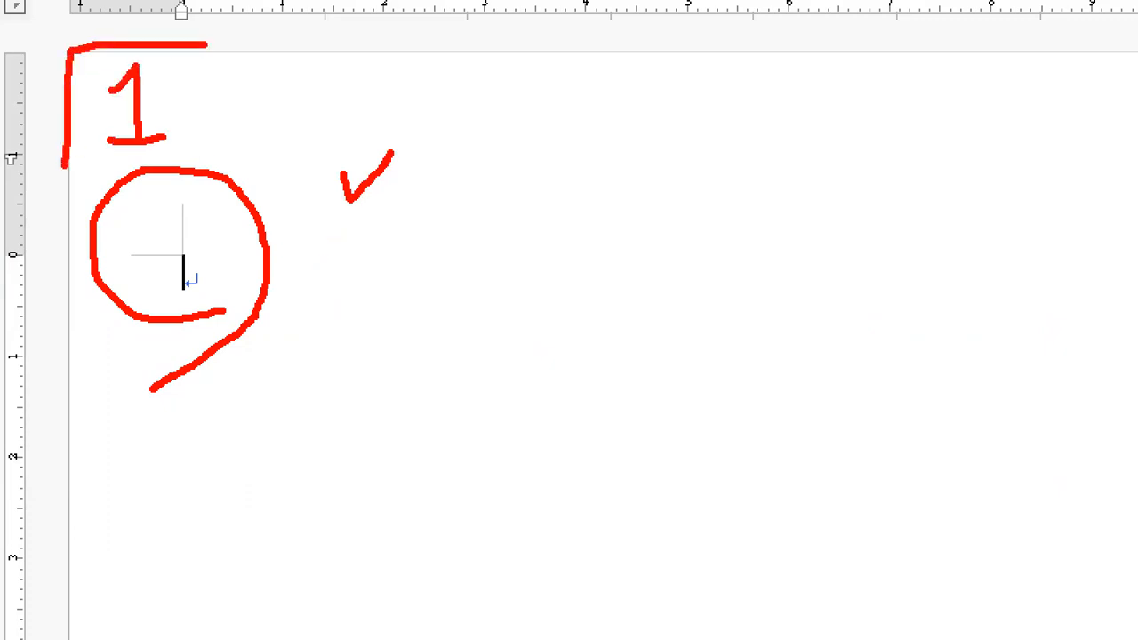
pyautogui.write('1.')
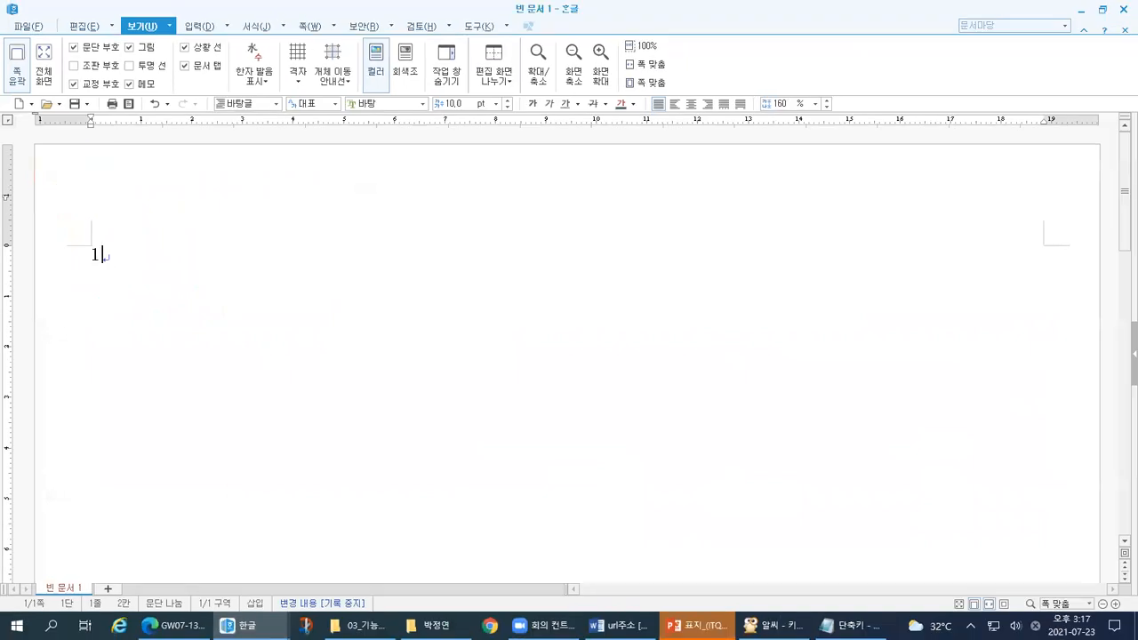
pyautogui.press('BackSpace')
pyautogui.write('/')
pyautogui.click(47, 267)
# Enter the text 첫 번째 종이 at the start of the first page
pyautogui.write('첫')
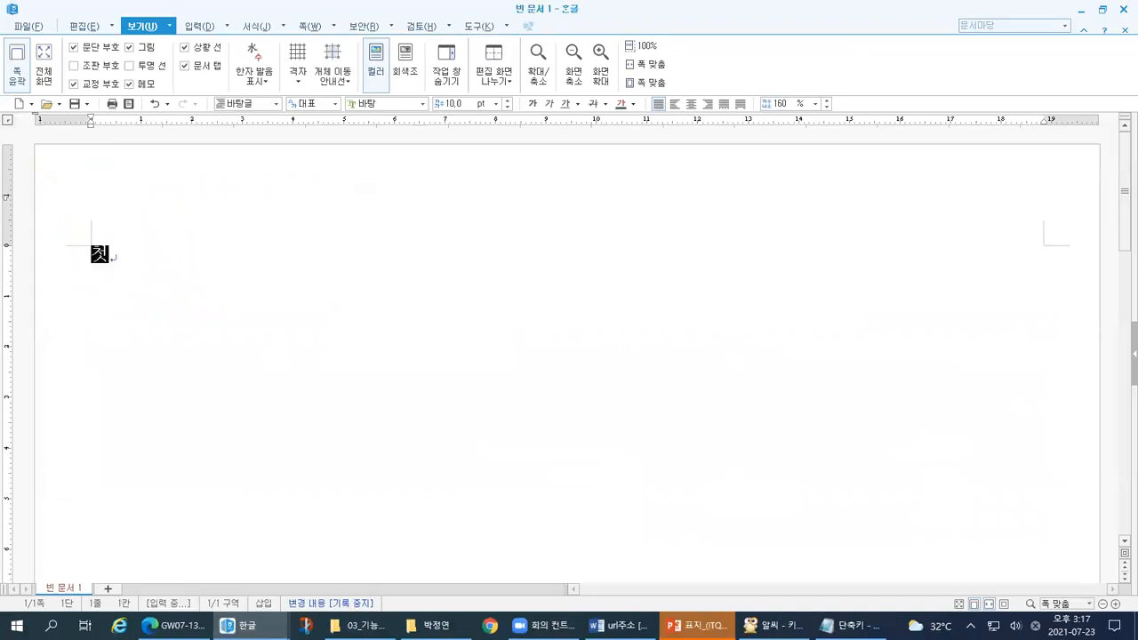
pyautogui.write(' 번째 ㅈ')
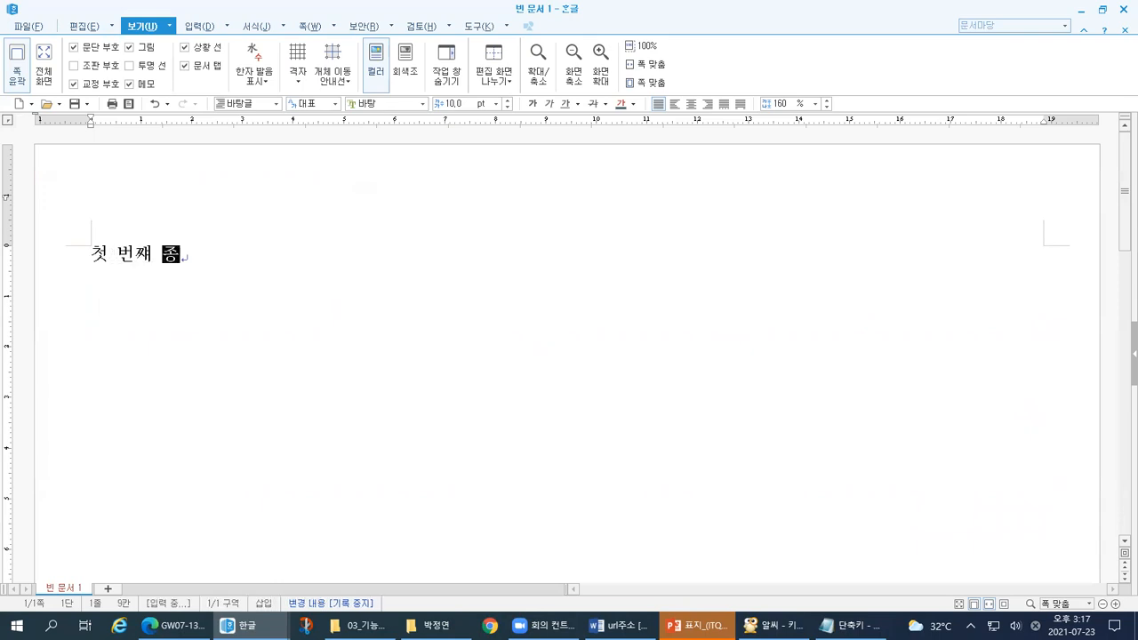
pyautogui.press('BackSpace')
pyautogui.press('BackSpace')
pyautogui.press('BackSpace')
pyautogui.write('째 종이')
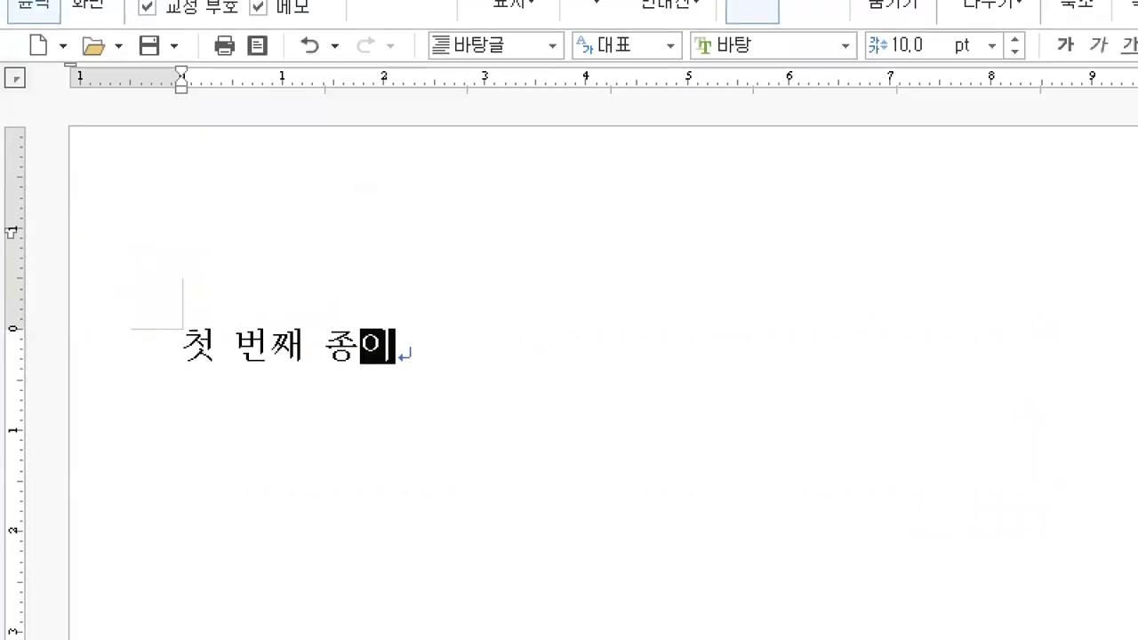
# Mark the page corner and the end of 첫 번째 종이 in red, and insert a section break after the text
pyautogui.moveTo(78, 141); pyautogui.dragTo(74, 311)
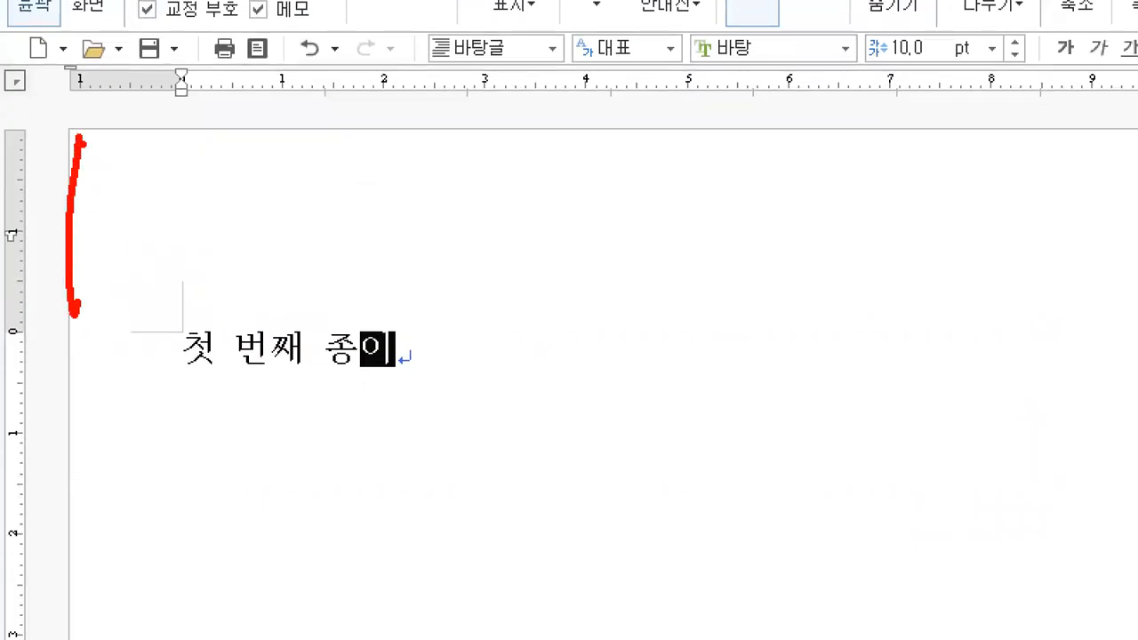
pyautogui.moveTo(80, 142); pyautogui.dragTo(333, 148)
pyautogui.moveTo(441, 304)
pyautogui.mouseDown()
pyautogui.moveTo(445, 354)
pyautogui.moveTo(421, 350)
pyautogui.moveTo(431, 382)
pyautogui.mouseUp()
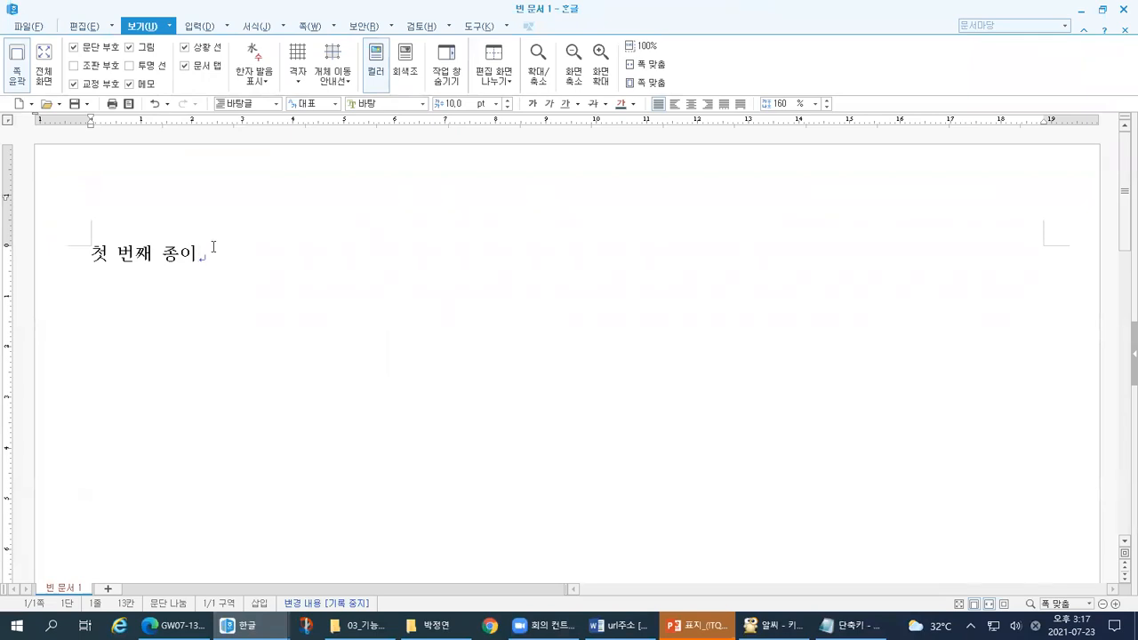
pyautogui.hotkey('alt', 'shift', 'Return')
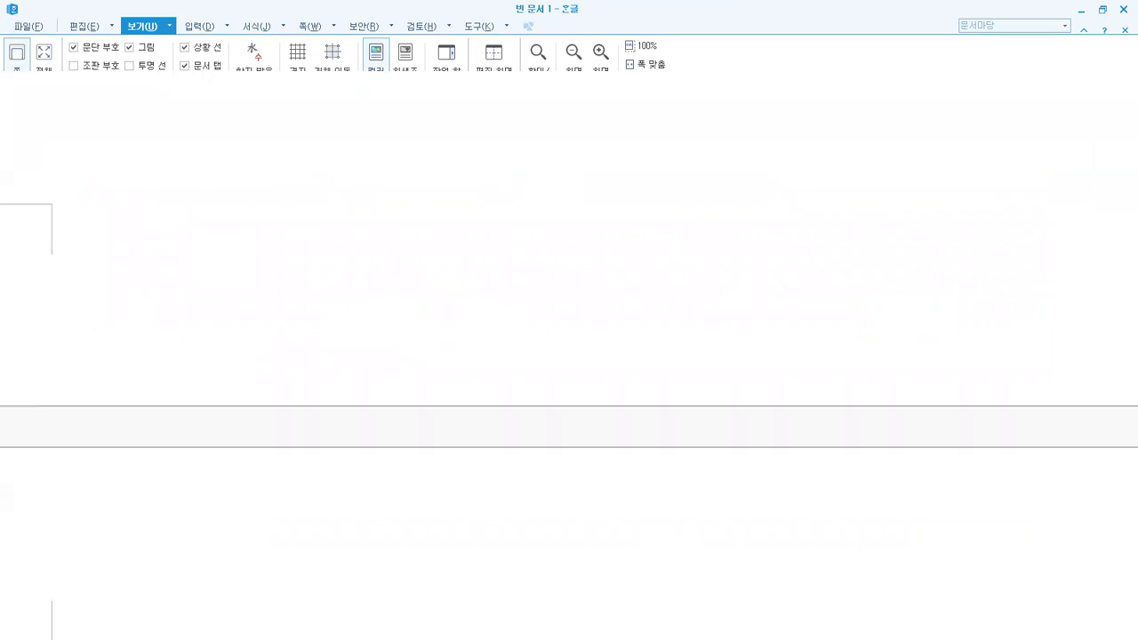
# Outline the first page's lower corner and the second page's upper corner in red, and handwrite a 2 on the second page
pyautogui.moveTo(61, 161)
pyautogui.mouseDown()
pyautogui.moveTo(62, 297)
pyautogui.moveTo(208, 325)
pyautogui.moveTo(349, 332)
pyautogui.mouseUp()
pyautogui.moveTo(359, 69); pyautogui.dragTo(299, 122)
pyautogui.moveTo(294, 64); pyautogui.dragTo(367, 122)
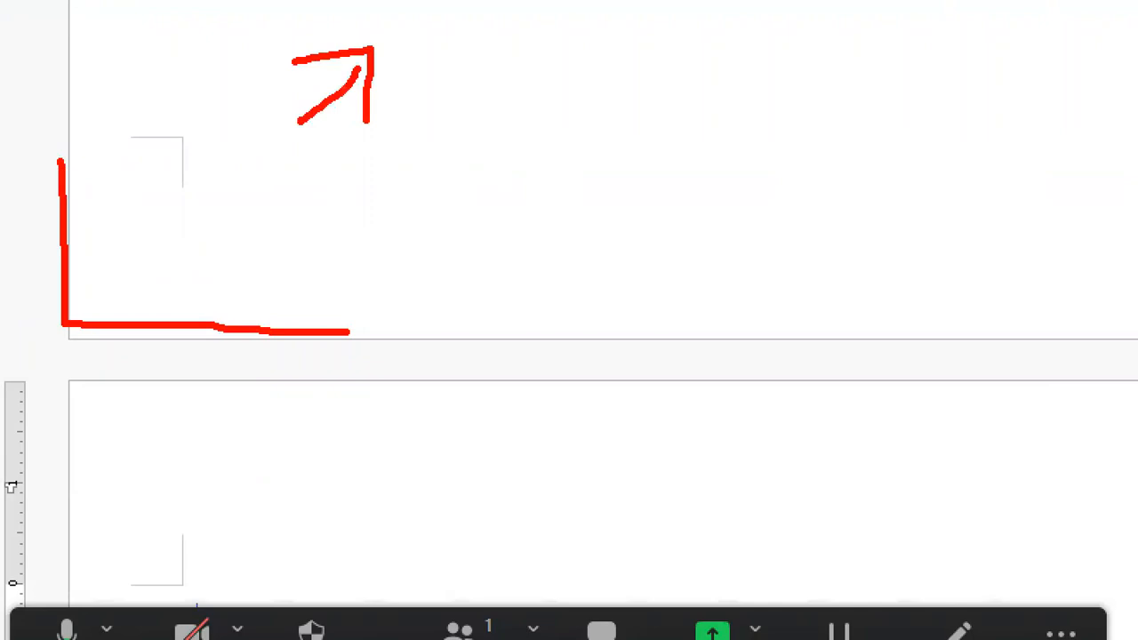
pyautogui.moveTo(382, 265); pyautogui.dragTo(366, 301)
pyautogui.moveTo(395, 276); pyautogui.dragTo(379, 318)
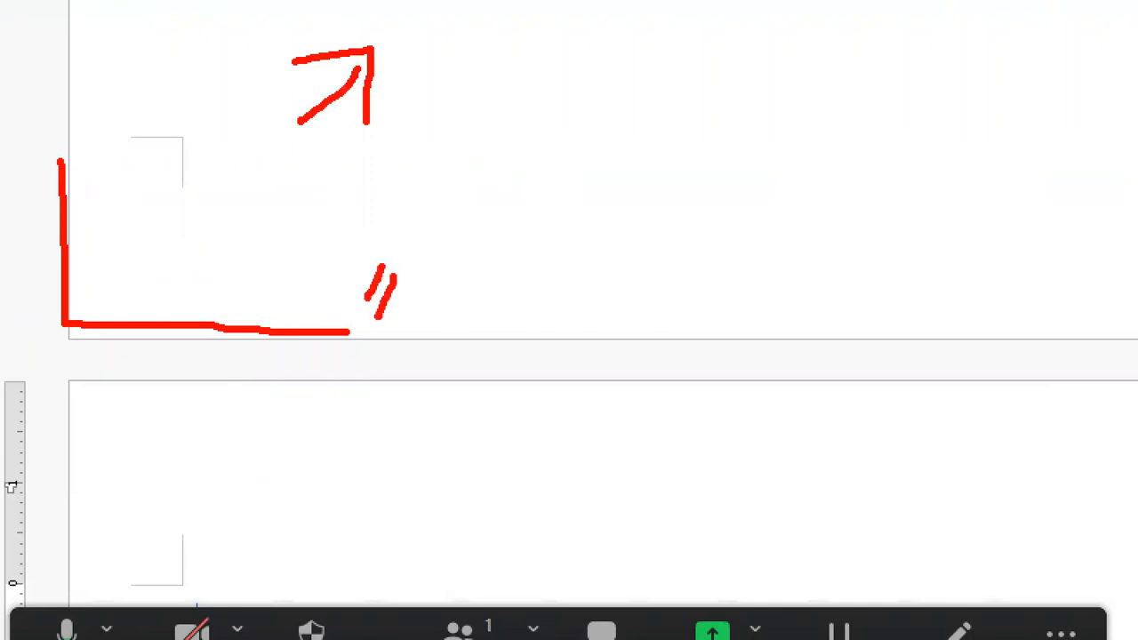
pyautogui.moveTo(336, 380)
pyautogui.mouseDown()
pyautogui.moveTo(78, 386)
pyautogui.moveTo(84, 509)
pyautogui.mouseUp()
pyautogui.moveTo(127, 444)
pyautogui.mouseDown()
pyautogui.moveTo(138, 418)
pyautogui.moveTo(171, 475)
pyautogui.mouseUp()
pyautogui.moveTo(194, 463); pyautogui.dragTo(210, 481)
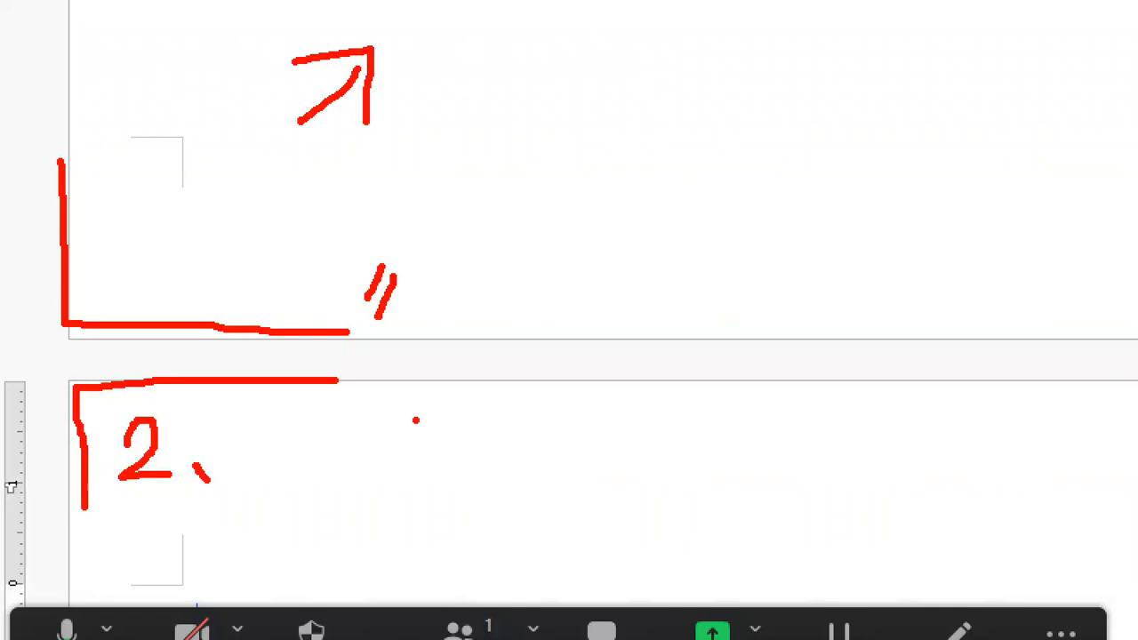
# Switch to the Notepad 단축키 memo and review the highlighted 구역 나누기 shortcut
pyautogui.hotkey('alt', 'Tab')
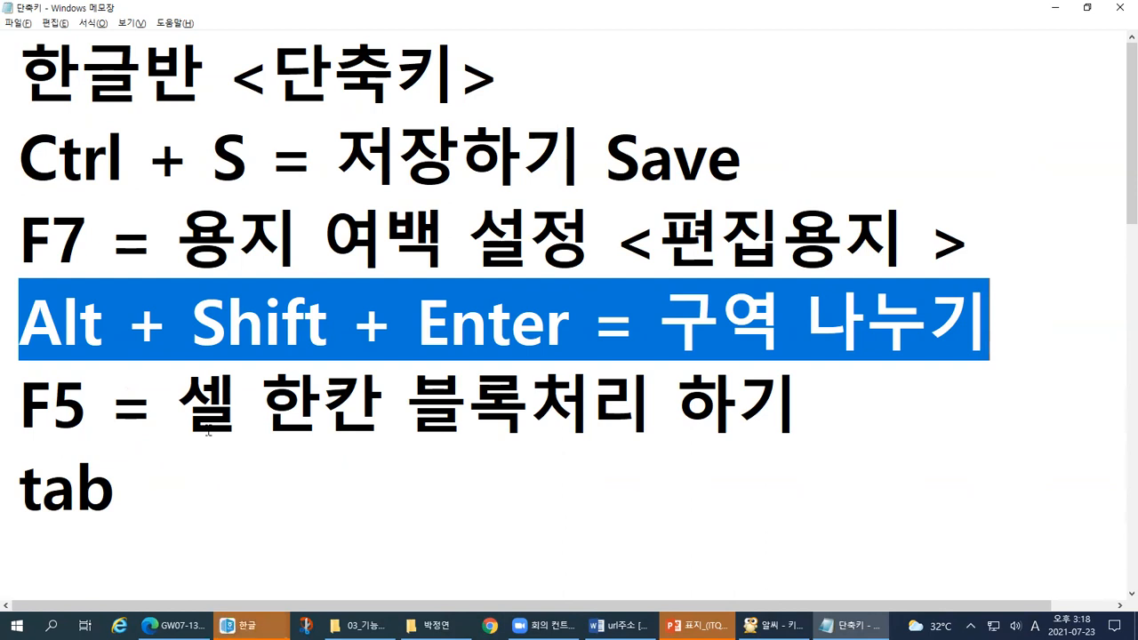
pyautogui.press('alt')
pyautogui.press('alt')
# Return to the Hangul document, undo the section break, and insert it again after 첫 번째 종이
pyautogui.hotkey('alt', 'Tab')
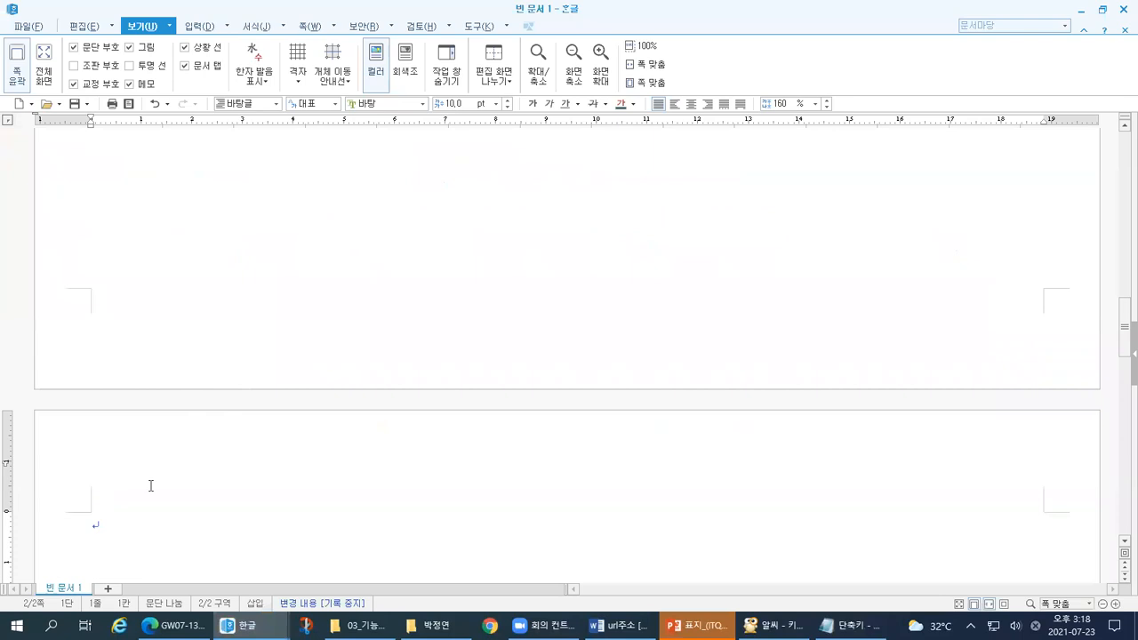
pyautogui.hotkey('ctrl', 'z')
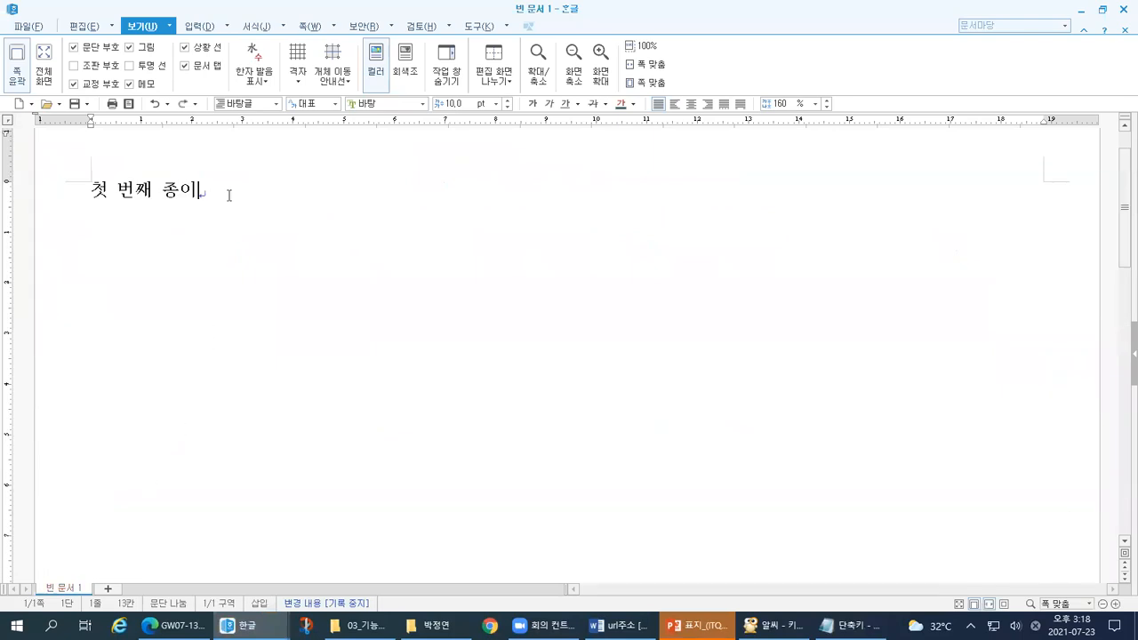
pyautogui.hotkey('alt', 'shift', 'Return')
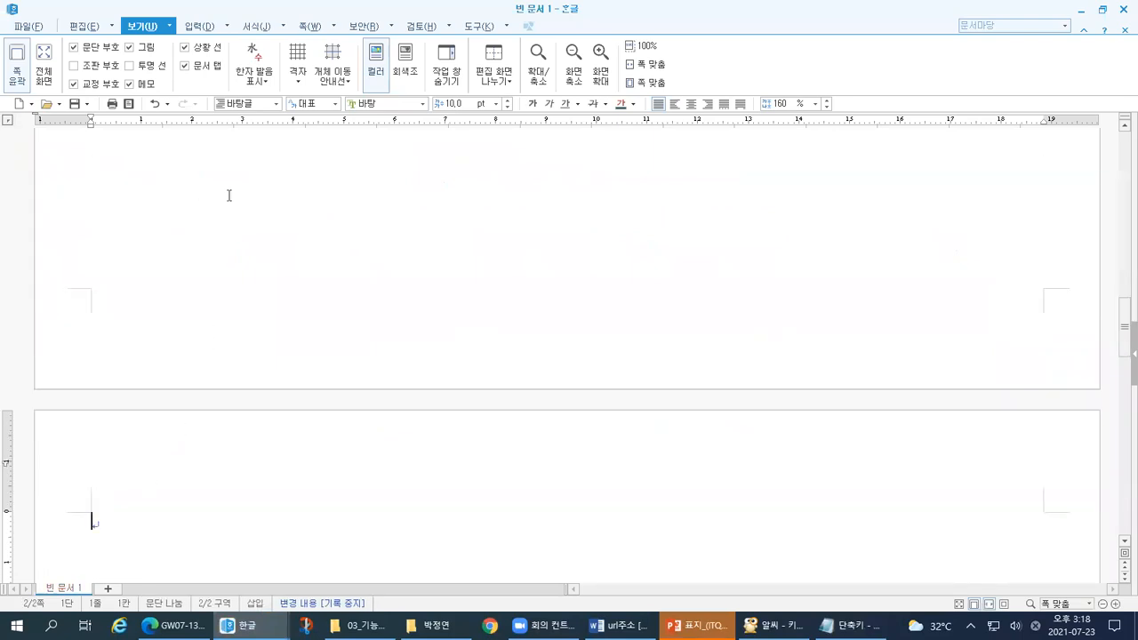
pyautogui.scroll(-3, 142, 377)
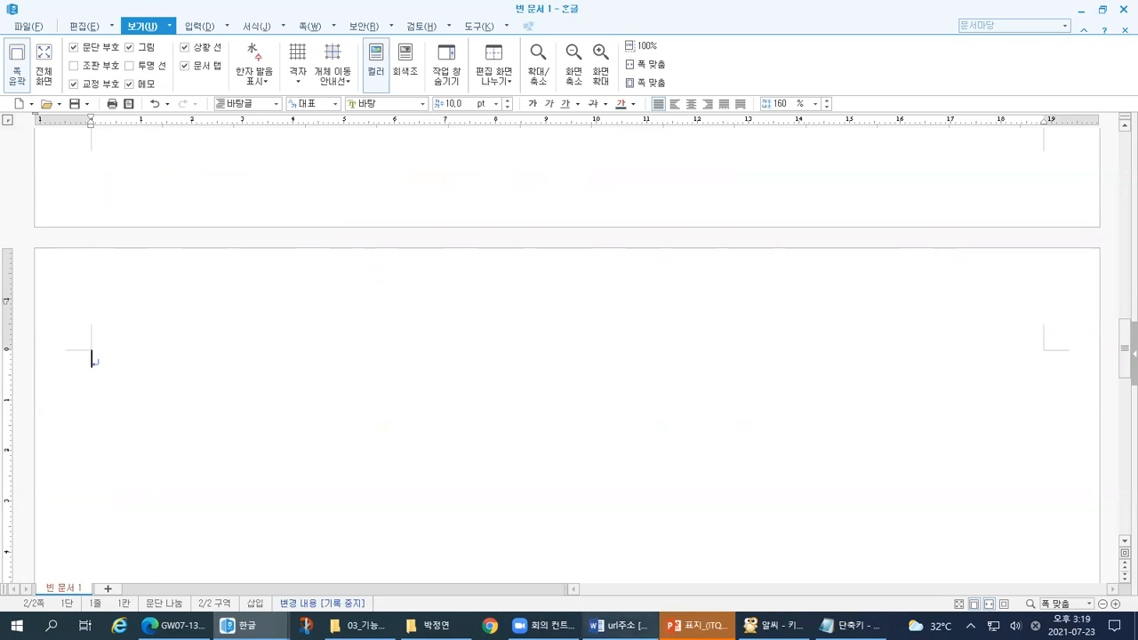
# Switch to the Notepad 단축키 memo and start a new line below tab
pyautogui.click(849, 625)
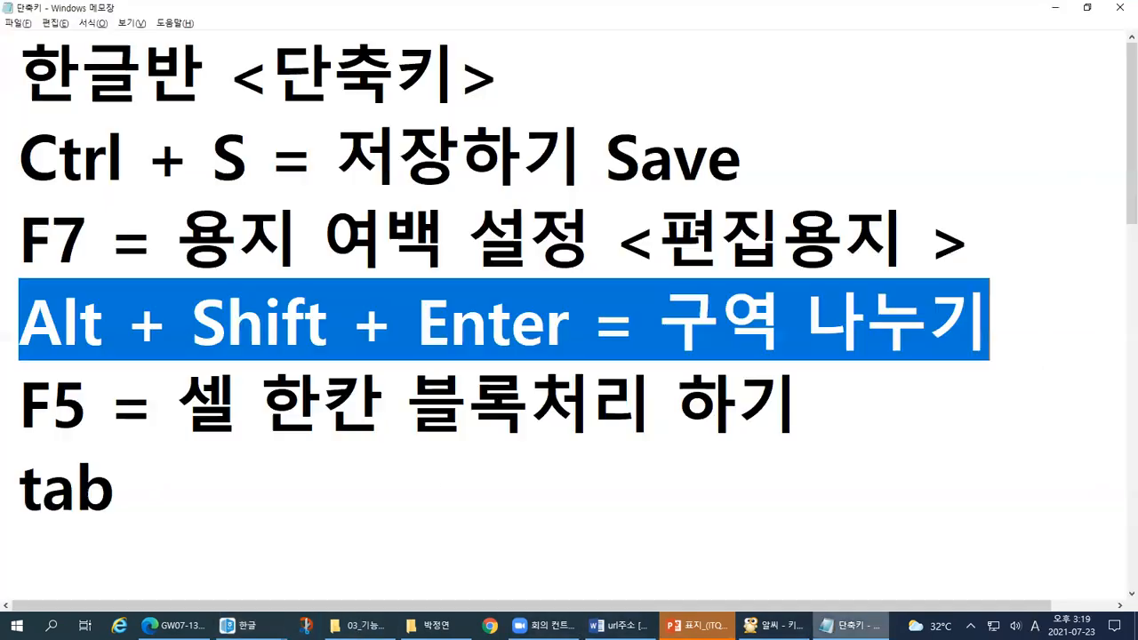
pyautogui.scroll(-5, 427, 449)
pyautogui.scroll(-5, 285, 490)
pyautogui.click(284, 498)
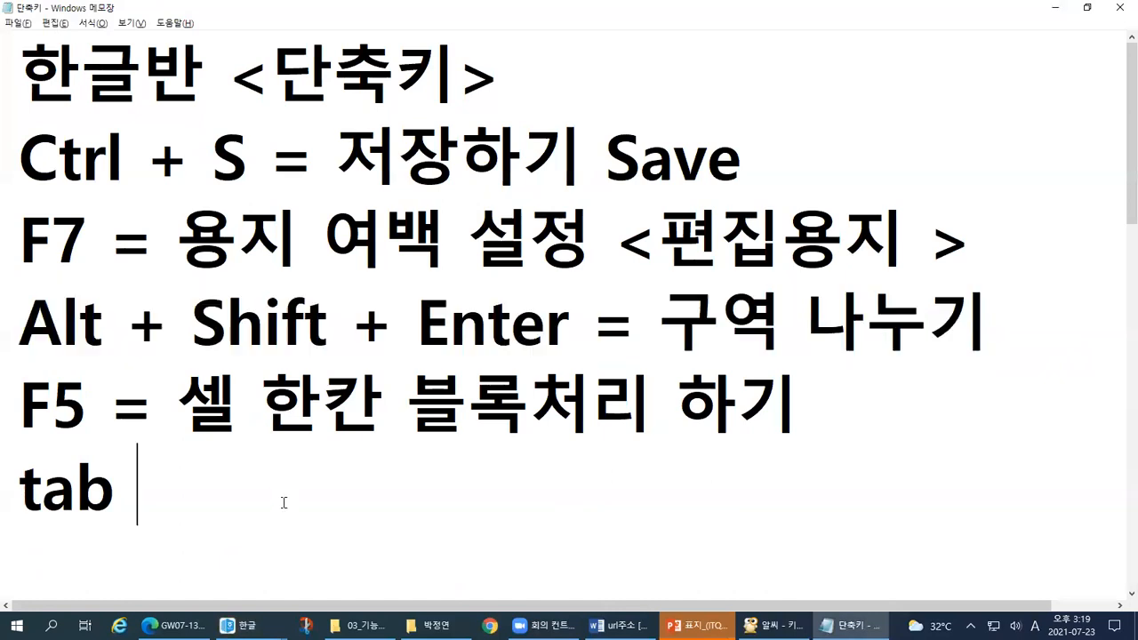
pyautogui.press('Return')
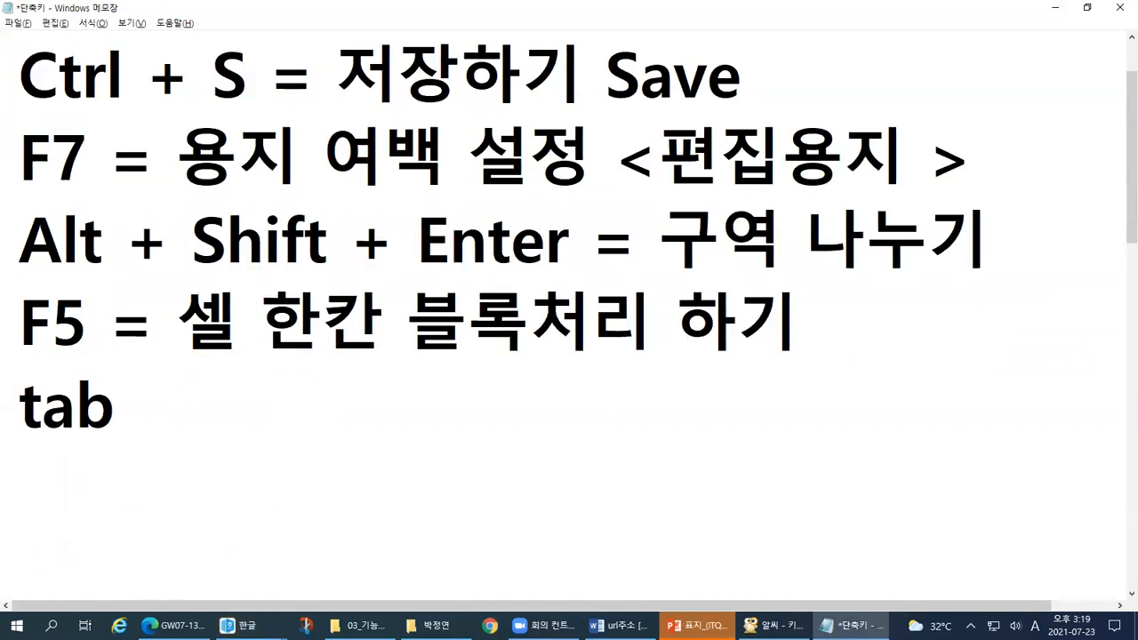
# Write the start of the shortcut entry, CTRL +, on the new line below tab
pyautogui.write('채')
pyautogui.press('BackSpace')
pyautogui.write('co')
pyautogui.press('BackSpace')
pyautogui.press('BackSpace')
pyautogui.write('CO')
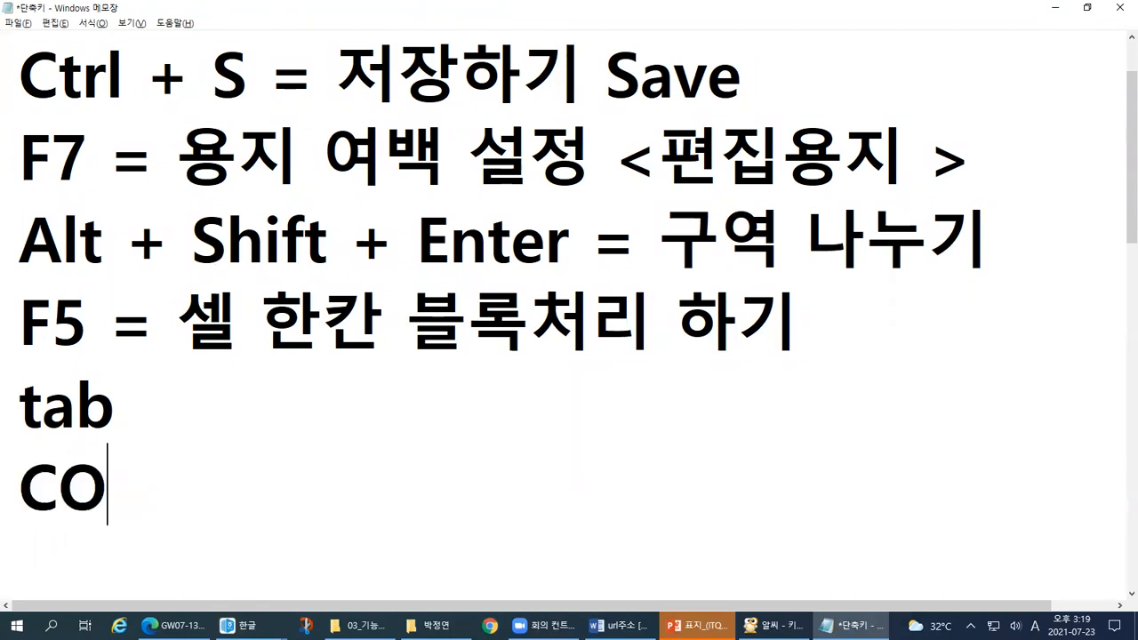
pyautogui.write('N')
pyautogui.press('BackSpace')
pyautogui.press('BackSpace')
pyautogui.write('R')
pyautogui.press('BackSpace')
pyautogui.write('TR')
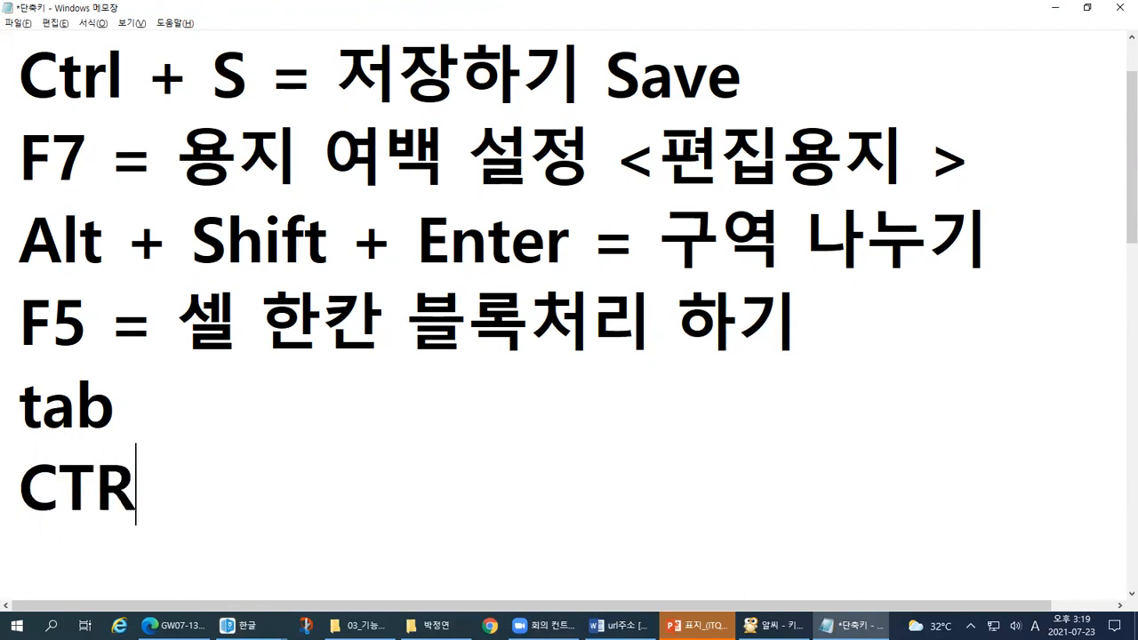
pyautogui.write('L + ')
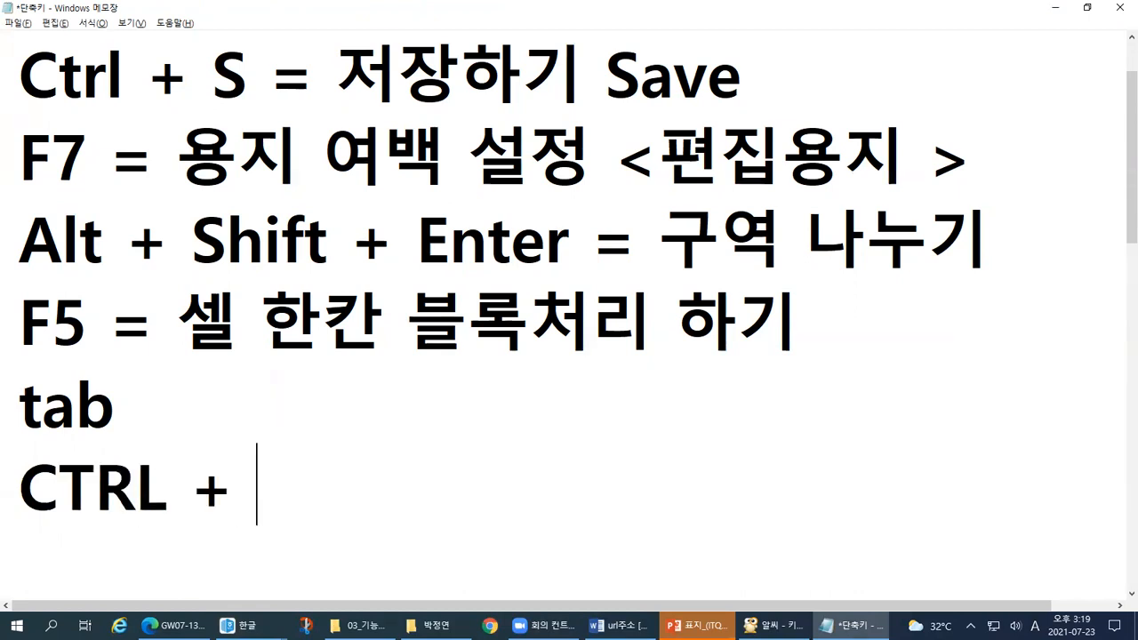
# Complete the CTRL + entry with Z = 이전 상태로
pyautogui.write('z')
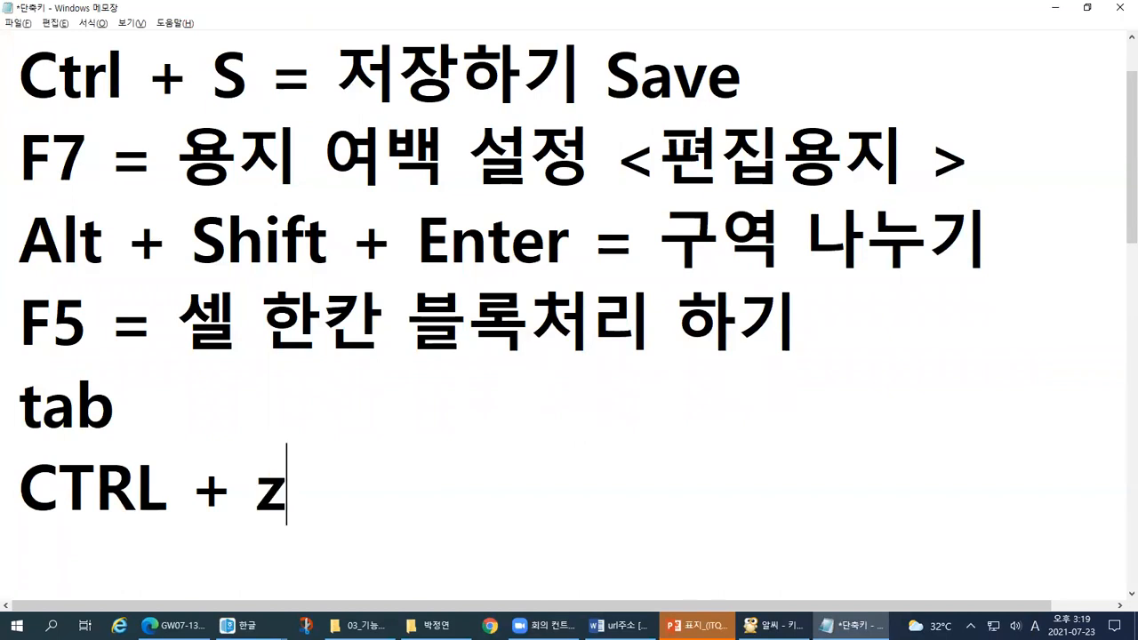
pyautogui.press('BackSpace')
pyautogui.write('Z +')
pyautogui.press('BackSpace')
pyautogui.write('= 이전 상탤')
pyautogui.write('로.,')
pyautogui.press('BackSpace')
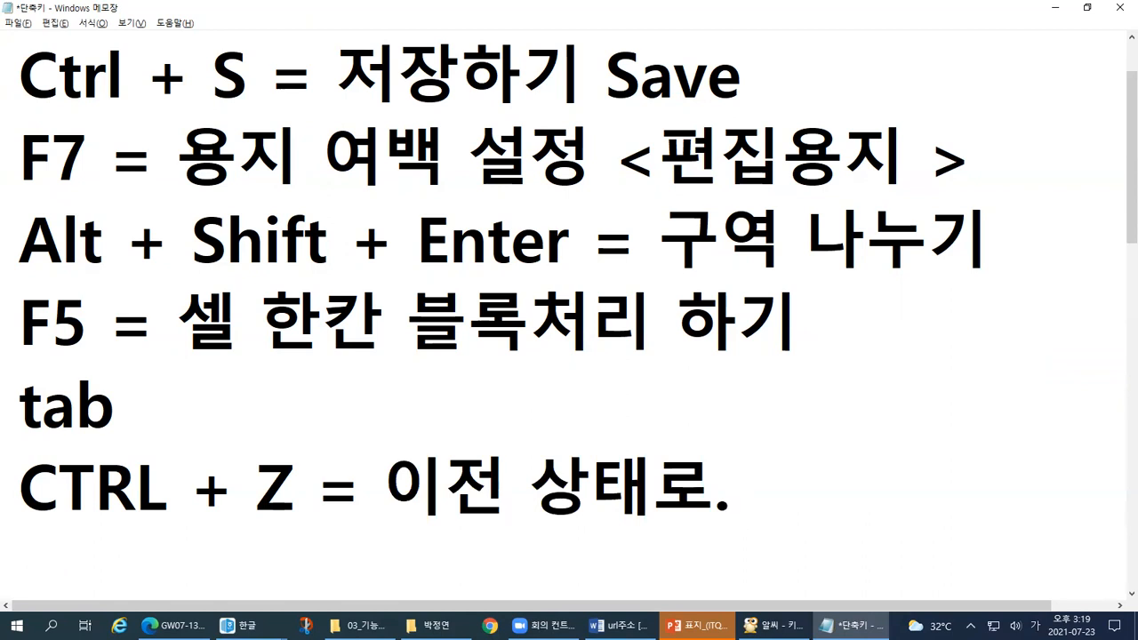
# Review the shortcut list and highlight the CTRL and Z parts of the 이전 상태로 entry
pyautogui.scroll(1, 453, 504)
pyautogui.scroll(-1, 579, 498)
pyautogui.scroll(1, 722, 376)
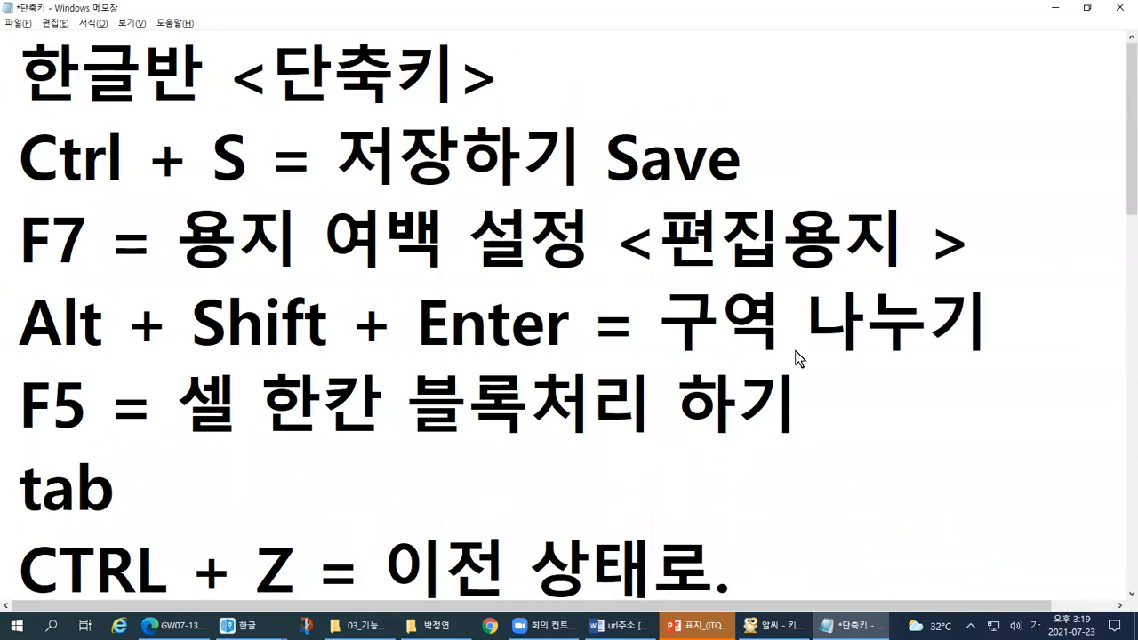
pyautogui.scroll(-5, 660, 562)
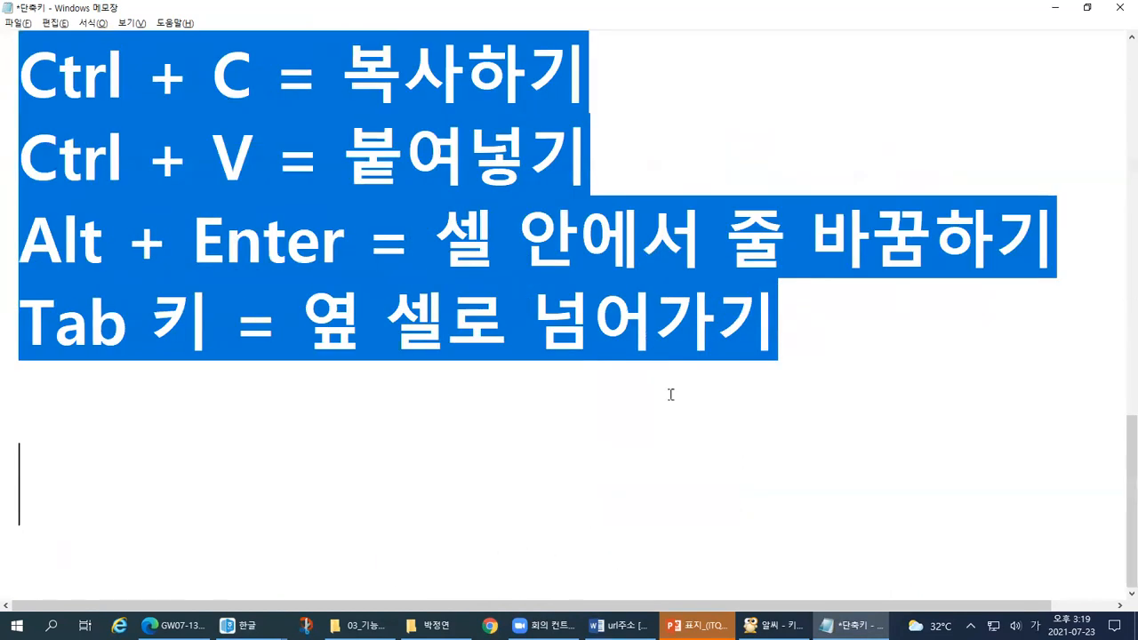
pyautogui.scroll(6, 668, 394)
pyautogui.scroll(-1, 767, 528)
pyautogui.moveTo(717, 484); pyautogui.dragTo(392, 486)
pyautogui.moveTo(10, 494); pyautogui.dragTo(164, 494)
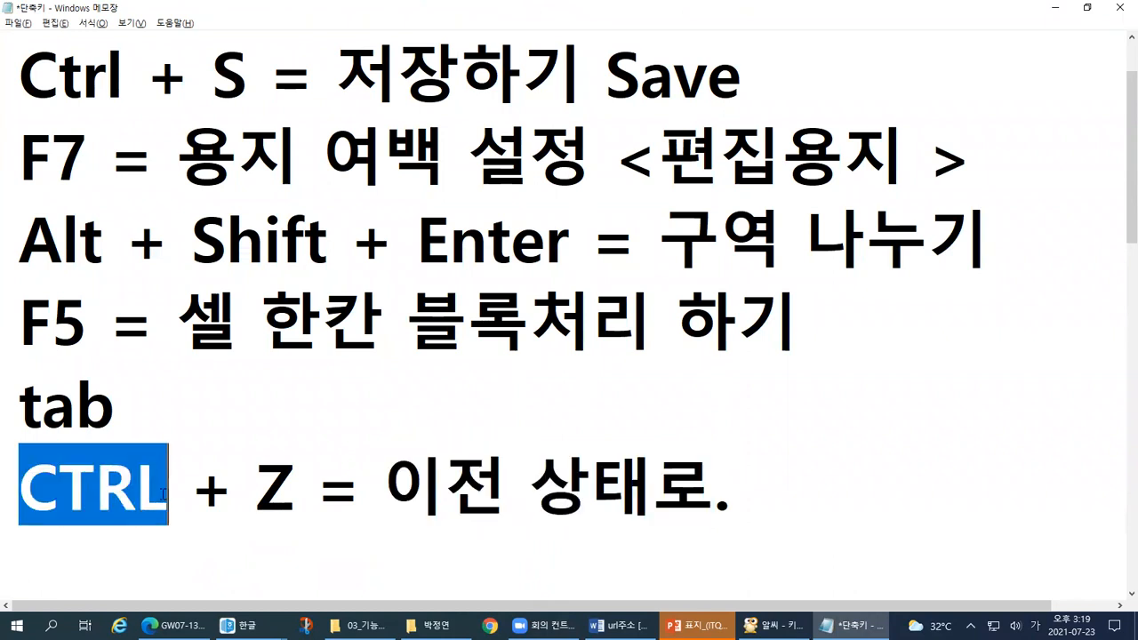
pyautogui.click(258, 491)
pyautogui.hotkey('shift', 'Right')
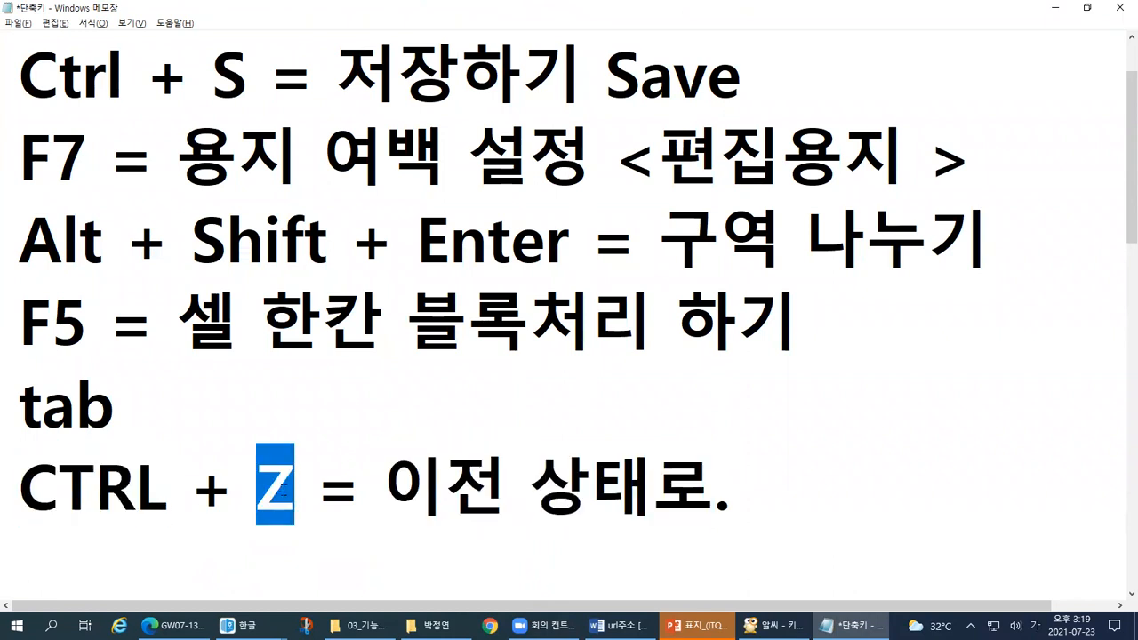
pyautogui.click(361, 395)
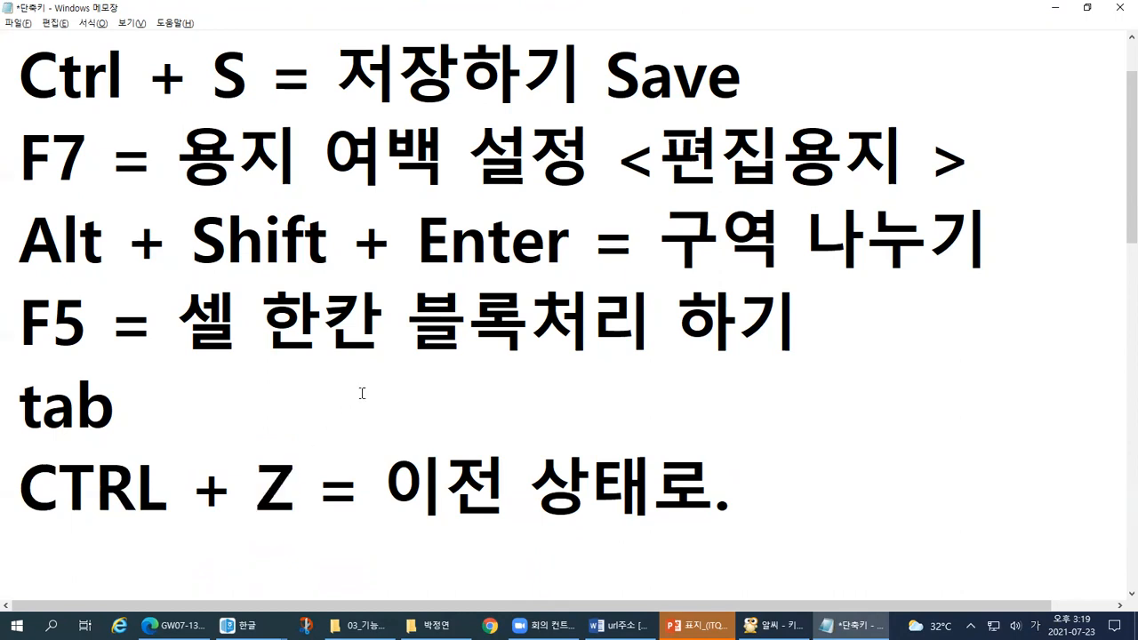
pyautogui.write('ㄴ;ㅣ아ㅓㅏ')
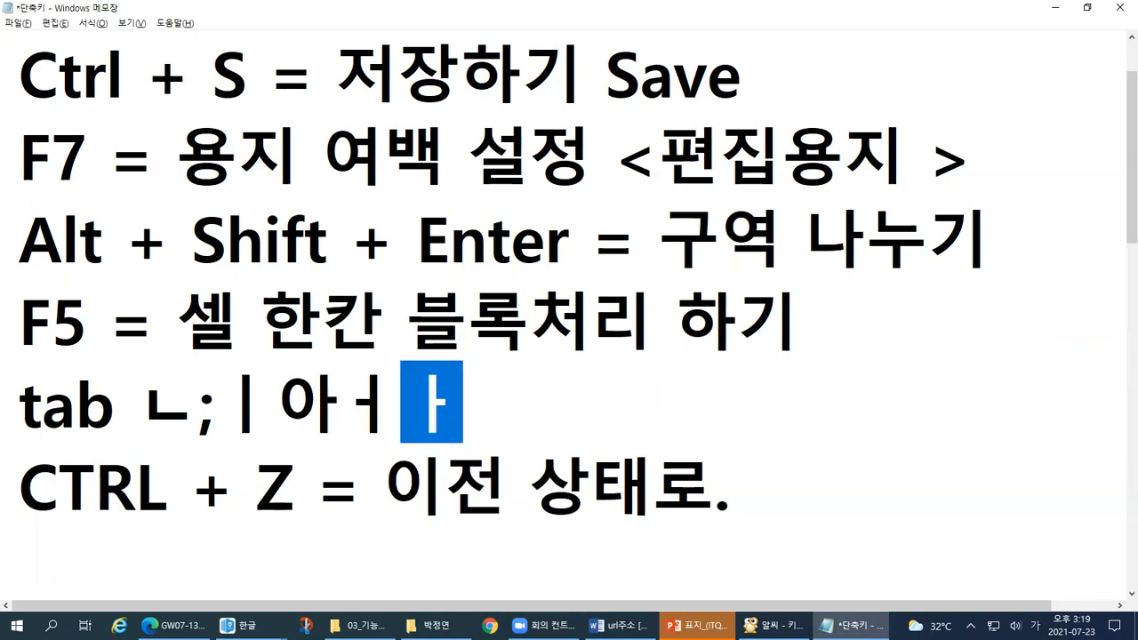
pyautogui.press('BackSpace')
pyautogui.press('BackSpace')
pyautogui.press('BackSpace')
pyautogui.press('BackSpace')
pyautogui.press('BackSpace')
pyautogui.press('BackSpace')
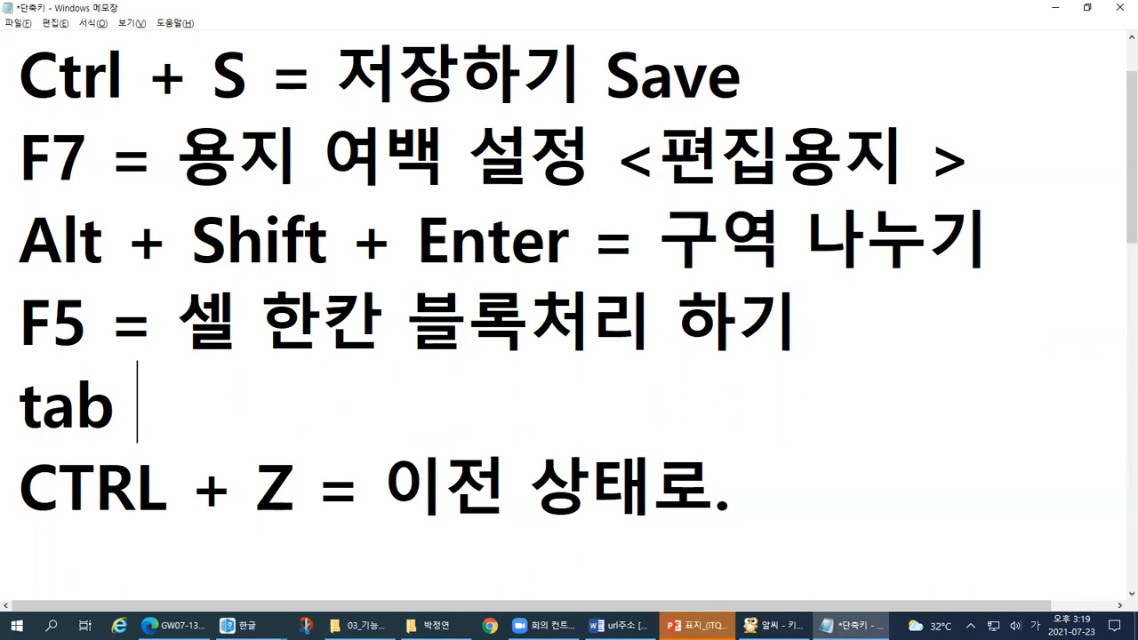
pyautogui.press('alt')
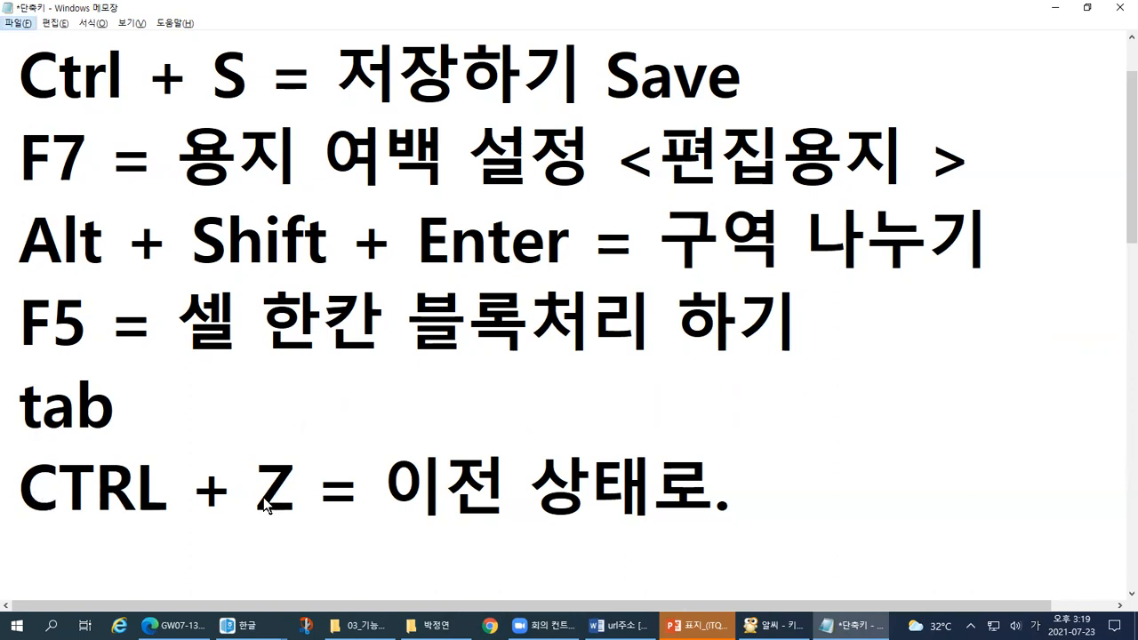
# Switch to the keyboard picture and circle the Ctrl and Z keys in red
pyautogui.moveTo(849, 625)
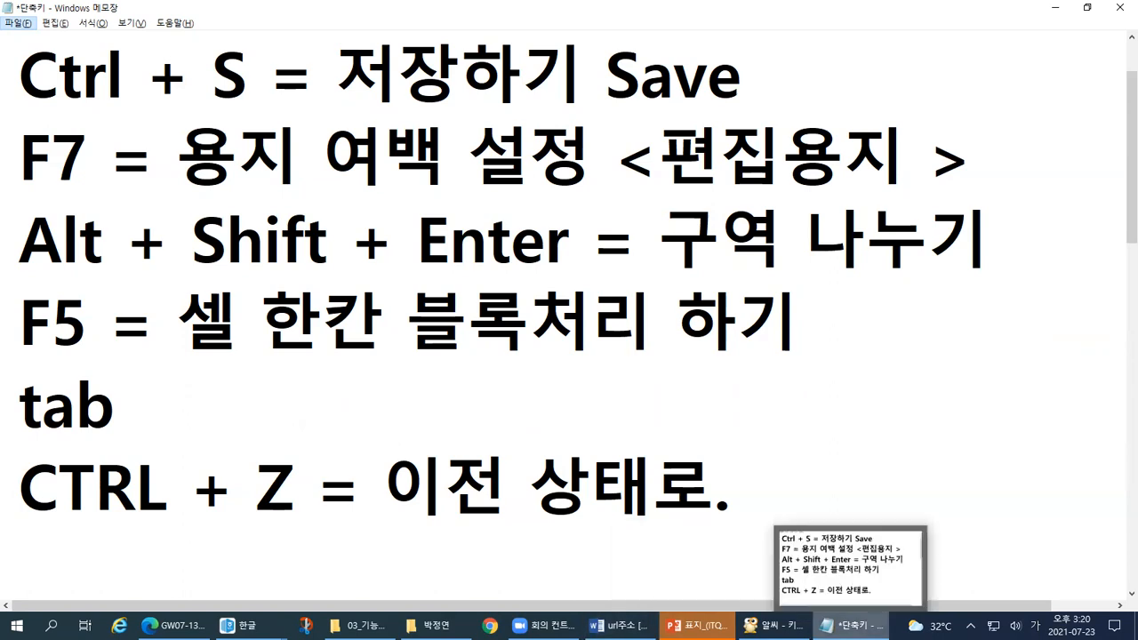
pyautogui.click(774, 626)
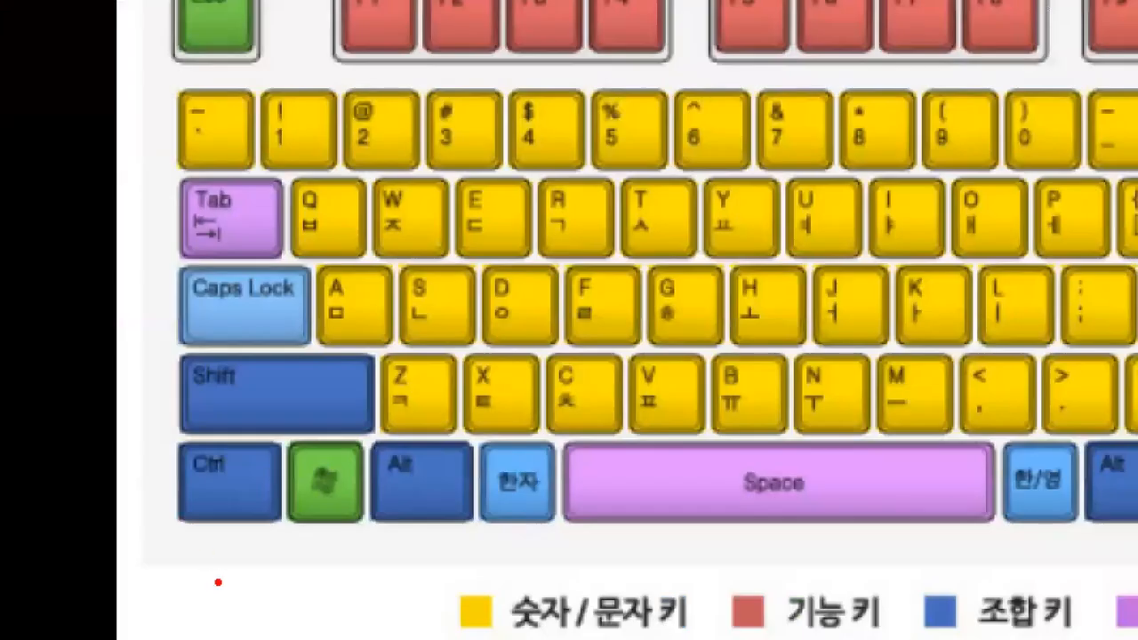
pyautogui.moveTo(128, 482)
pyautogui.mouseDown()
pyautogui.moveTo(113, 484)
pyautogui.moveTo(88, 428)
pyautogui.moveTo(148, 432)
pyautogui.mouseUp()
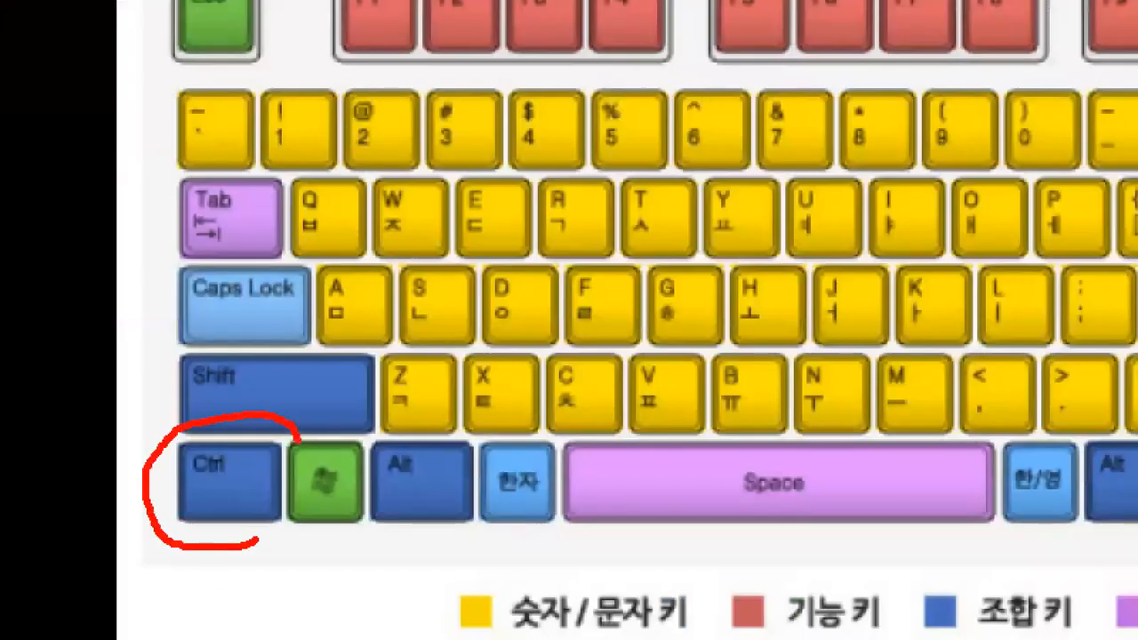
pyautogui.moveTo(258, 539); pyautogui.dragTo(301, 443)
pyautogui.moveTo(453, 425)
pyautogui.mouseDown()
pyautogui.moveTo(334, 391)
pyautogui.moveTo(422, 330)
pyautogui.moveTo(444, 432)
pyautogui.moveTo(418, 459)
pyautogui.mouseUp()
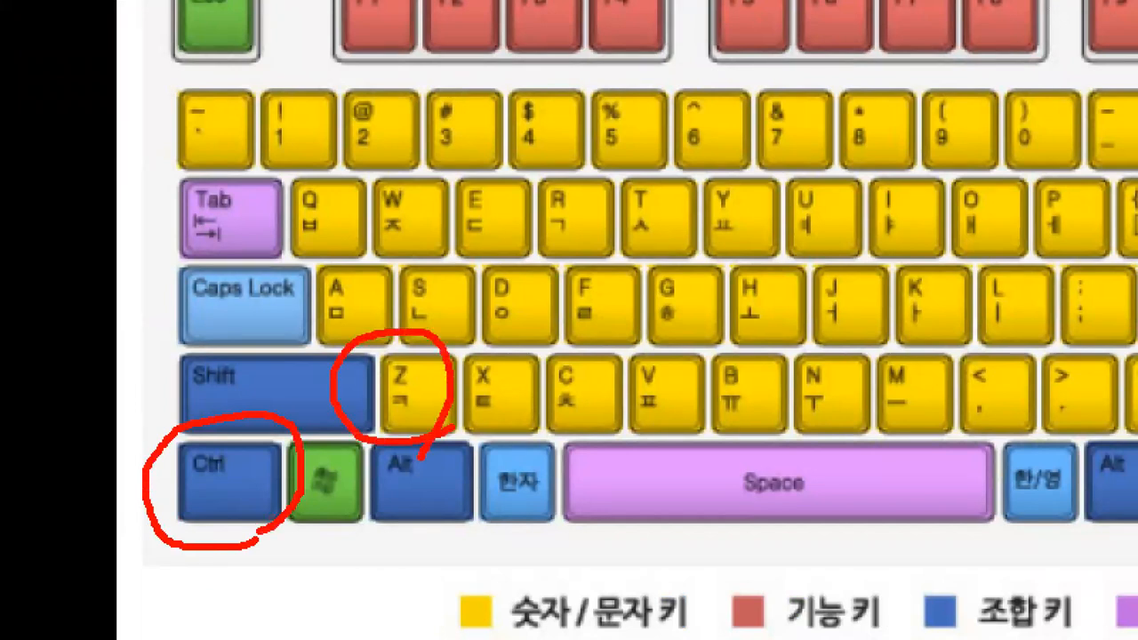
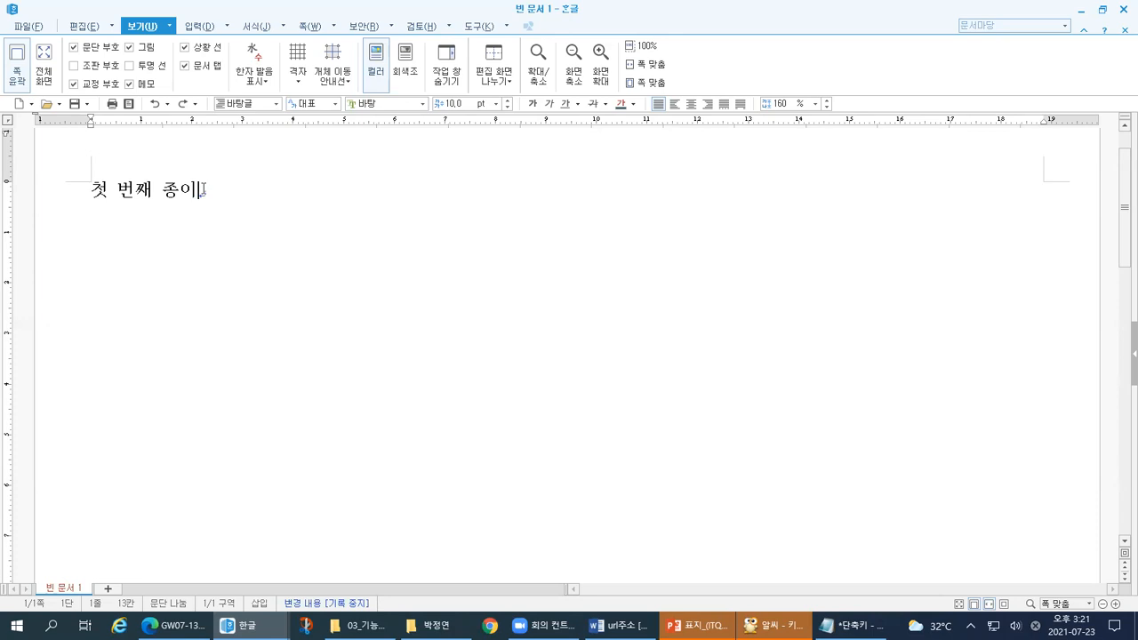
# In the blank Hangul document, insert a section break after 첫 번째 종이 and undo it
pyautogui.scroll(1, 207, 199)
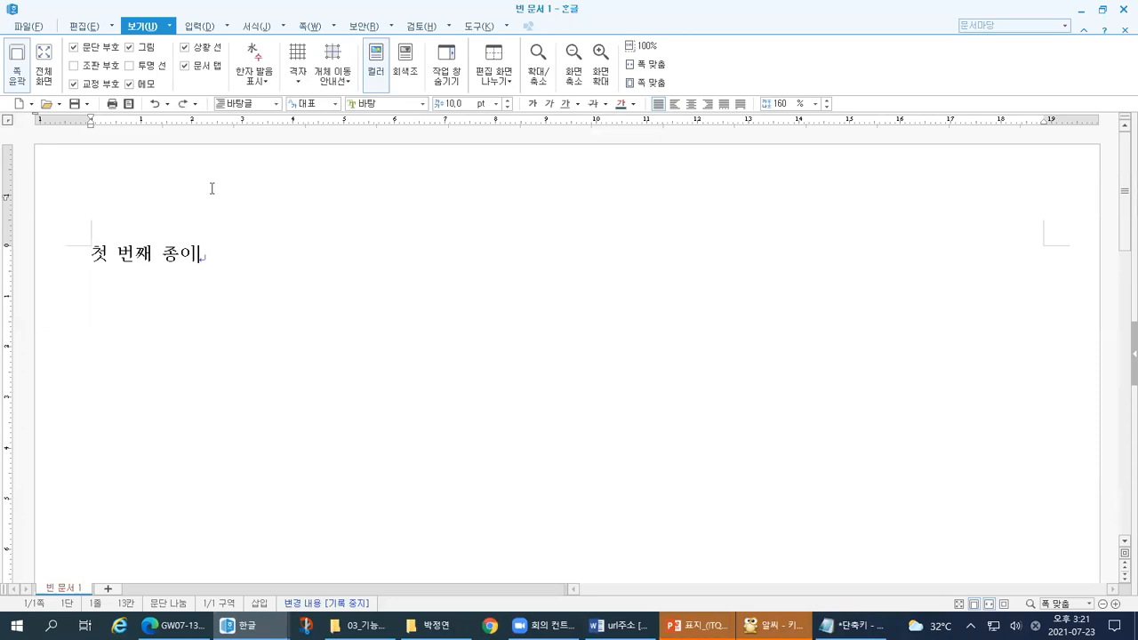
pyautogui.hotkey('alt', 'shift', 'Return')
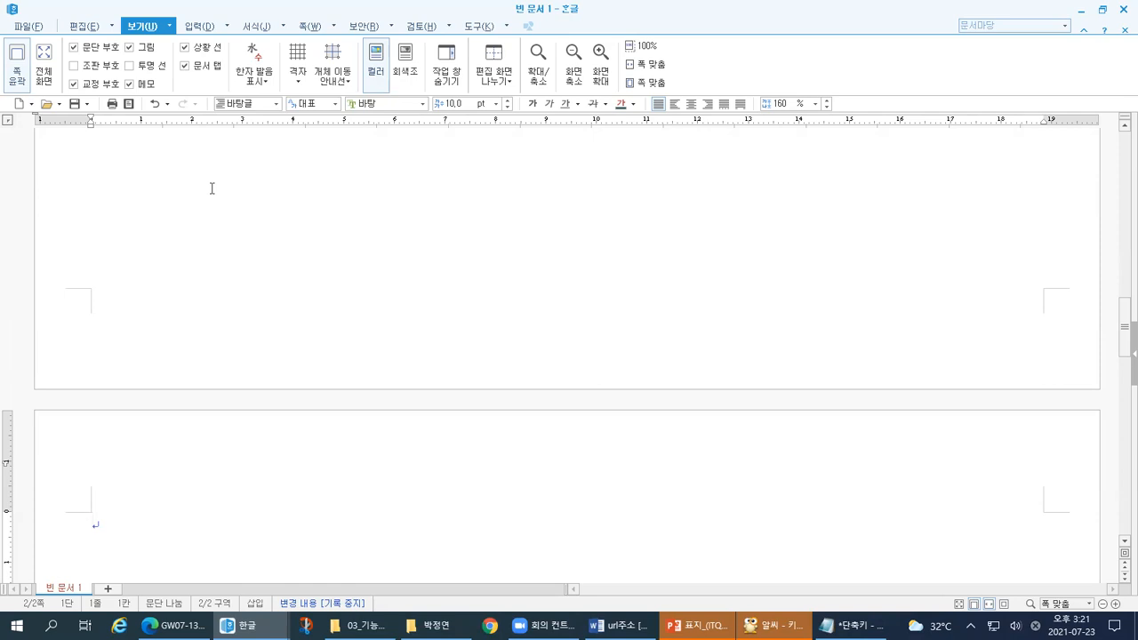
pyautogui.hotkey('ctrl', 'z')
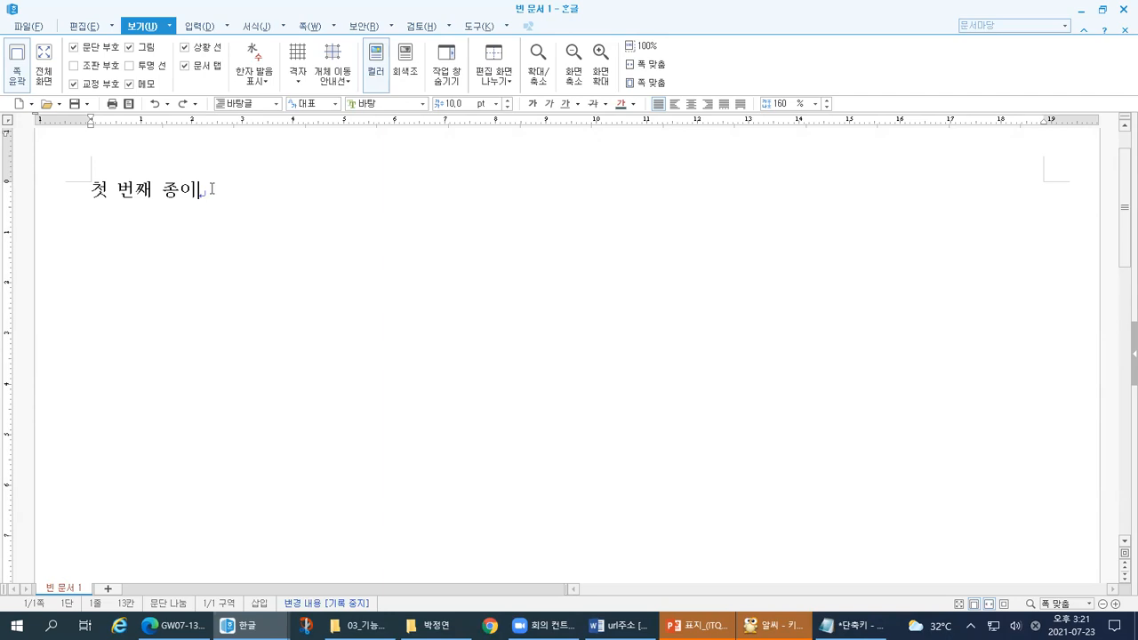
# Delete the text 첫 번째 종이 and switch to the open Hangul document named with the candidate's number and name
pyautogui.moveTo(205, 189); pyautogui.dragTo(89, 190)
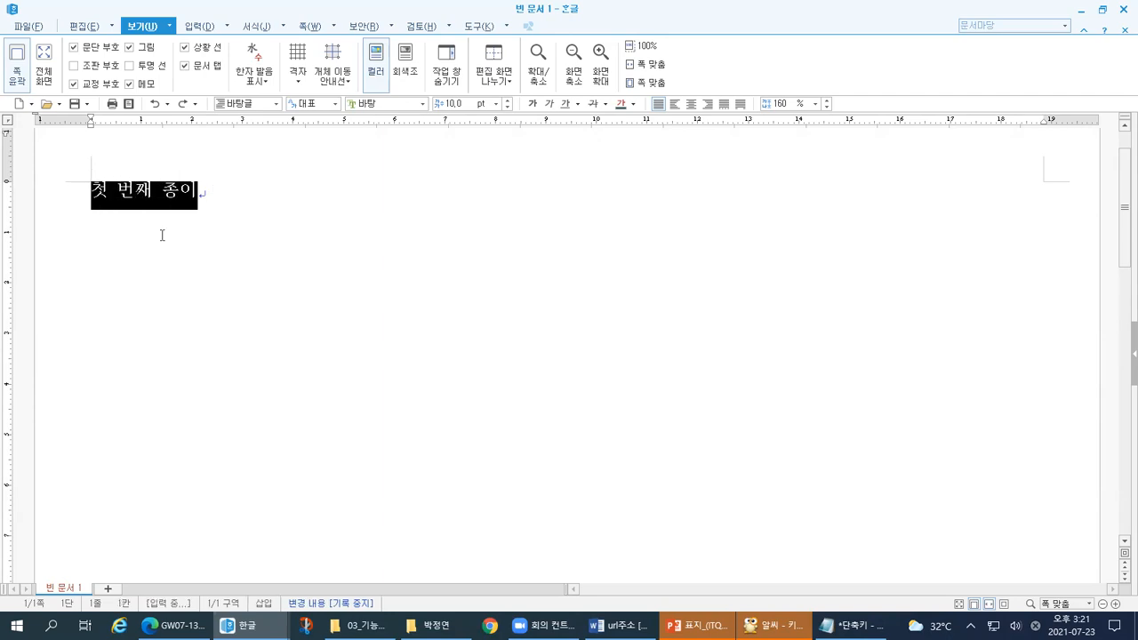
pyautogui.press('Delete')
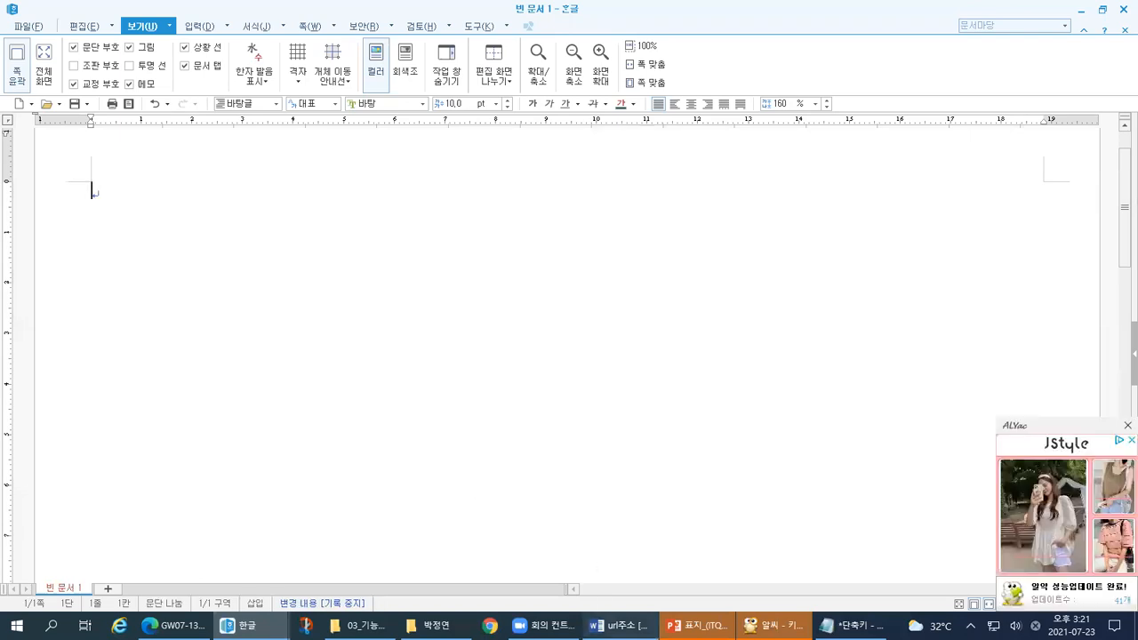
pyautogui.click(247, 626)
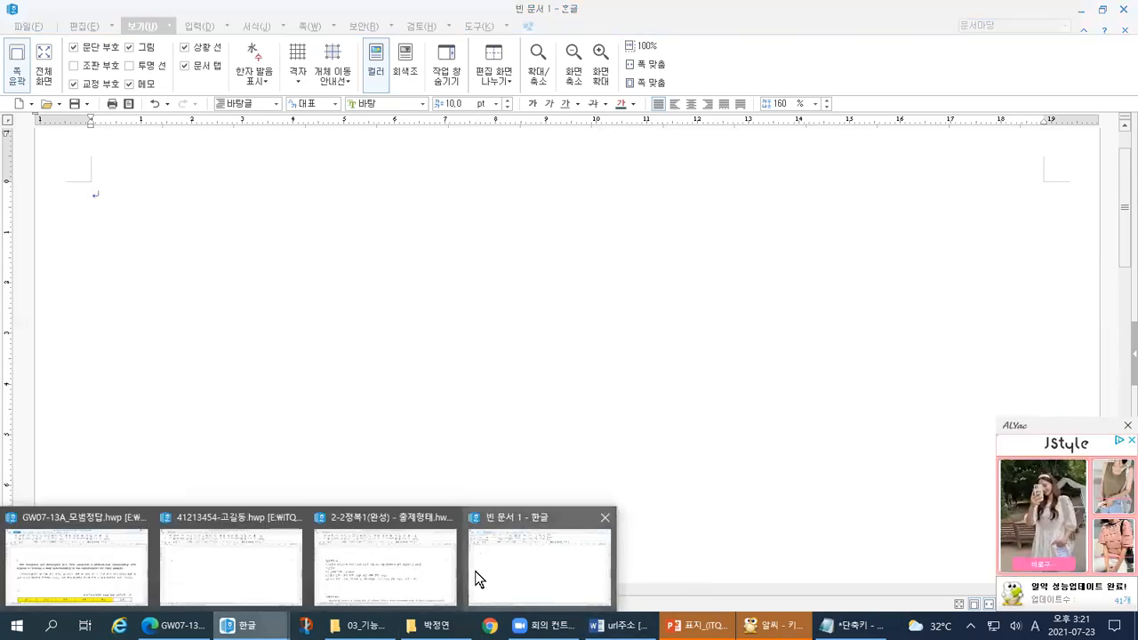
pyautogui.click(204, 538)
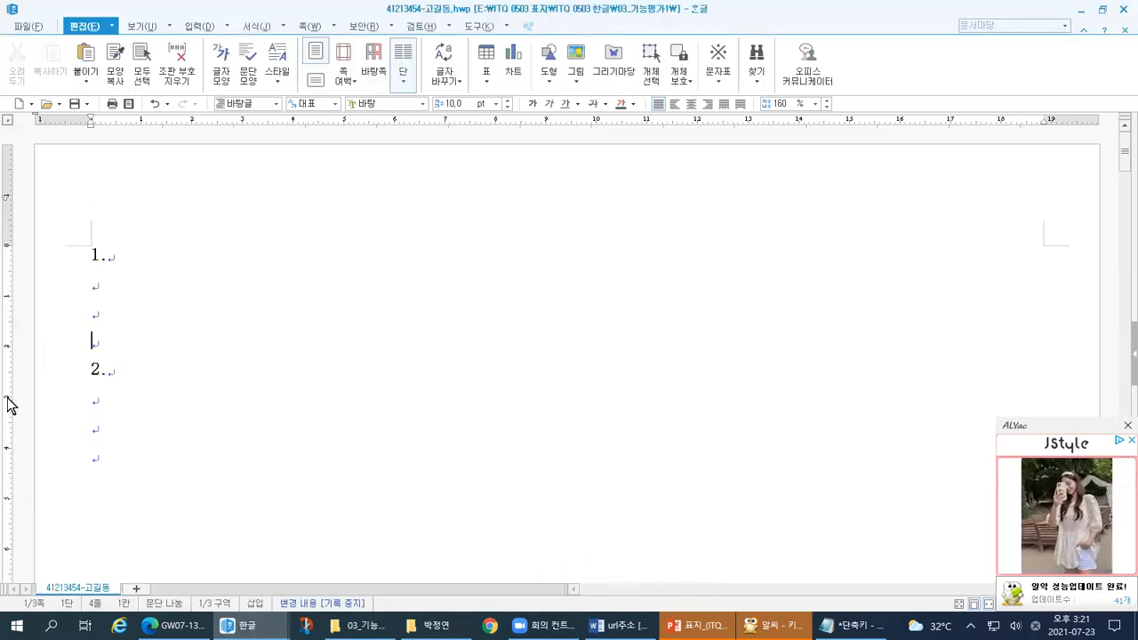
# Handwrite a red 1. in the first page's upper corner and draw a box around it
pyautogui.moveTo(53, 171)
pyautogui.mouseDown()
pyautogui.moveTo(63, 150)
pyautogui.moveTo(68, 211)
pyautogui.mouseUp()
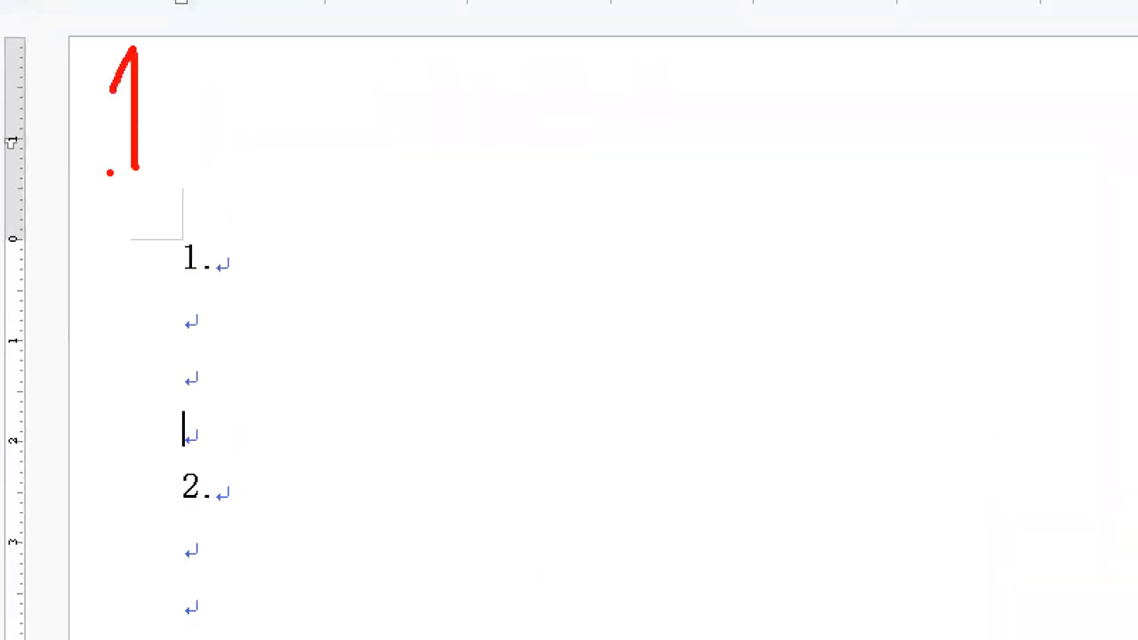
pyautogui.moveTo(110, 173); pyautogui.dragTo(162, 172)
pyautogui.click(168, 165)
pyautogui.moveTo(234, 36)
pyautogui.mouseDown()
pyautogui.moveTo(45, 158)
pyautogui.moveTo(273, 192)
pyautogui.mouseUp()
pyautogui.moveTo(277, 30); pyautogui.dragTo(275, 192)
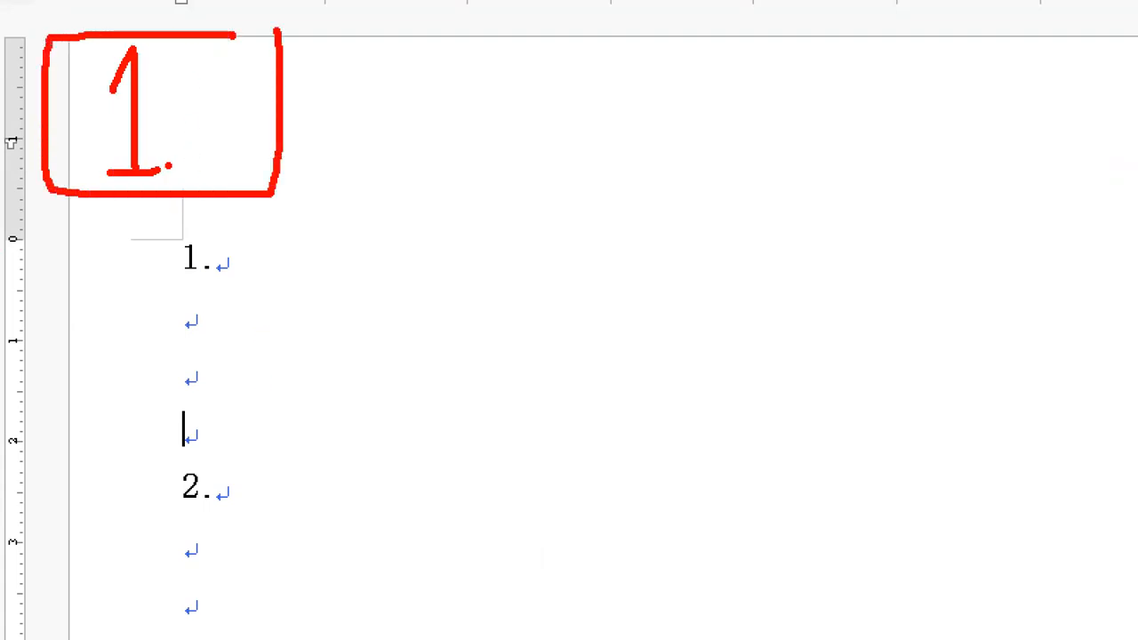
# Circle the 1. and 2. on the page in red and tick the three blank lines between them
pyautogui.moveTo(260, 285)
pyautogui.mouseDown()
pyautogui.moveTo(148, 260)
pyautogui.moveTo(235, 236)
pyautogui.moveTo(219, 336)
pyautogui.mouseUp()
pyautogui.moveTo(240, 520)
pyautogui.mouseDown()
pyautogui.moveTo(178, 535)
pyautogui.moveTo(174, 459)
pyautogui.moveTo(233, 476)
pyautogui.moveTo(188, 555)
pyautogui.mouseUp()
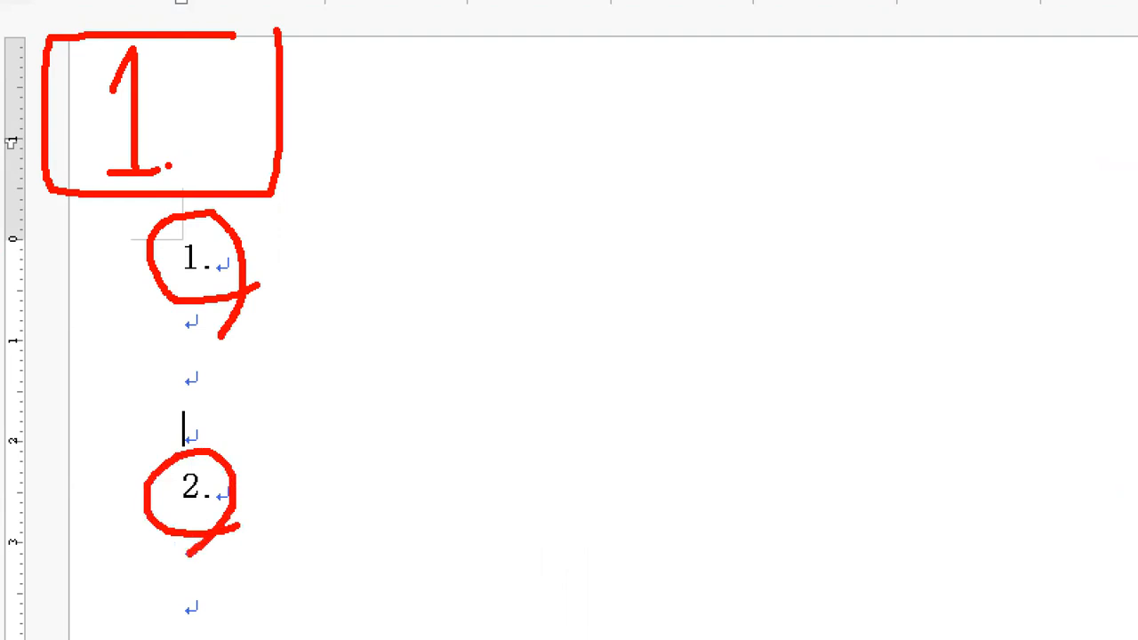
pyautogui.moveTo(142, 313); pyautogui.dragTo(167, 313)
pyautogui.moveTo(140, 360); pyautogui.dragTo(165, 372)
pyautogui.moveTo(151, 426)
pyautogui.mouseDown()
pyautogui.moveTo(167, 436)
pyautogui.moveTo(174, 425)
pyautogui.mouseUp()
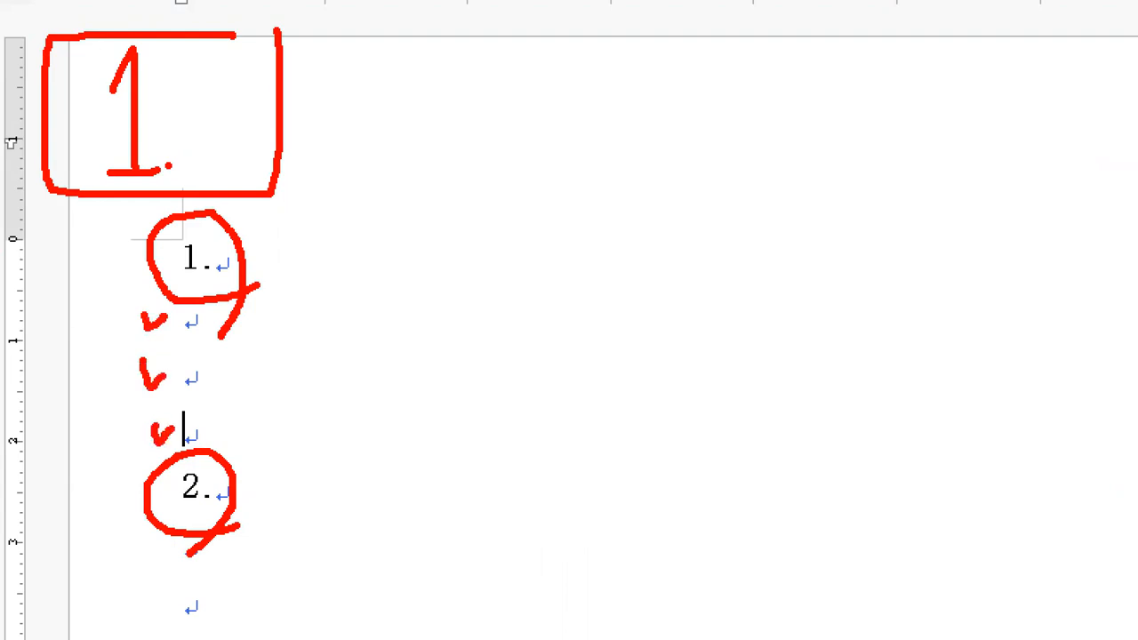
# Draw a red line beside each of the three blank lines between 1. and 2., and exit the annotation view
pyautogui.moveTo(239, 315); pyautogui.dragTo(382, 313)
pyautogui.moveTo(252, 359); pyautogui.dragTo(384, 359)
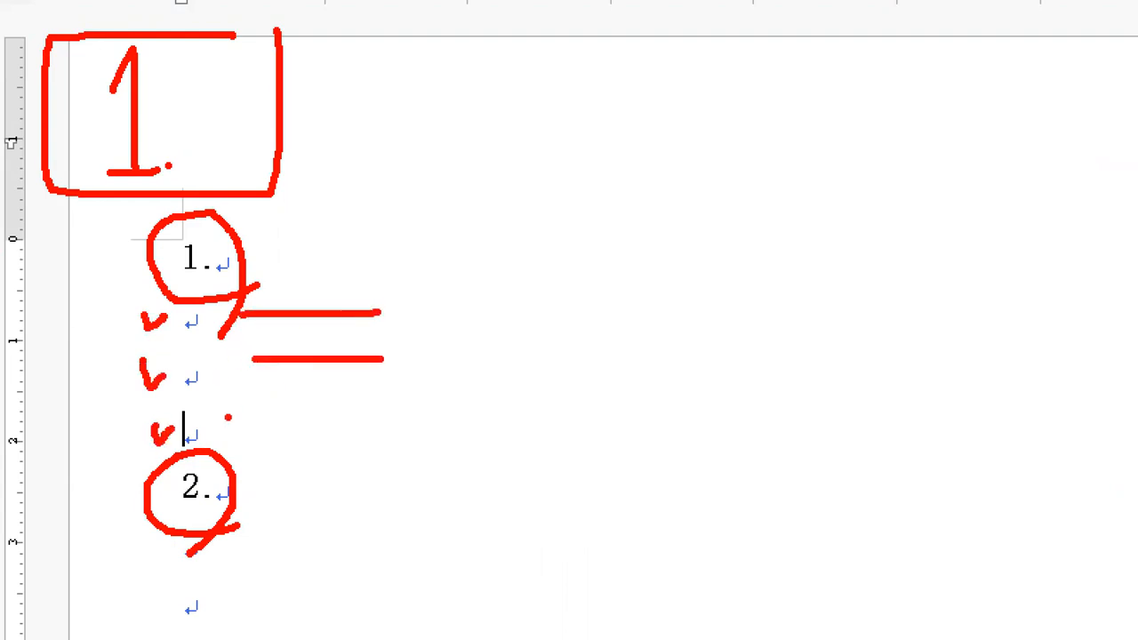
pyautogui.moveTo(227, 420); pyautogui.dragTo(358, 412)
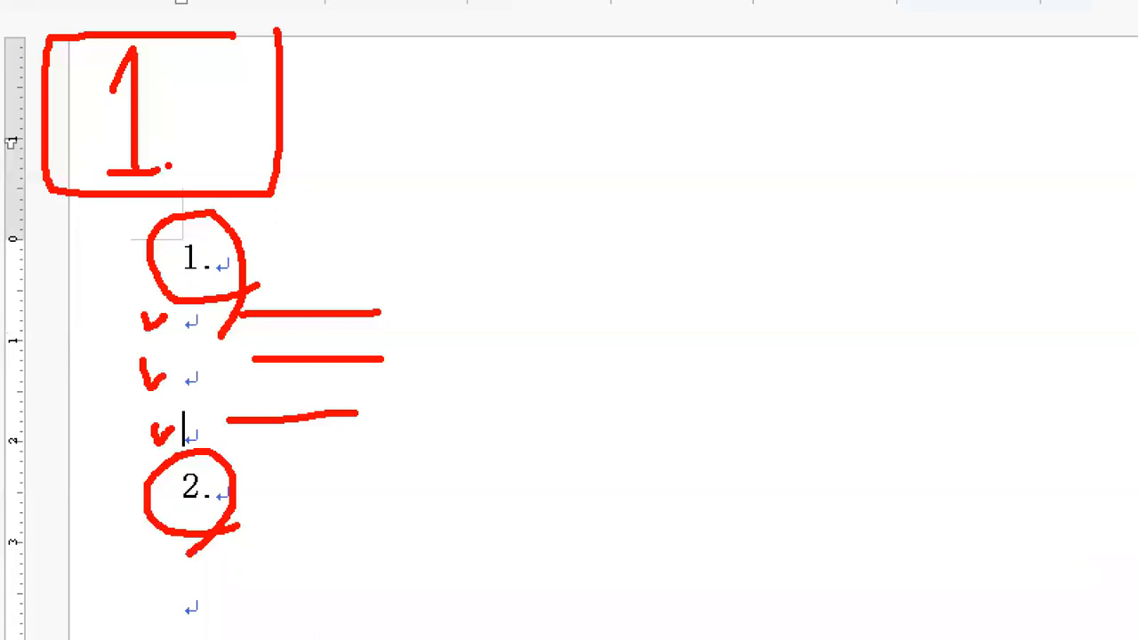
pyautogui.press('Escape')
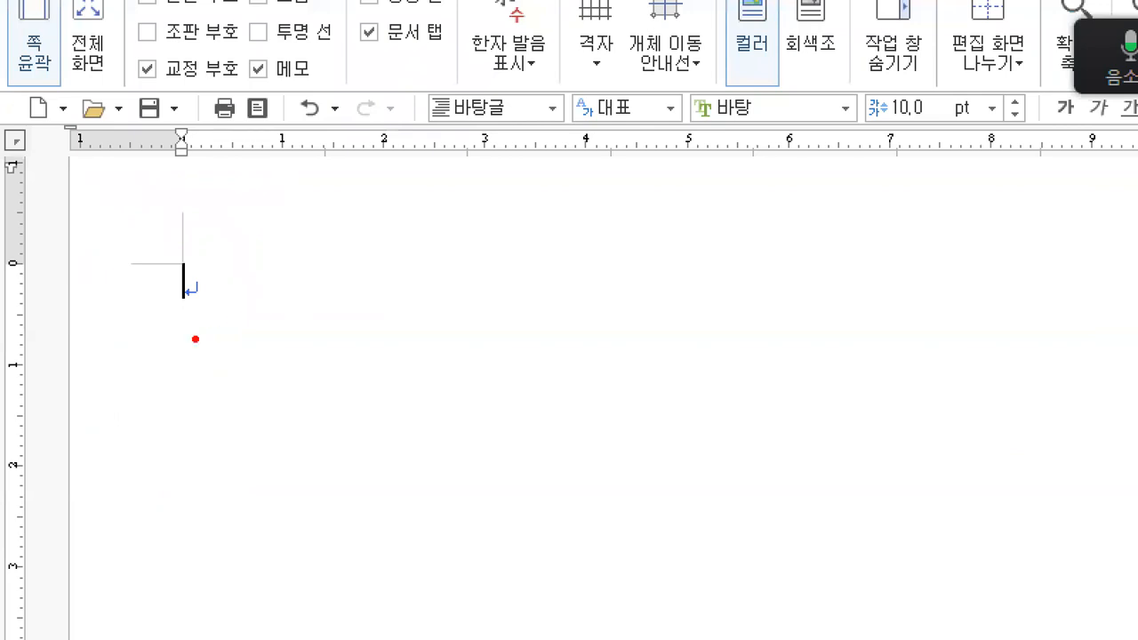
# Circle the text cursor on the page's first line in red and enter 1. there
pyautogui.moveTo(208, 313)
pyautogui.mouseDown()
pyautogui.moveTo(126, 299)
pyautogui.moveTo(239, 274)
pyautogui.moveTo(205, 334)
pyautogui.mouseUp()
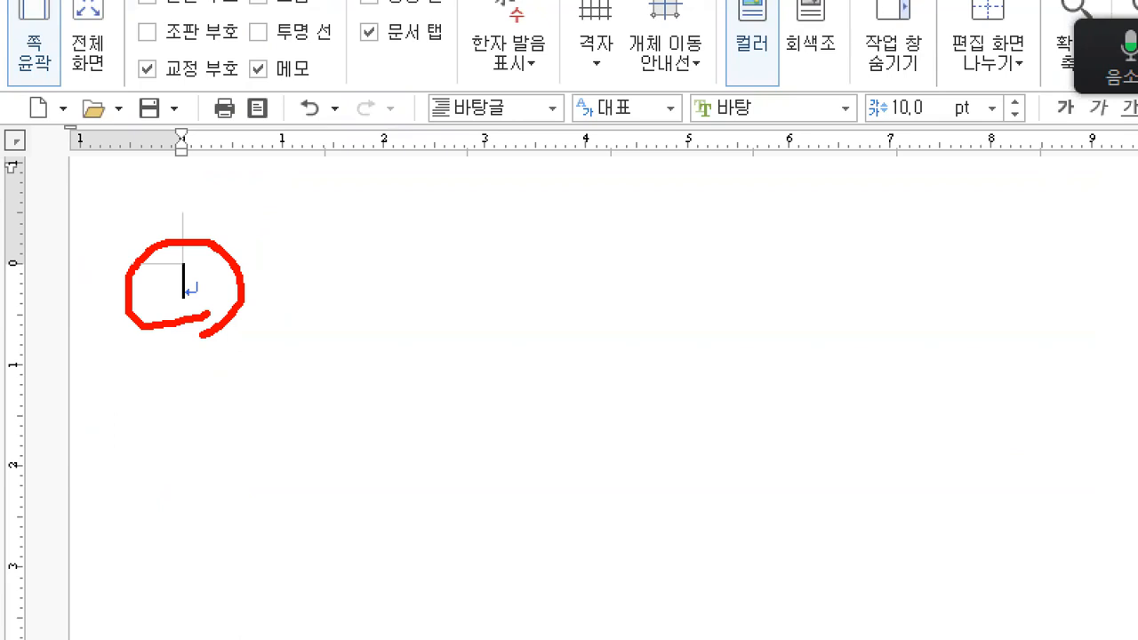
pyautogui.write('1')
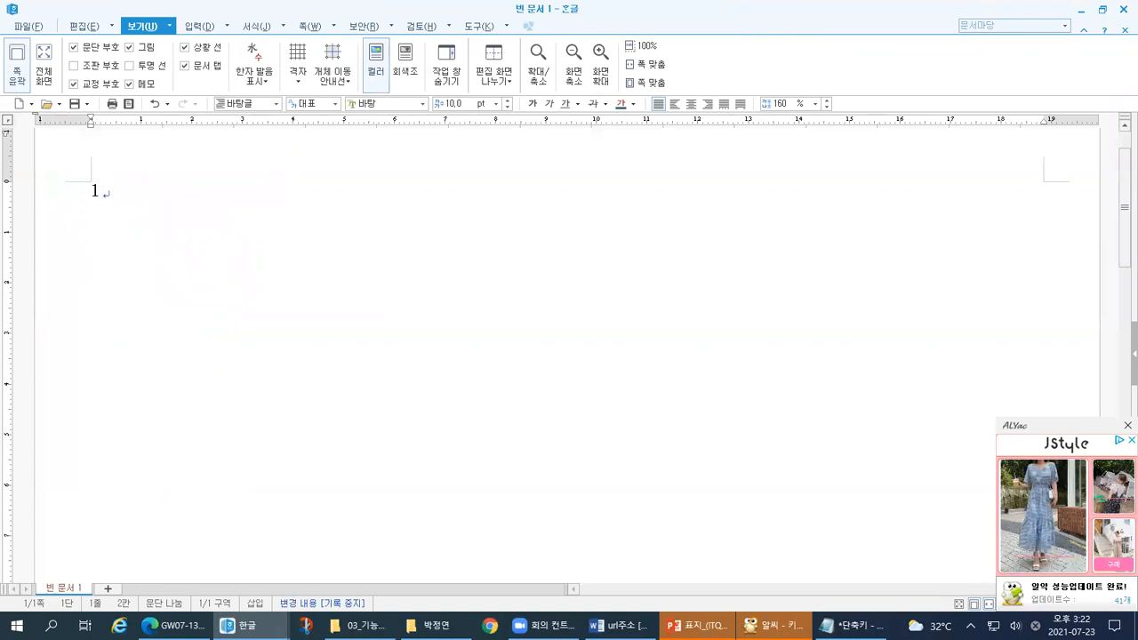
pyautogui.write('.')
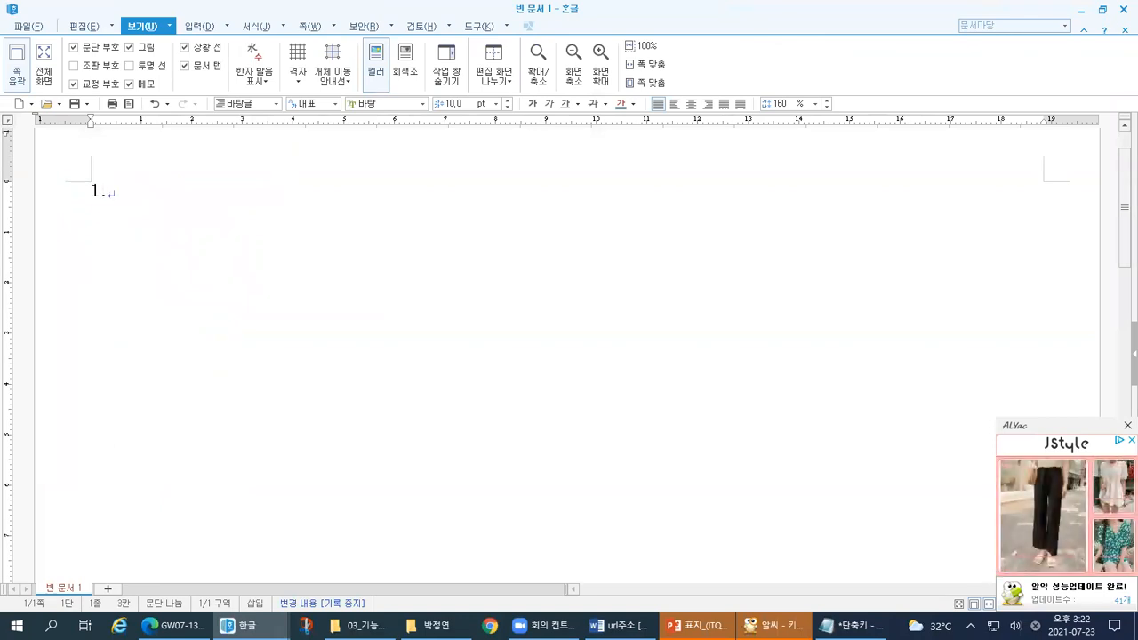
# Switch to the keyboard image in 알씨 and circle the 1 key and the period key in red
pyautogui.hotkey('alt', 'Tab')
pyautogui.hotkey('alt', 'Tab')
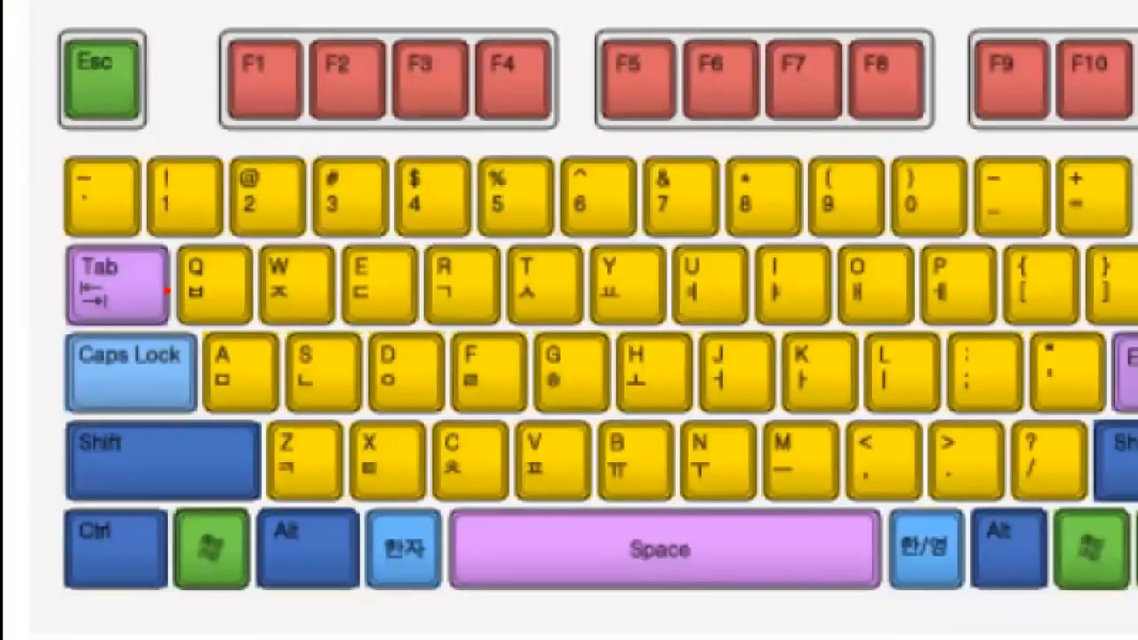
pyautogui.moveTo(160, 296)
pyautogui.mouseDown()
pyautogui.moveTo(125, 259)
pyautogui.moveTo(165, 262)
pyautogui.mouseUp()
pyautogui.moveTo(217, 160); pyautogui.dragTo(190, 229)
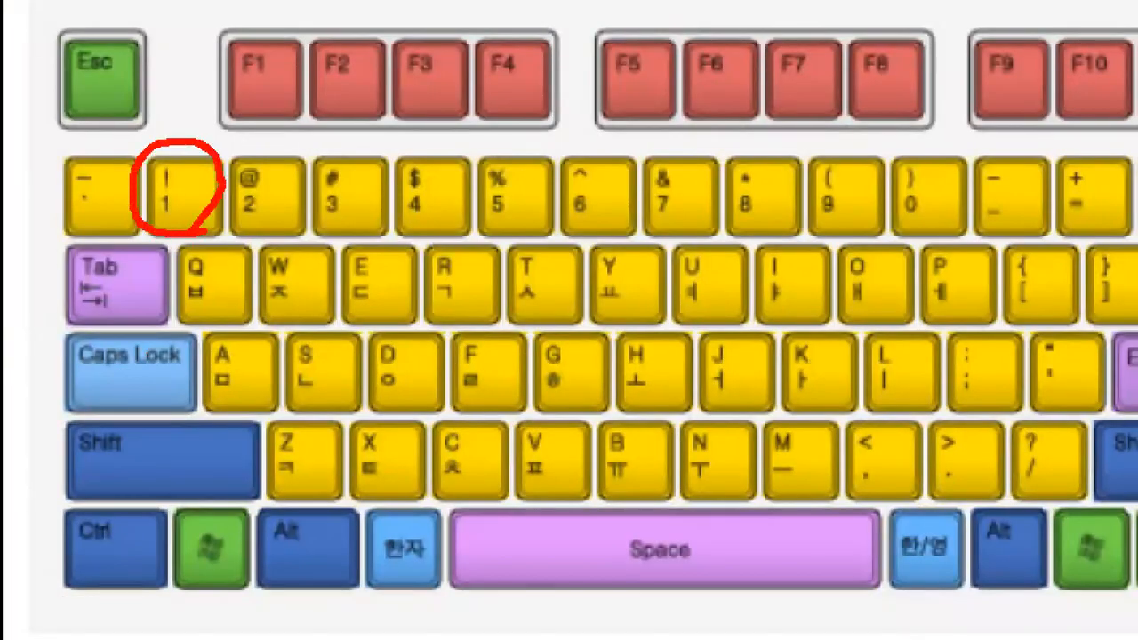
pyautogui.moveTo(992, 495)
pyautogui.mouseDown()
pyautogui.moveTo(969, 501)
pyautogui.moveTo(931, 472)
pyautogui.moveTo(978, 423)
pyautogui.moveTo(998, 475)
pyautogui.moveTo(951, 499)
pyautogui.mouseUp()
pyautogui.click(958, 474)
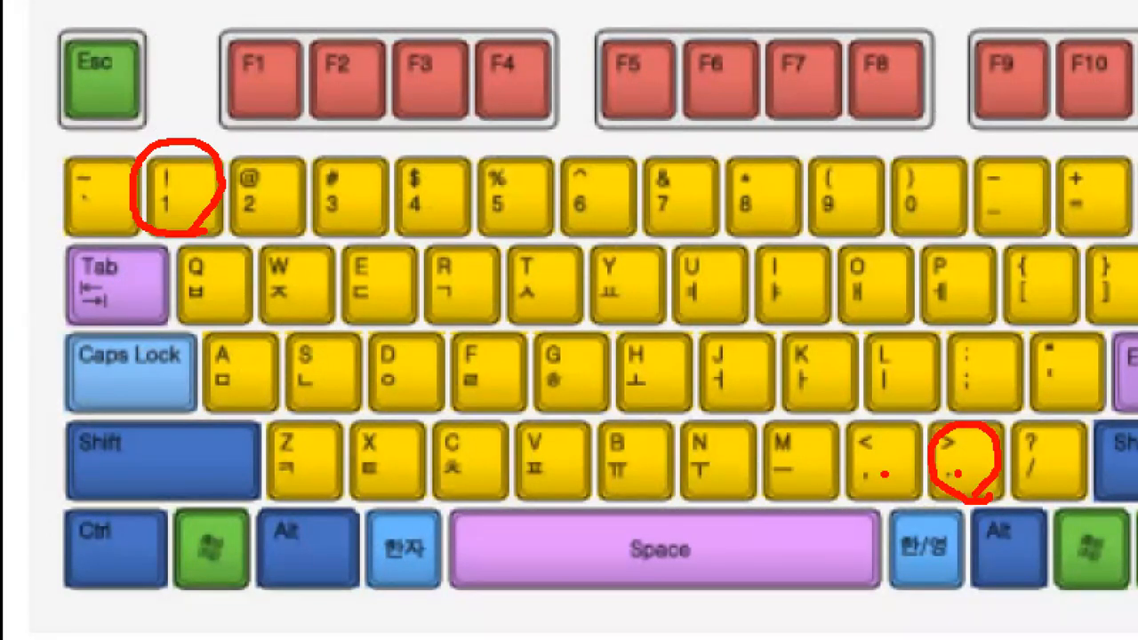
# Mark the comma on the comma key, handwrite a circled red 1. above the 2 key, and exit the annotation view
pyautogui.moveTo(886, 474)
pyautogui.mouseDown()
pyautogui.moveTo(893, 492)
pyautogui.moveTo(875, 491)
pyautogui.mouseUp()
pyautogui.moveTo(280, 115)
pyautogui.mouseDown()
pyautogui.moveTo(280, 146)
pyautogui.moveTo(318, 167)
pyautogui.moveTo(266, 99)
pyautogui.moveTo(313, 169)
pyautogui.mouseUp()
pyautogui.click(296, 141)
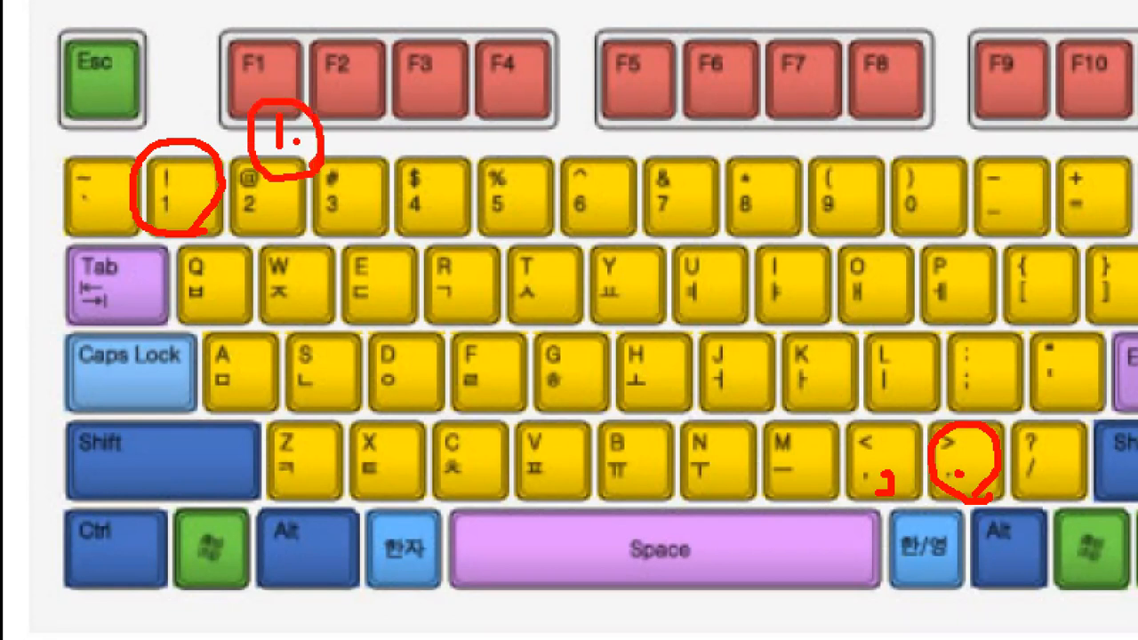
pyautogui.moveTo(932, 386)
pyautogui.mouseDown()
pyautogui.moveTo(946, 418)
pyautogui.moveTo(962, 377)
pyautogui.mouseUp()
pyautogui.press('Escape')
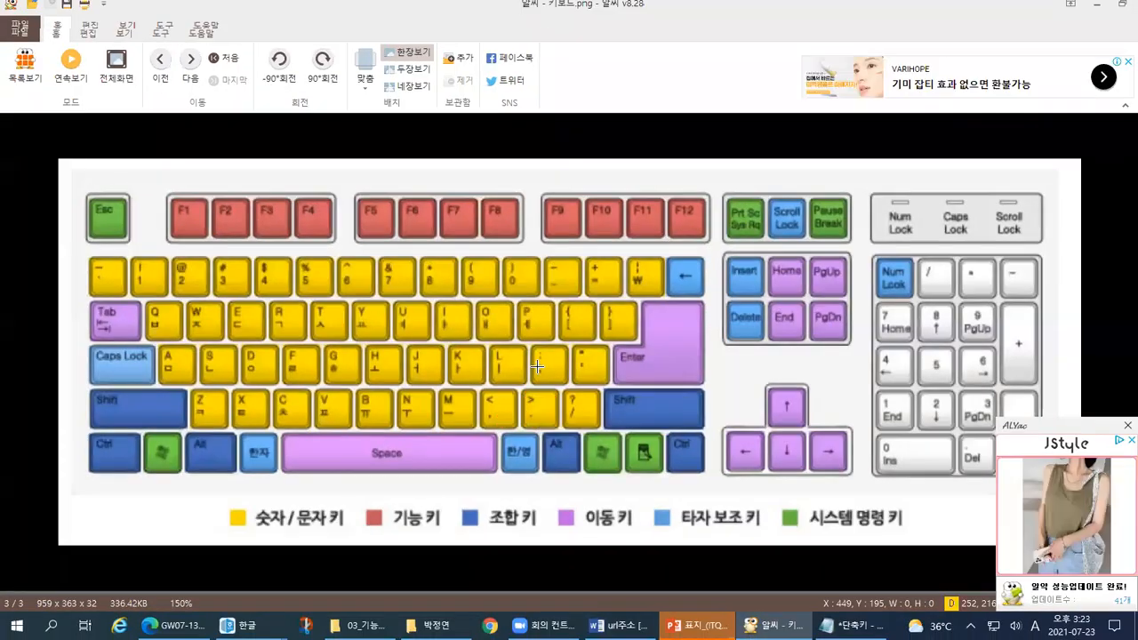
# Switch back to the Hangul document, underline and tick 1. in red, and handwrite 2. below it with three line marks between
pyautogui.hotkey('alt', 'Tab')
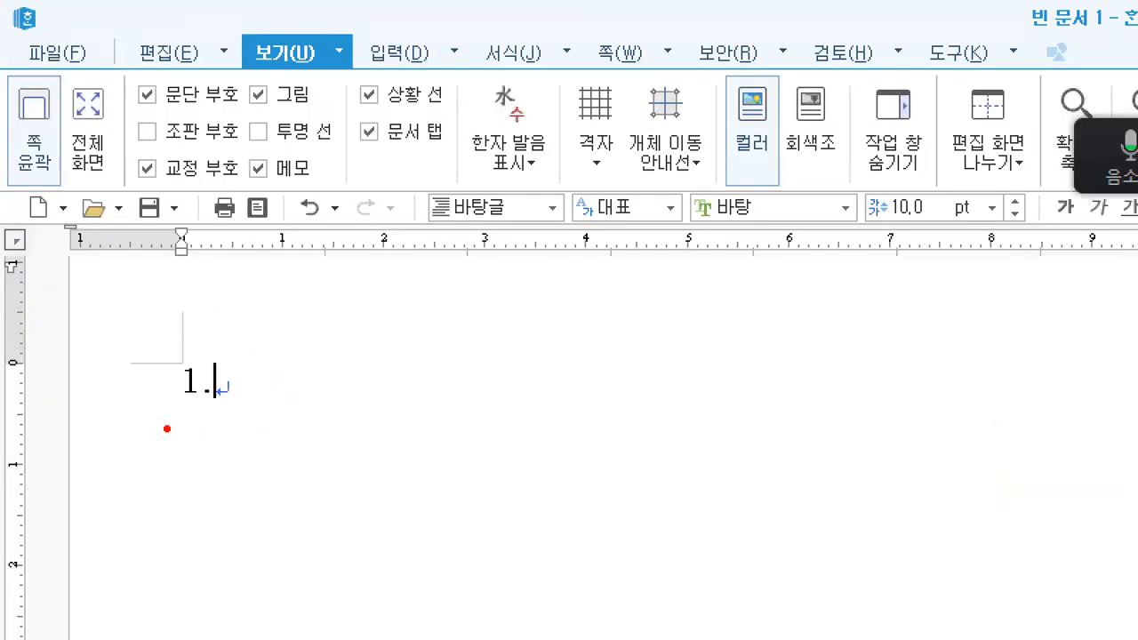
pyautogui.moveTo(79, 213); pyautogui.dragTo(121, 213)
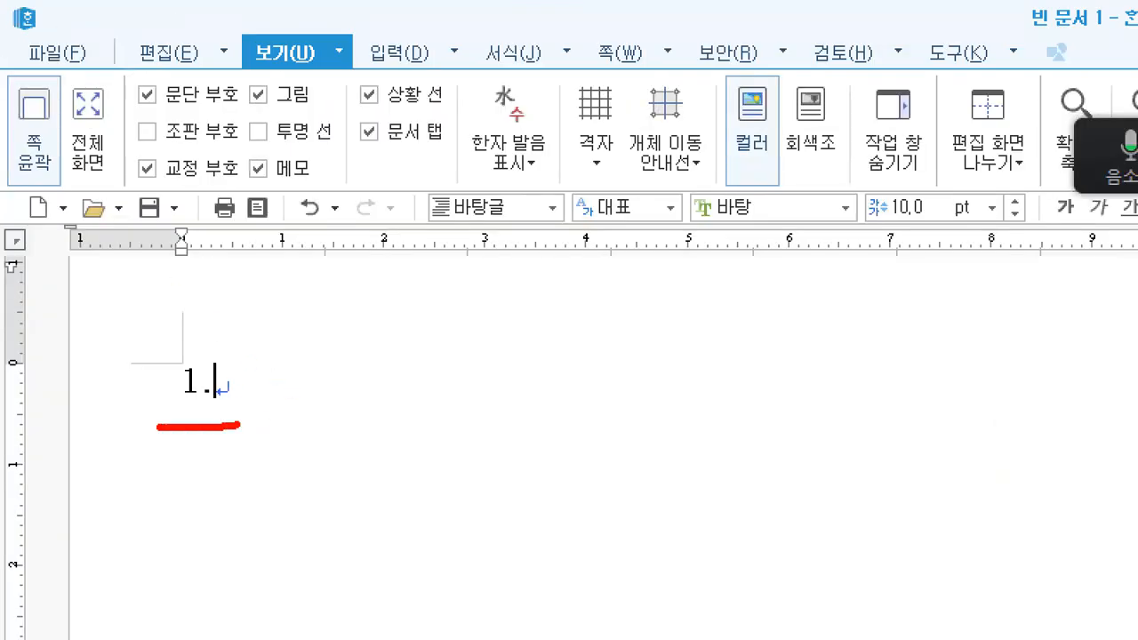
pyautogui.moveTo(226, 346)
pyautogui.mouseDown()
pyautogui.moveTo(229, 358)
pyautogui.moveTo(244, 346)
pyautogui.mouseUp()
pyautogui.moveTo(184, 573)
pyautogui.mouseDown()
pyautogui.moveTo(184, 610)
pyautogui.moveTo(210, 603)
pyautogui.mouseUp()
pyautogui.click(224, 609)
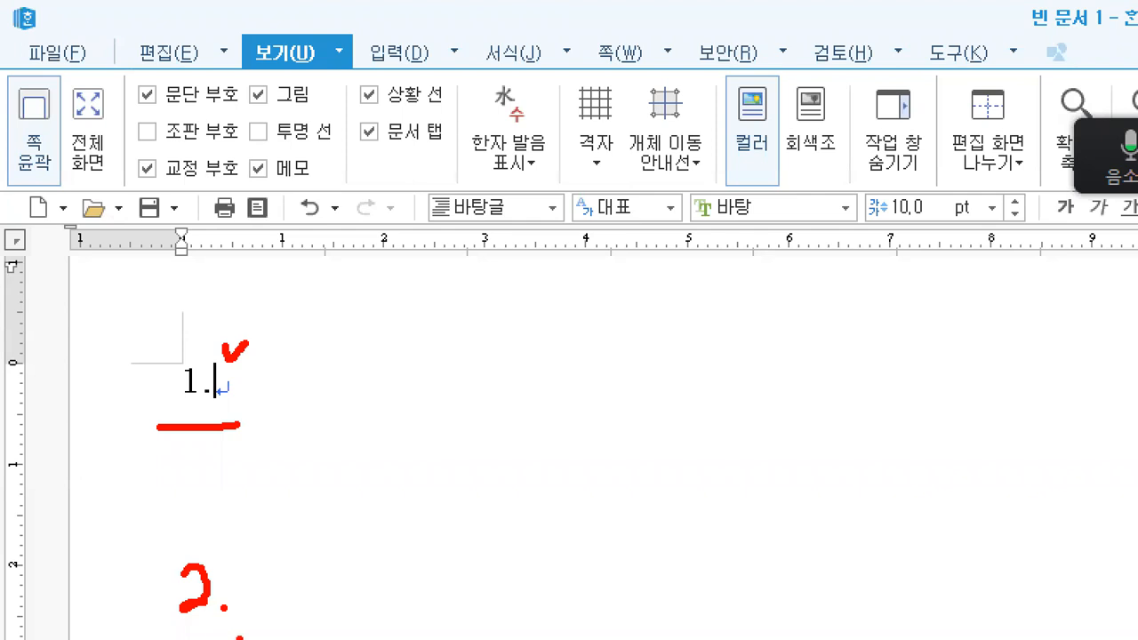
pyautogui.moveTo(214, 442); pyautogui.dragTo(214, 462)
pyautogui.moveTo(211, 488)
pyautogui.mouseDown()
pyautogui.moveTo(212, 541)
pyautogui.moveTo(233, 548)
pyautogui.mouseUp()
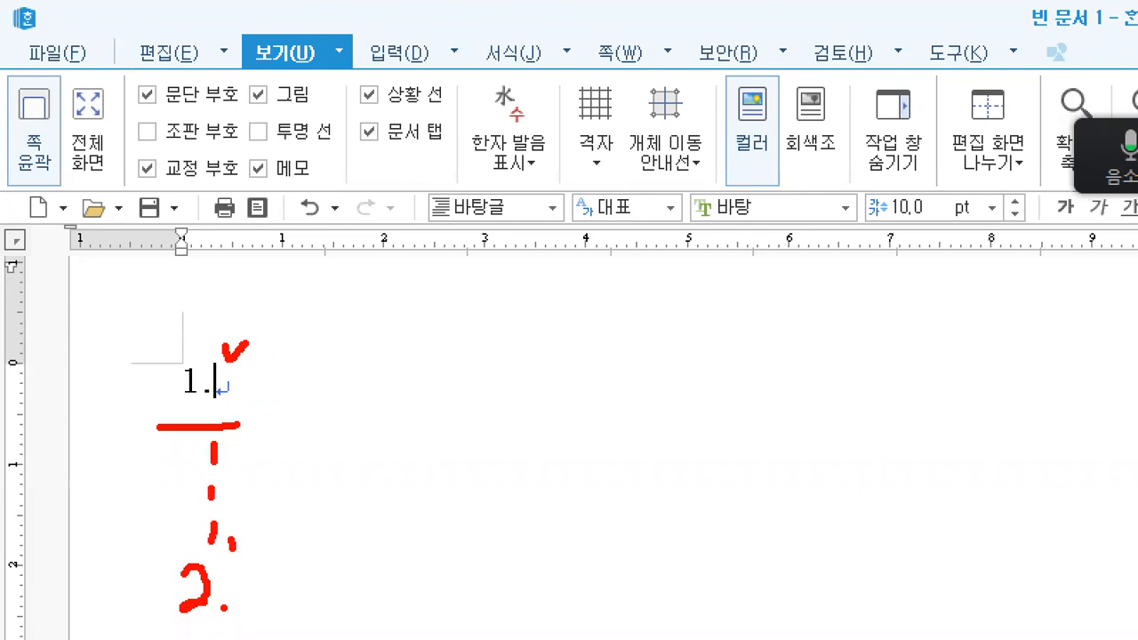
# Draw further red marks beside the gap between 1. and the handwritten 2., and exit the annotation view
pyautogui.moveTo(317, 370); pyautogui.dragTo(265, 434)
pyautogui.moveTo(369, 397); pyautogui.dragTo(291, 487)
pyautogui.moveTo(449, 428); pyautogui.dragTo(349, 520)
pyautogui.moveTo(70, 558)
pyautogui.mouseDown()
pyautogui.moveTo(859, 529)
pyautogui.moveTo(817, 355)
pyautogui.moveTo(156, 316)
pyautogui.moveTo(120, 544)
pyautogui.mouseUp()
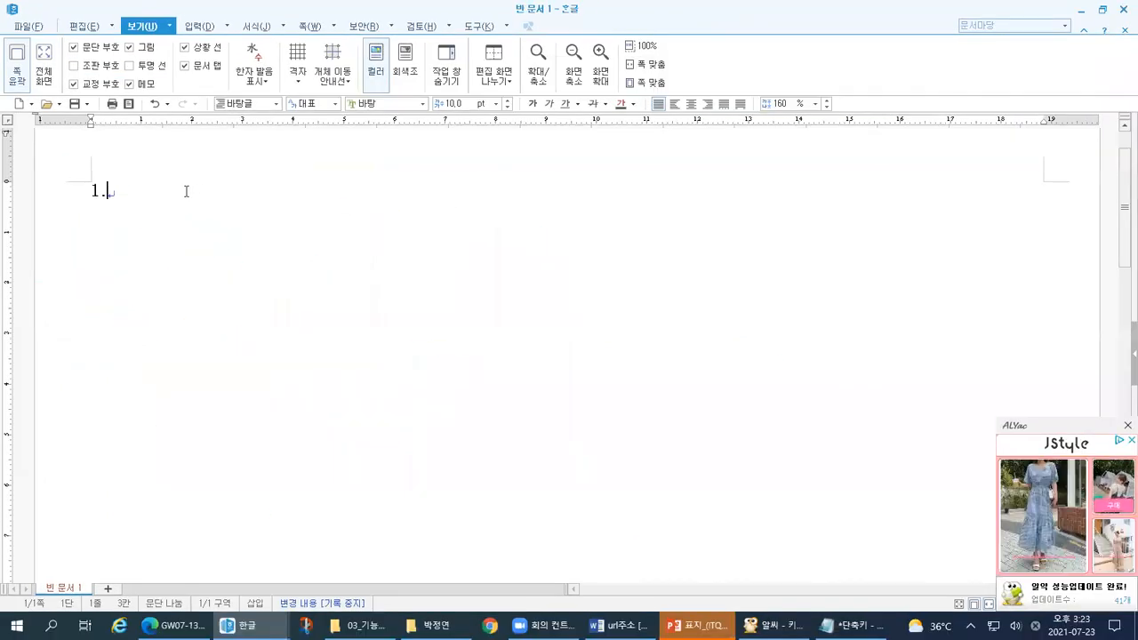
# Add four line breaks after 1. to place the cursor on the fifth line
pyautogui.press('Return')
pyautogui.press('Return')
pyautogui.press('Return')
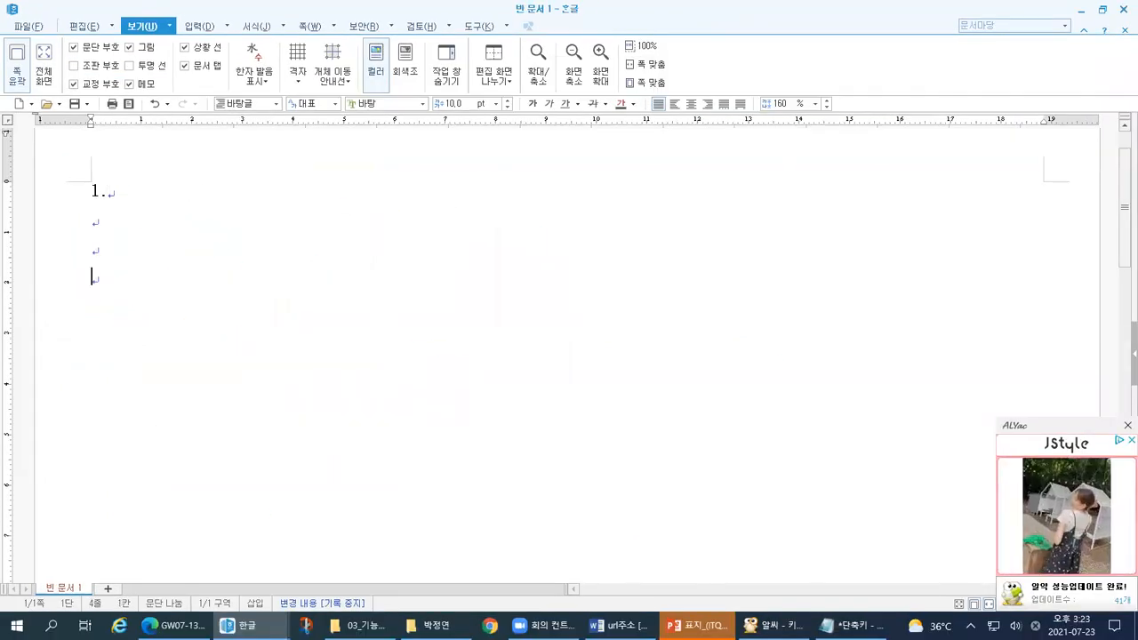
pyautogui.press('Return')
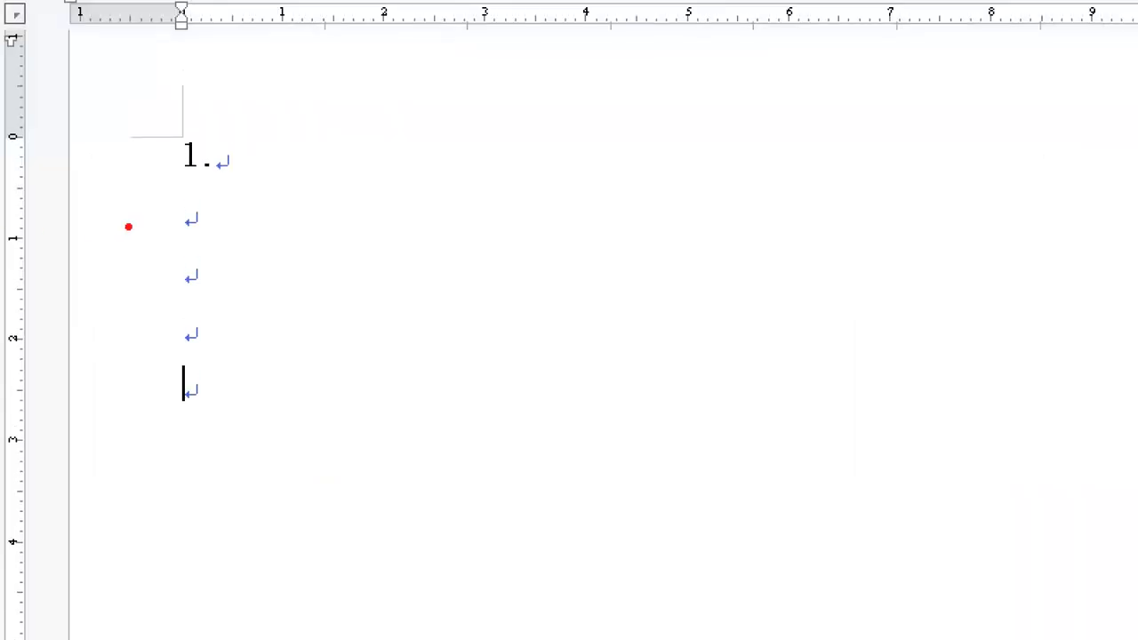
# Mark the three blank lines in red, box the cursor line, handwrite 2. beside it, and exit the annotation view
pyautogui.moveTo(171, 197)
pyautogui.mouseDown()
pyautogui.moveTo(169, 414)
pyautogui.moveTo(215, 361)
pyautogui.moveTo(168, 365)
pyautogui.mouseUp()
pyautogui.moveTo(250, 369)
pyautogui.mouseDown()
pyautogui.moveTo(252, 415)
pyautogui.moveTo(283, 414)
pyautogui.mouseUp()
pyautogui.moveTo(297, 410); pyautogui.dragTo(308, 413)
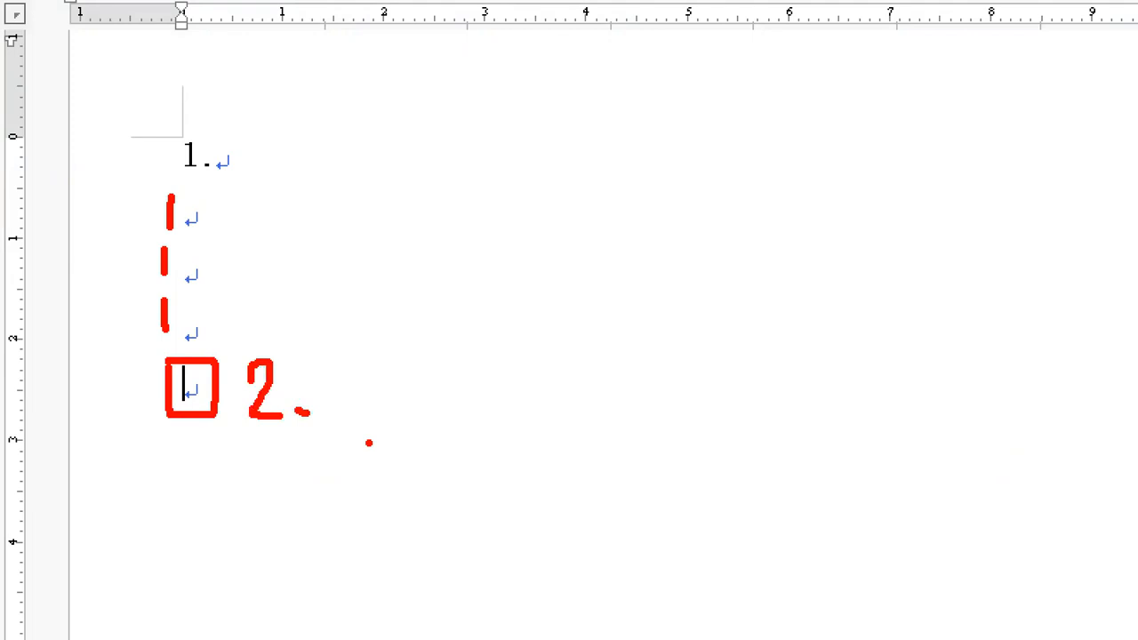
pyautogui.press('Escape')
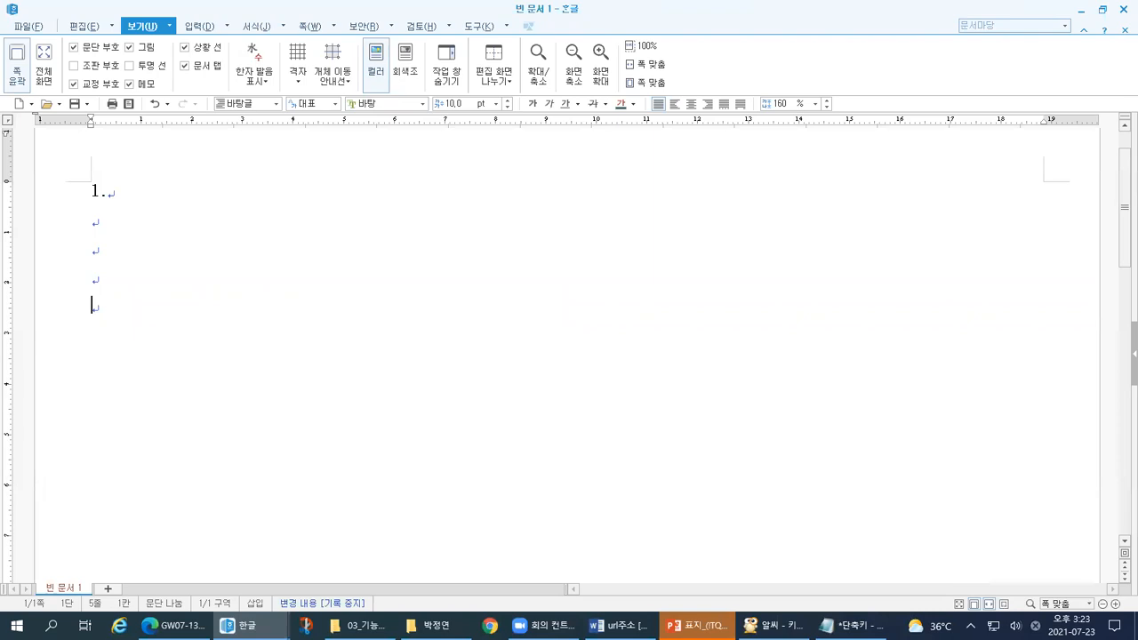
# Enter 2. on the line below the three blank lines
pyautogui.hotkey('ctrl', '1')
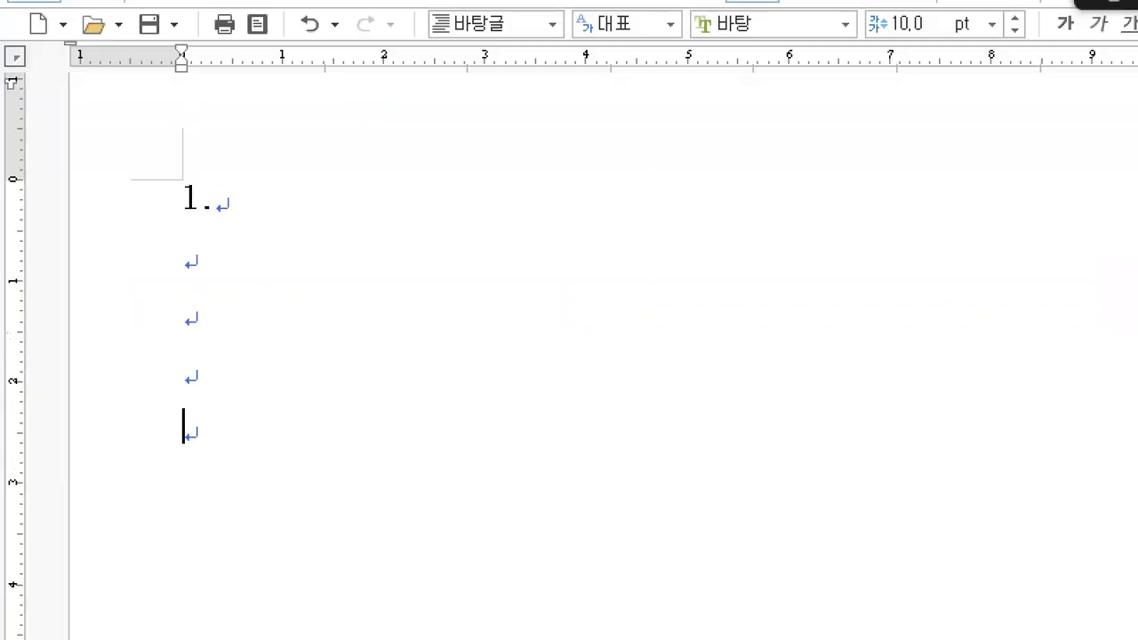
pyautogui.press('Escape')
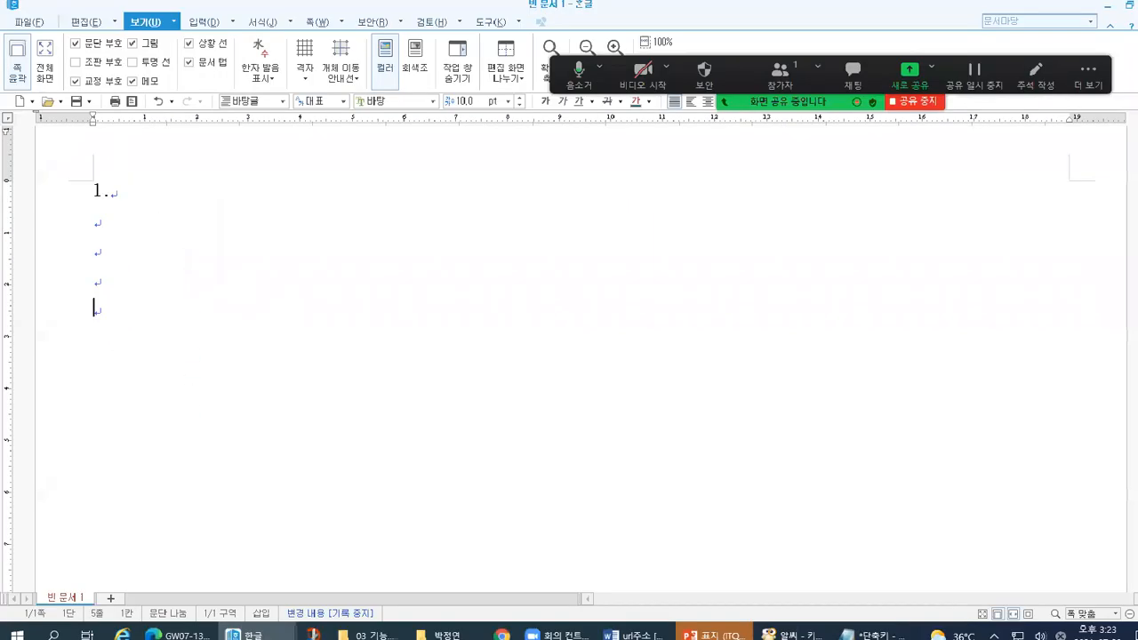
pyautogui.write('2.')
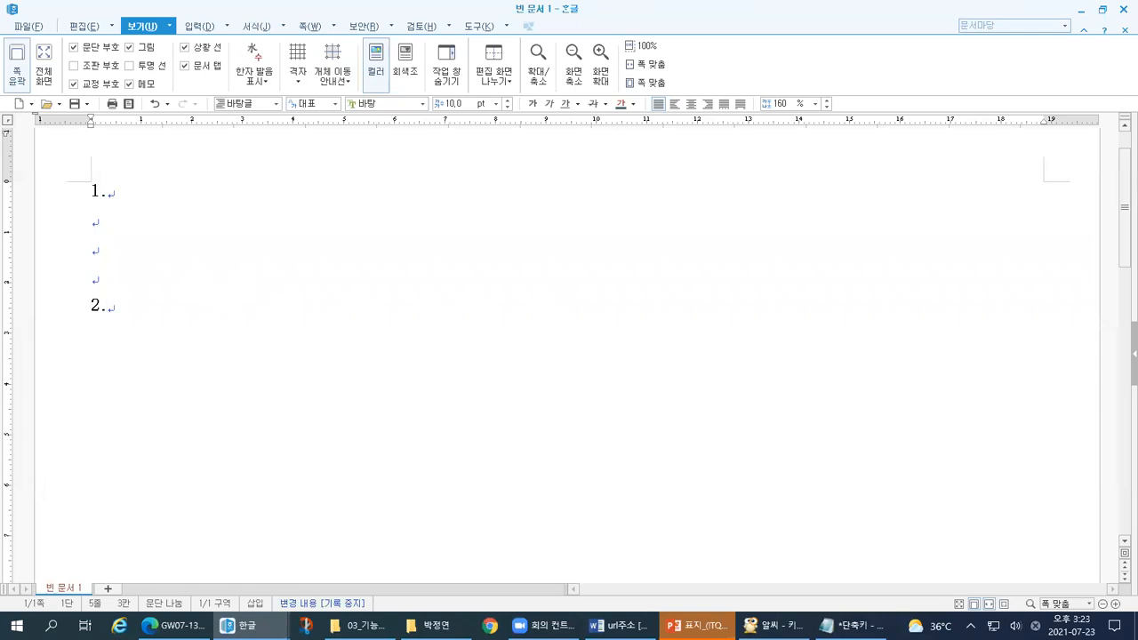
# Underline 2. and outline the answer areas of 1. and 2. in red, marking the lines below 2., then exit the annotation view
pyautogui.hotkey('ctrl', '1')
pyautogui.moveTo(170, 492); pyautogui.dragTo(218, 496)
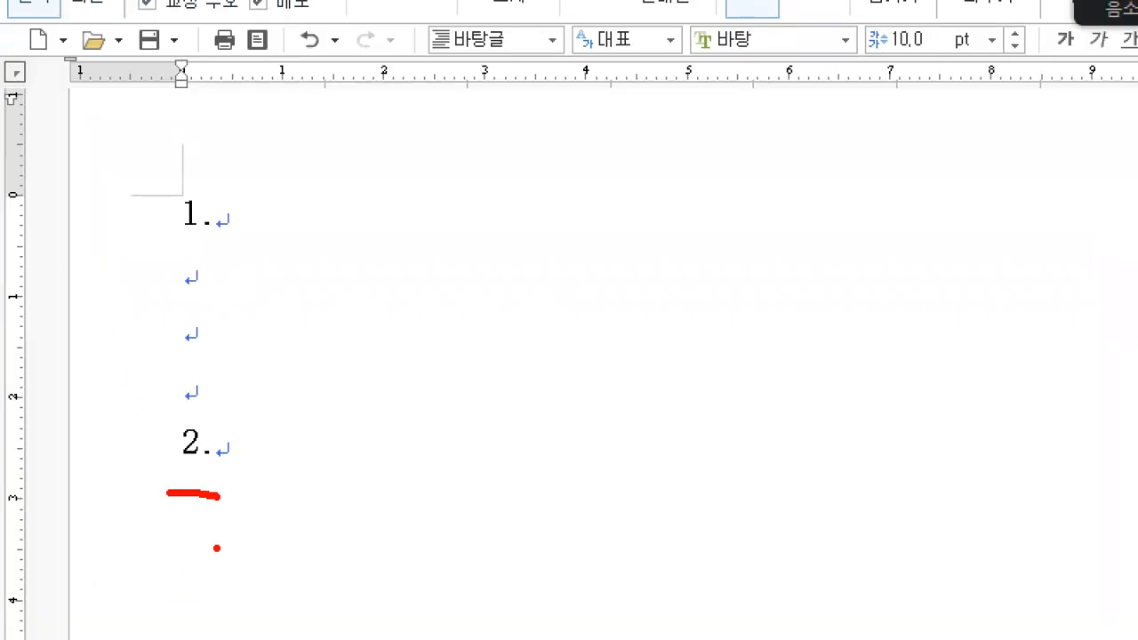
pyautogui.moveTo(170, 201)
pyautogui.mouseDown()
pyautogui.moveTo(140, 386)
pyautogui.moveTo(238, 408)
pyautogui.moveTo(1110, 396)
pyautogui.mouseUp()
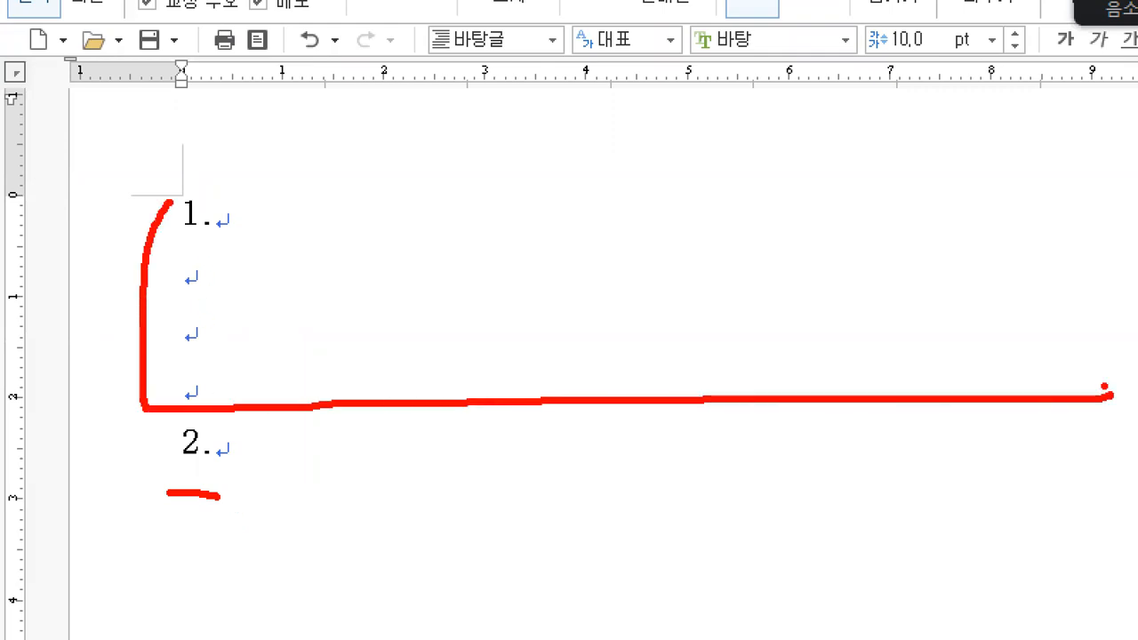
pyautogui.moveTo(187, 194); pyautogui.dragTo(1137, 192)
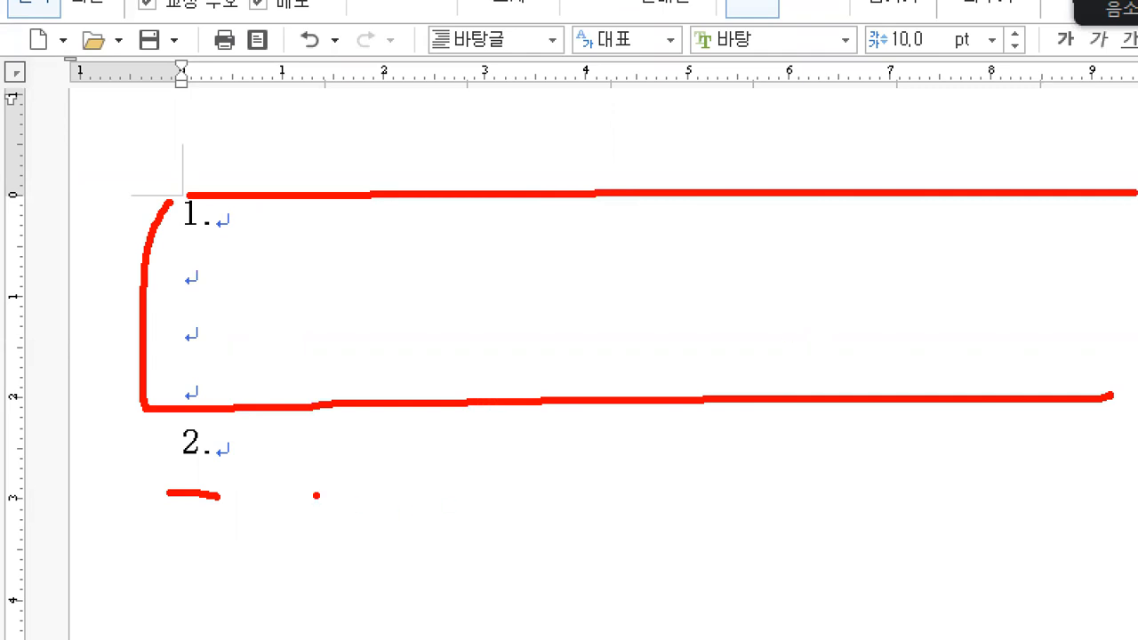
pyautogui.moveTo(164, 474); pyautogui.dragTo(162, 631)
pyautogui.moveTo(423, 445)
pyautogui.mouseDown()
pyautogui.moveTo(101, 444)
pyautogui.moveTo(120, 637)
pyautogui.moveTo(570, 429)
pyautogui.moveTo(987, 430)
pyautogui.mouseUp()
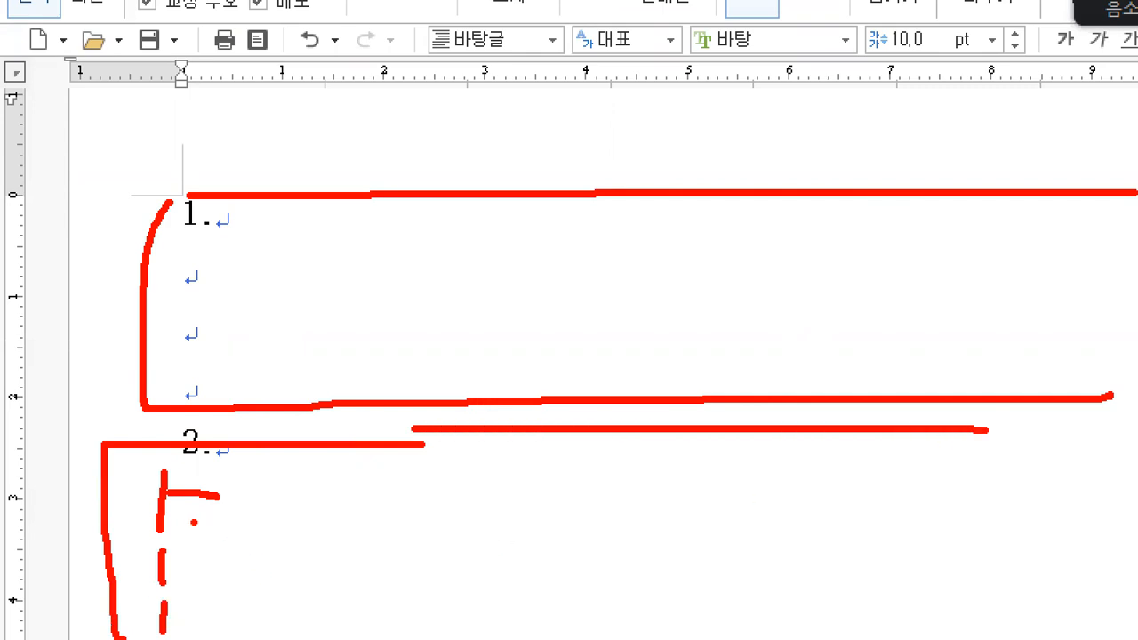
pyautogui.moveTo(250, 485); pyautogui.dragTo(252, 630)
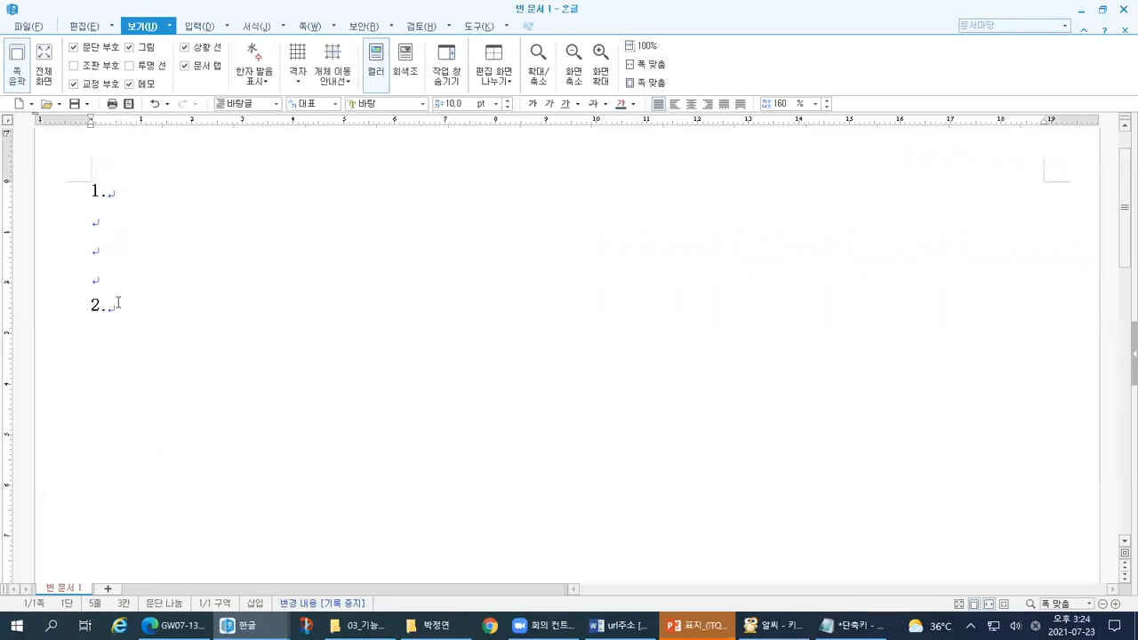
# Mark the end of 2. in red and add four blank lines below it
pyautogui.moveTo(108, 296); pyautogui.dragTo(108, 309)
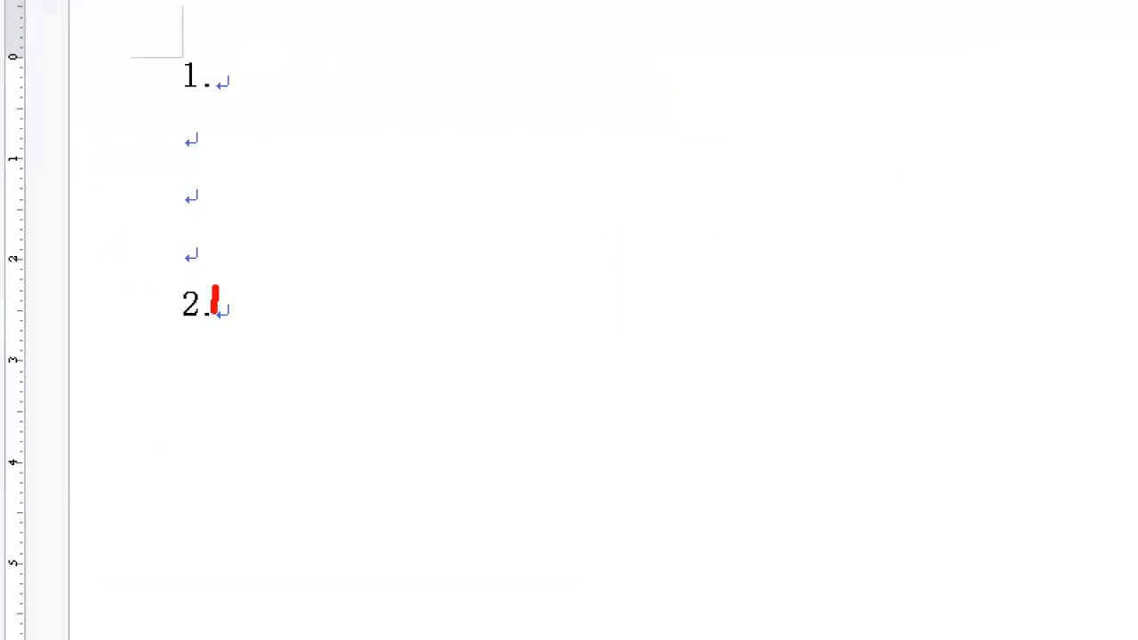
pyautogui.moveTo(222, 343); pyautogui.dragTo(223, 358)
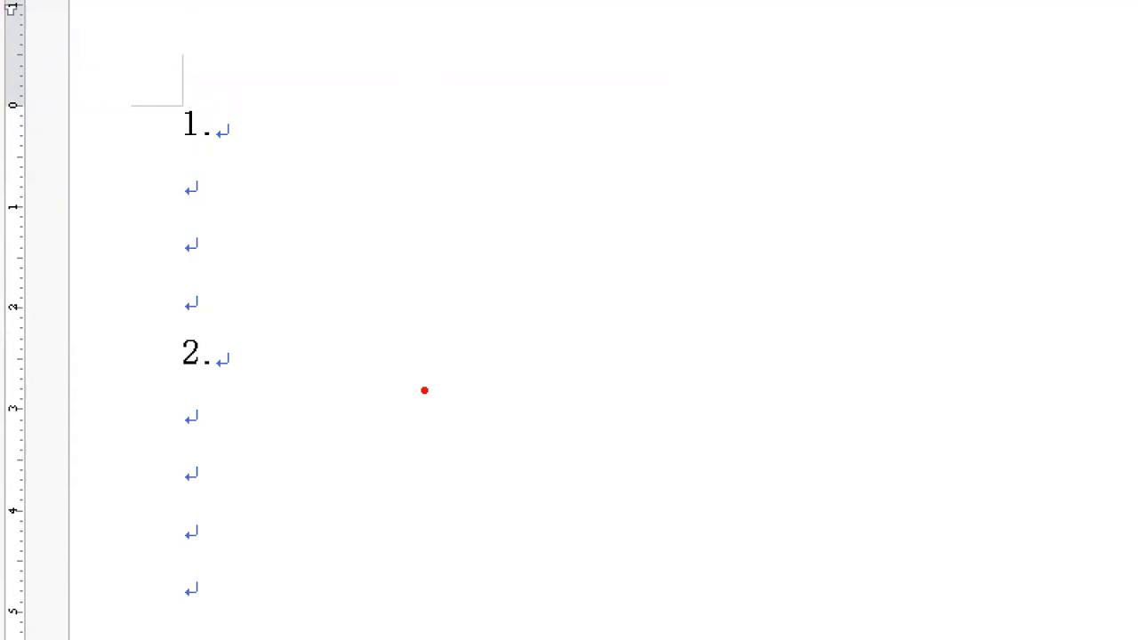
# Draw red boxes around 1. and 2. and handwrite a red 1. above the first box
pyautogui.moveTo(218, 81)
pyautogui.mouseDown()
pyautogui.moveTo(126, 169)
pyautogui.moveTo(255, 86)
pyautogui.mouseUp()
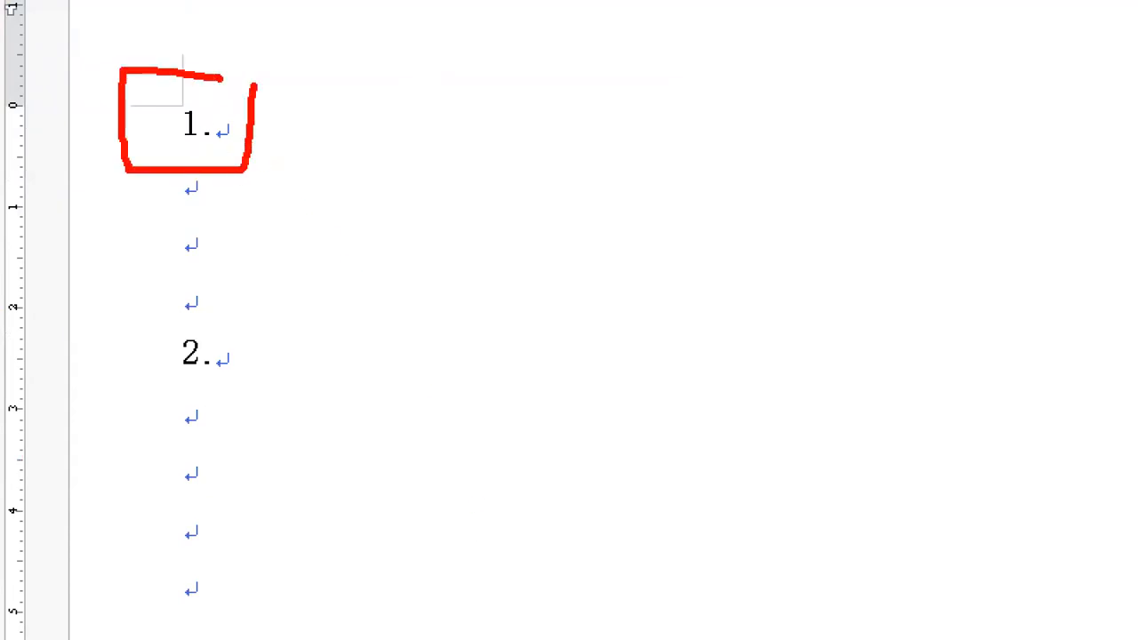
pyautogui.moveTo(248, 296)
pyautogui.mouseDown()
pyautogui.moveTo(138, 380)
pyautogui.moveTo(265, 309)
pyautogui.mouseUp()
pyautogui.moveTo(96, 31)
pyautogui.mouseDown()
pyautogui.moveTo(118, 7)
pyautogui.moveTo(120, 55)
pyautogui.moveTo(137, 56)
pyautogui.mouseUp()
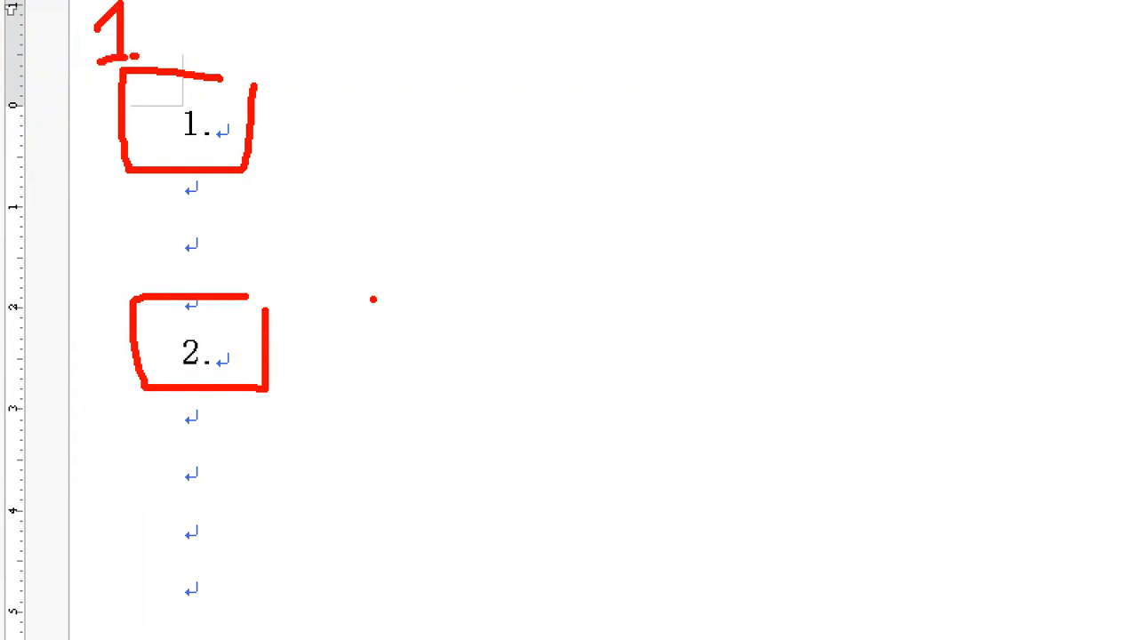
# Mark the last blank line, draw an arrow to it, handwrite Alt, S, E in red, and exit the annotation view
pyautogui.moveTo(168, 567); pyautogui.dragTo(168, 607)
pyautogui.moveTo(277, 585); pyautogui.dragTo(438, 523)
pyautogui.moveTo(263, 544)
pyautogui.mouseDown()
pyautogui.moveTo(261, 594)
pyautogui.moveTo(342, 599)
pyautogui.mouseUp()
pyautogui.moveTo(453, 418)
pyautogui.mouseDown()
pyautogui.moveTo(444, 480)
pyautogui.moveTo(472, 479)
pyautogui.moveTo(465, 459)
pyautogui.mouseUp()
pyautogui.moveTo(474, 421)
pyautogui.mouseDown()
pyautogui.moveTo(472, 477)
pyautogui.moveTo(525, 435)
pyautogui.mouseUp()
pyautogui.moveTo(504, 420)
pyautogui.mouseDown()
pyautogui.moveTo(504, 500)
pyautogui.moveTo(561, 506)
pyautogui.mouseUp()
pyautogui.moveTo(622, 407); pyautogui.dragTo(569, 478)
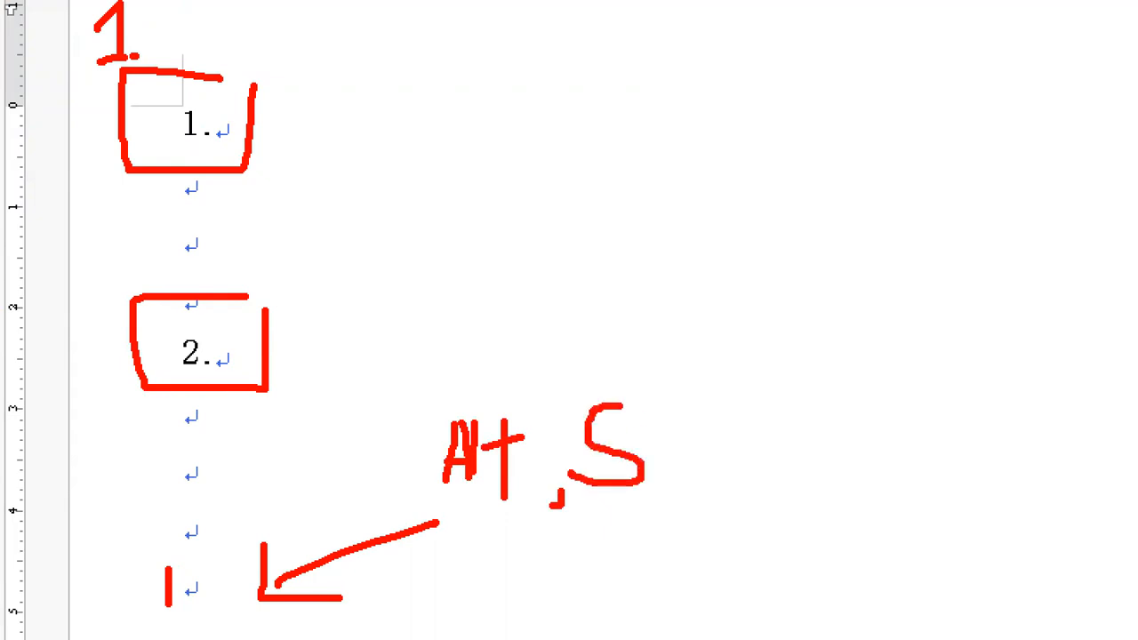
pyautogui.moveTo(669, 471); pyautogui.dragTo(644, 507)
pyautogui.moveTo(744, 416)
pyautogui.mouseDown()
pyautogui.moveTo(796, 412)
pyautogui.moveTo(772, 500)
pyautogui.mouseUp()
pyautogui.moveTo(708, 463); pyautogui.dragTo(779, 459)
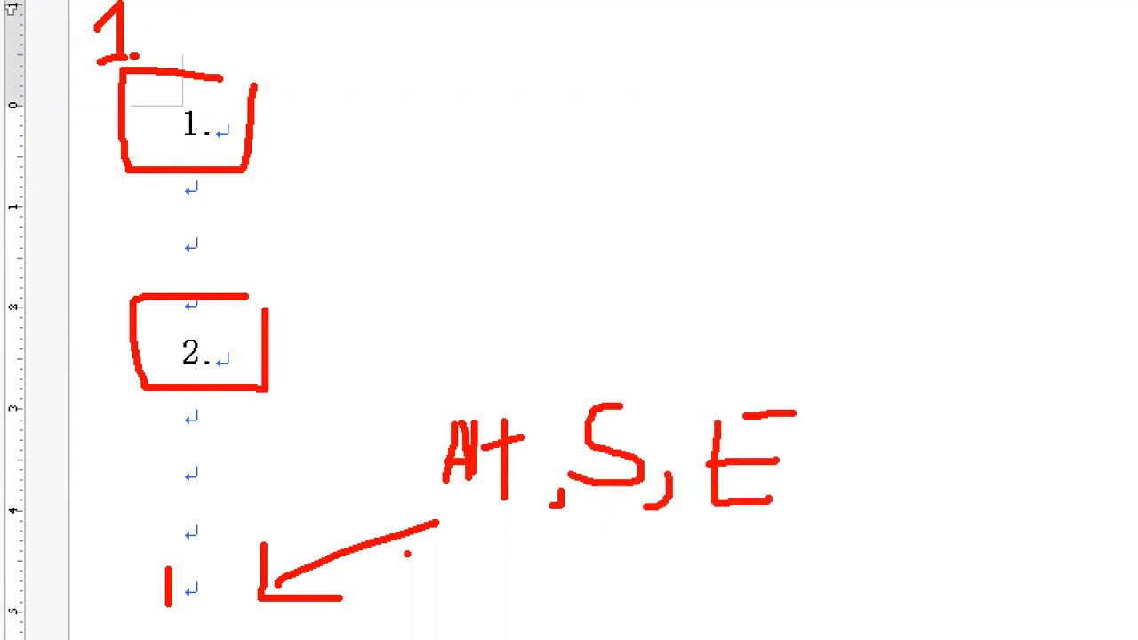
pyautogui.press('Escape')
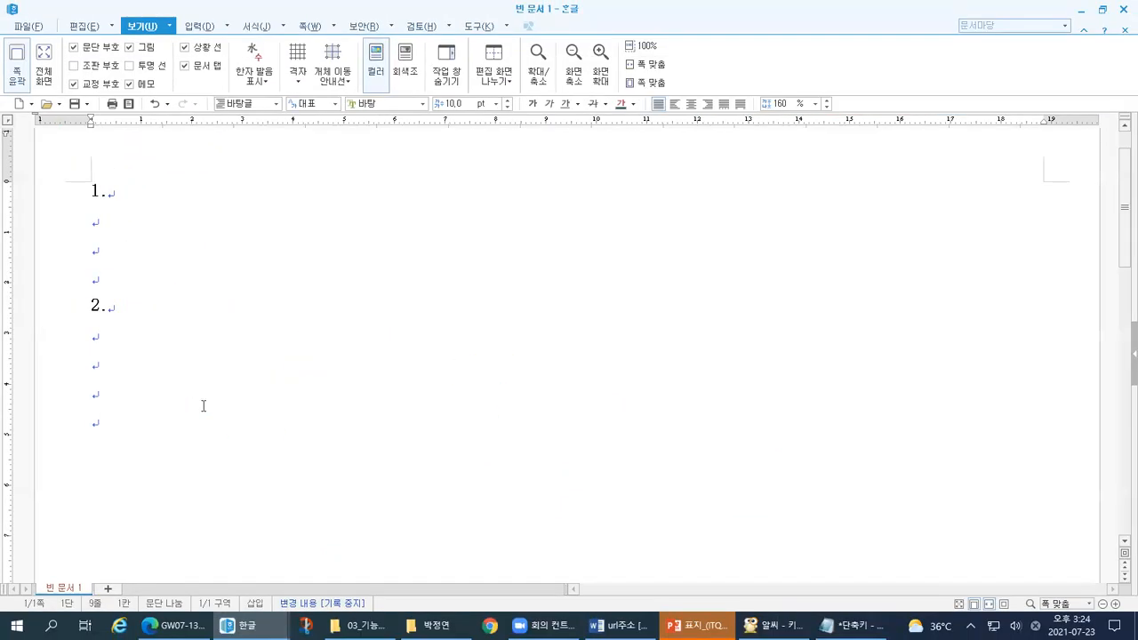
# Switch to the keyboard picture, then circle the Alt, Shift and Enter keys in red and tick each one
pyautogui.hotkey('alt', 'Tab')
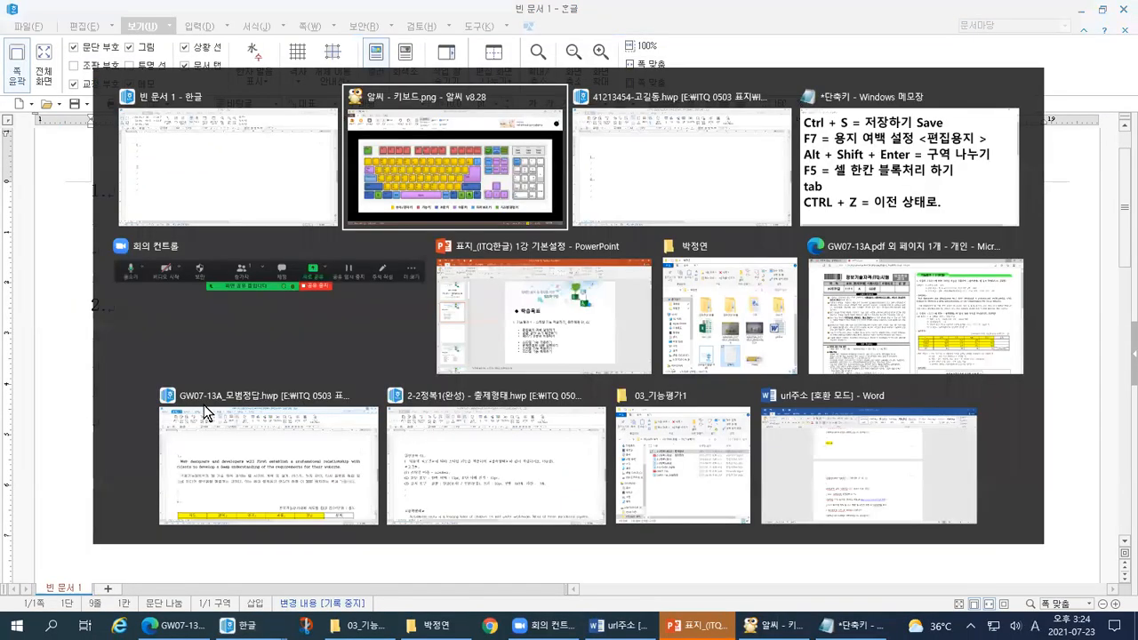
pyautogui.hotkey('ctrl', '1')
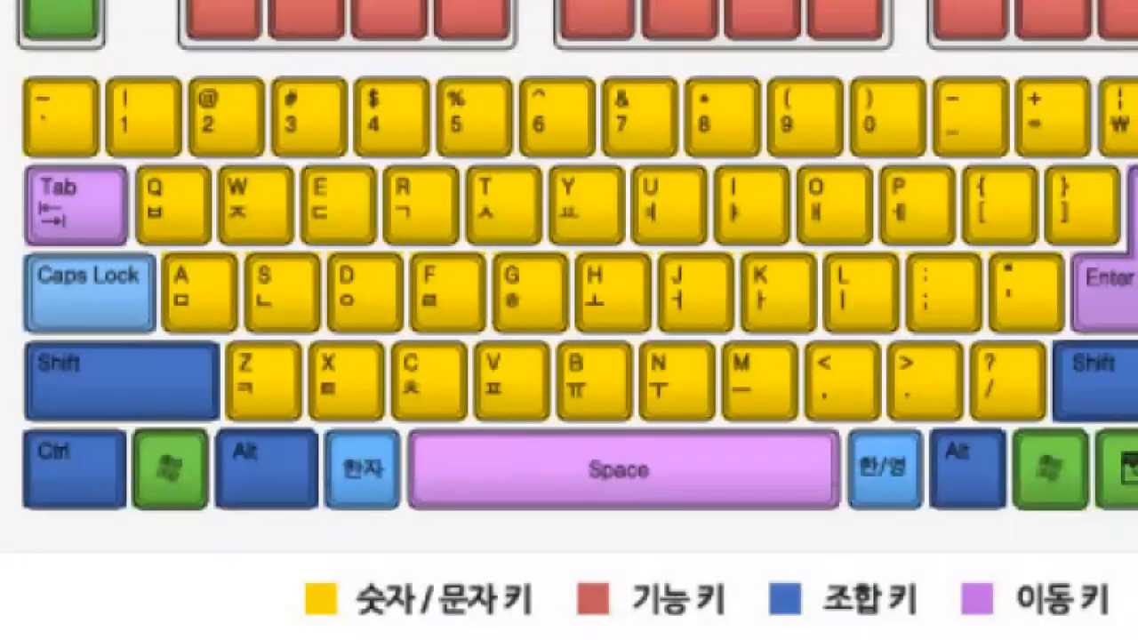
pyautogui.moveTo(220, 520)
pyautogui.mouseDown()
pyautogui.moveTo(201, 435)
pyautogui.moveTo(267, 491)
pyautogui.moveTo(211, 518)
pyautogui.mouseUp()
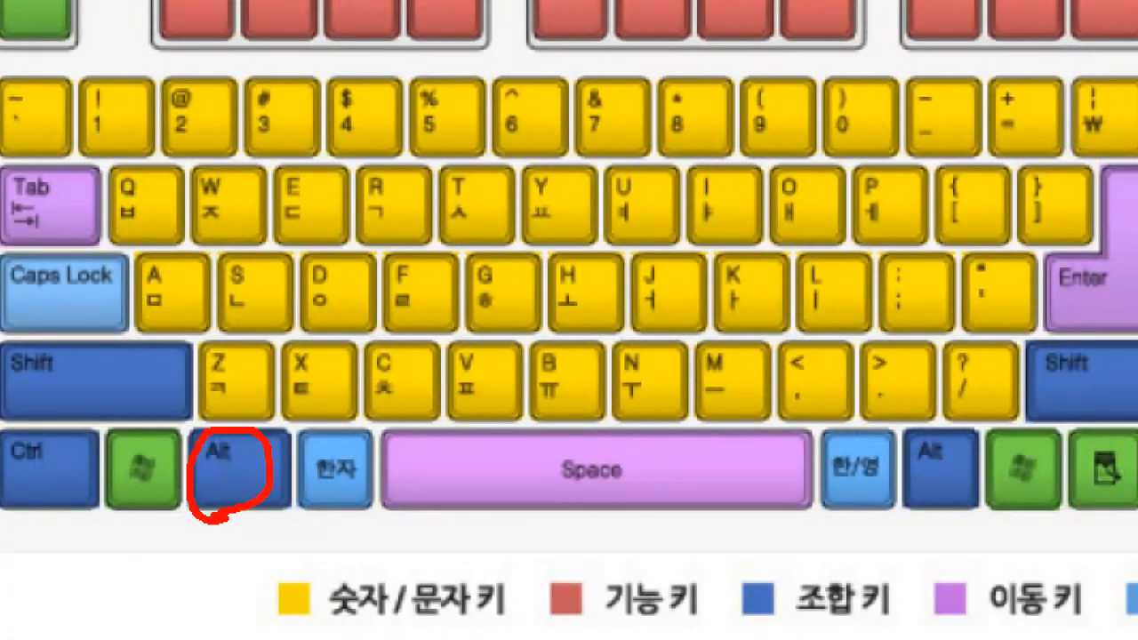
pyautogui.moveTo(93, 422)
pyautogui.mouseDown()
pyautogui.moveTo(58, 425)
pyautogui.moveTo(3, 380)
pyautogui.moveTo(66, 336)
pyautogui.moveTo(87, 413)
pyautogui.mouseUp()
pyautogui.moveTo(1127, 311)
pyautogui.mouseDown()
pyautogui.moveTo(1055, 254)
pyautogui.moveTo(1107, 316)
pyautogui.mouseUp()
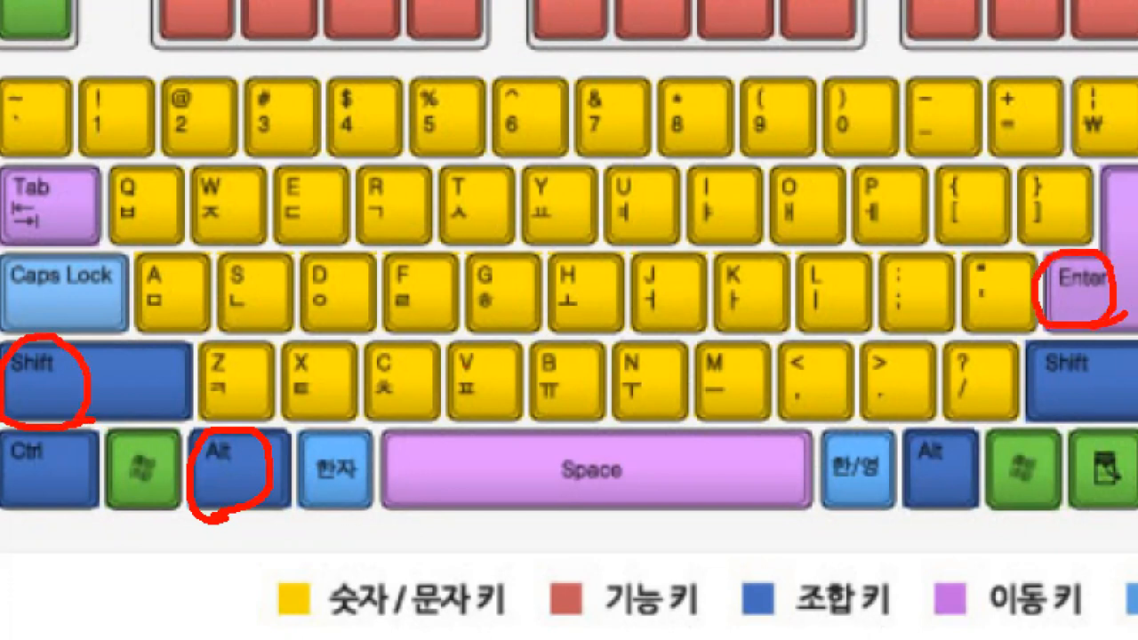
pyautogui.moveTo(274, 436); pyautogui.dragTo(311, 425)
pyautogui.moveTo(126, 354); pyautogui.dragTo(164, 357)
pyautogui.moveTo(1114, 239); pyautogui.dragTo(1127, 237)
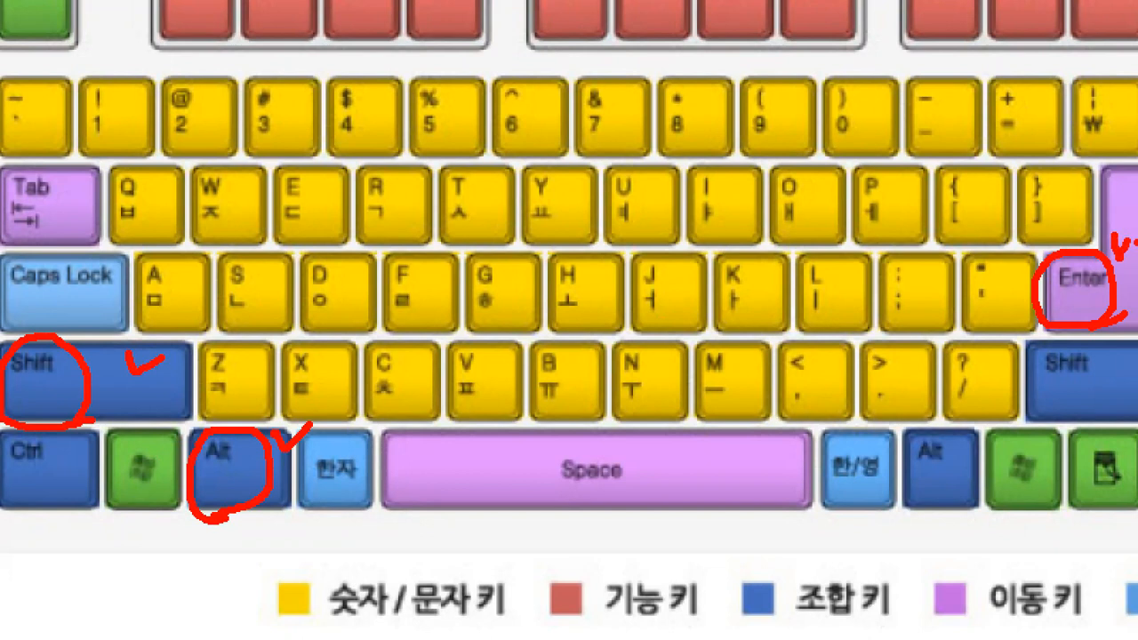
# Return to the blank Hangul document, mark the last blank line below 2. with a red line and arrow, and exit the annotation view
pyautogui.hotkey('alt', 'Tab')
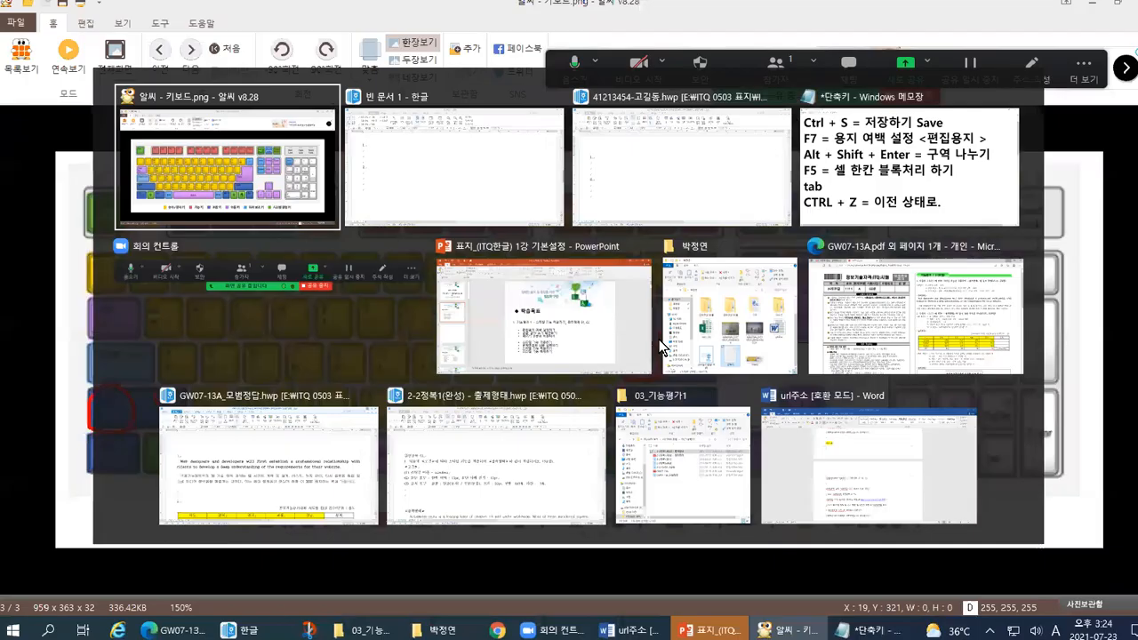
pyautogui.hotkey('alt', 'Tab')
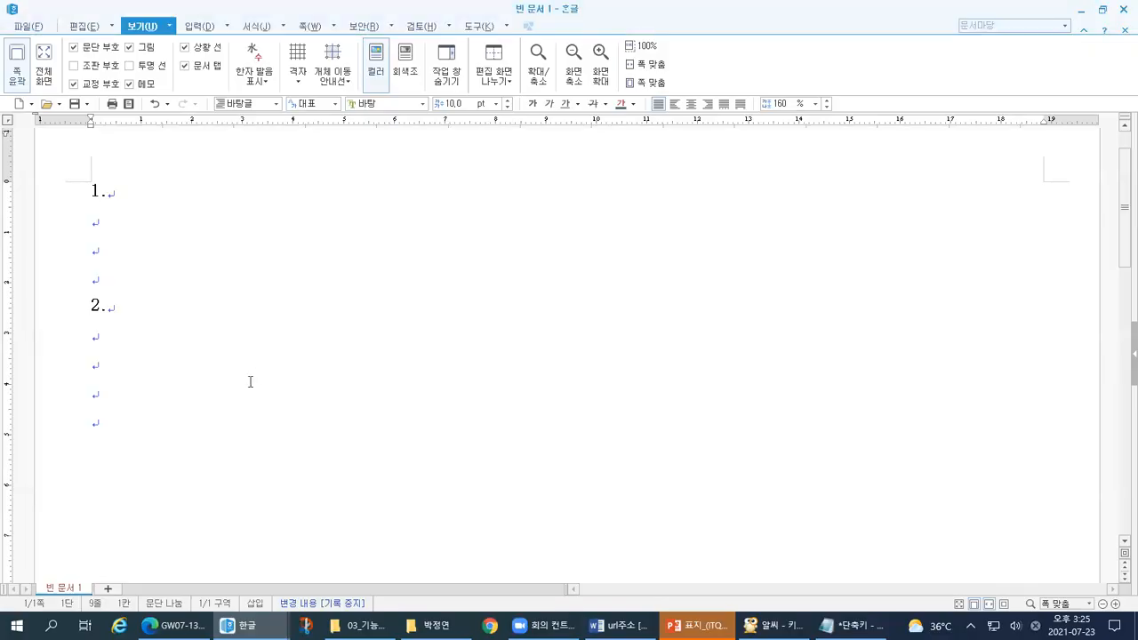
pyautogui.hotkey('ctrl', '1')
pyautogui.click(236, 416)
pyautogui.moveTo(172, 399); pyautogui.dragTo(171, 431)
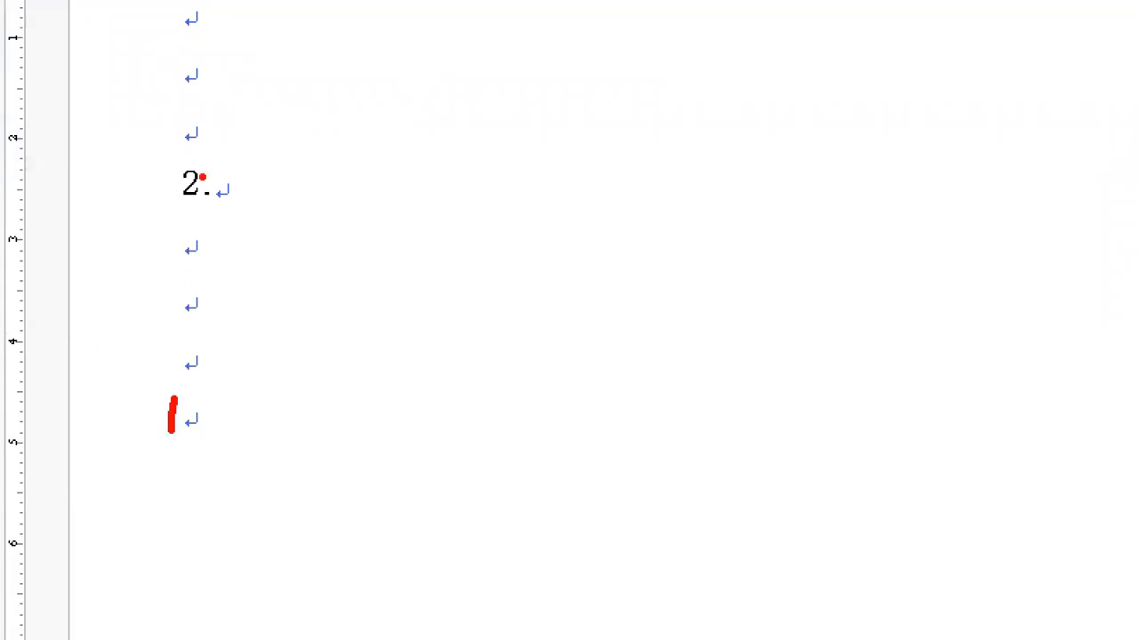
pyautogui.moveTo(190, 147)
pyautogui.mouseDown()
pyautogui.moveTo(167, 161)
pyautogui.moveTo(141, 418)
pyautogui.moveTo(162, 418)
pyautogui.mouseUp()
pyautogui.moveTo(147, 402); pyautogui.dragTo(149, 442)
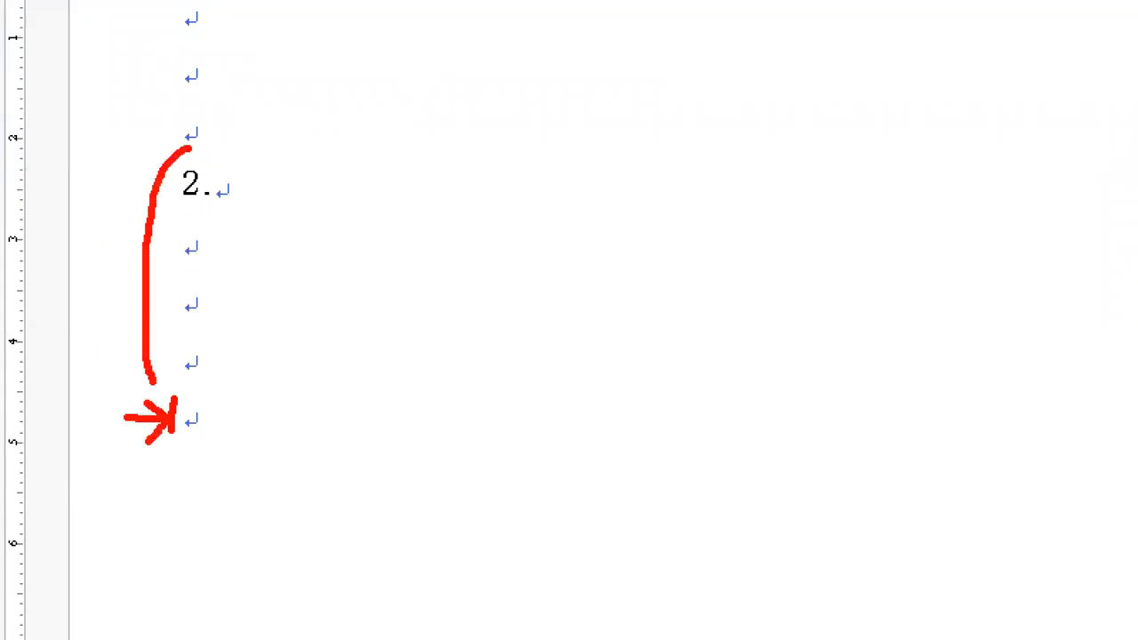
pyautogui.press('Escape')
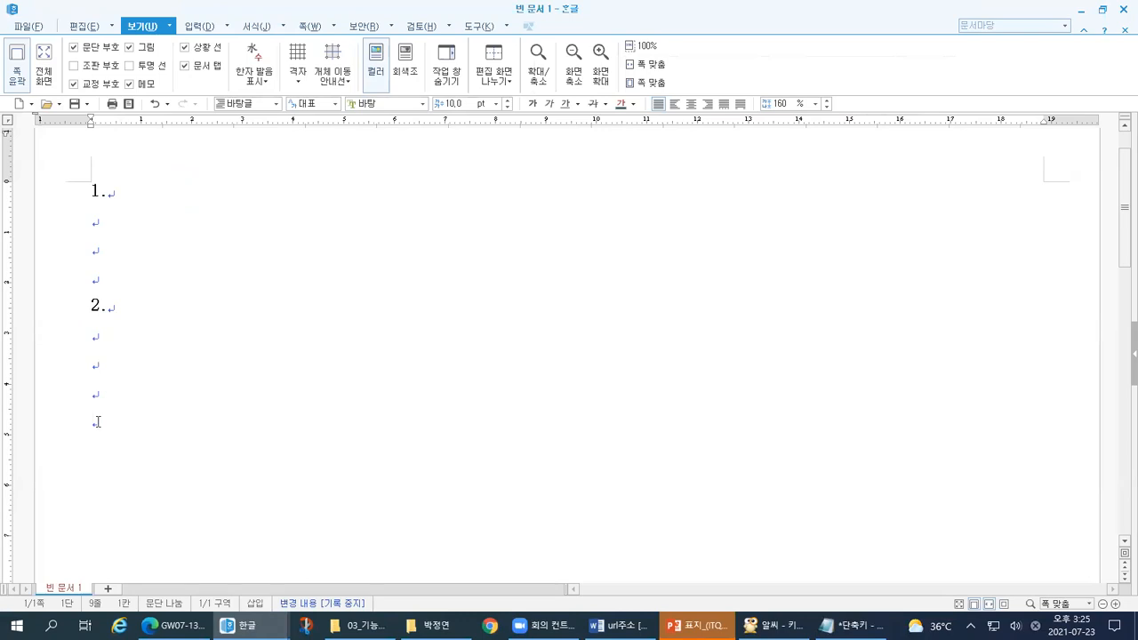
# Insert a section break at the last blank line below 2. and outline the boundary between the two pages in red
pyautogui.hotkey('alt', 'shift', 'Return')
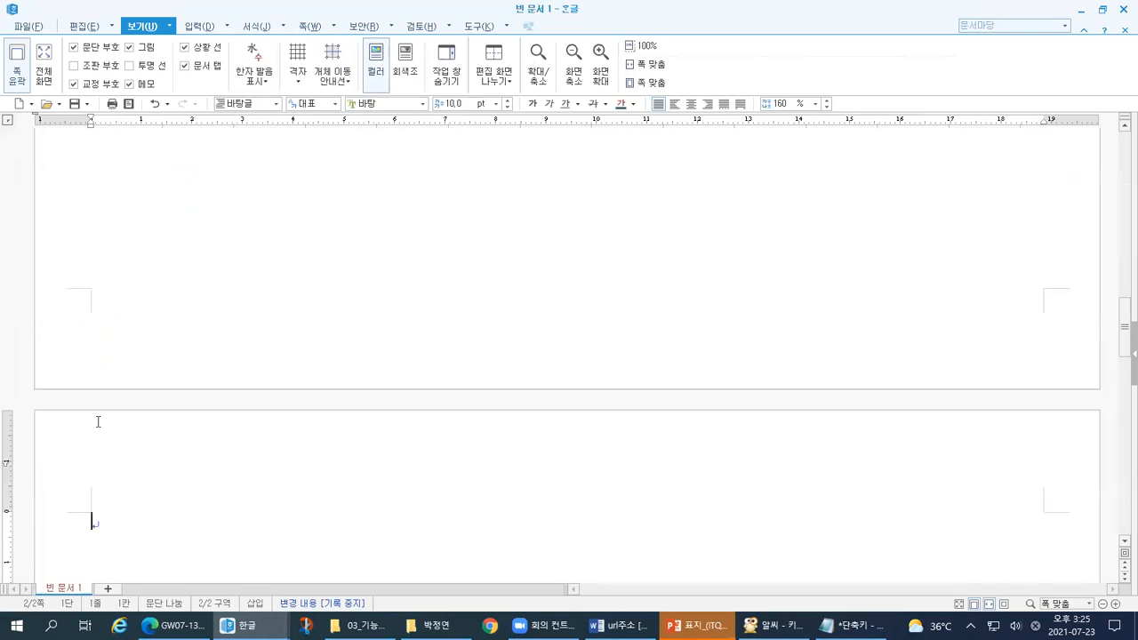
pyautogui.hotkey('ctrl', '1')
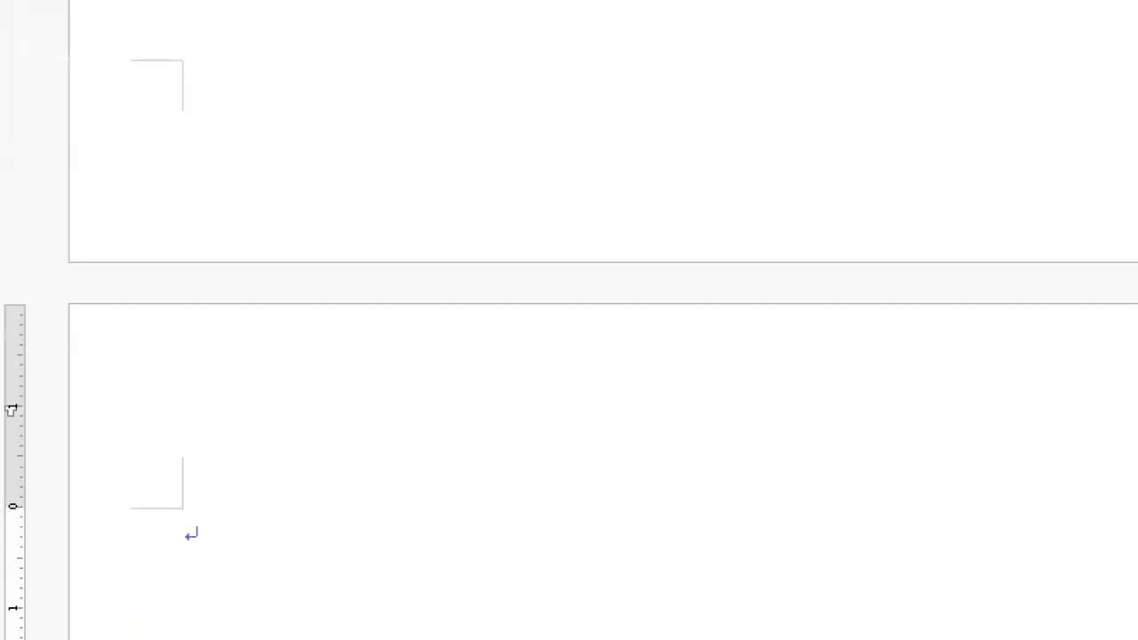
pyautogui.click(25, 538)
pyautogui.moveTo(72, 287)
pyautogui.mouseDown()
pyautogui.moveTo(72, 394)
pyautogui.moveTo(242, 285)
pyautogui.mouseUp()
pyautogui.moveTo(73, 101)
pyautogui.mouseDown()
pyautogui.moveTo(73, 241)
pyautogui.moveTo(262, 238)
pyautogui.mouseUp()
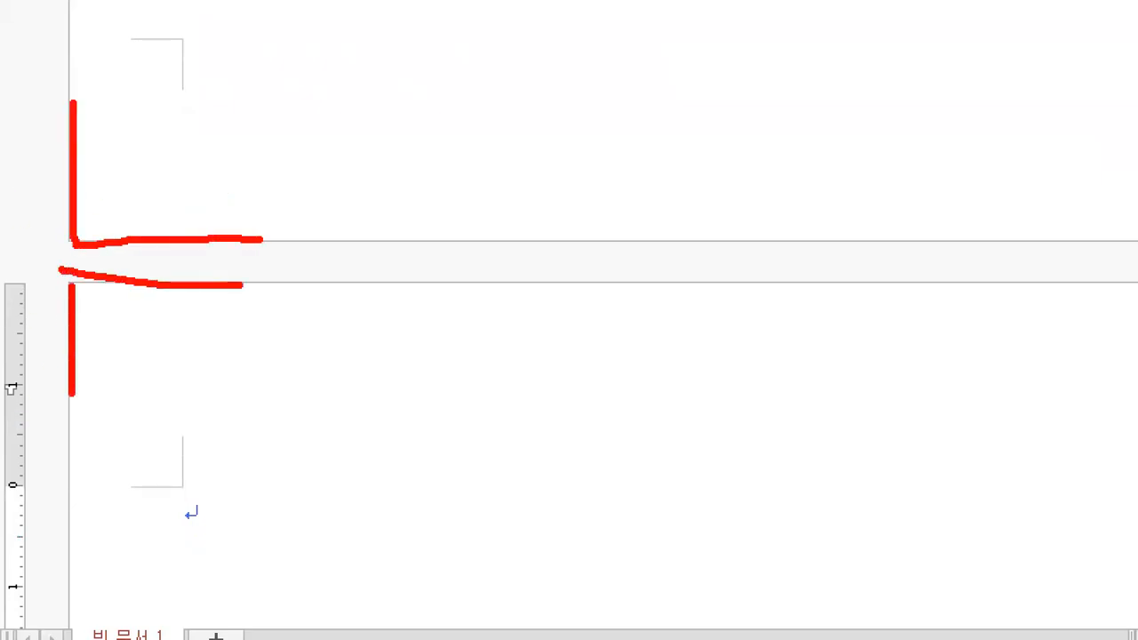
# Draw a red up arrow on the first page, handwrite 1. and 2., and add three strokes beside 1. and four below 2
pyautogui.moveTo(246, 3); pyautogui.dragTo(242, 61)
pyautogui.moveTo(202, 26)
pyautogui.mouseDown()
pyautogui.moveTo(233, 7)
pyautogui.moveTo(294, 25)
pyautogui.moveTo(331, 56)
pyautogui.mouseUp()
pyautogui.click(353, 51)
pyautogui.moveTo(329, 141); pyautogui.dragTo(350, 174)
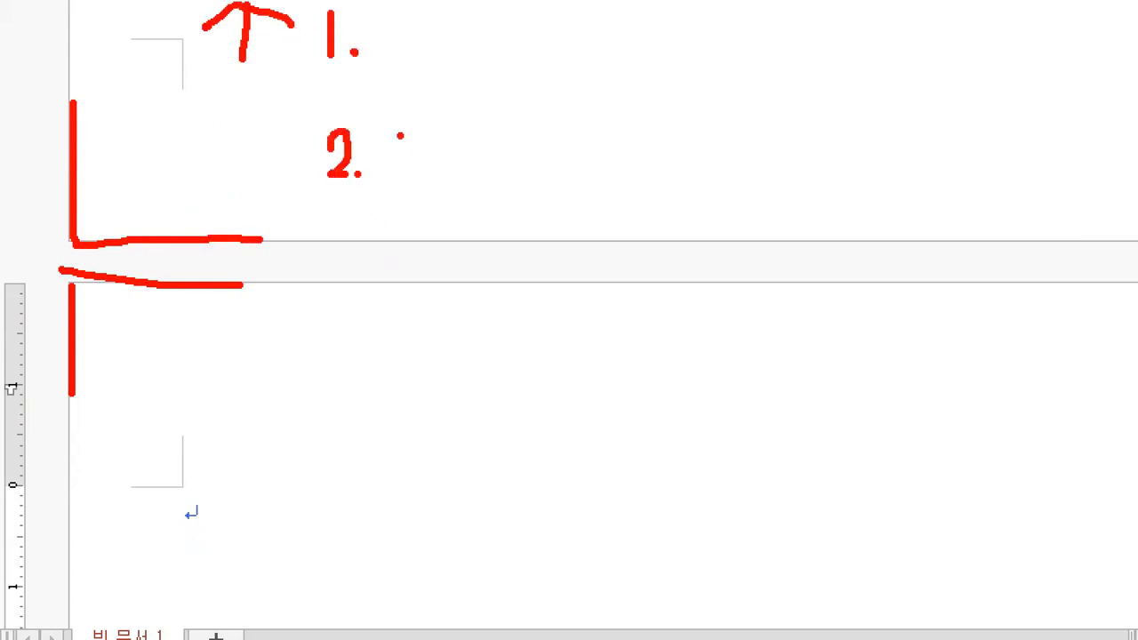
pyautogui.moveTo(395, 43); pyautogui.dragTo(348, 86)
pyautogui.moveTo(445, 56); pyautogui.dragTo(399, 103)
pyautogui.moveTo(520, 76); pyautogui.dragTo(485, 123)
pyautogui.moveTo(383, 213); pyautogui.dragTo(355, 243)
pyautogui.moveTo(445, 230); pyautogui.dragTo(434, 245)
pyautogui.moveTo(480, 233); pyautogui.dragTo(480, 262)
pyautogui.moveTo(530, 219); pyautogui.dragTo(530, 258)
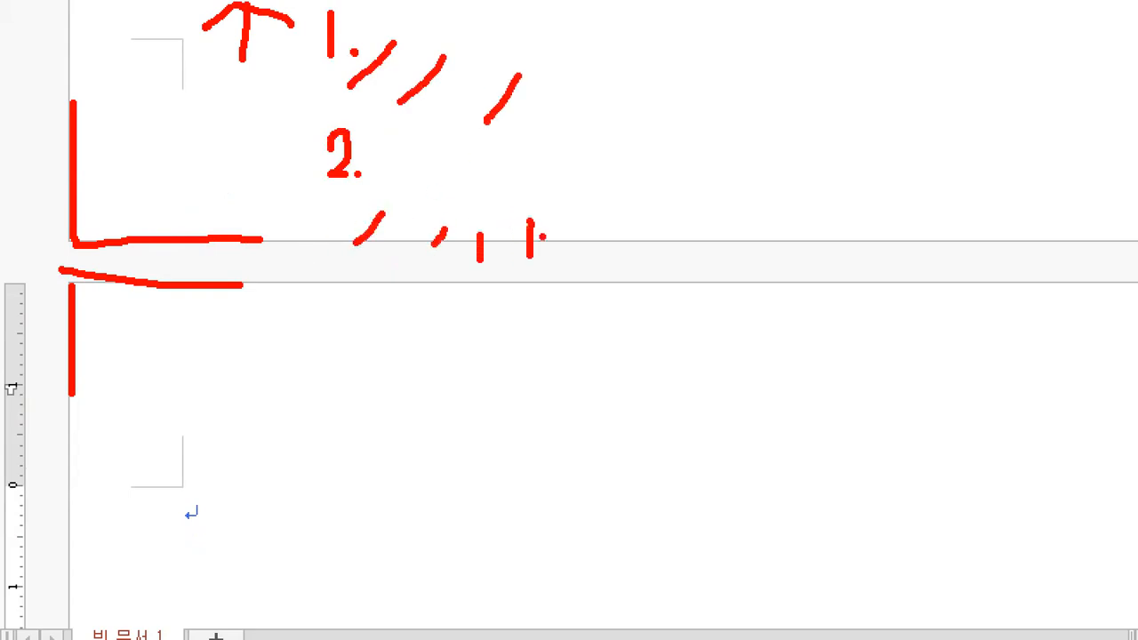
# Draw a red arrow to the second page, handwrite 2. in its upper margin and 3 and 4 below, and exit the annotation view
pyautogui.moveTo(561, 208)
pyautogui.mouseDown()
pyautogui.moveTo(600, 204)
pyautogui.moveTo(368, 326)
pyautogui.moveTo(264, 330)
pyautogui.mouseUp()
pyautogui.moveTo(275, 307)
pyautogui.mouseDown()
pyautogui.moveTo(260, 338)
pyautogui.moveTo(287, 358)
pyautogui.mouseUp()
pyautogui.moveTo(138, 327)
pyautogui.mouseDown()
pyautogui.moveTo(122, 377)
pyautogui.moveTo(164, 375)
pyautogui.mouseUp()
pyautogui.click(173, 372)
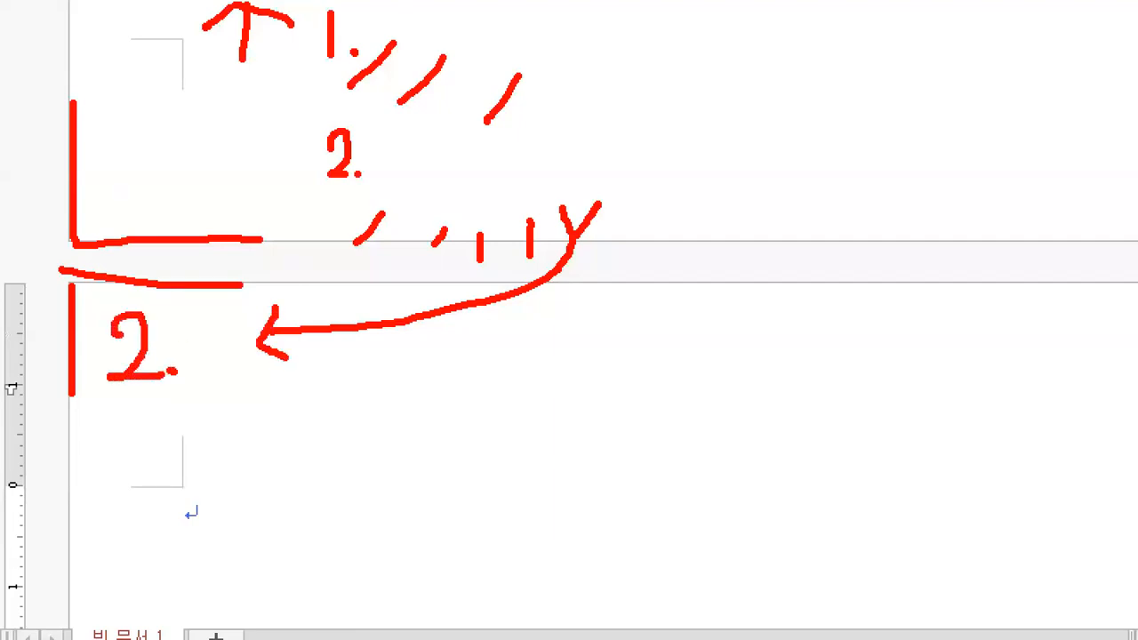
pyautogui.moveTo(185, 488)
pyautogui.mouseDown()
pyautogui.moveTo(197, 502)
pyautogui.moveTo(178, 586)
pyautogui.moveTo(211, 583)
pyautogui.moveTo(203, 607)
pyautogui.mouseUp()
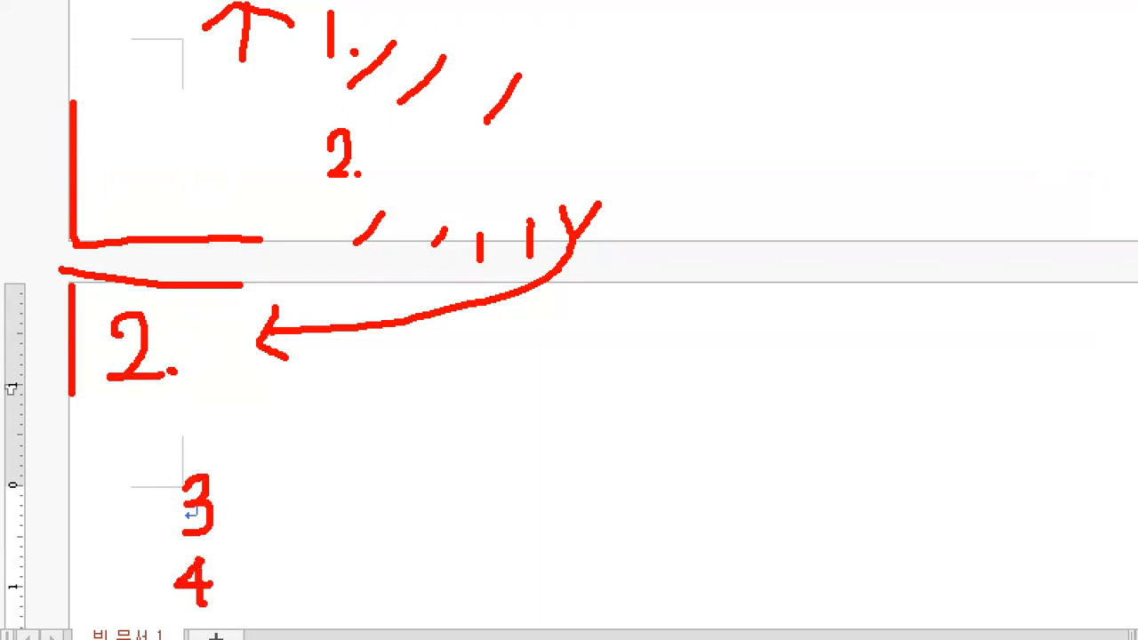
pyautogui.press('Escape')
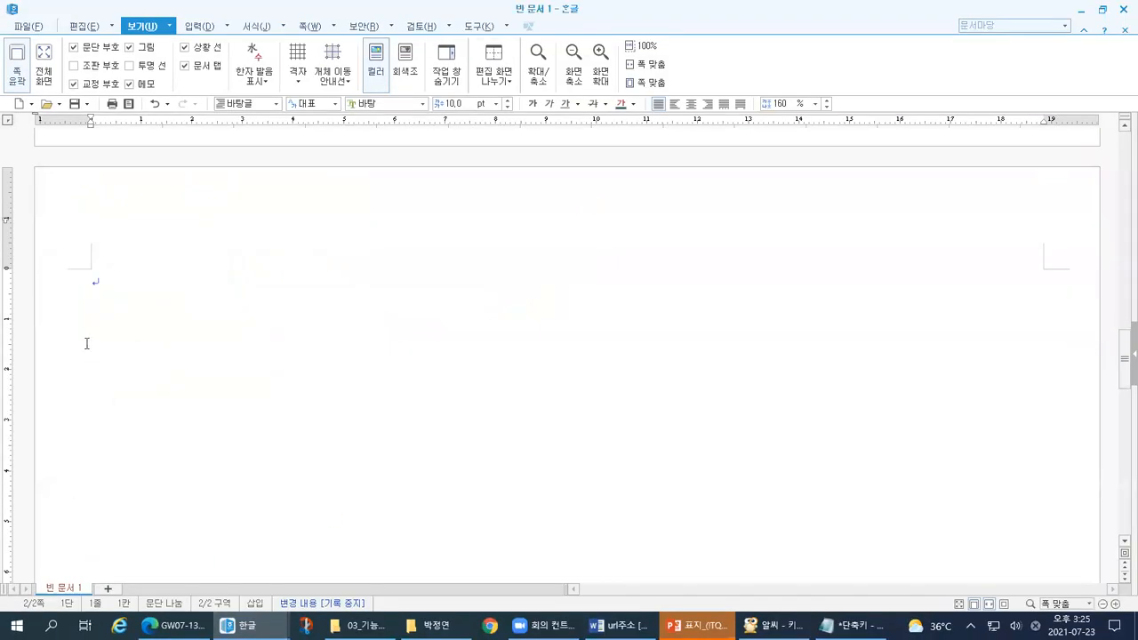
# Number the second page with 3. followed by three blank lines and 4. followed by four blank lines
pyautogui.write('3.')
pyautogui.press('Return')
pyautogui.press('Return')
pyautogui.write('4.')
pyautogui.press('Return')
pyautogui.press('Return')
# Handwrite a red 2. above the second page's text, circle 3. and 4. in red, and exit the annotation view
pyautogui.hotkey('ctrl', '1')
pyautogui.click(2, 306)
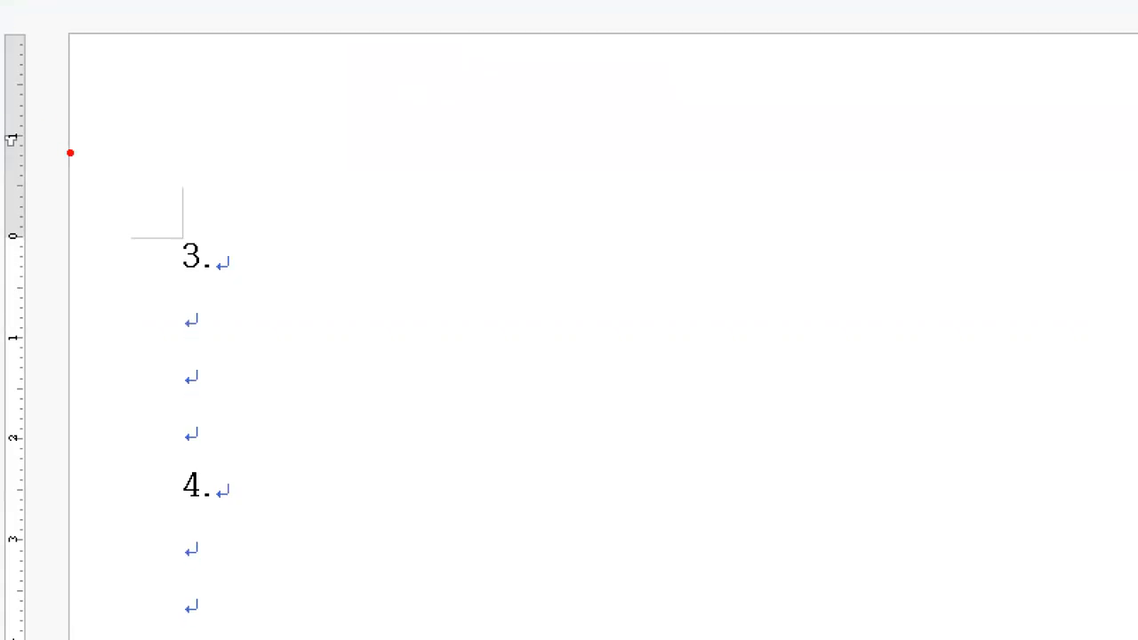
pyautogui.moveTo(117, 68)
pyautogui.mouseDown()
pyautogui.moveTo(119, 140)
pyautogui.moveTo(204, 135)
pyautogui.mouseUp()
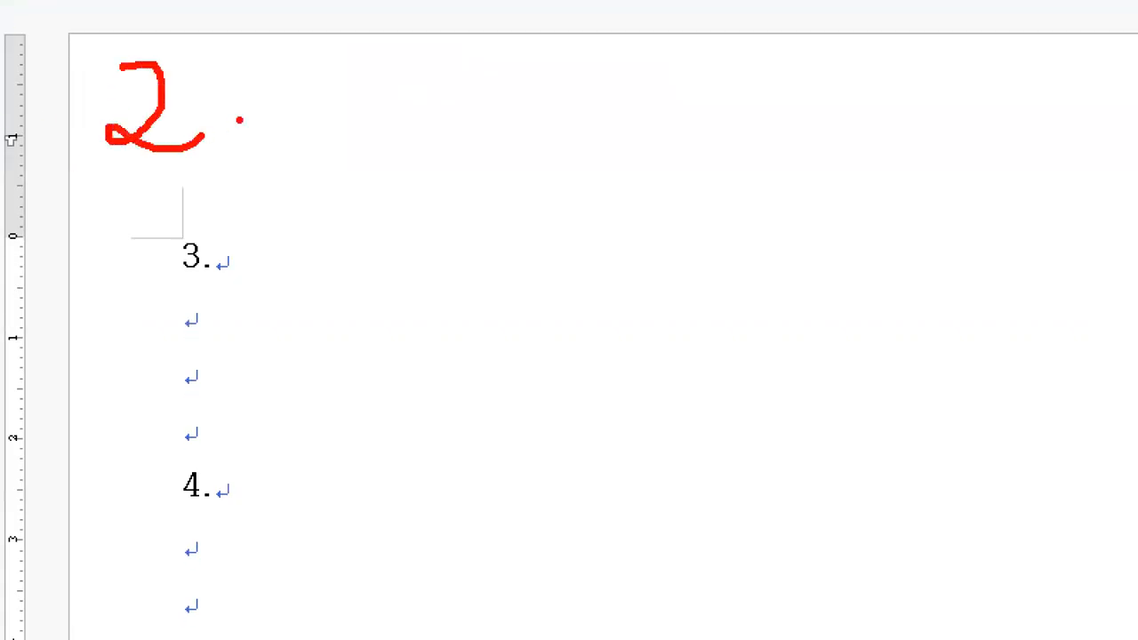
pyautogui.moveTo(256, 293)
pyautogui.mouseDown()
pyautogui.moveTo(189, 314)
pyautogui.moveTo(245, 236)
pyautogui.moveTo(237, 305)
pyautogui.mouseUp()
pyautogui.moveTo(245, 513)
pyautogui.mouseDown()
pyautogui.moveTo(228, 489)
pyautogui.moveTo(209, 540)
pyautogui.mouseUp()
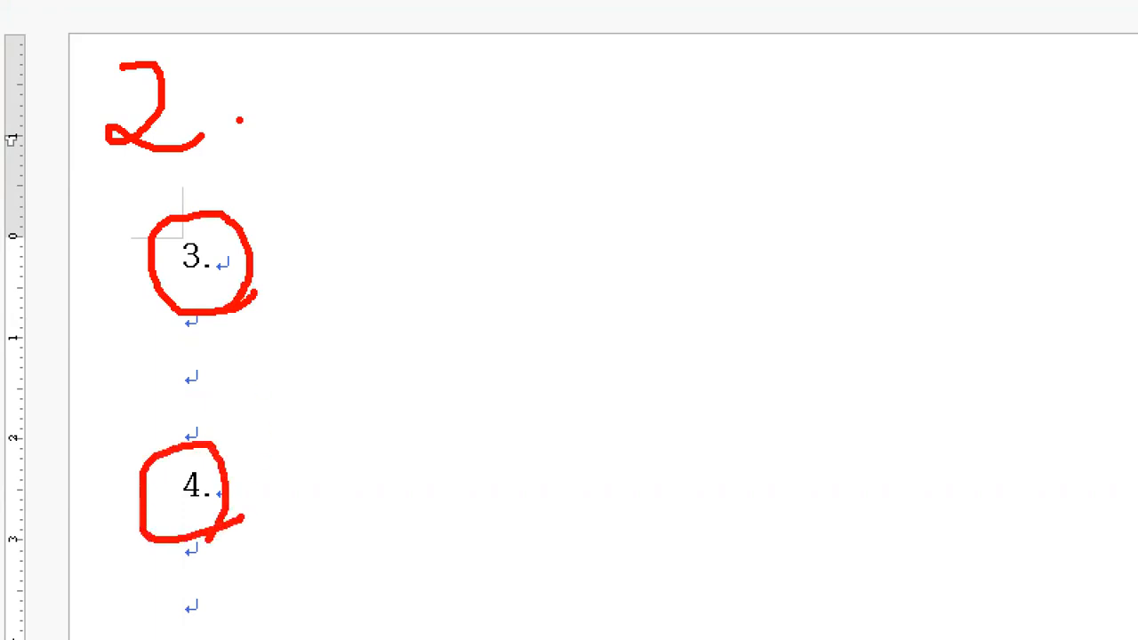
pyautogui.press('Escape')
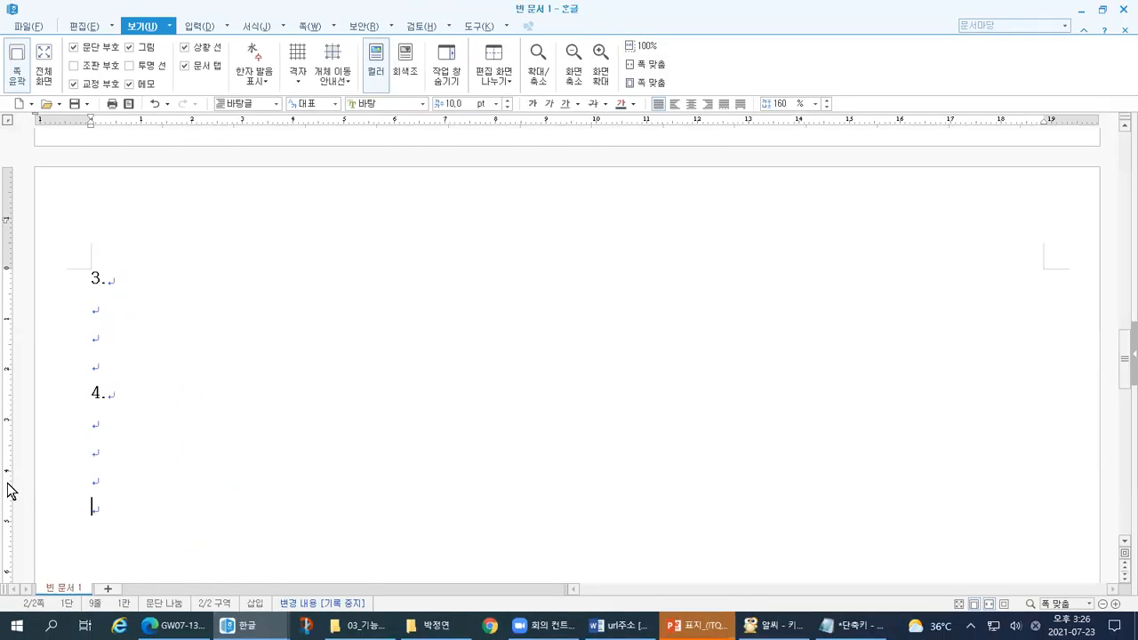
# Circle the last blank line below 4. in red and draw an arrow pointing to it
pyautogui.hotkey('ctrl', '1')
pyautogui.click(35, 500)
pyautogui.moveTo(254, 636)
pyautogui.mouseDown()
pyautogui.moveTo(172, 636)
pyautogui.moveTo(200, 589)
pyautogui.moveTo(222, 635)
pyautogui.mouseUp()
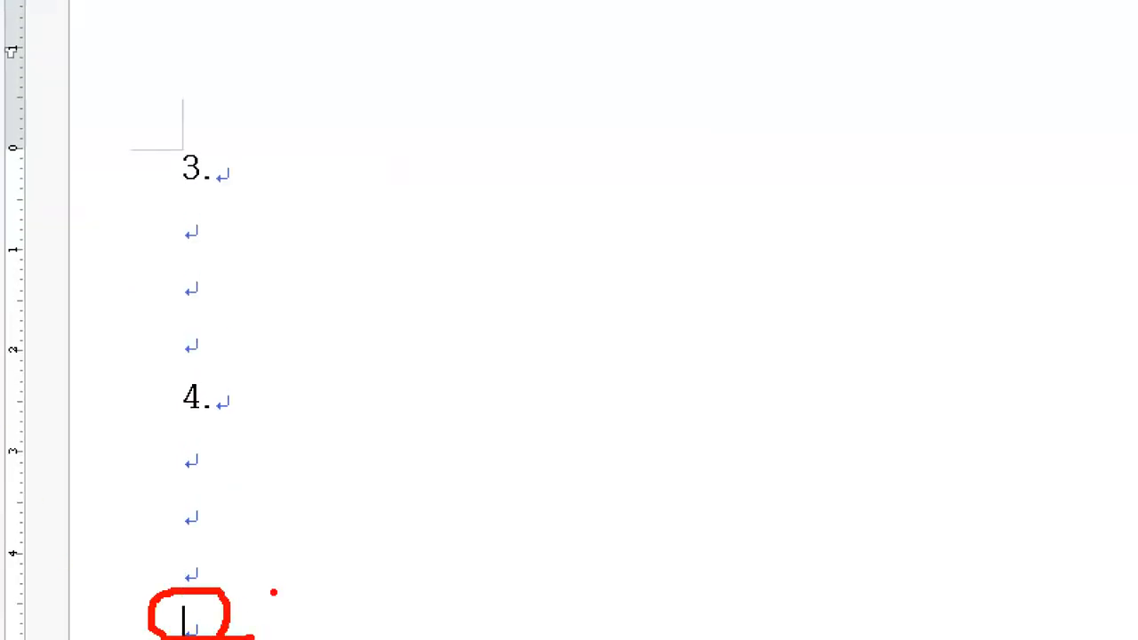
pyautogui.moveTo(274, 592); pyautogui.dragTo(396, 551)
pyautogui.moveTo(305, 553)
pyautogui.mouseDown()
pyautogui.moveTo(264, 596)
pyautogui.moveTo(333, 610)
pyautogui.mouseUp()
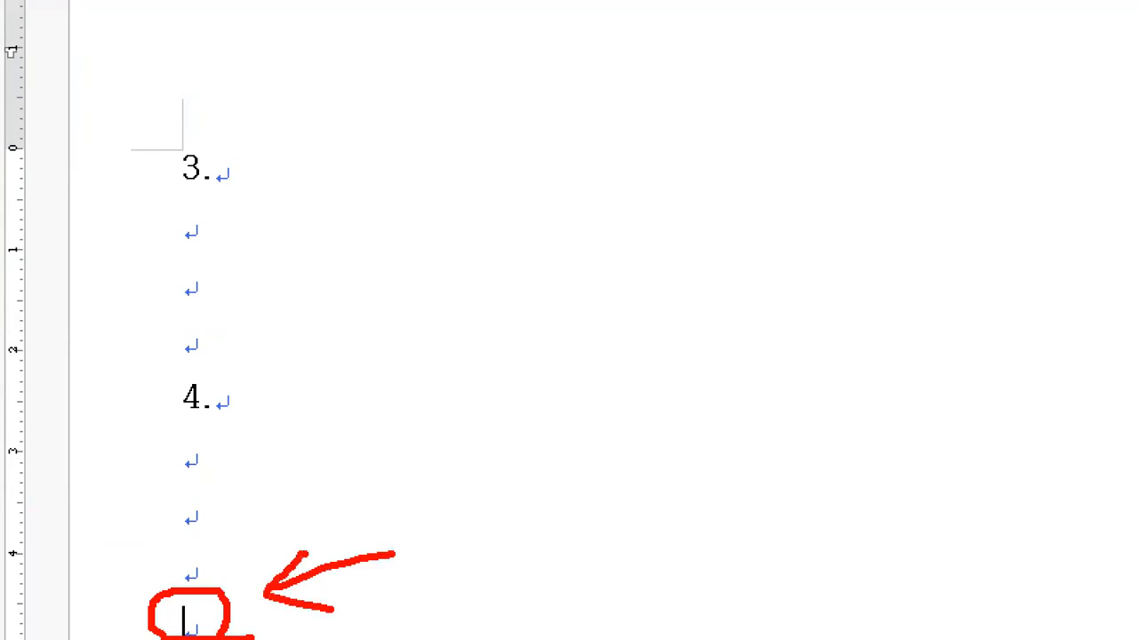
# Handwrite a large red 3. beside the arrow and draw four horizontal lines next to it
pyautogui.moveTo(588, 512)
pyautogui.mouseDown()
pyautogui.moveTo(632, 508)
pyautogui.moveTo(614, 565)
pyautogui.moveTo(558, 564)
pyautogui.mouseUp()
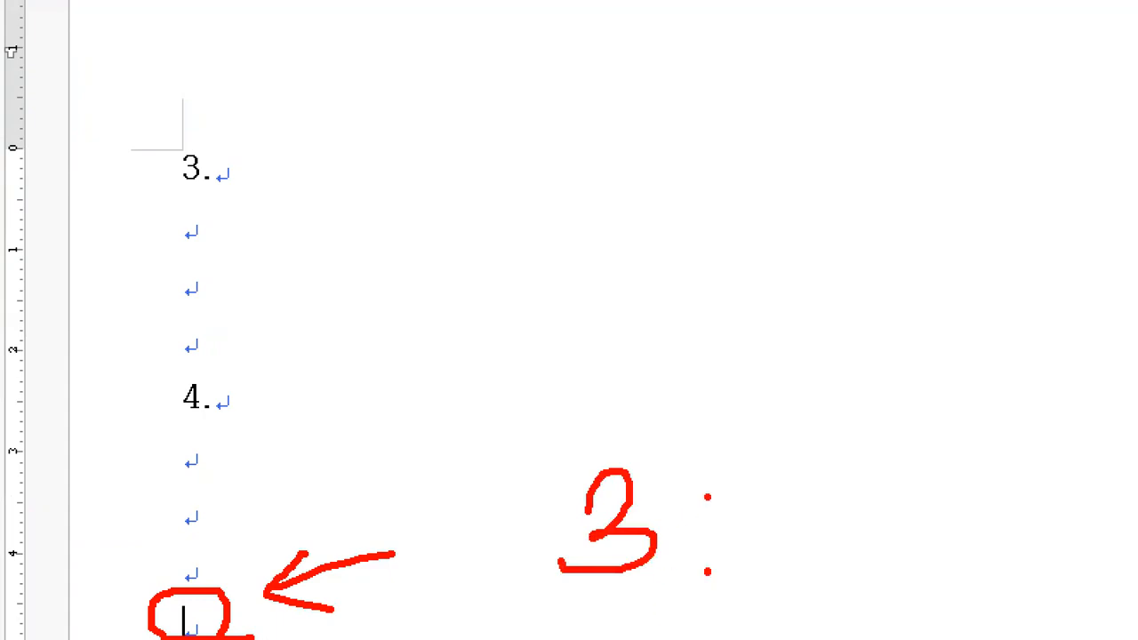
pyautogui.moveTo(729, 475); pyautogui.dragTo(842, 475)
pyautogui.moveTo(722, 505); pyautogui.dragTo(840, 505)
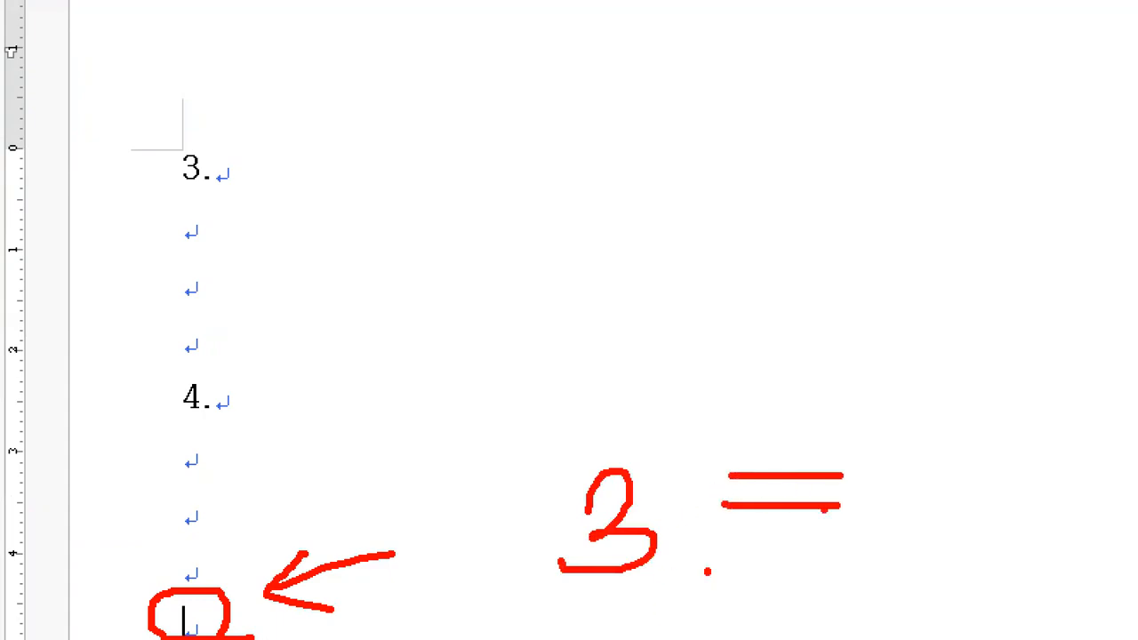
pyautogui.moveTo(717, 537); pyautogui.dragTo(829, 538)
pyautogui.moveTo(723, 571); pyautogui.dragTo(837, 570)
# Switch to the GW07-13A.pdf exam sheet in the browser and underline the heading 문서작성 능력평가 (200점) in red
pyautogui.hotkey('alt', 'Tab')
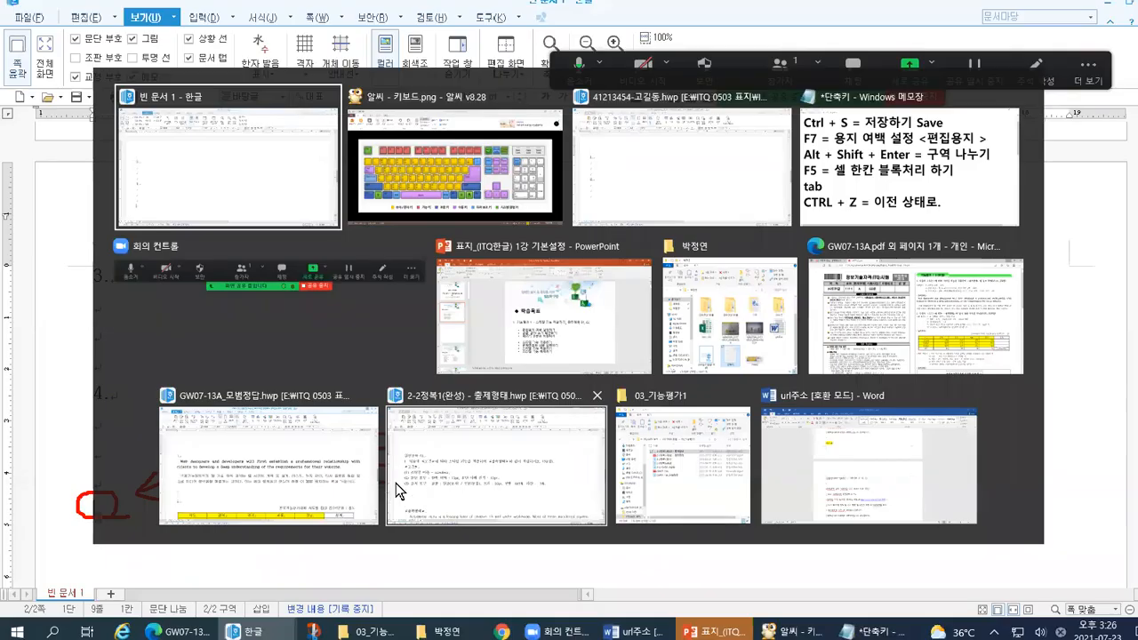
pyautogui.hotkey('alt', 'Tab')
pyautogui.click(859, 345)
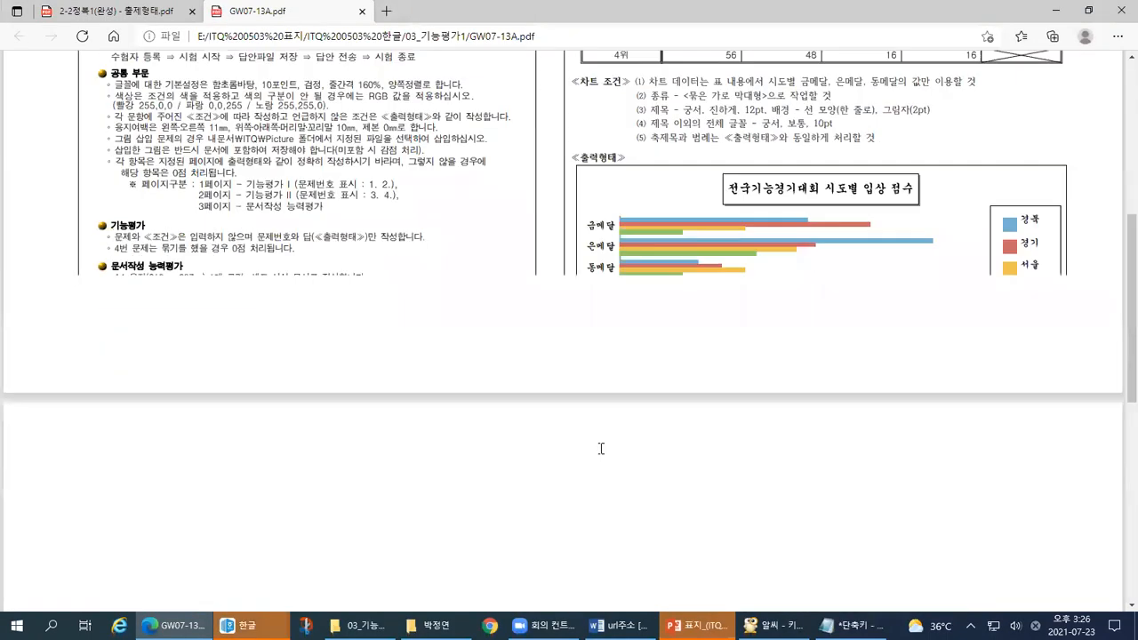
pyautogui.scroll(-5, 602, 447)
pyautogui.hotkey('ctrl', '1')
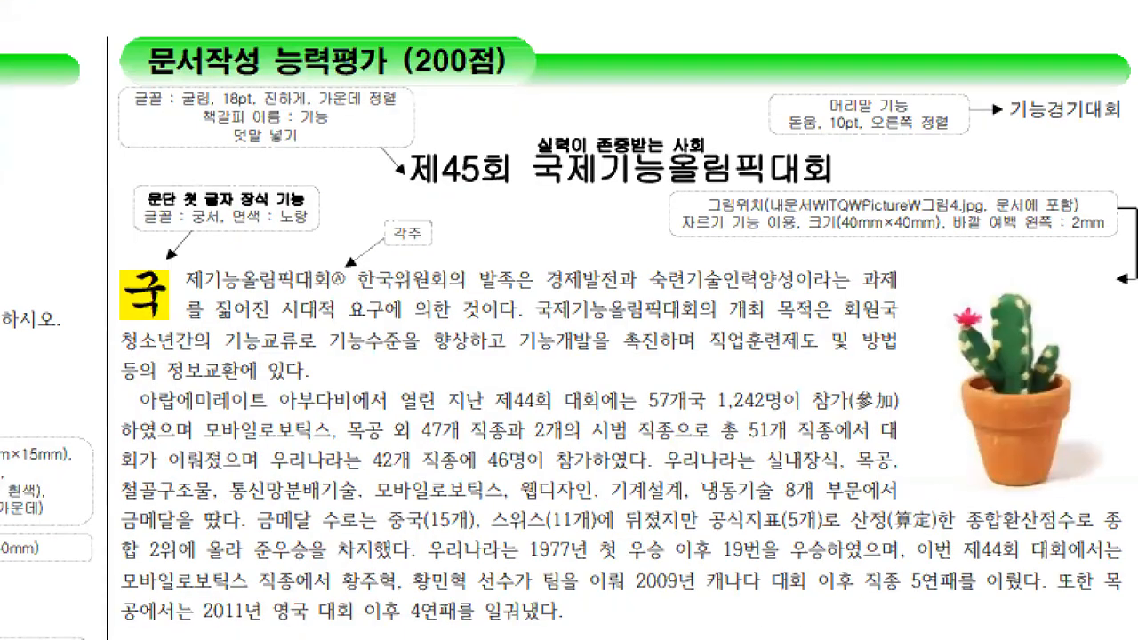
pyautogui.moveTo(60, 113); pyautogui.dragTo(392, 110)
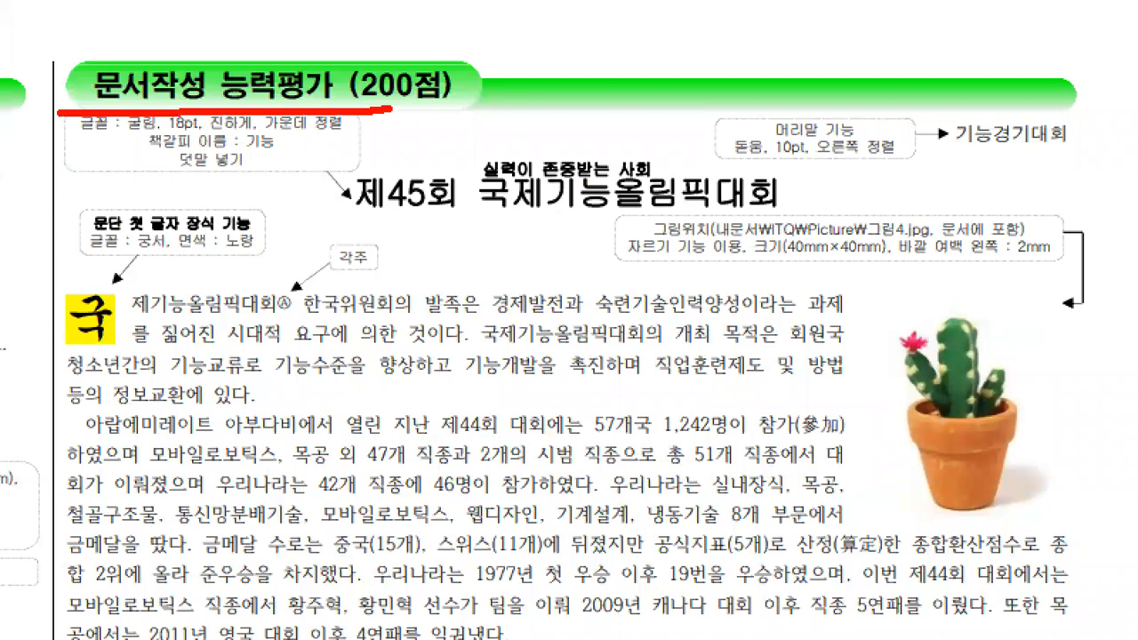
# Draw a red line along the essay's edge and four slanted strokes across its text, then exit the annotation view
pyautogui.moveTo(107, 155)
pyautogui.mouseDown()
pyautogui.moveTo(71, 532)
pyautogui.moveTo(89, 639)
pyautogui.mouseUp()
pyautogui.moveTo(386, 269); pyautogui.dragTo(229, 541)
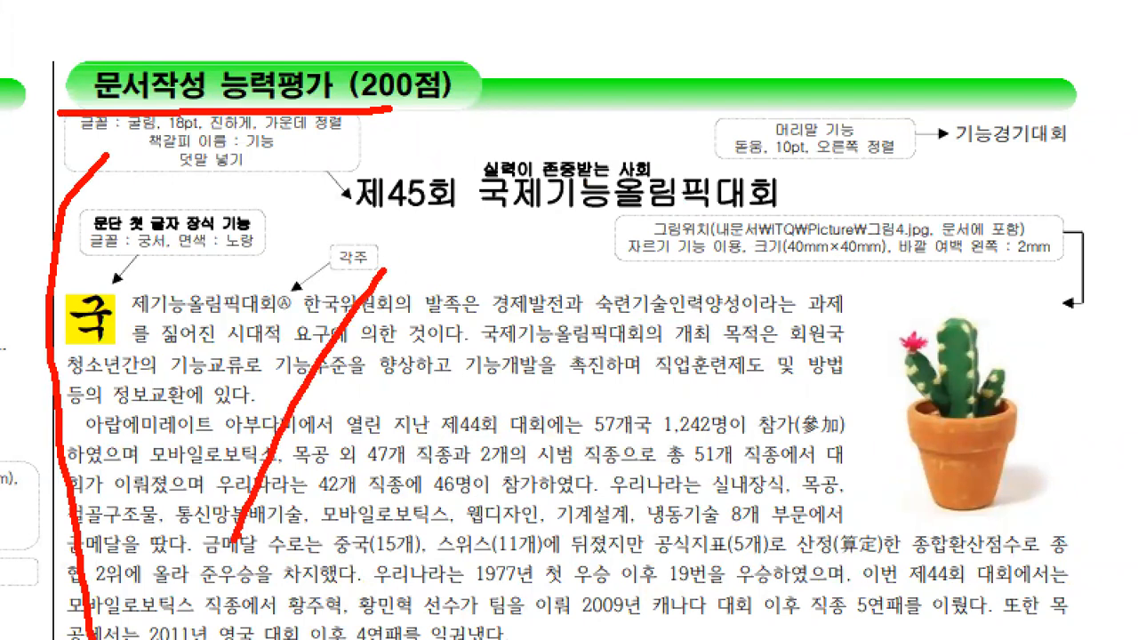
pyautogui.moveTo(576, 265); pyautogui.dragTo(436, 566)
pyautogui.moveTo(695, 374); pyautogui.dragTo(594, 556)
pyautogui.moveTo(798, 460); pyautogui.dragTo(731, 574)
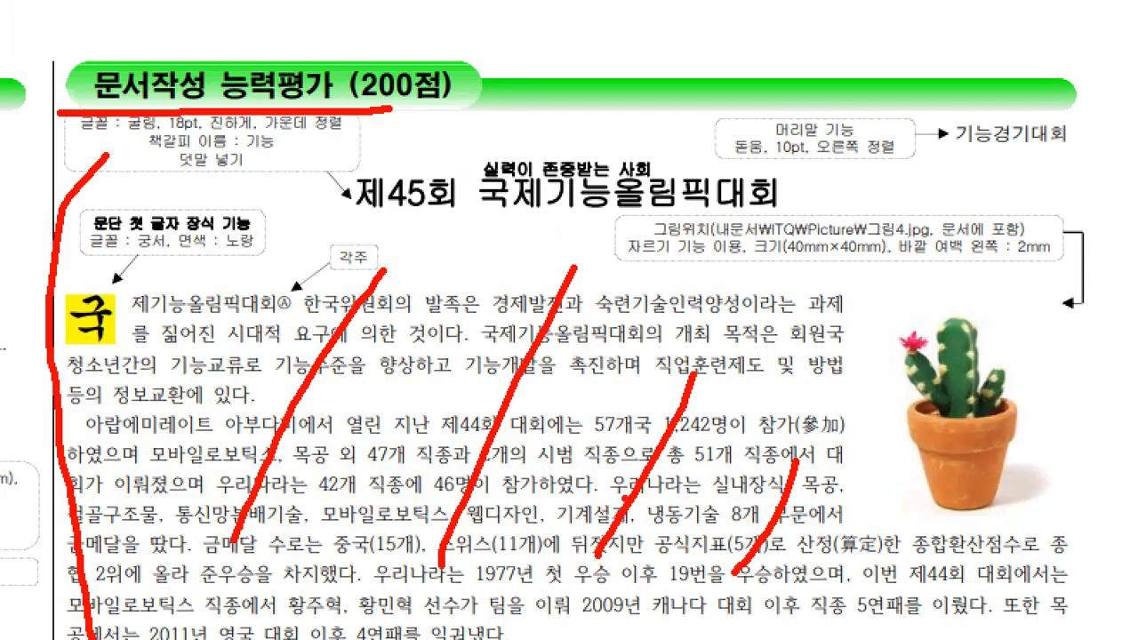
pyautogui.press('Escape')
# Return to the Hangul document, mark the last blank line below 4. with red arrows and exit the annotation view
pyautogui.hotkey('alt', 'Tab')
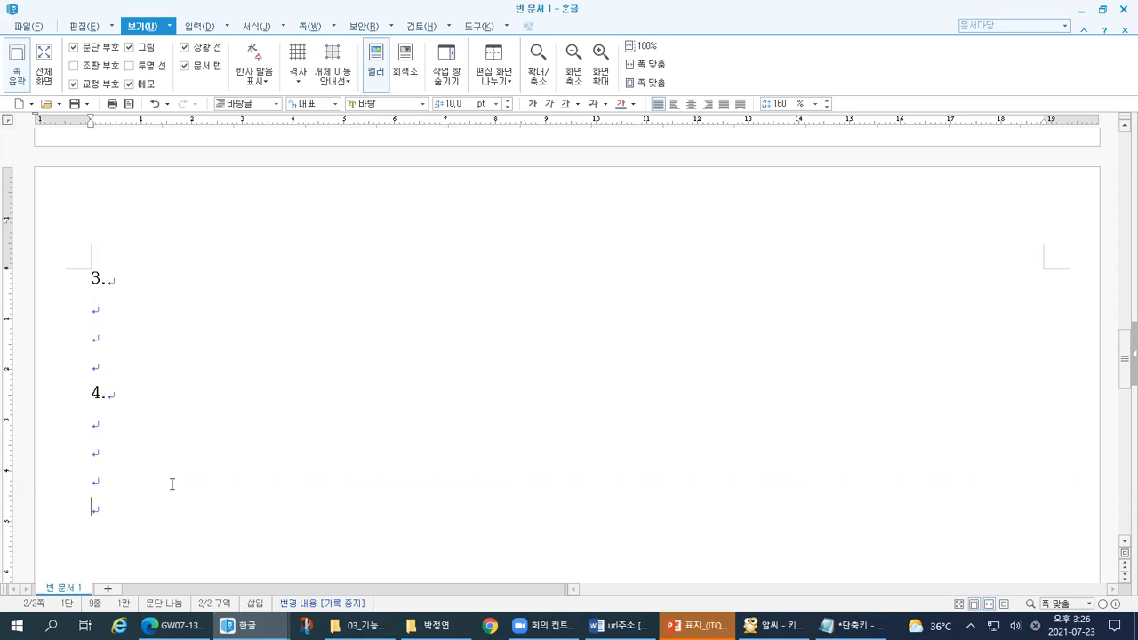
pyautogui.moveTo(73, 399)
pyautogui.mouseDown()
pyautogui.moveTo(66, 457)
pyautogui.moveTo(160, 548)
pyautogui.moveTo(140, 565)
pyautogui.moveTo(182, 585)
pyautogui.moveTo(259, 538)
pyautogui.moveTo(189, 569)
pyautogui.moveTo(218, 588)
pyautogui.mouseUp()
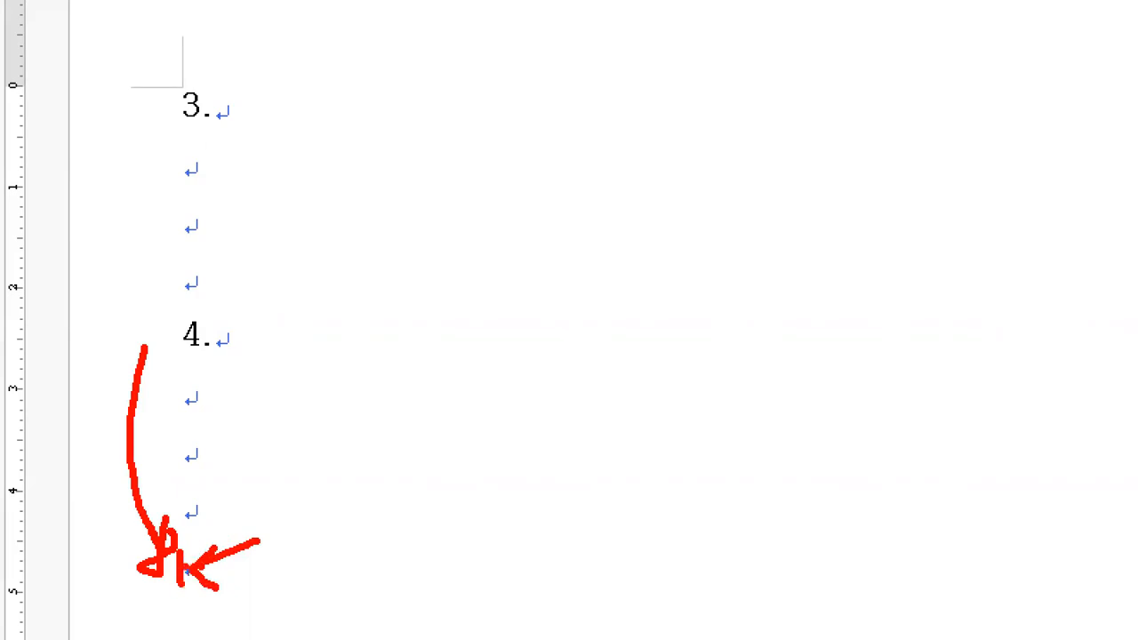
pyautogui.press('Escape')
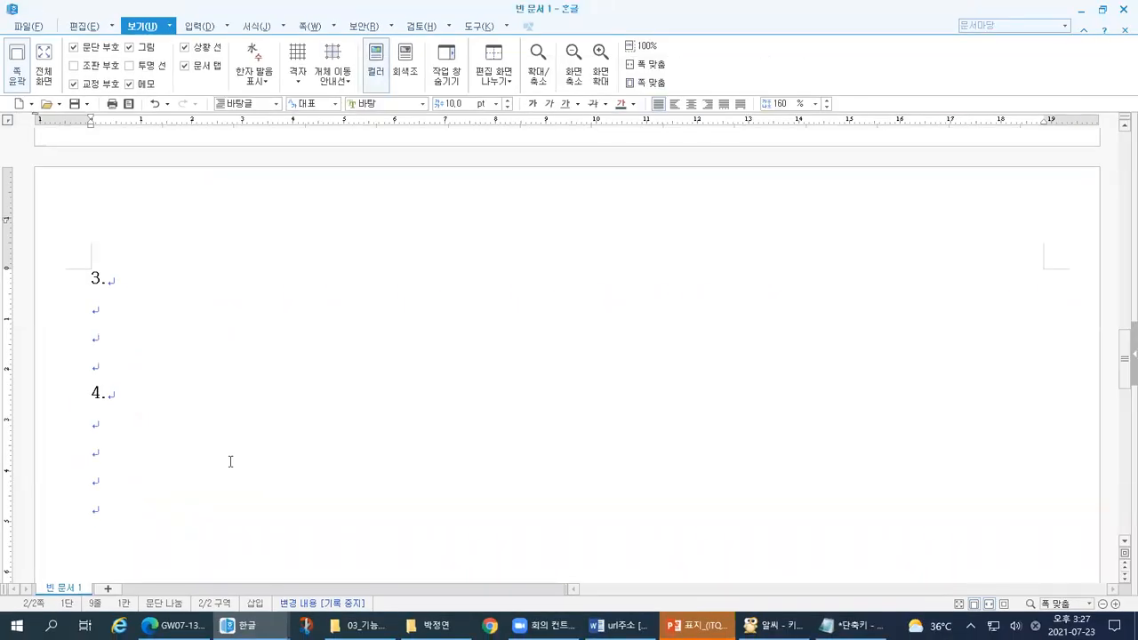
# Insert a section break after the blank lines below 4., then handwrite a red corner line, 2. and 3. around the page boundary
pyautogui.hotkey('alt', 'shift', 'Return')
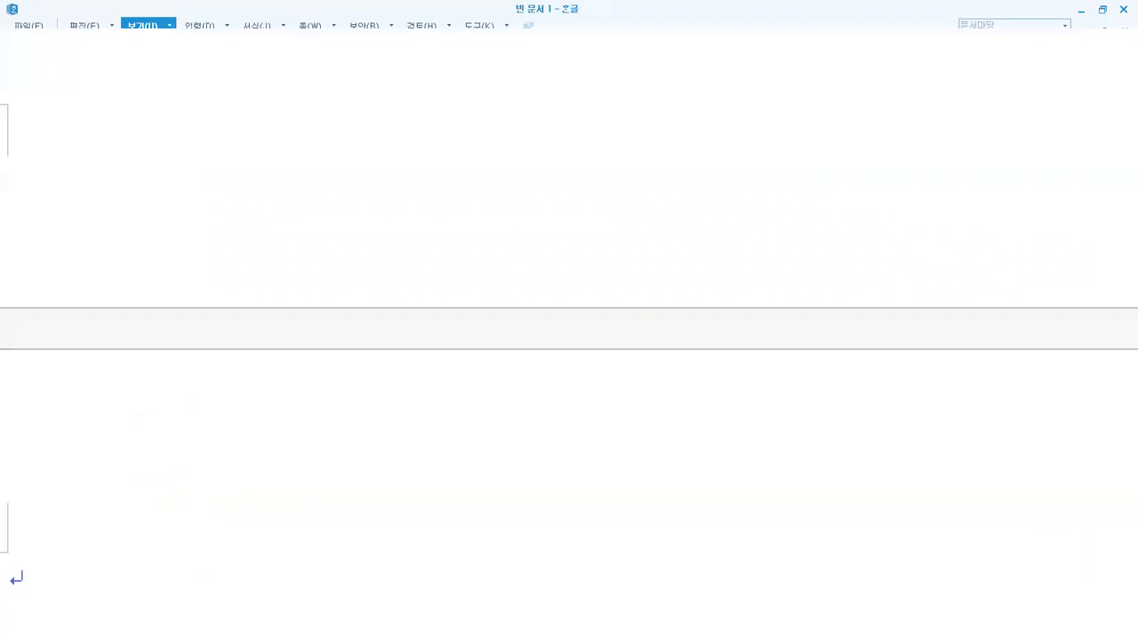
pyautogui.moveTo(45, 285)
pyautogui.mouseDown()
pyautogui.moveTo(39, 382)
pyautogui.moveTo(310, 289)
pyautogui.mouseUp()
pyautogui.moveTo(219, 96)
pyautogui.mouseDown()
pyautogui.moveTo(274, 94)
pyautogui.moveTo(300, 153)
pyautogui.mouseUp()
pyautogui.click(331, 134)
pyautogui.moveTo(122, 368)
pyautogui.mouseDown()
pyautogui.moveTo(183, 399)
pyautogui.moveTo(130, 439)
pyautogui.mouseUp()
pyautogui.click(198, 437)
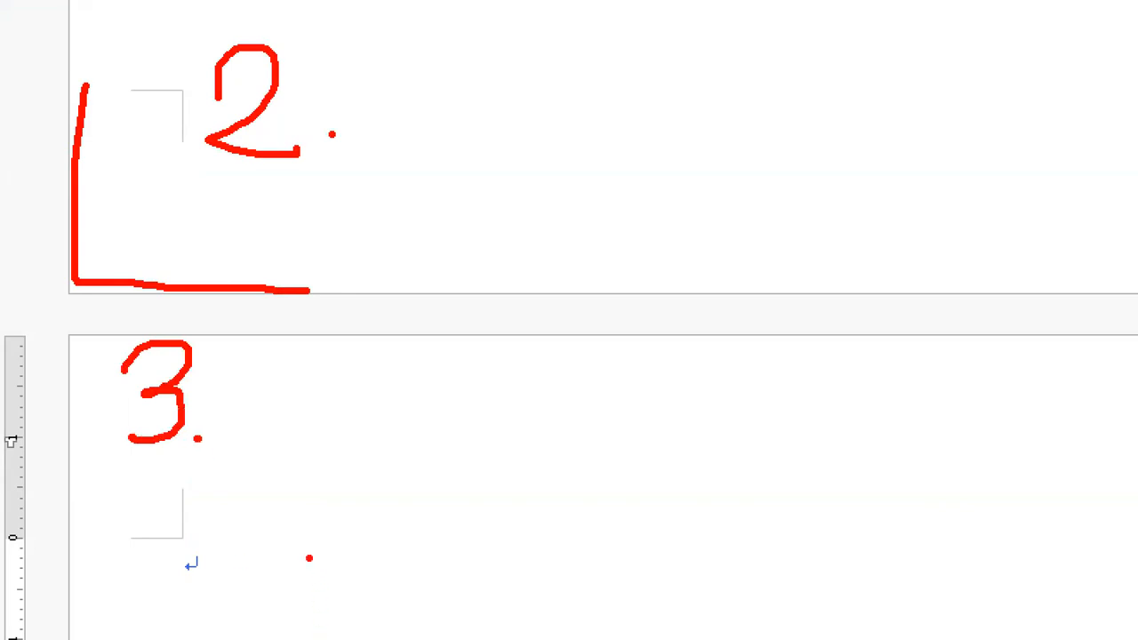
# Draw three red horizontal lines across the start of the new third page and exit the annotation view
pyautogui.moveTo(183, 538); pyautogui.dragTo(698, 528)
pyautogui.moveTo(194, 582); pyautogui.dragTo(655, 573)
pyautogui.moveTo(166, 629); pyautogui.dragTo(683, 610)
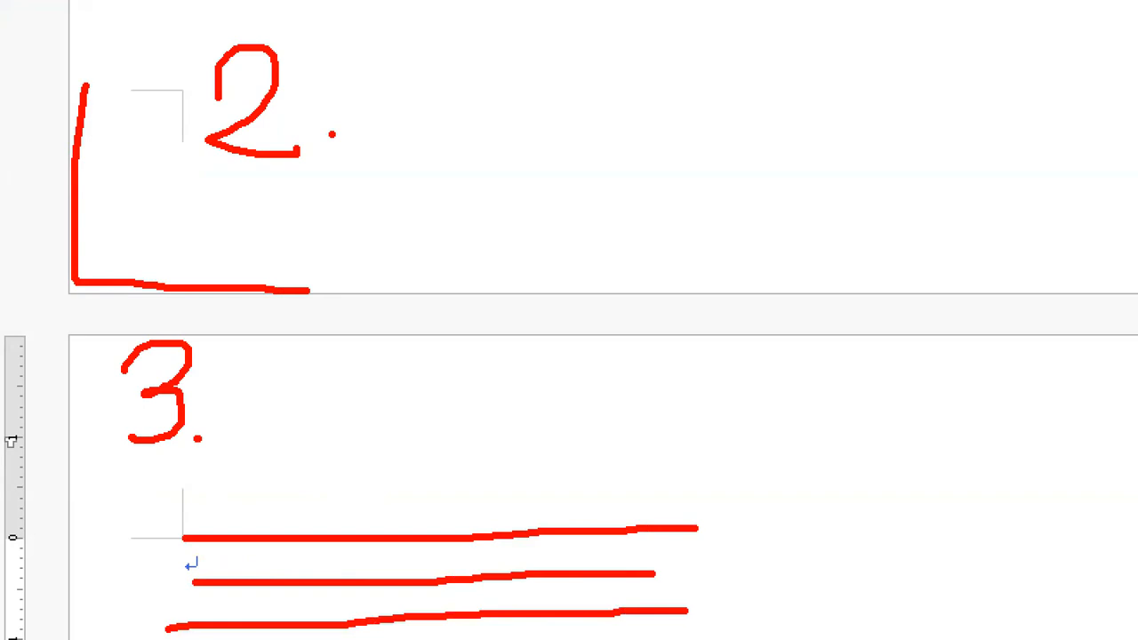
pyautogui.scroll(-3, 313, 503)
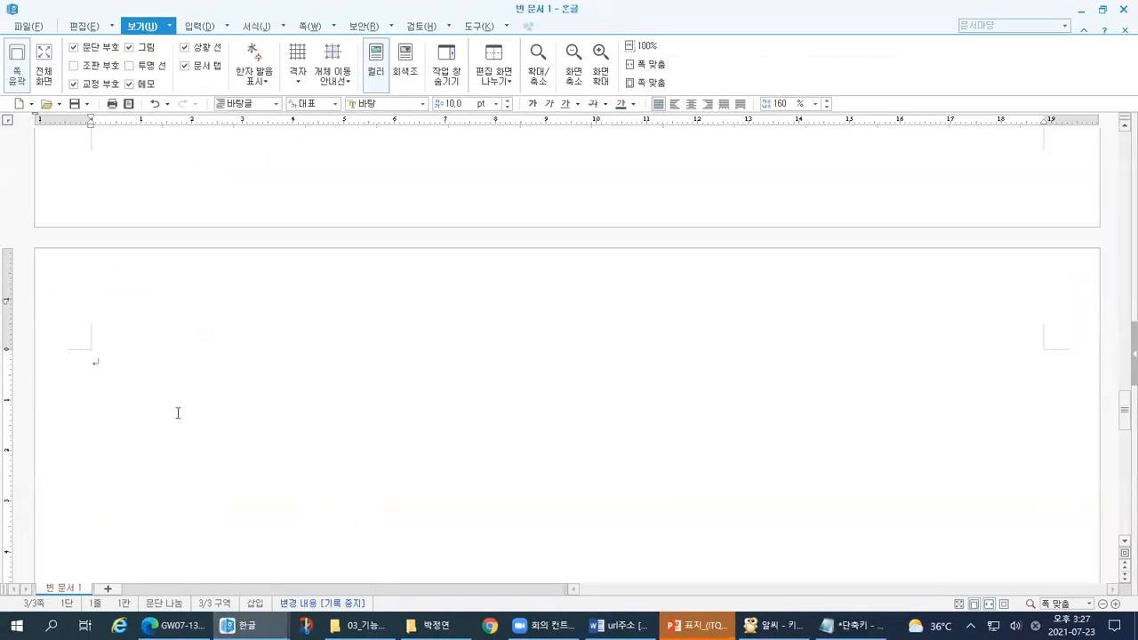
# Add six blank lines on the third page, handwrite a red 3. above them and circle the paragraph marks
pyautogui.press('Return')
pyautogui.press('Return')
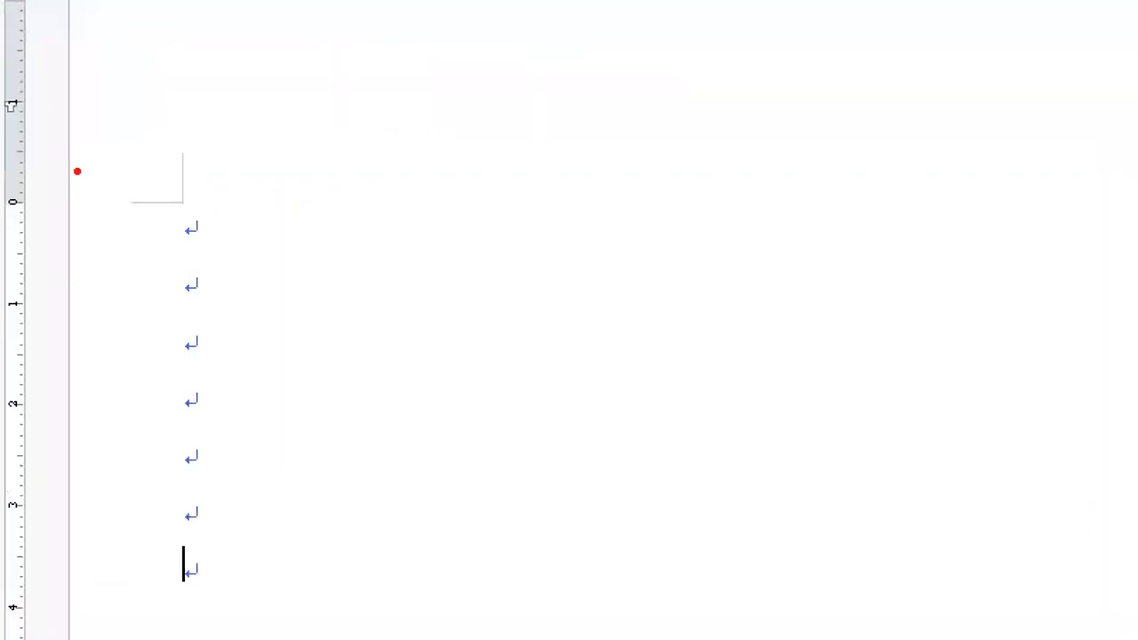
pyautogui.moveTo(120, 40)
pyautogui.mouseDown()
pyautogui.moveTo(142, 32)
pyautogui.moveTo(159, 88)
pyautogui.moveTo(108, 105)
pyautogui.mouseUp()
pyautogui.click(197, 104)
pyautogui.moveTo(179, 179)
pyautogui.mouseDown()
pyautogui.moveTo(154, 206)
pyautogui.moveTo(138, 576)
pyautogui.moveTo(244, 596)
pyautogui.moveTo(257, 211)
pyautogui.moveTo(182, 173)
pyautogui.mouseUp()
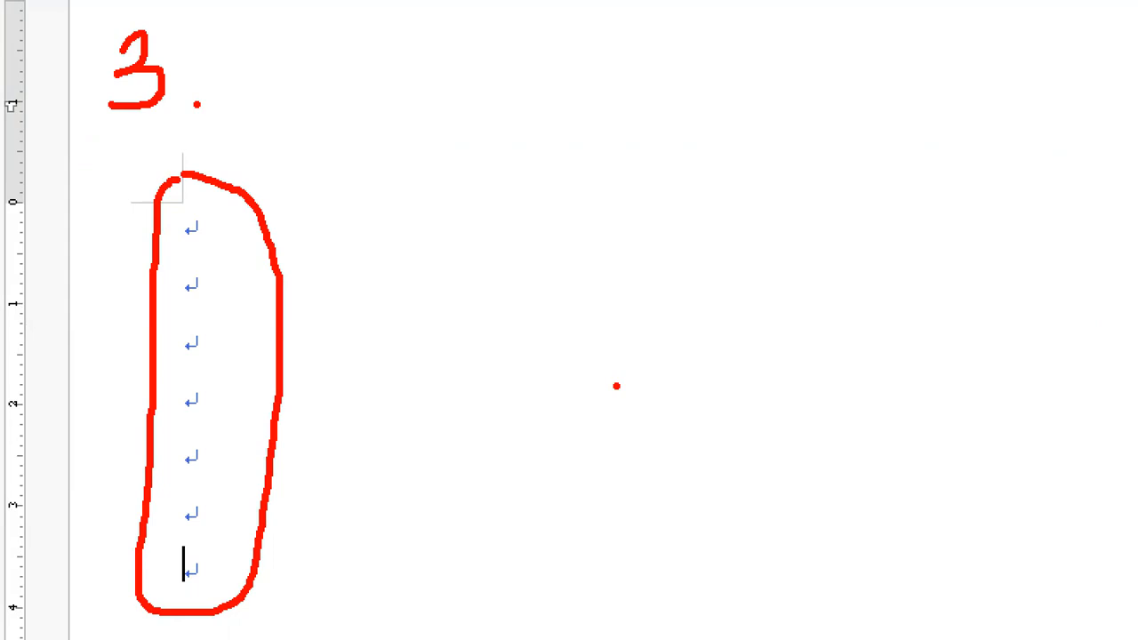
# Switch to the PowerPoint presentation to view the 학습목표 slide
pyautogui.press('super+Tab')
pyautogui.click(720, 338)
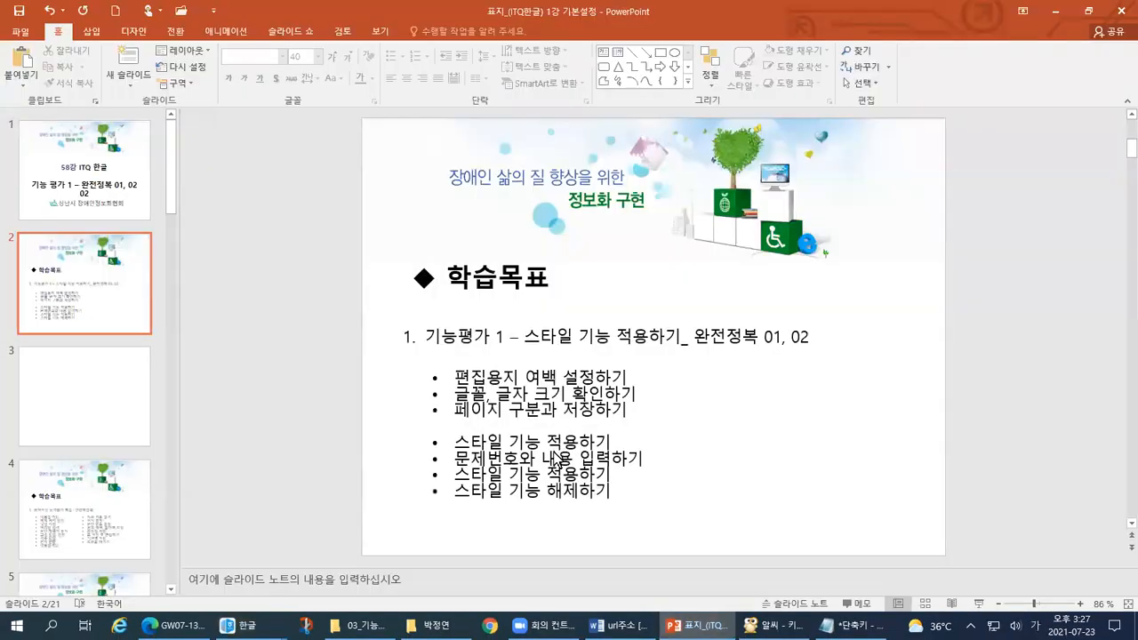
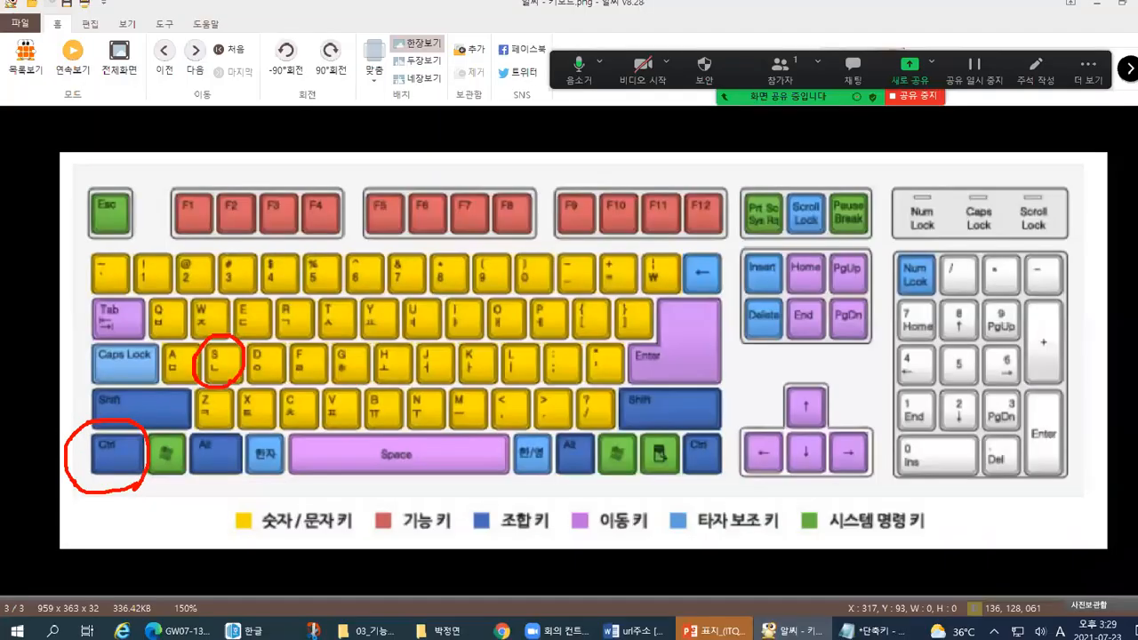
# Return to the Hangul document and open the dialog for saving it under a name
pyautogui.hotkey('alt', 'Tab')
pyautogui.hotkey('alt', 'Tab')
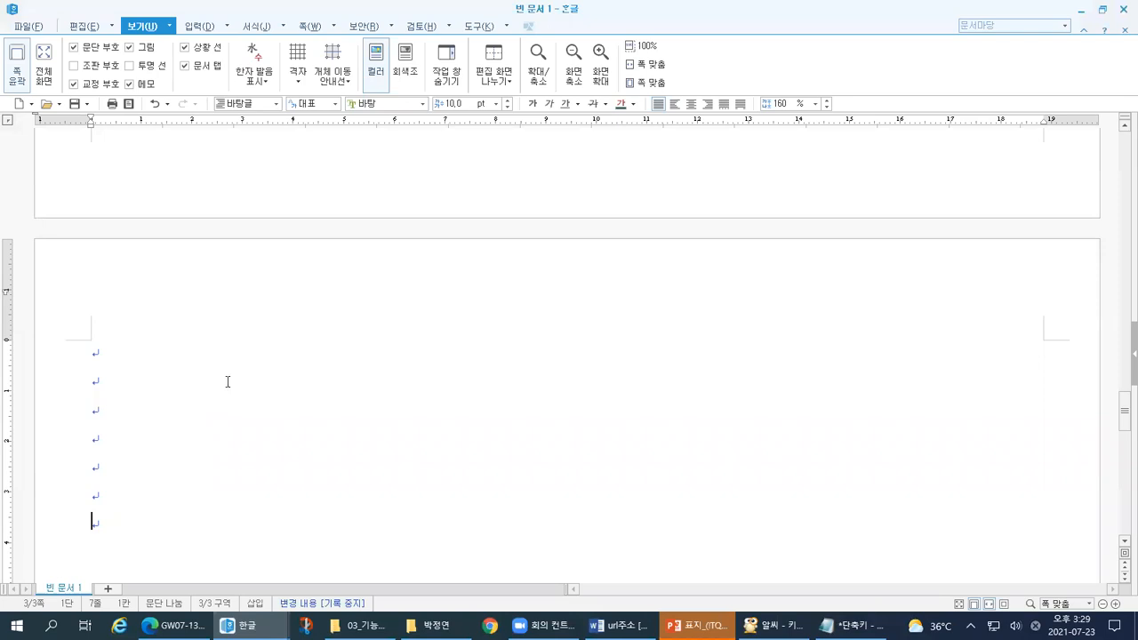
pyautogui.hotkey('alt', 's')
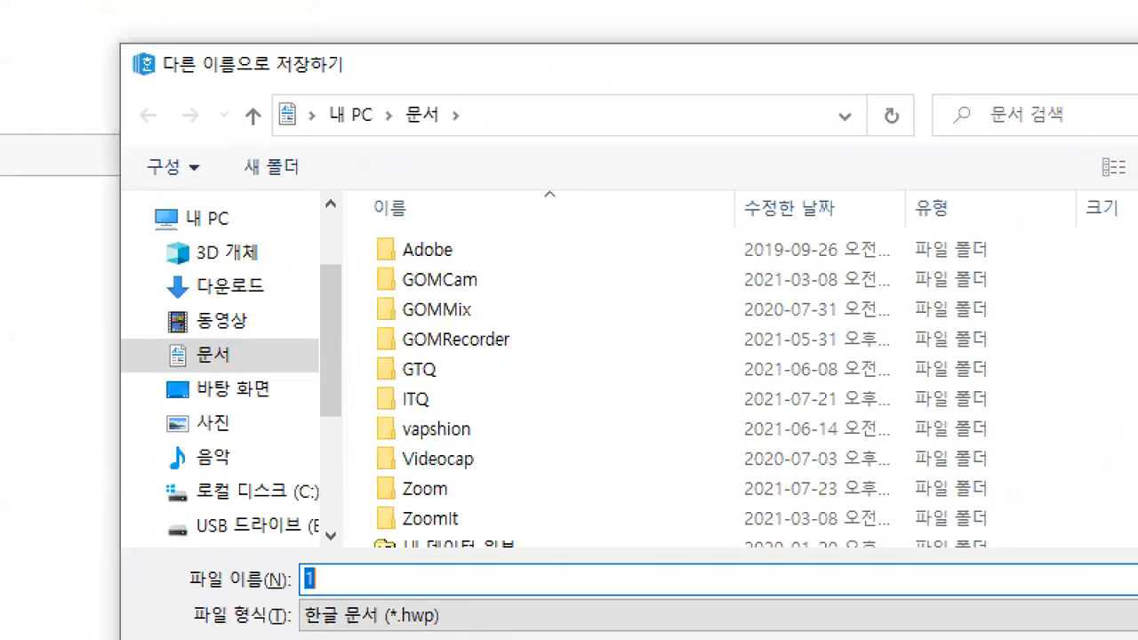
# Mark the 내 PC > 문서 save path and the two-part file name with red strokes, then exit the annotation view
pyautogui.moveTo(96, 114); pyautogui.dragTo(362, 86)
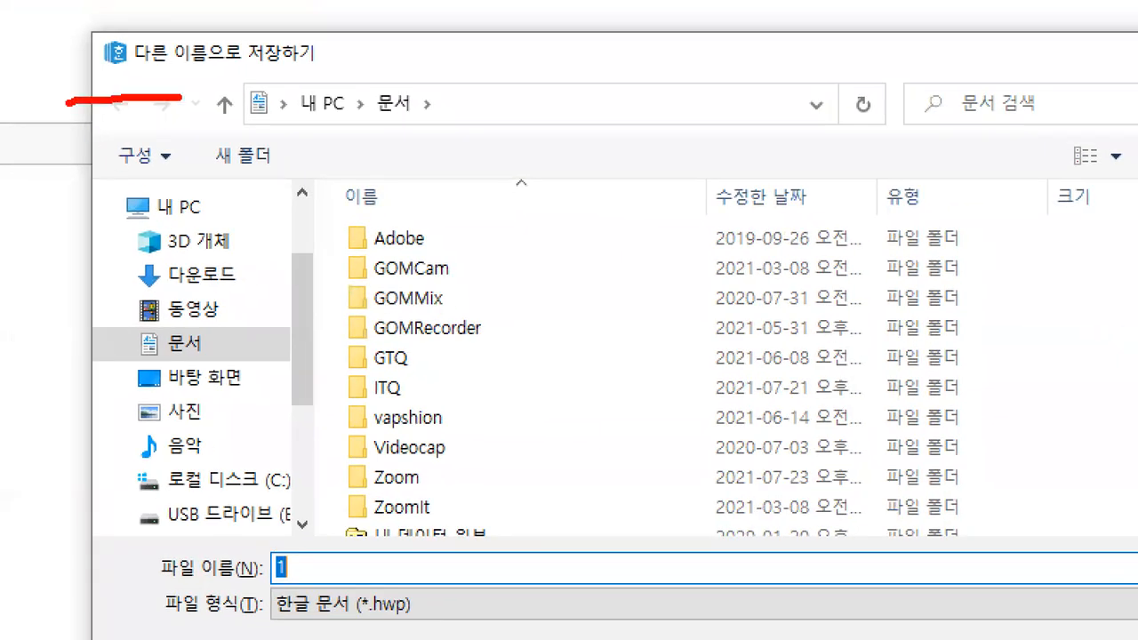
pyautogui.moveTo(292, 136); pyautogui.dragTo(432, 126)
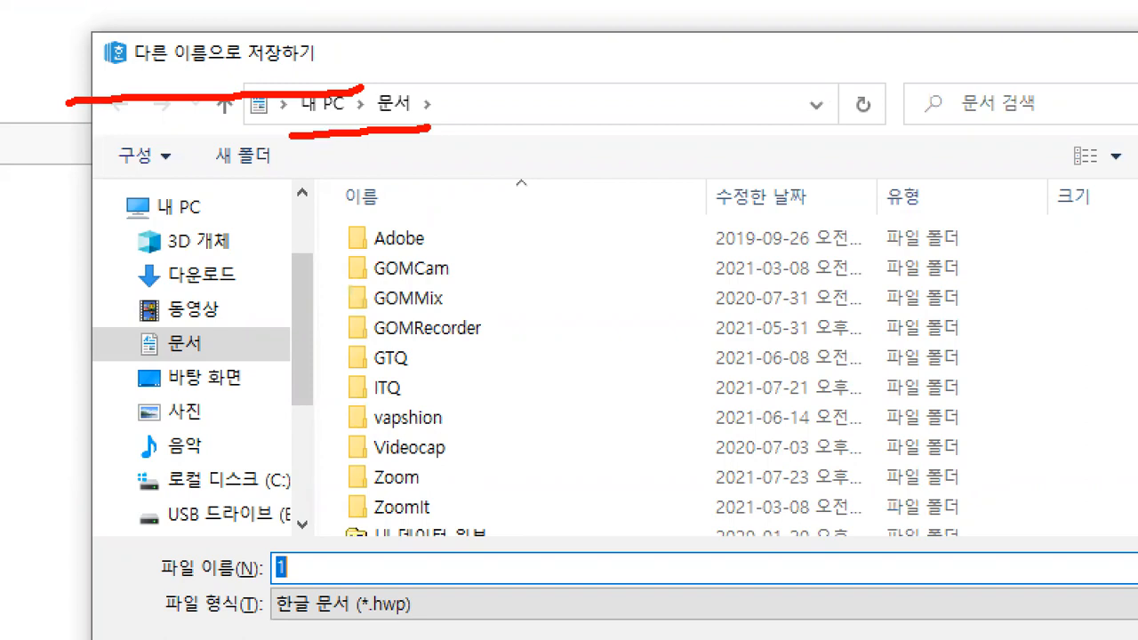
pyautogui.moveTo(125, 541); pyautogui.dragTo(146, 562)
pyautogui.moveTo(284, 578)
pyautogui.mouseDown()
pyautogui.moveTo(369, 578)
pyautogui.moveTo(387, 566)
pyautogui.moveTo(468, 576)
pyautogui.mouseUp()
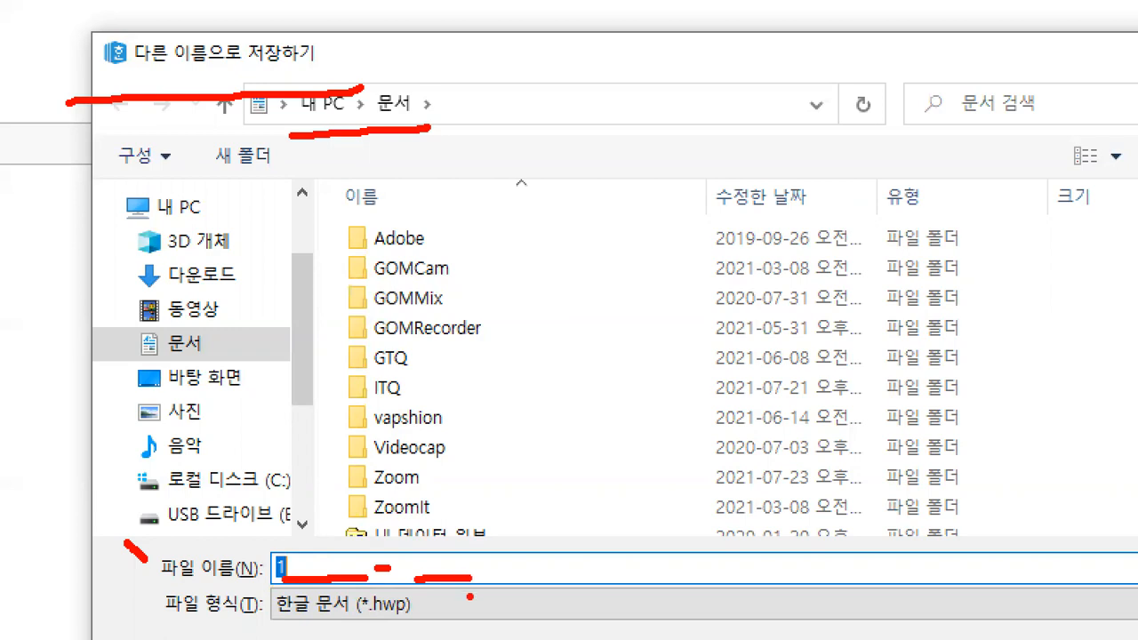
pyautogui.press('Escape')
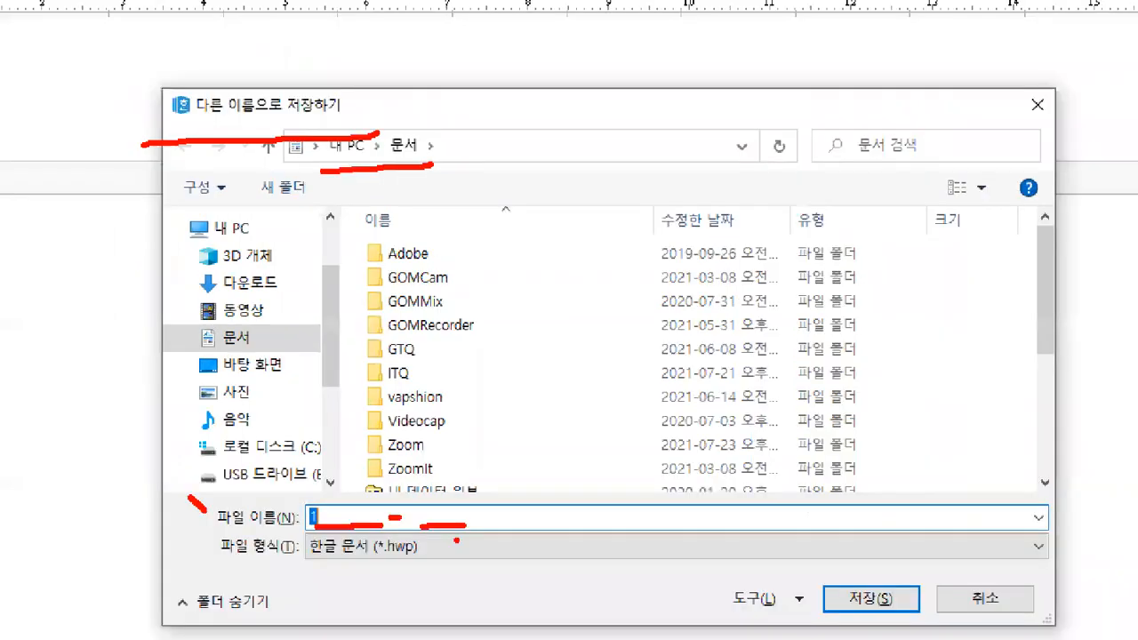
# Enter the candidate's exam number, a hyphen and the candidate's name as the file name
pyautogui.write('123456')
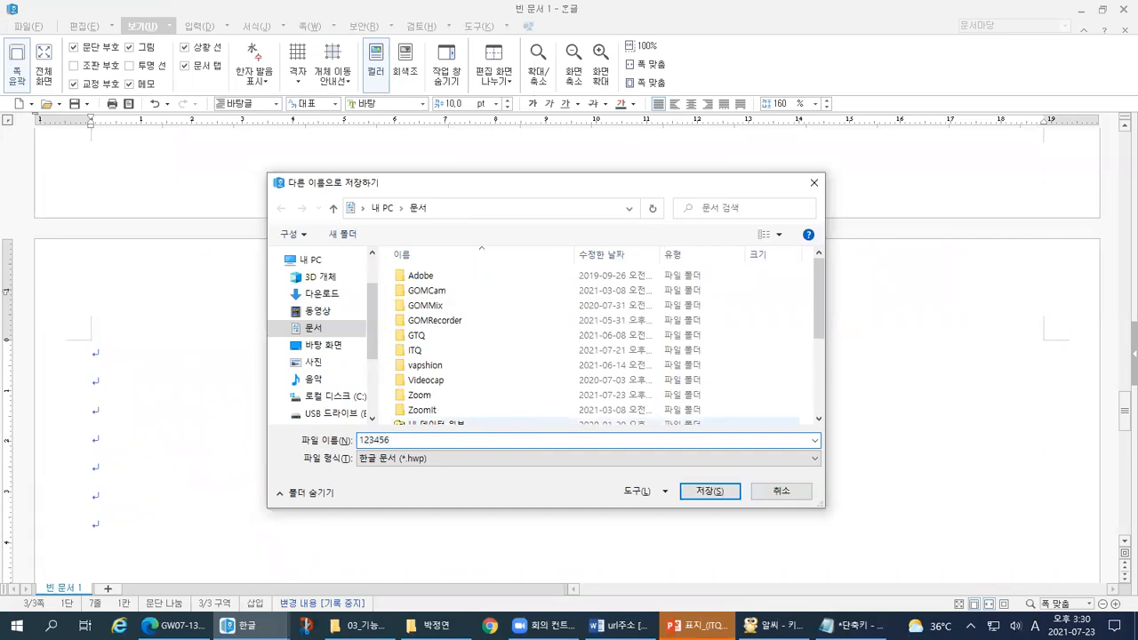
pyautogui.write('98')
pyautogui.write('-dlwj')
pyautogui.press('BackSpace')
pyautogui.press('BackSpace')
pyautogui.press('BackSpace')
pyautogui.press('BackSpace')
pyautogui.write('고길동')
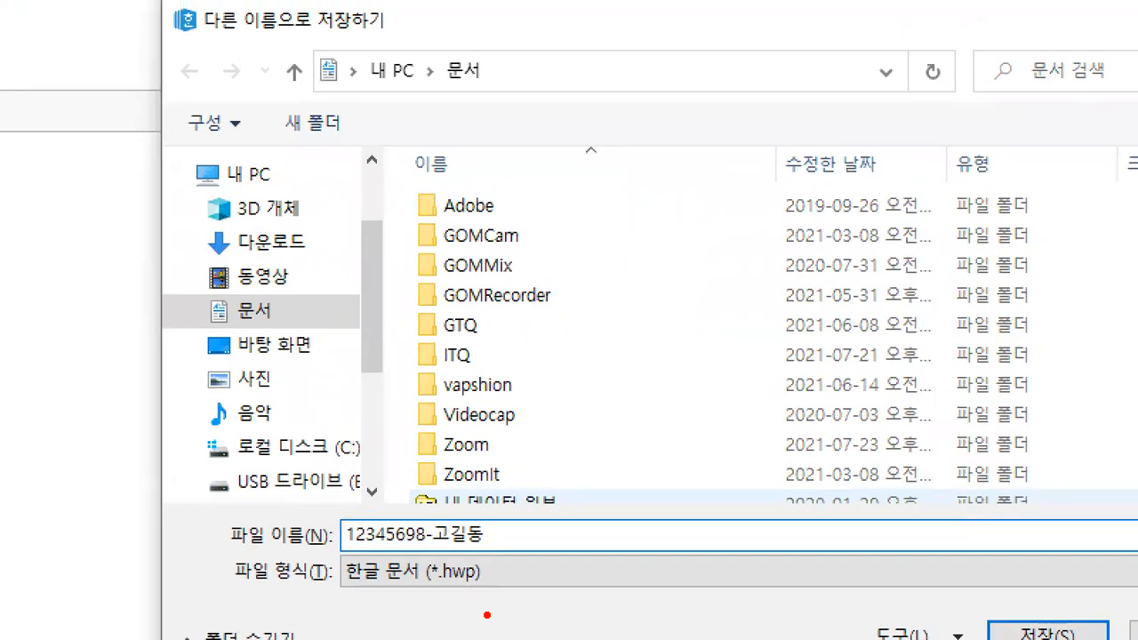
# Underline the entered file name in red, mark its number, hyphen and name, and draw two slanted strokes over 저장
pyautogui.moveTo(336, 556)
pyautogui.mouseDown()
pyautogui.moveTo(463, 539)
pyautogui.moveTo(489, 550)
pyautogui.mouseUp()
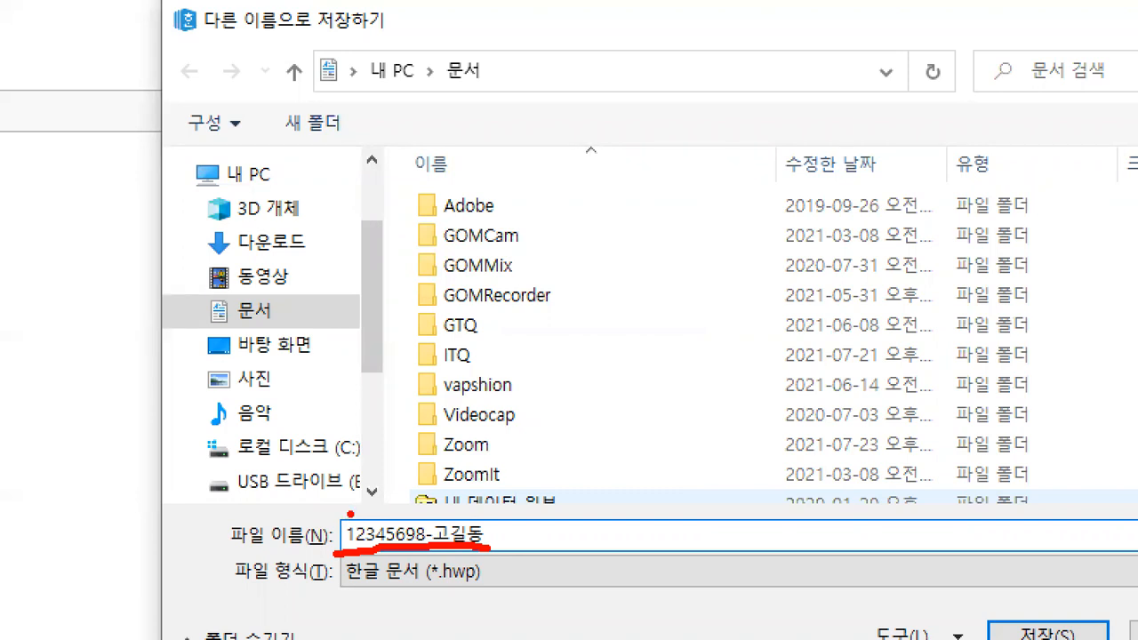
pyautogui.moveTo(349, 521)
pyautogui.mouseDown()
pyautogui.moveTo(373, 496)
pyautogui.moveTo(343, 509)
pyautogui.moveTo(343, 524)
pyautogui.moveTo(365, 525)
pyautogui.mouseUp()
pyautogui.moveTo(424, 505); pyautogui.dragTo(437, 509)
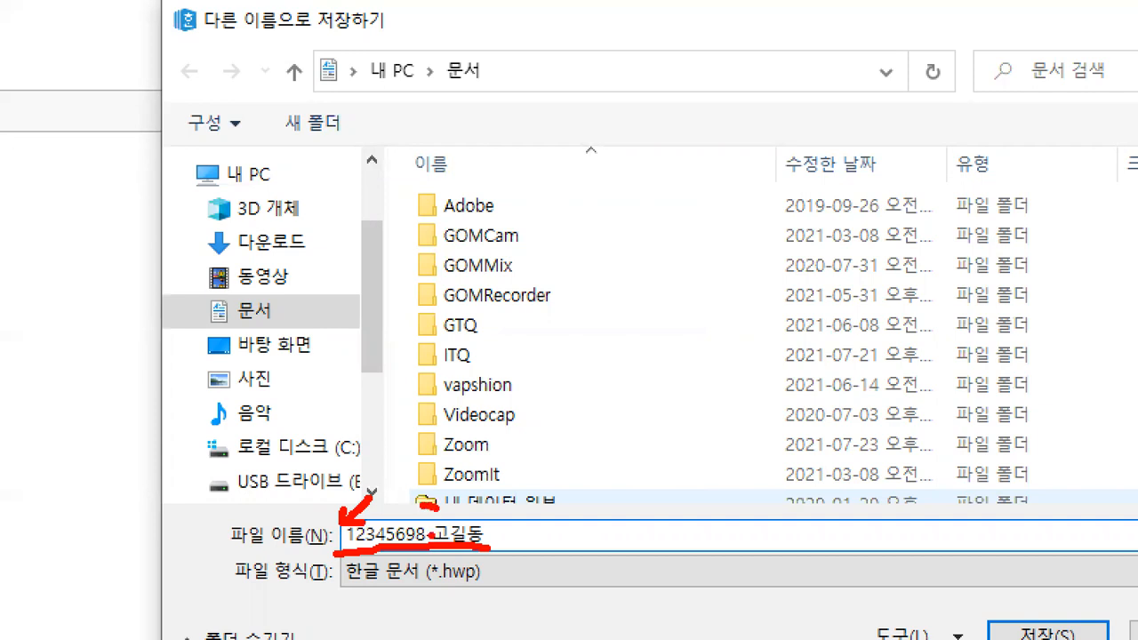
pyautogui.moveTo(489, 503)
pyautogui.mouseDown()
pyautogui.moveTo(475, 519)
pyautogui.moveTo(490, 514)
pyautogui.mouseUp()
pyautogui.moveTo(1048, 585); pyautogui.dragTo(1021, 637)
pyautogui.moveTo(1074, 597); pyautogui.dragTo(1056, 638)
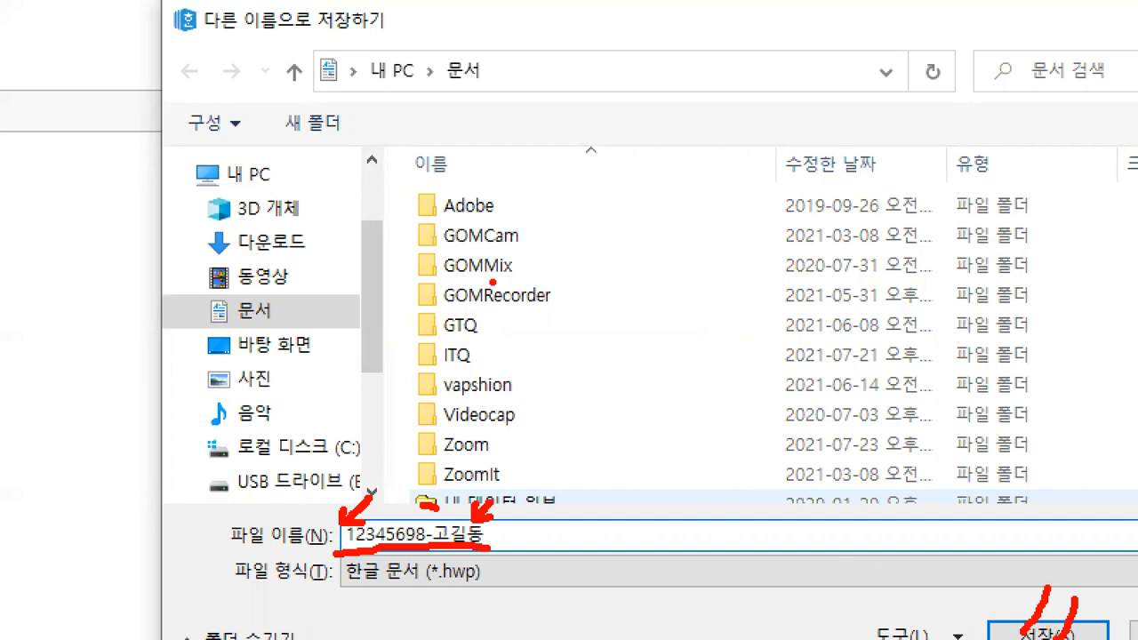
# Box the dialog title 다른 이름으로 저장하기 in red and draw an arrow pointing at the end of the file name
pyautogui.moveTo(176, 45)
pyautogui.mouseDown()
pyautogui.moveTo(307, 49)
pyautogui.moveTo(351, 2)
pyautogui.moveTo(173, 7)
pyautogui.moveTo(177, 44)
pyautogui.mouseUp()
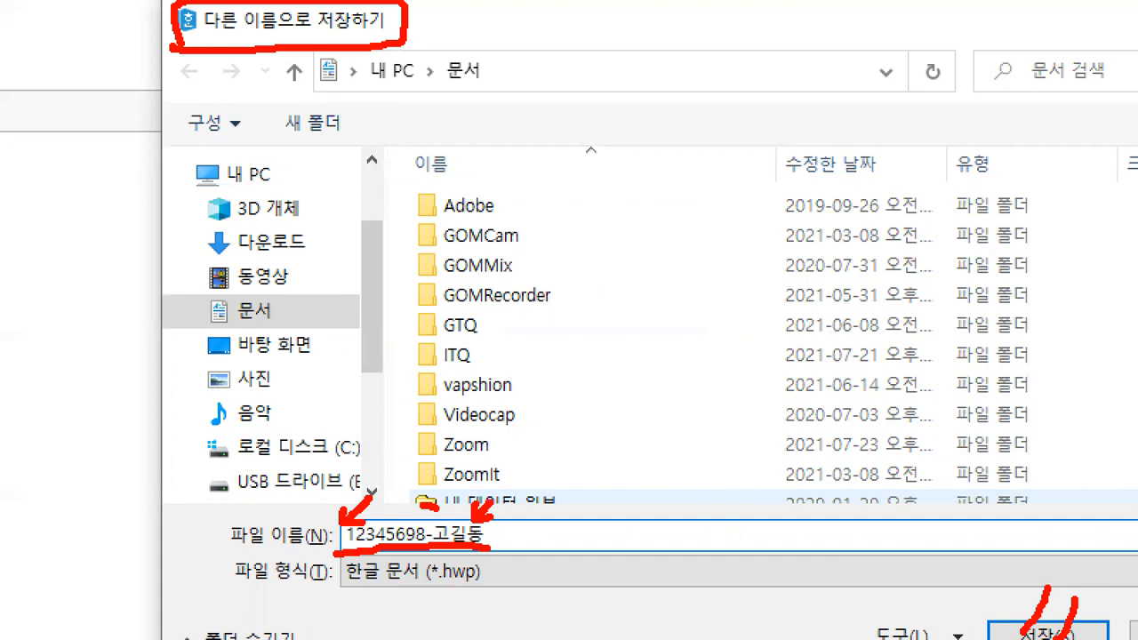
pyautogui.moveTo(524, 536); pyautogui.dragTo(613, 507)
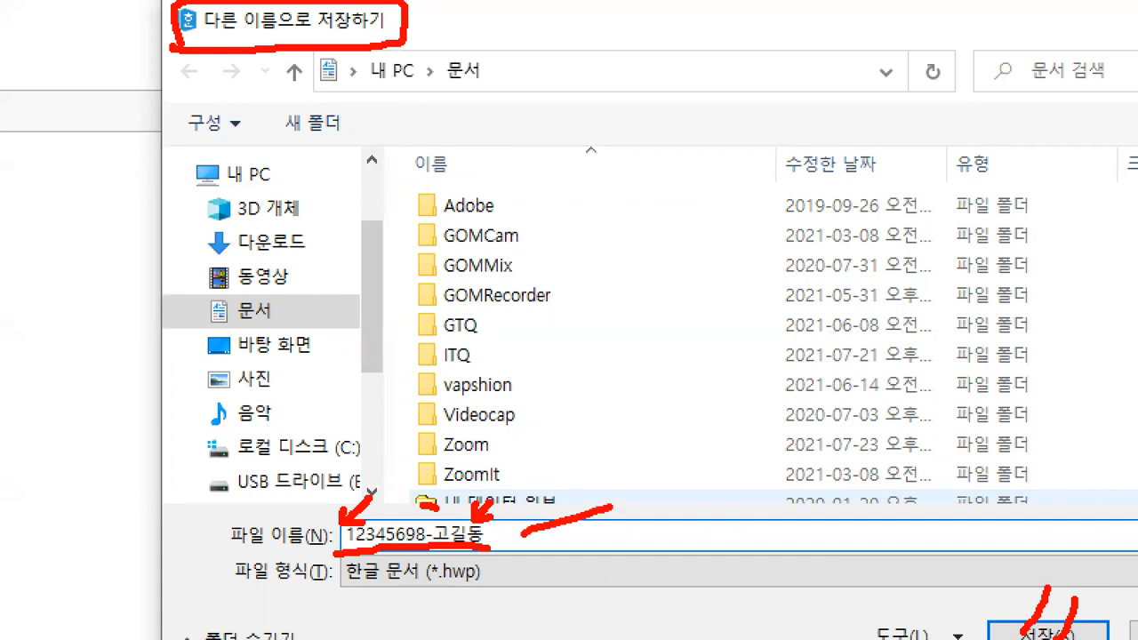
pyautogui.moveTo(534, 512)
pyautogui.mouseDown()
pyautogui.moveTo(514, 534)
pyautogui.moveTo(552, 544)
pyautogui.mouseUp()
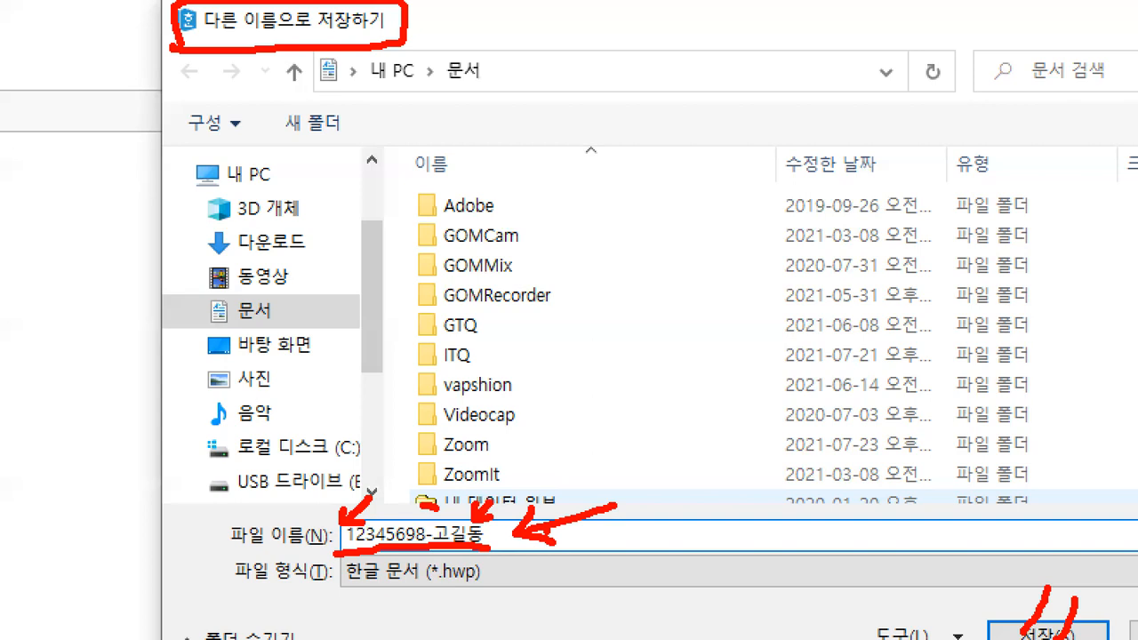
# Underline the save path, circle 내 PC and 문서 in it, and underline the same two locations in the folder tree
pyautogui.moveTo(347, 93)
pyautogui.mouseDown()
pyautogui.moveTo(594, 103)
pyautogui.moveTo(754, 93)
pyautogui.mouseUp()
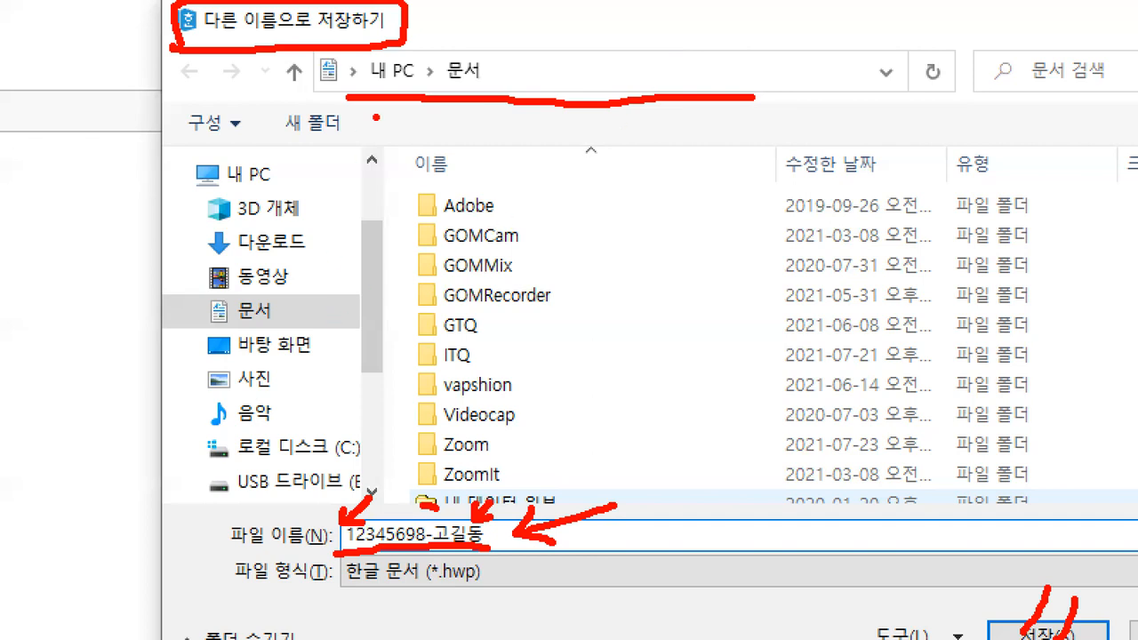
pyautogui.moveTo(400, 89)
pyautogui.mouseDown()
pyautogui.moveTo(373, 51)
pyautogui.moveTo(435, 84)
pyautogui.moveTo(419, 92)
pyautogui.mouseUp()
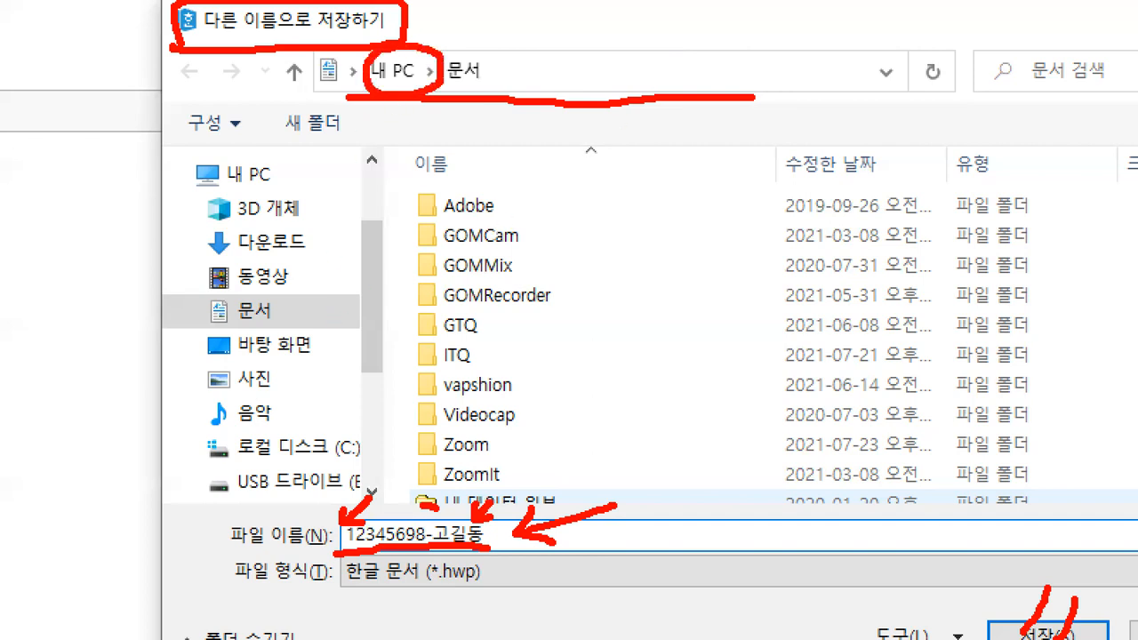
pyautogui.moveTo(498, 92)
pyautogui.mouseDown()
pyautogui.moveTo(446, 64)
pyautogui.moveTo(498, 89)
pyautogui.mouseUp()
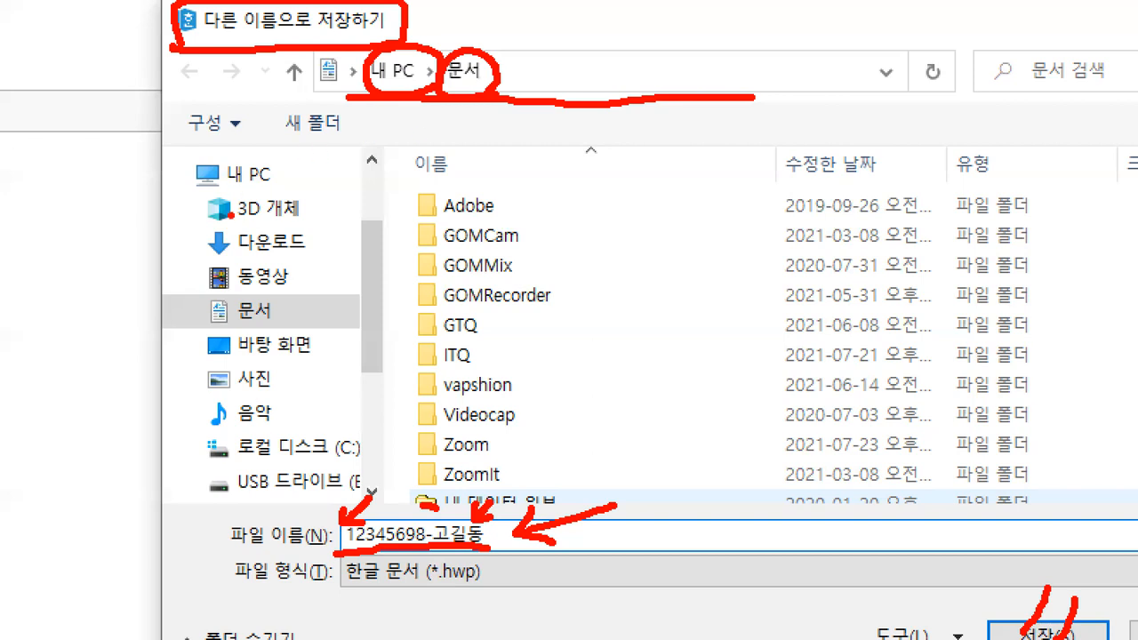
pyautogui.moveTo(159, 193); pyautogui.dragTo(277, 183)
pyautogui.moveTo(357, 102); pyautogui.dragTo(409, 99)
pyautogui.moveTo(212, 330); pyautogui.dragTo(285, 313)
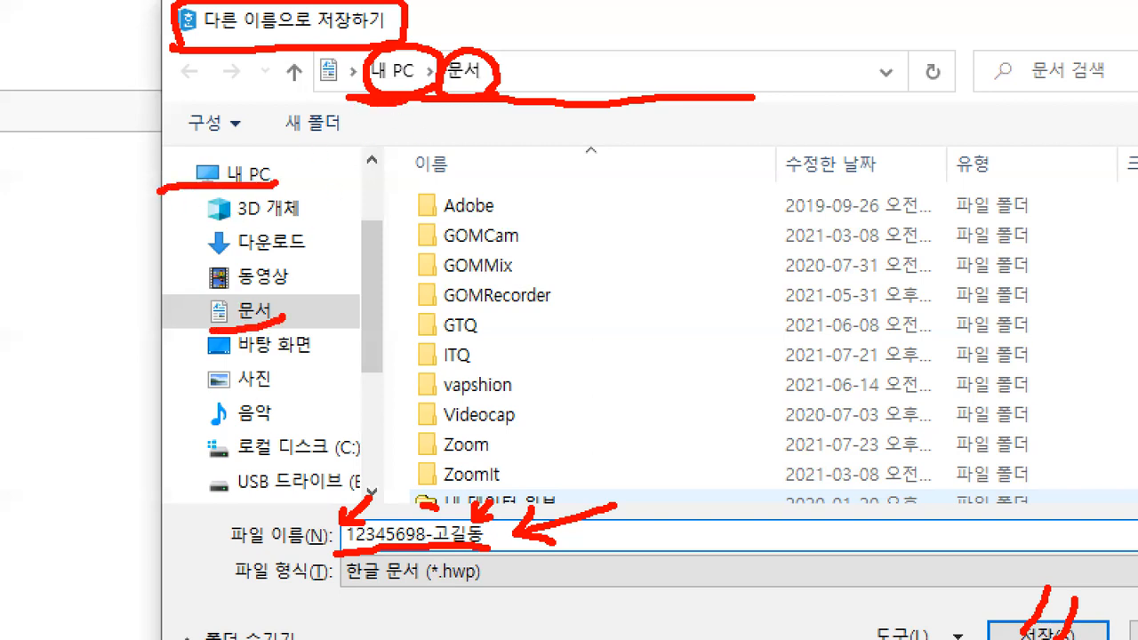
# Add red check marks around 내 PC and 문서 in the folder tree and beside 문서 in the save path
pyautogui.moveTo(449, 120); pyautogui.dragTo(497, 110)
pyautogui.moveTo(297, 168); pyautogui.dragTo(318, 166)
pyautogui.moveTo(317, 304)
pyautogui.mouseDown()
pyautogui.moveTo(321, 317)
pyautogui.moveTo(337, 305)
pyautogui.mouseUp()
pyautogui.click(453, 84)
pyautogui.moveTo(496, 56); pyautogui.dragTo(525, 54)
pyautogui.moveTo(190, 157)
pyautogui.mouseDown()
pyautogui.moveTo(190, 168)
pyautogui.moveTo(212, 155)
pyautogui.mouseUp()
pyautogui.moveTo(191, 296)
pyautogui.mouseDown()
pyautogui.moveTo(196, 316)
pyautogui.moveTo(216, 296)
pyautogui.mouseUp()
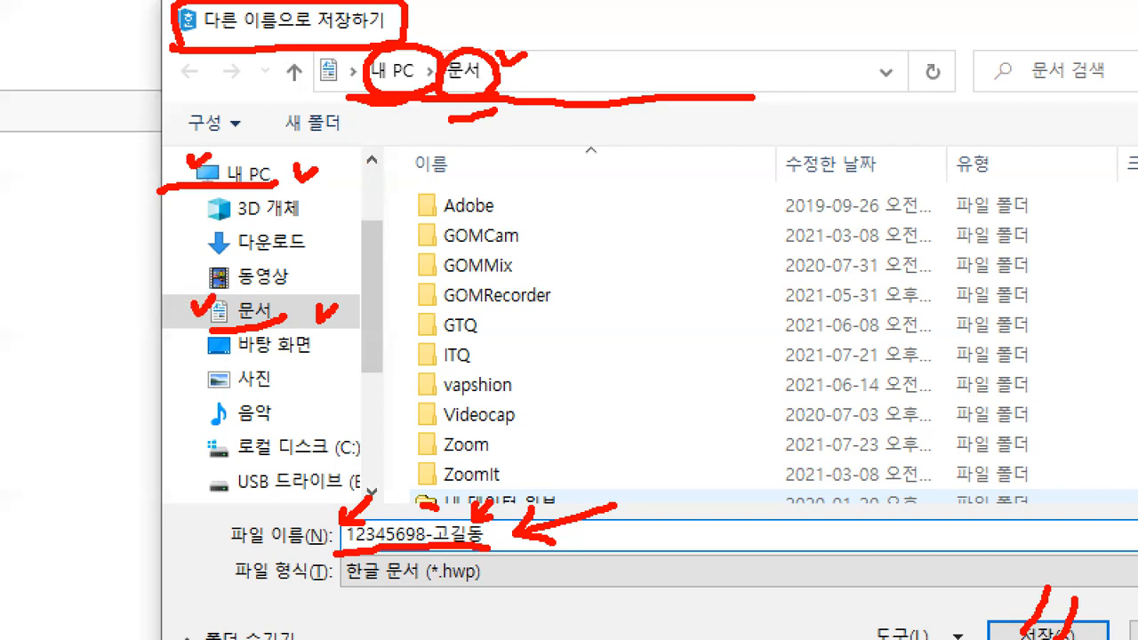
# Draw four slanted red strokes across the folder names in the file list and a small arrow beside them
pyautogui.moveTo(479, 177); pyautogui.dragTo(408, 290)
pyautogui.moveTo(504, 208); pyautogui.dragTo(415, 354)
pyautogui.moveTo(516, 270); pyautogui.dragTo(429, 412)
pyautogui.moveTo(534, 360)
pyautogui.mouseDown()
pyautogui.moveTo(495, 418)
pyautogui.moveTo(416, 491)
pyautogui.mouseUp()
pyautogui.moveTo(626, 241)
pyautogui.mouseDown()
pyautogui.moveTo(674, 222)
pyautogui.moveTo(642, 265)
pyautogui.mouseUp()
pyautogui.click(634, 211)
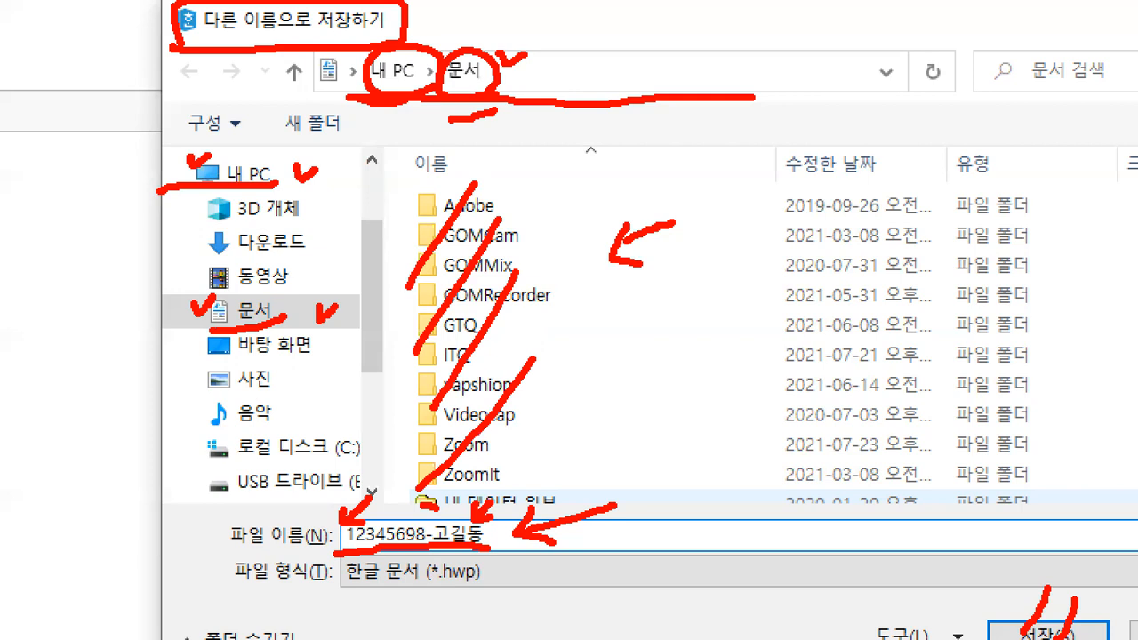
pyautogui.moveTo(642, 265); pyautogui.dragTo(650, 265)
# Draw two more red arrows pointing at the file list, near Adobe and GOMRecorder, and exit the annotation view
pyautogui.moveTo(522, 185); pyautogui.dragTo(629, 161)
pyautogui.moveTo(551, 158)
pyautogui.mouseDown()
pyautogui.moveTo(528, 184)
pyautogui.moveTo(560, 204)
pyautogui.mouseUp()
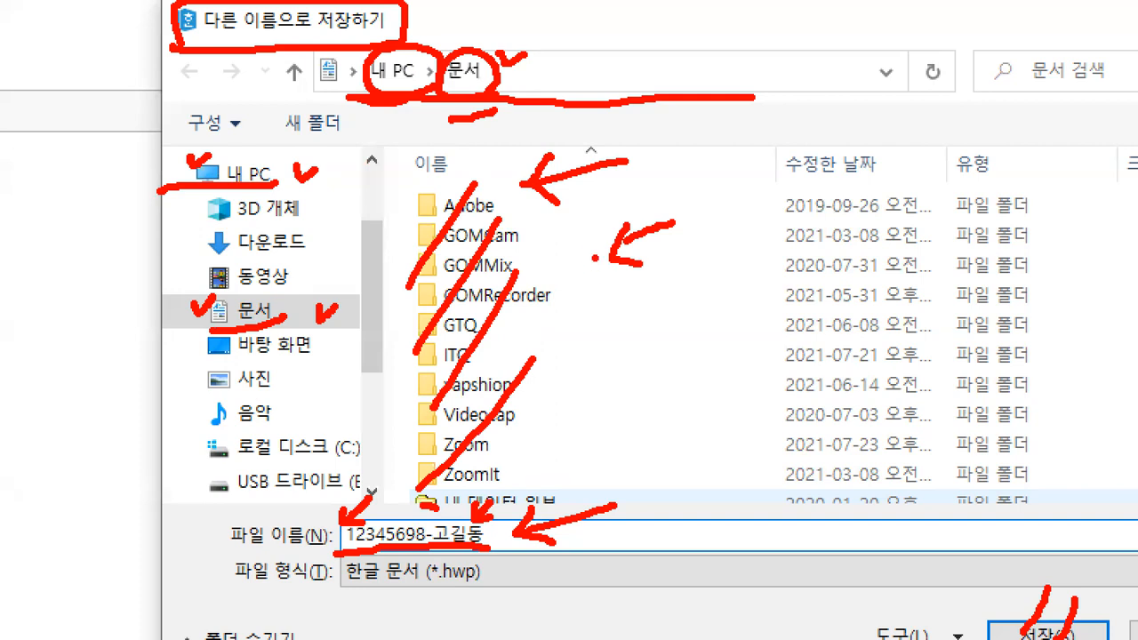
pyautogui.moveTo(565, 310); pyautogui.dragTo(685, 312)
pyautogui.moveTo(592, 286); pyautogui.dragTo(583, 343)
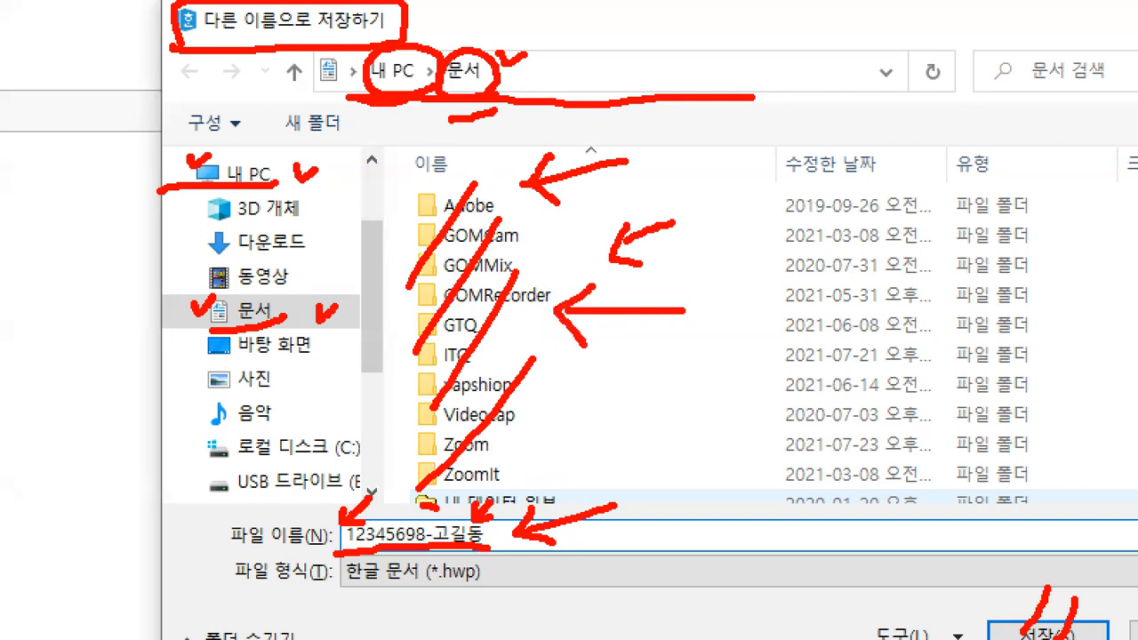
pyautogui.press('Escape')
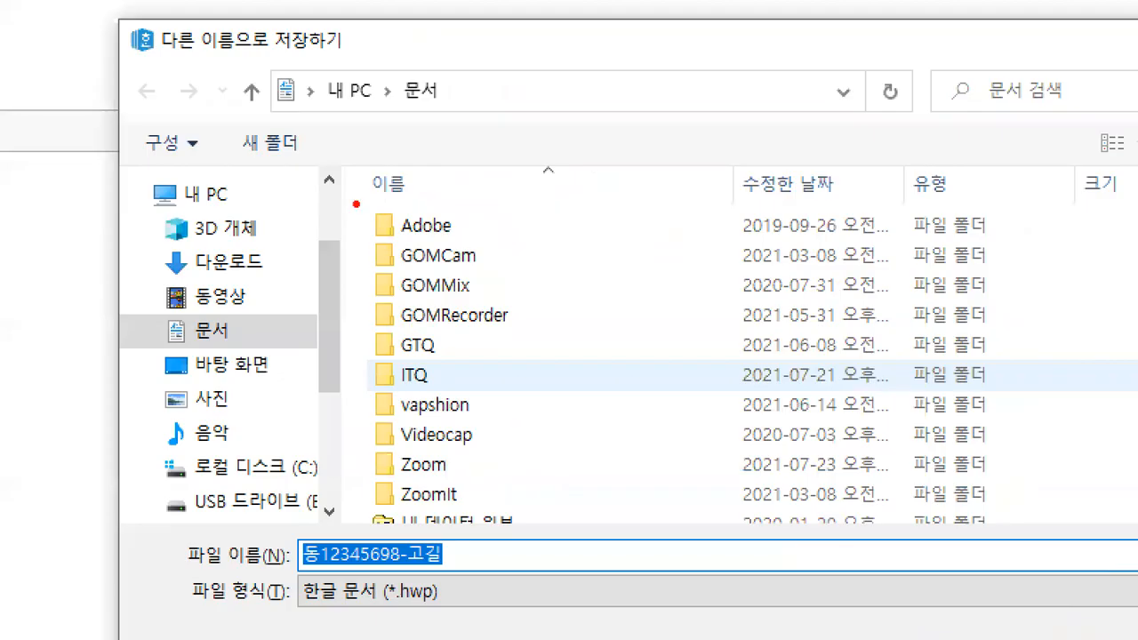
# Check and underline 내 PC in the folder tree, draw a vertical red line along its subfolders and check 문서
pyautogui.moveTo(138, 176)
pyautogui.mouseDown()
pyautogui.moveTo(145, 188)
pyautogui.moveTo(167, 169)
pyautogui.mouseUp()
pyautogui.moveTo(182, 209); pyautogui.dragTo(228, 210)
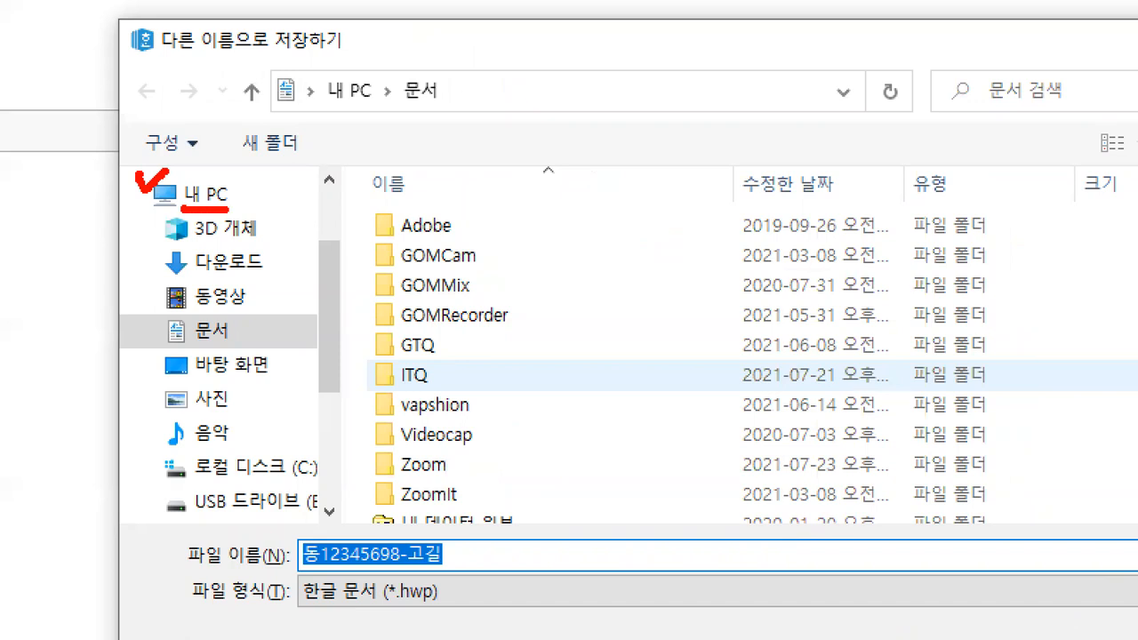
pyautogui.moveTo(153, 216)
pyautogui.mouseDown()
pyautogui.moveTo(138, 393)
pyautogui.moveTo(157, 534)
pyautogui.mouseUp()
pyautogui.moveTo(228, 318); pyautogui.dragTo(258, 313)
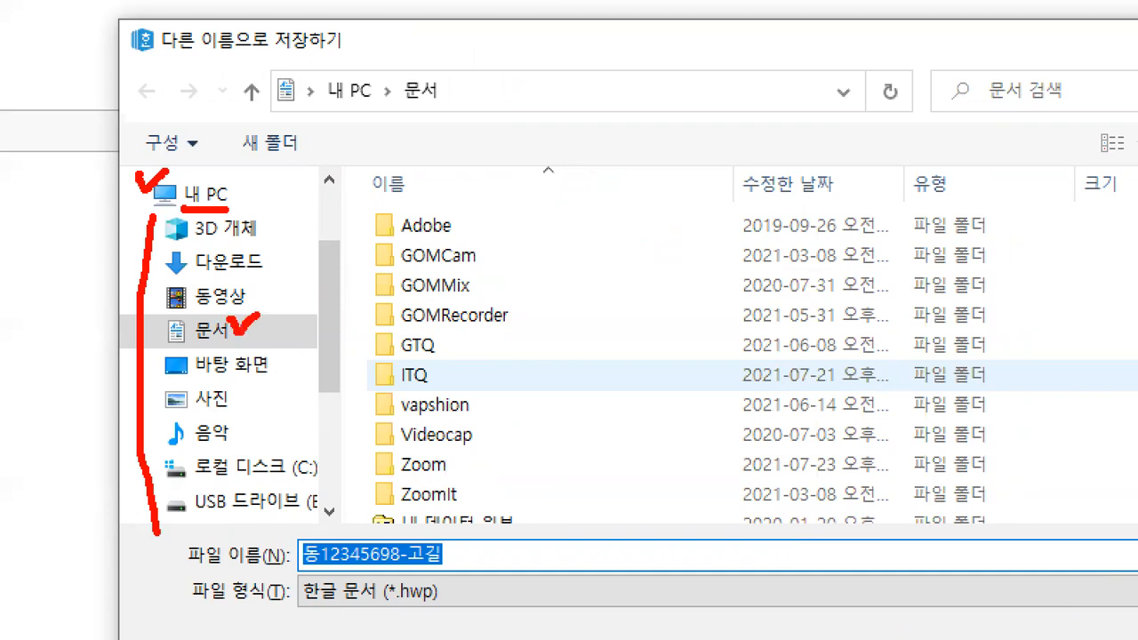
# Check 문서 in the save path, draw an arrow down to the file list, outline two of its edges and add another arrow
pyautogui.moveTo(430, 68)
pyautogui.mouseDown()
pyautogui.moveTo(456, 59)
pyautogui.moveTo(441, 189)
pyautogui.moveTo(499, 149)
pyautogui.mouseUp()
pyautogui.moveTo(380, 164)
pyautogui.mouseDown()
pyautogui.moveTo(374, 525)
pyautogui.moveTo(436, 157)
pyautogui.moveTo(1001, 159)
pyautogui.mouseUp()
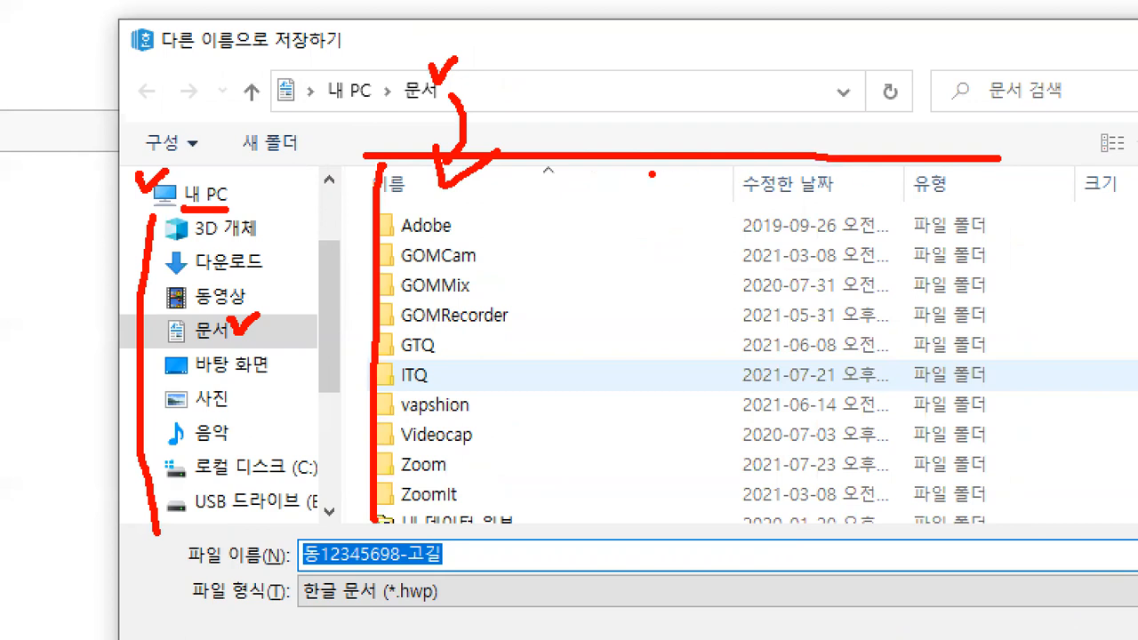
pyautogui.moveTo(560, 182)
pyautogui.mouseDown()
pyautogui.moveTo(526, 227)
pyautogui.moveTo(562, 246)
pyautogui.mouseUp()
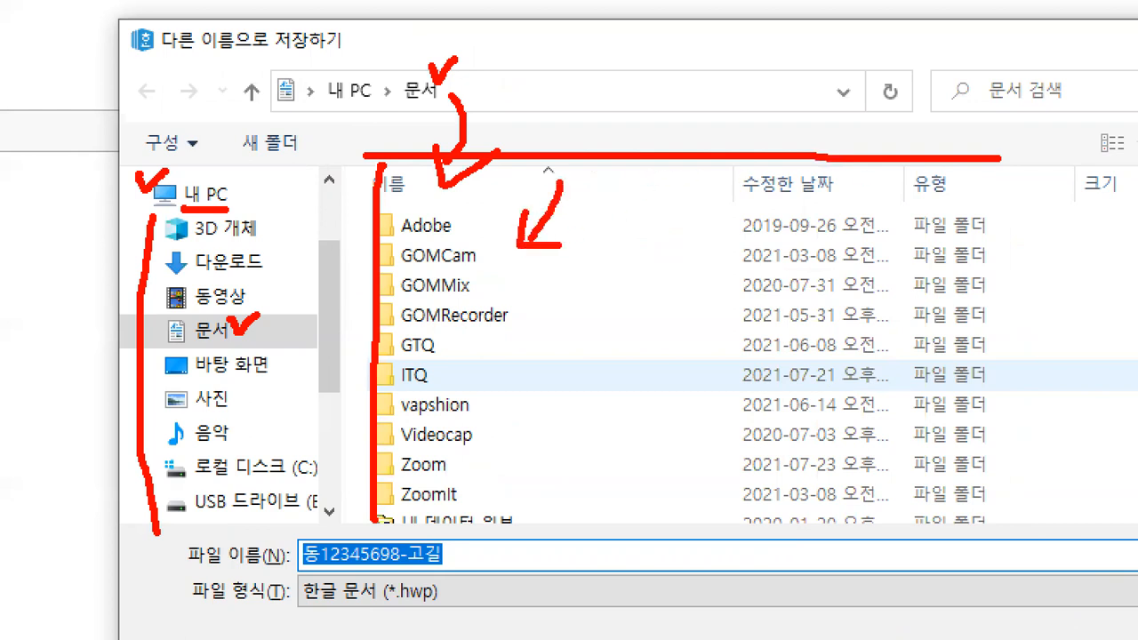
# Outline the ITQ folder in red with an arrow beside it, exit the annotation view and open that folder
pyautogui.moveTo(379, 390)
pyautogui.mouseDown()
pyautogui.moveTo(439, 393)
pyautogui.moveTo(442, 359)
pyautogui.moveTo(359, 358)
pyautogui.moveTo(352, 397)
pyautogui.moveTo(368, 397)
pyautogui.mouseUp()
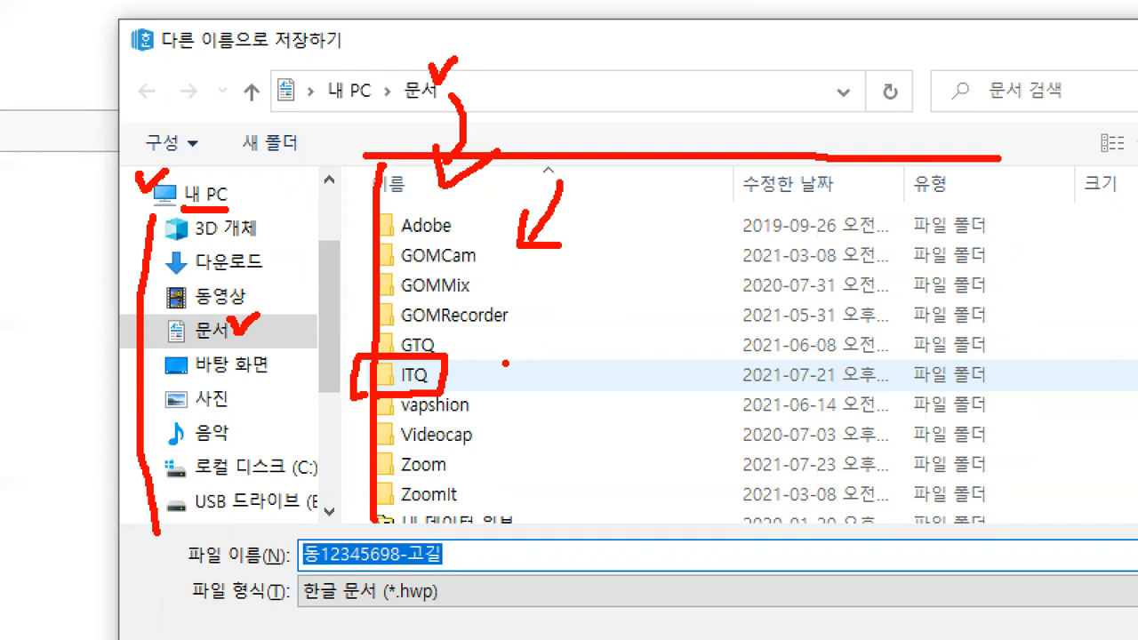
pyautogui.moveTo(457, 373)
pyautogui.mouseDown()
pyautogui.moveTo(496, 365)
pyautogui.moveTo(460, 377)
pyautogui.moveTo(477, 387)
pyautogui.mouseUp()
pyautogui.press('Escape')
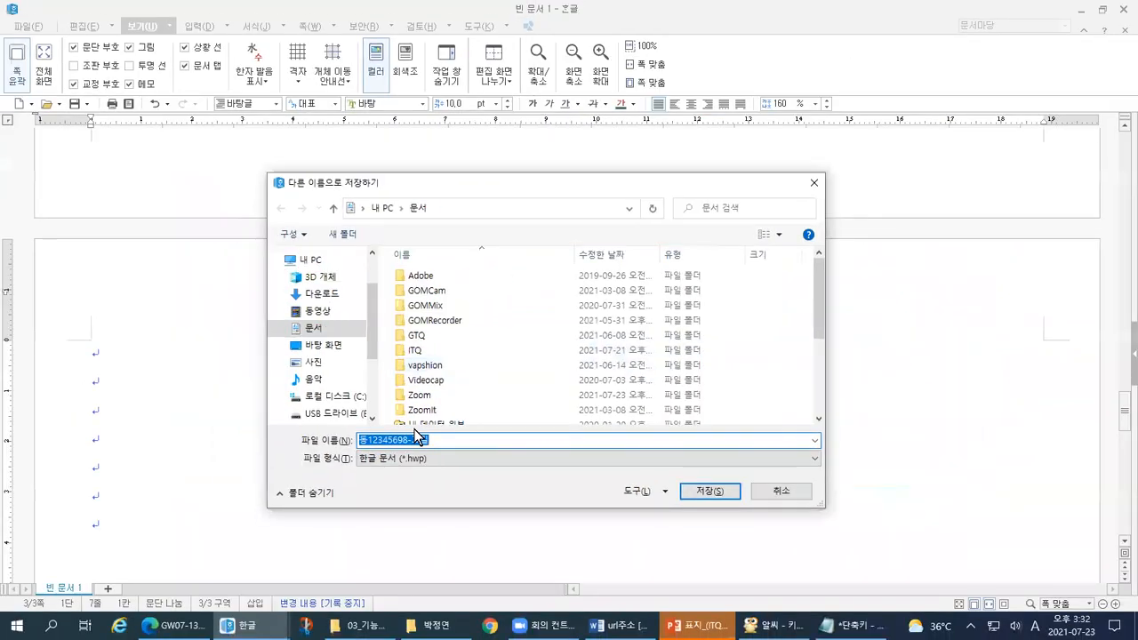
pyautogui.doubleClick(418, 352)
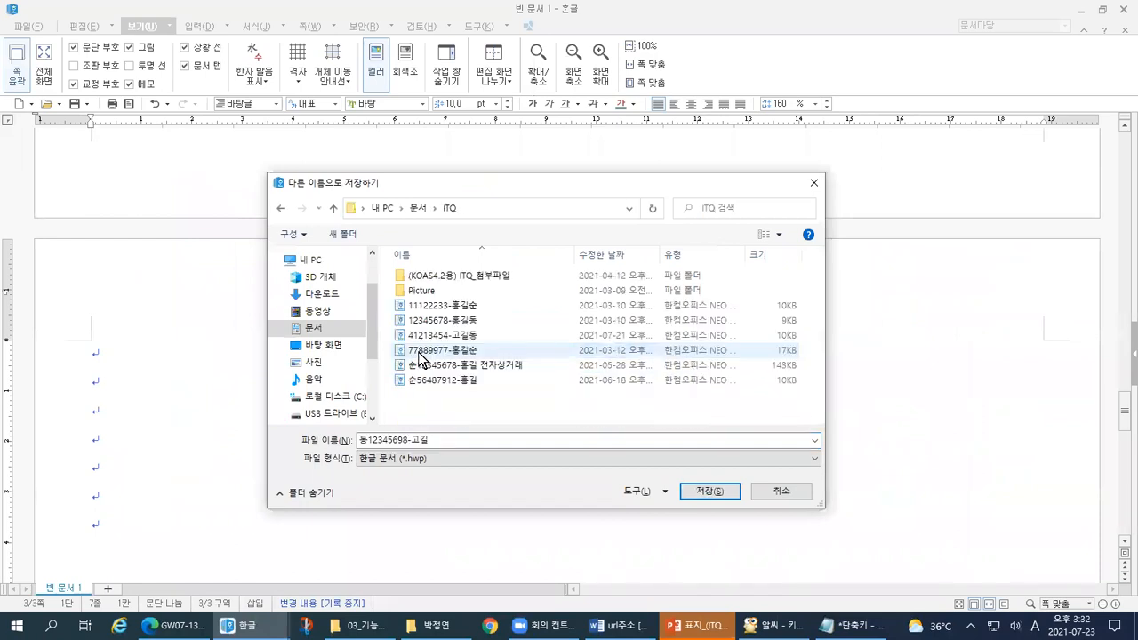
# Reorder the file name so it starts with the exam number, followed by a hyphen and the full name
pyautogui.press('Home')
pyautogui.press('Delete')
pyautogui.press('BackSpace')
pyautogui.press('BackSpace')
pyautogui.press('Hangul')
pyautogui.write('동')
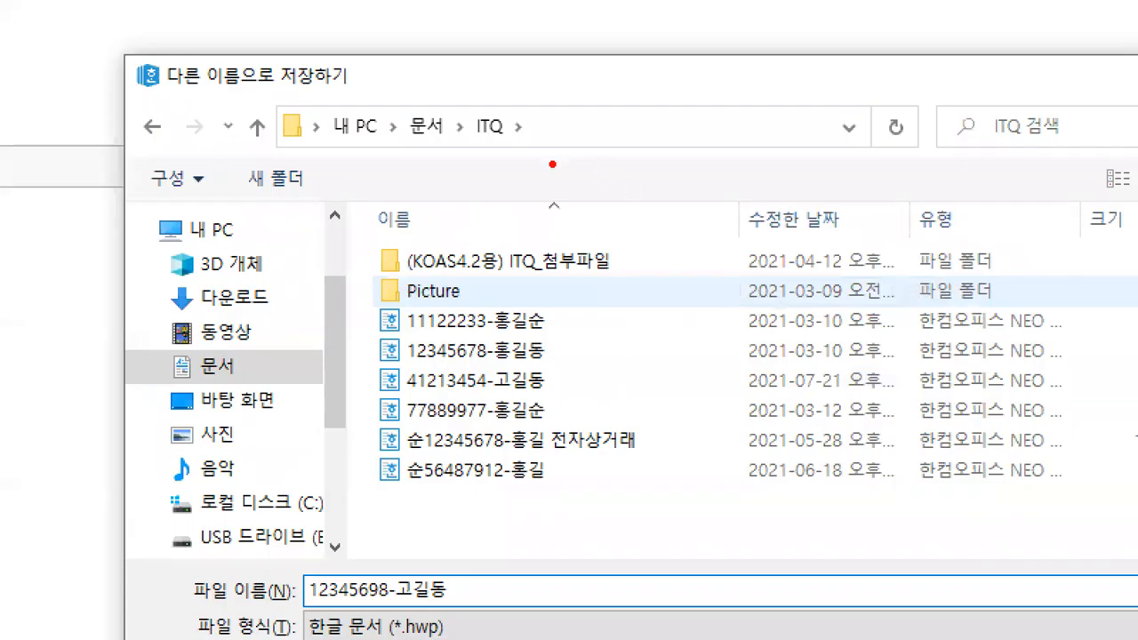
# Circle ITQ in the save path, underline 내 PC and 문서, and add an arrow and a long red line below
pyautogui.moveTo(515, 146)
pyautogui.mouseDown()
pyautogui.moveTo(476, 157)
pyautogui.moveTo(494, 91)
pyautogui.moveTo(511, 153)
pyautogui.moveTo(489, 150)
pyautogui.mouseUp()
pyautogui.moveTo(313, 145); pyautogui.dragTo(450, 140)
pyautogui.moveTo(542, 52)
pyautogui.mouseDown()
pyautogui.moveTo(519, 94)
pyautogui.moveTo(548, 85)
pyautogui.mouseUp()
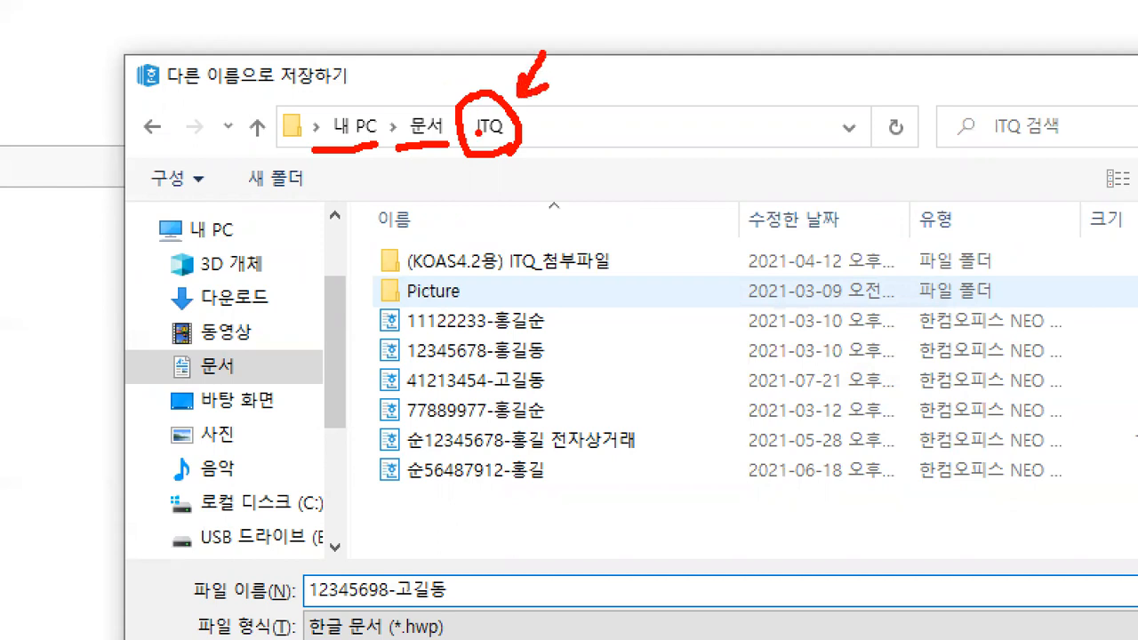
pyautogui.moveTo(317, 181); pyautogui.dragTo(537, 166)
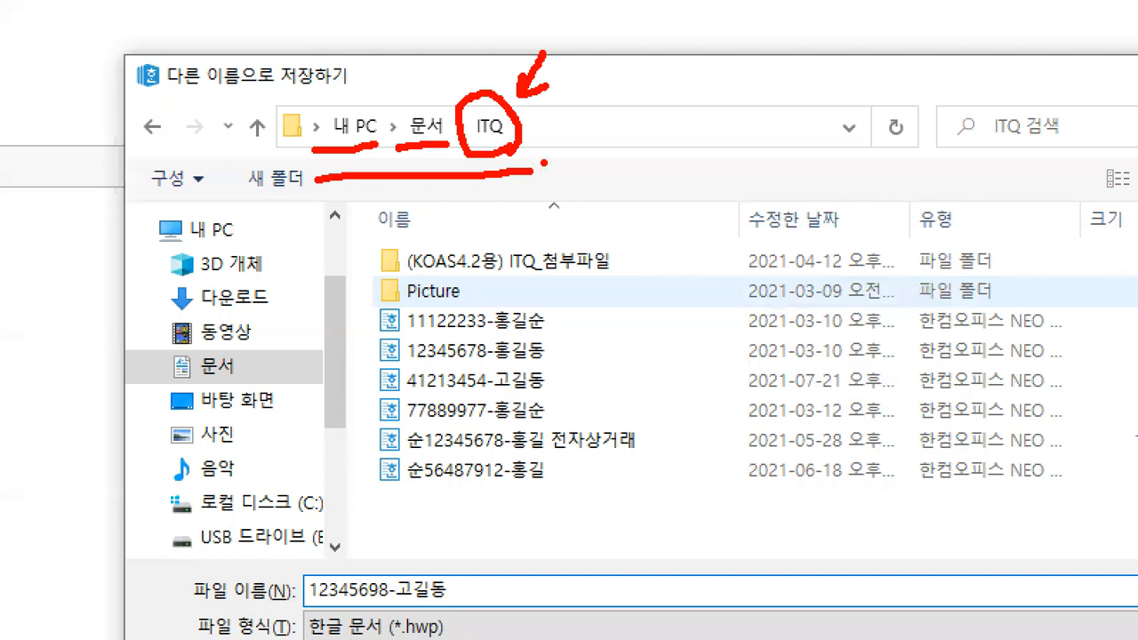
# Box the empty spot below the last file, underline the file name, add an upward arrow and strike slanted lines across the files
pyautogui.moveTo(390, 515)
pyautogui.mouseDown()
pyautogui.moveTo(528, 526)
pyautogui.moveTo(456, 483)
pyautogui.moveTo(391, 525)
pyautogui.mouseUp()
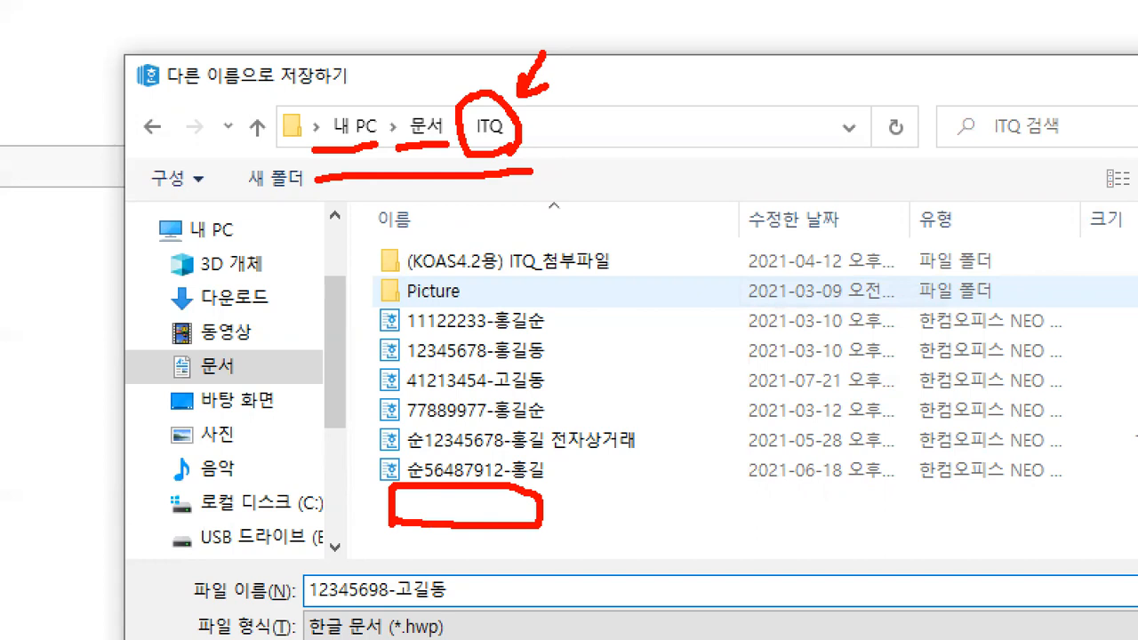
pyautogui.moveTo(297, 608); pyautogui.dragTo(458, 608)
pyautogui.moveTo(505, 537)
pyautogui.mouseDown()
pyautogui.moveTo(489, 565)
pyautogui.moveTo(501, 530)
pyautogui.moveTo(518, 553)
pyautogui.mouseUp()
pyautogui.moveTo(488, 324)
pyautogui.mouseDown()
pyautogui.moveTo(387, 405)
pyautogui.moveTo(425, 422)
pyautogui.mouseUp()
pyautogui.moveTo(509, 385); pyautogui.dragTo(465, 451)
pyautogui.moveTo(538, 414); pyautogui.dragTo(501, 471)
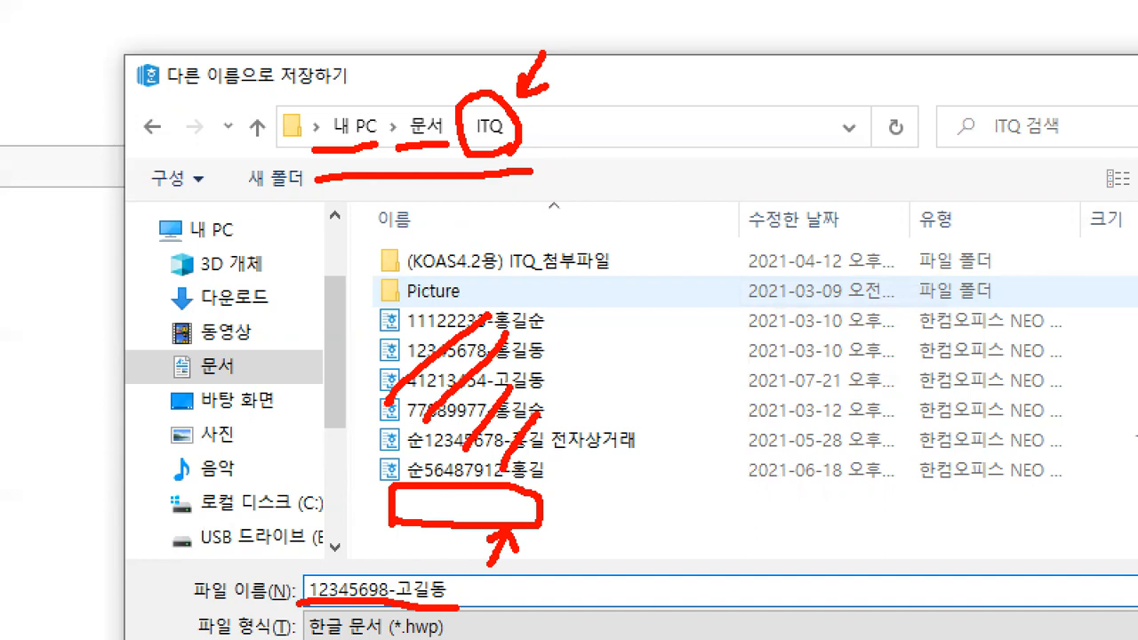
# Add four small marks inside the red box, check the ITQ path and the file name, and exit the annotation view
pyautogui.click(419, 514)
pyautogui.click(447, 509)
pyautogui.click(477, 505)
pyautogui.click(501, 500)
pyautogui.moveTo(560, 124); pyautogui.dragTo(590, 115)
pyautogui.moveTo(485, 586)
pyautogui.mouseDown()
pyautogui.moveTo(509, 594)
pyautogui.moveTo(521, 582)
pyautogui.mouseUp()
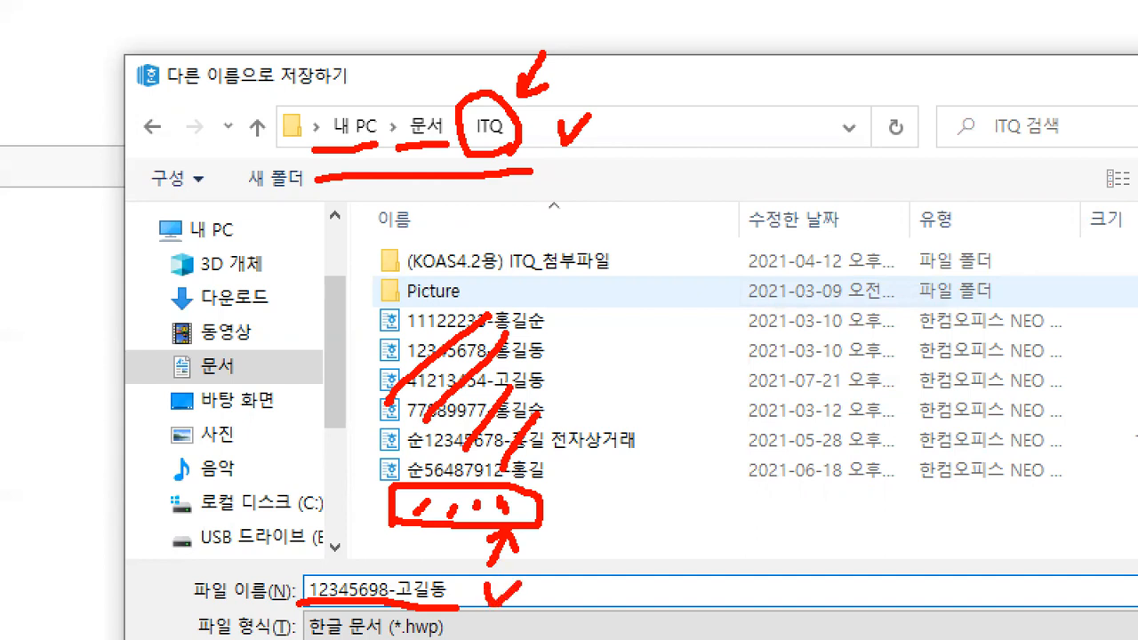
pyautogui.press('Escape')
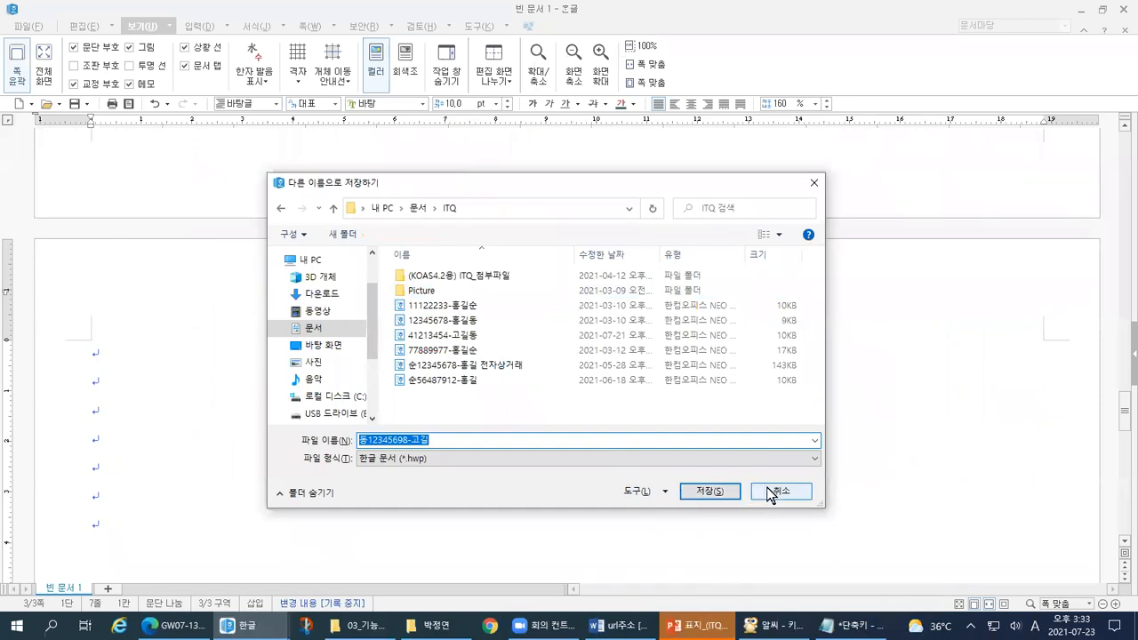
# Correct the file name to the exam number, a hyphen and the full name, without the leading 동
pyautogui.press('End')
pyautogui.write('ehd')
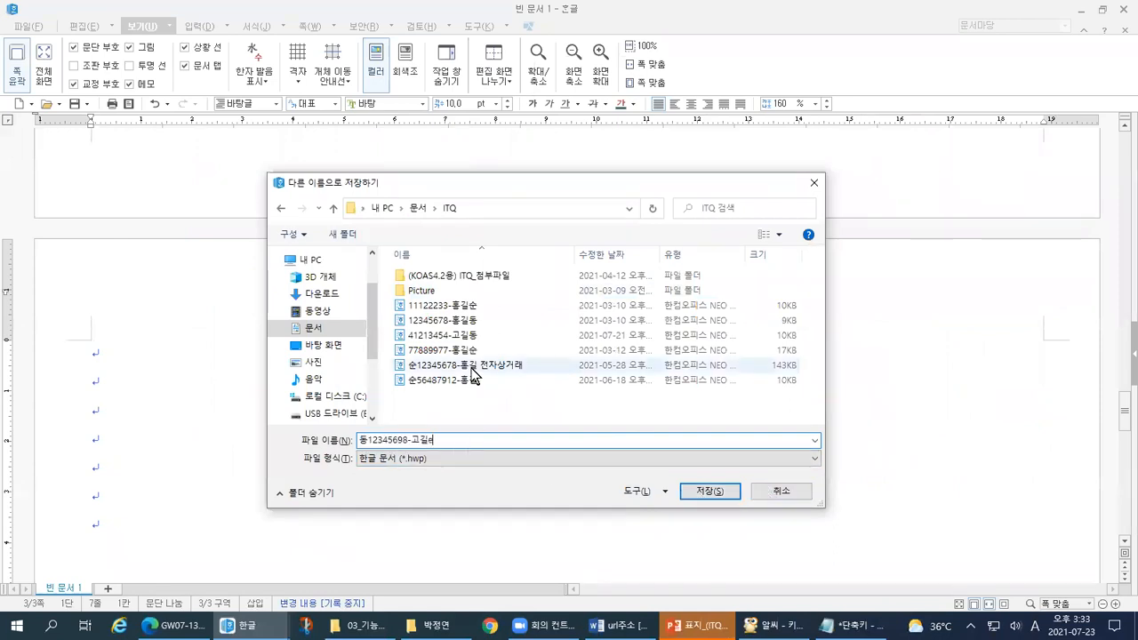
pyautogui.press('BackSpace')
pyautogui.press('BackSpace')
pyautogui.press('BackSpace')
pyautogui.press('BackSpace')
pyautogui.press('Hangul')
pyautogui.write('기ㄹ동')
pyautogui.press('Delete')
pyautogui.press('End')
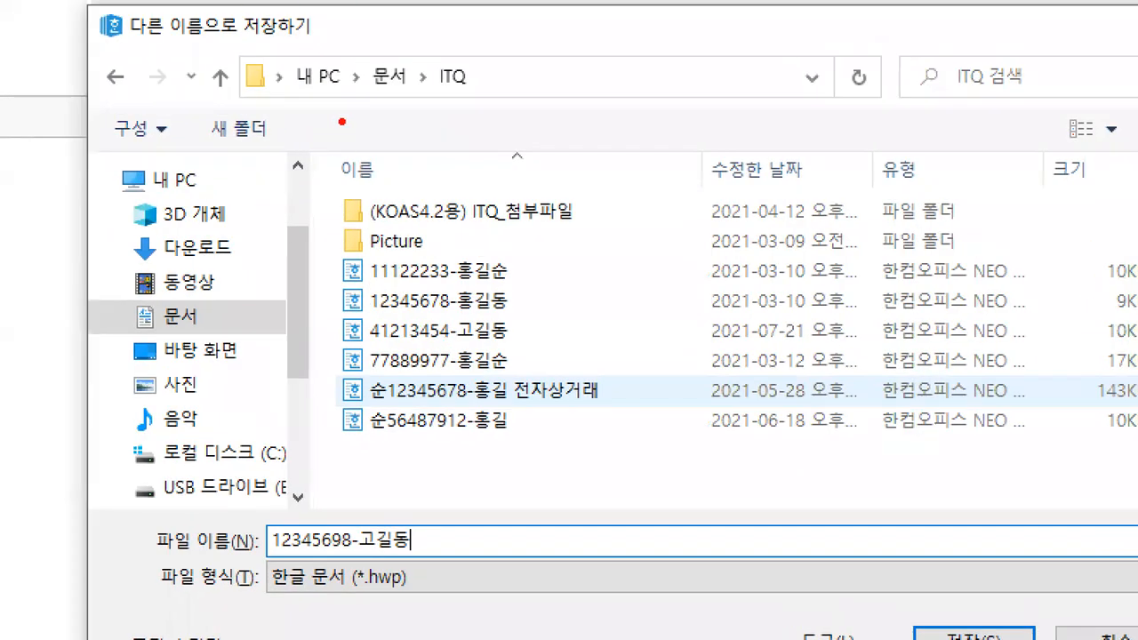
# Underline the save path 내 PC > 문서 > ITQ and the file name in red, and check 저장
pyautogui.moveTo(274, 96); pyautogui.dragTo(473, 96)
pyautogui.moveTo(265, 555); pyautogui.dragTo(421, 549)
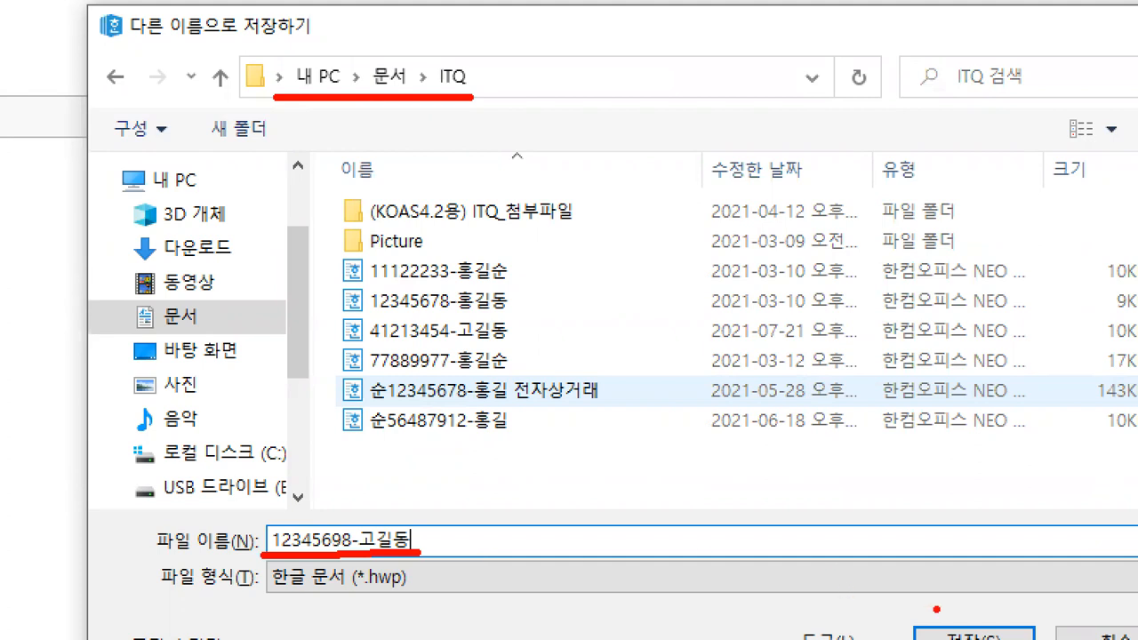
pyautogui.moveTo(934, 606); pyautogui.dragTo(966, 601)
# Handwrite a large red 5 followed by a few strokes beside the save path
pyautogui.moveTo(566, 68)
pyautogui.mouseDown()
pyautogui.moveTo(597, 114)
pyautogui.moveTo(553, 142)
pyautogui.mouseUp()
pyautogui.moveTo(530, 70)
pyautogui.mouseDown()
pyautogui.moveTo(569, 69)
pyautogui.moveTo(623, 125)
pyautogui.mouseUp()
pyautogui.moveTo(656, 66)
pyautogui.mouseDown()
pyautogui.moveTo(665, 140)
pyautogui.moveTo(692, 140)
pyautogui.mouseUp()
pyautogui.click(696, 124)
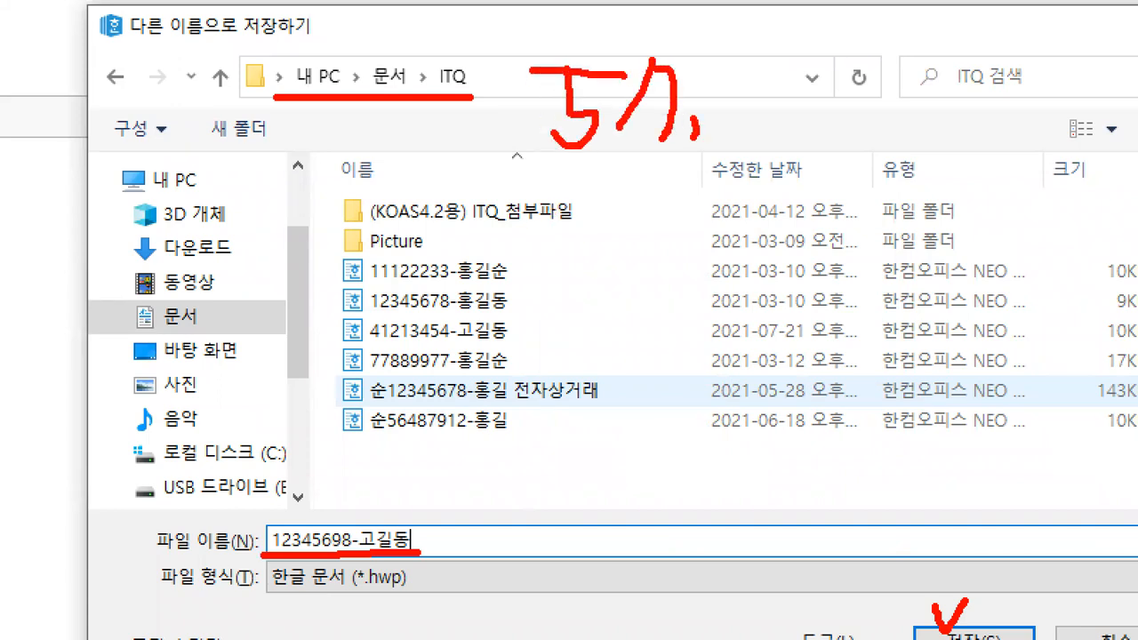